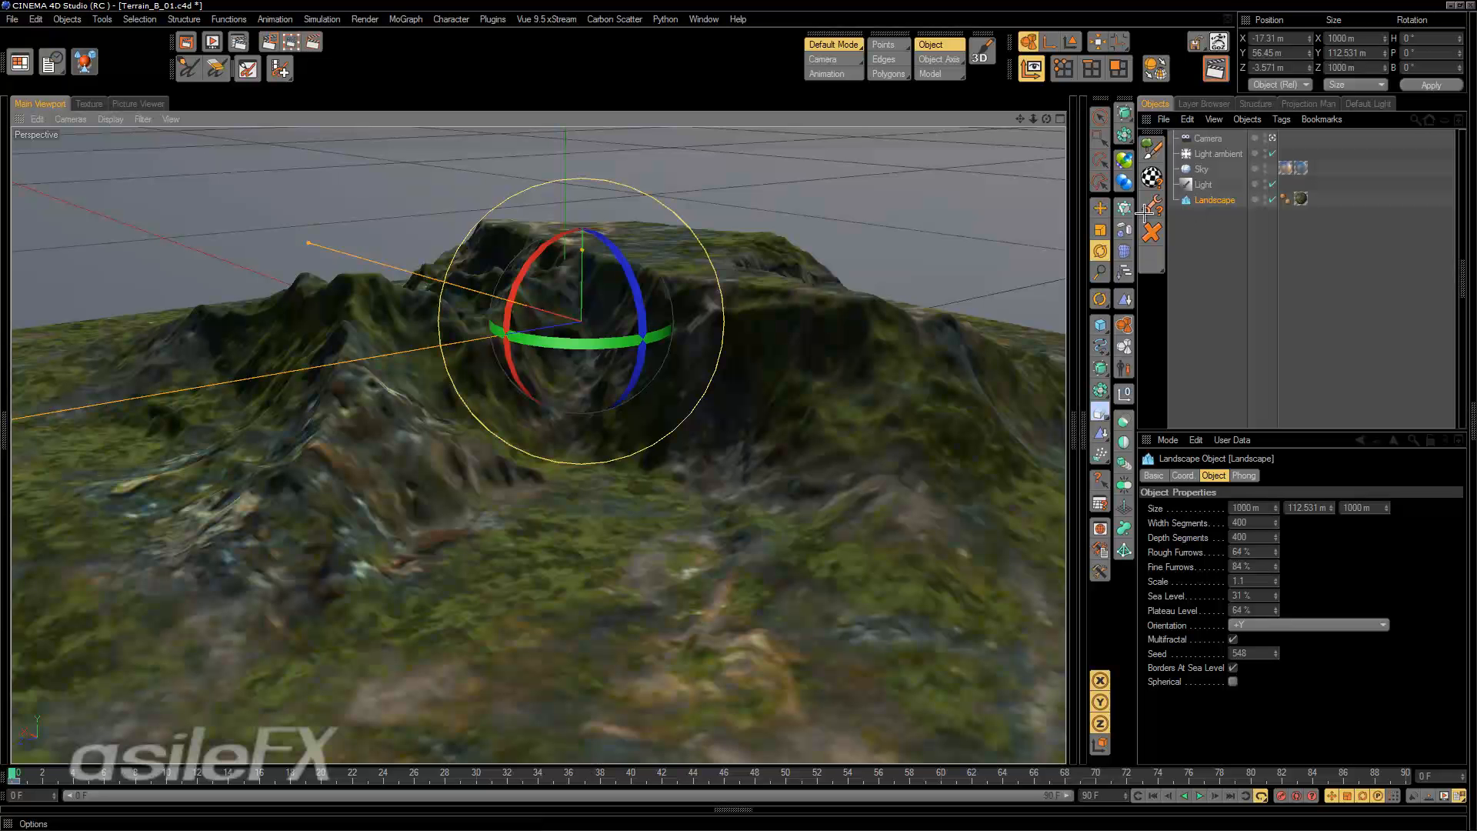
Open the Carbon Scatter material editor for the selected landscape and move it clear of the terrain.
alt+drag(811, 435, 839, 408)
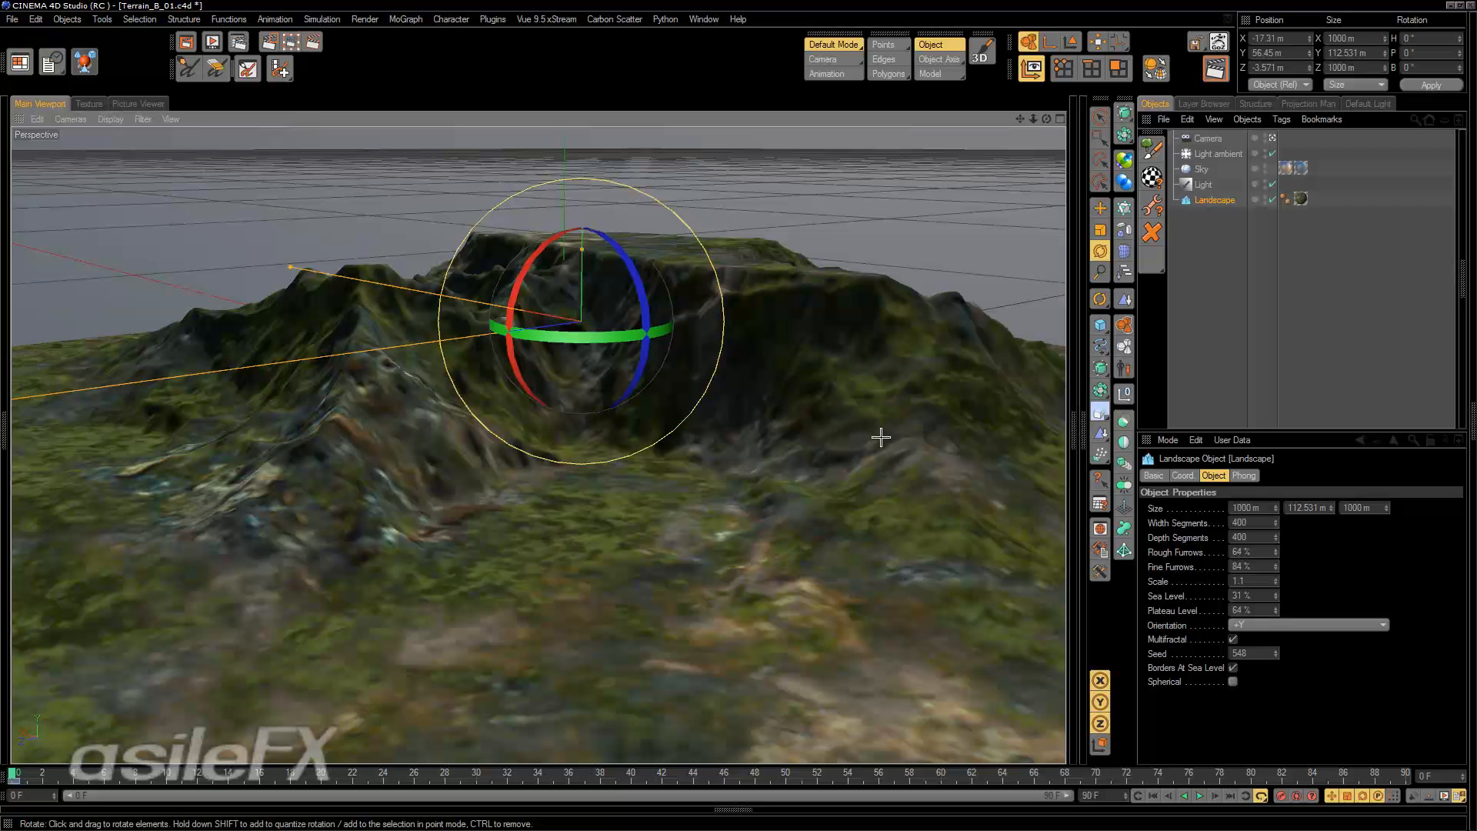
alt+drag(478, 247, 723, 584)
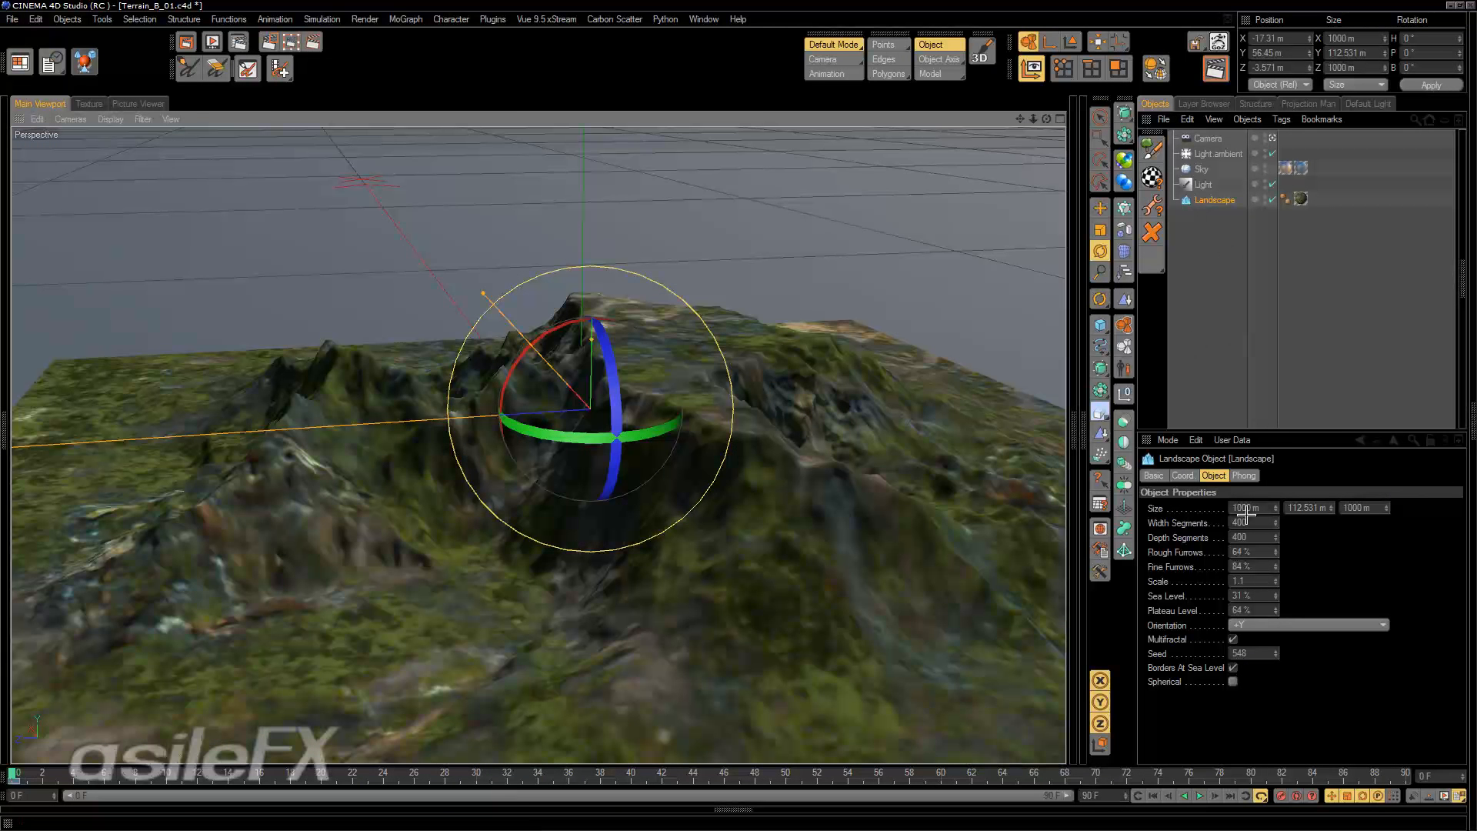
click(1152, 178)
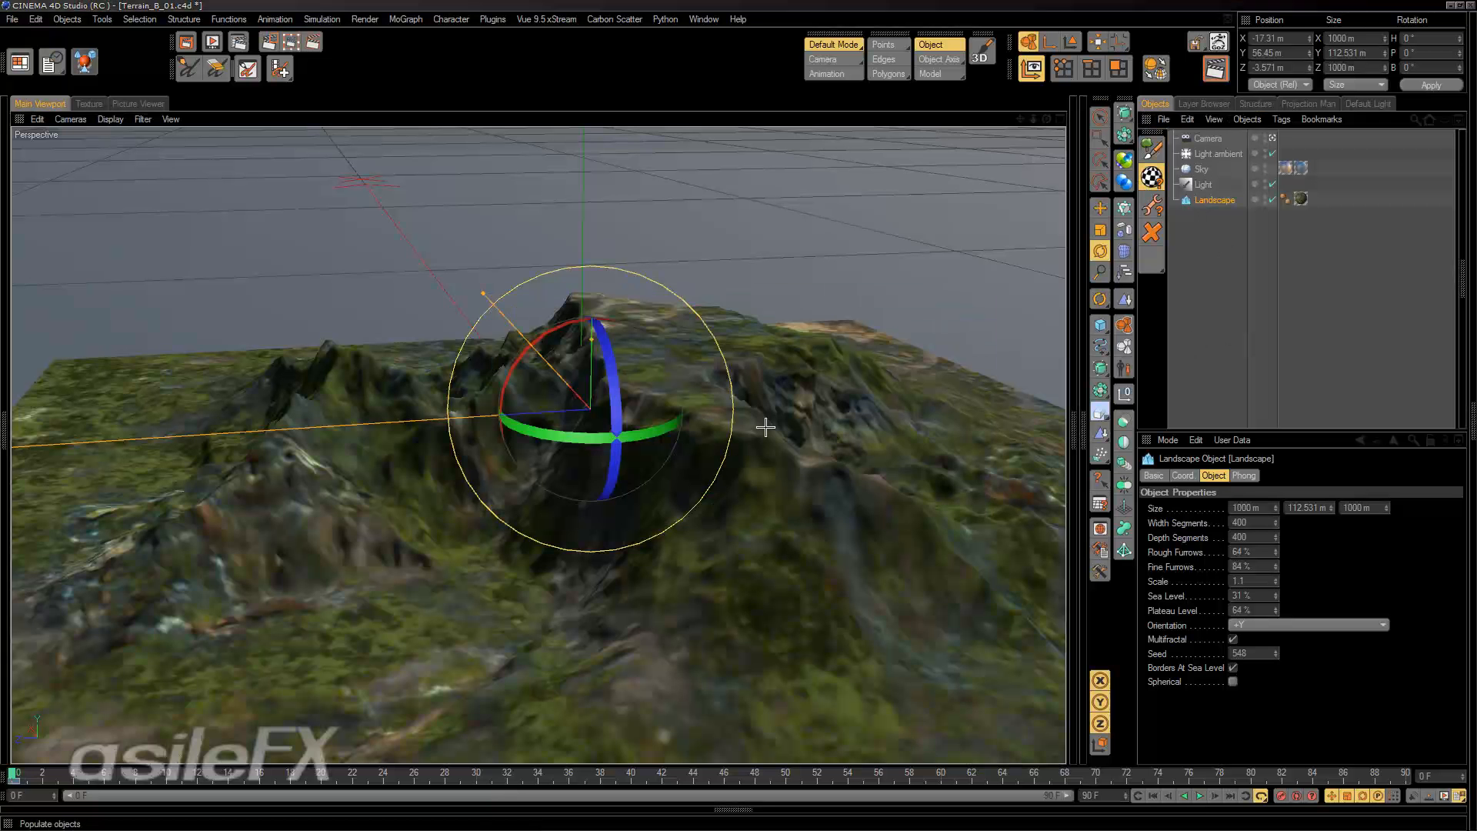
drag(953, 218, 233, 141)
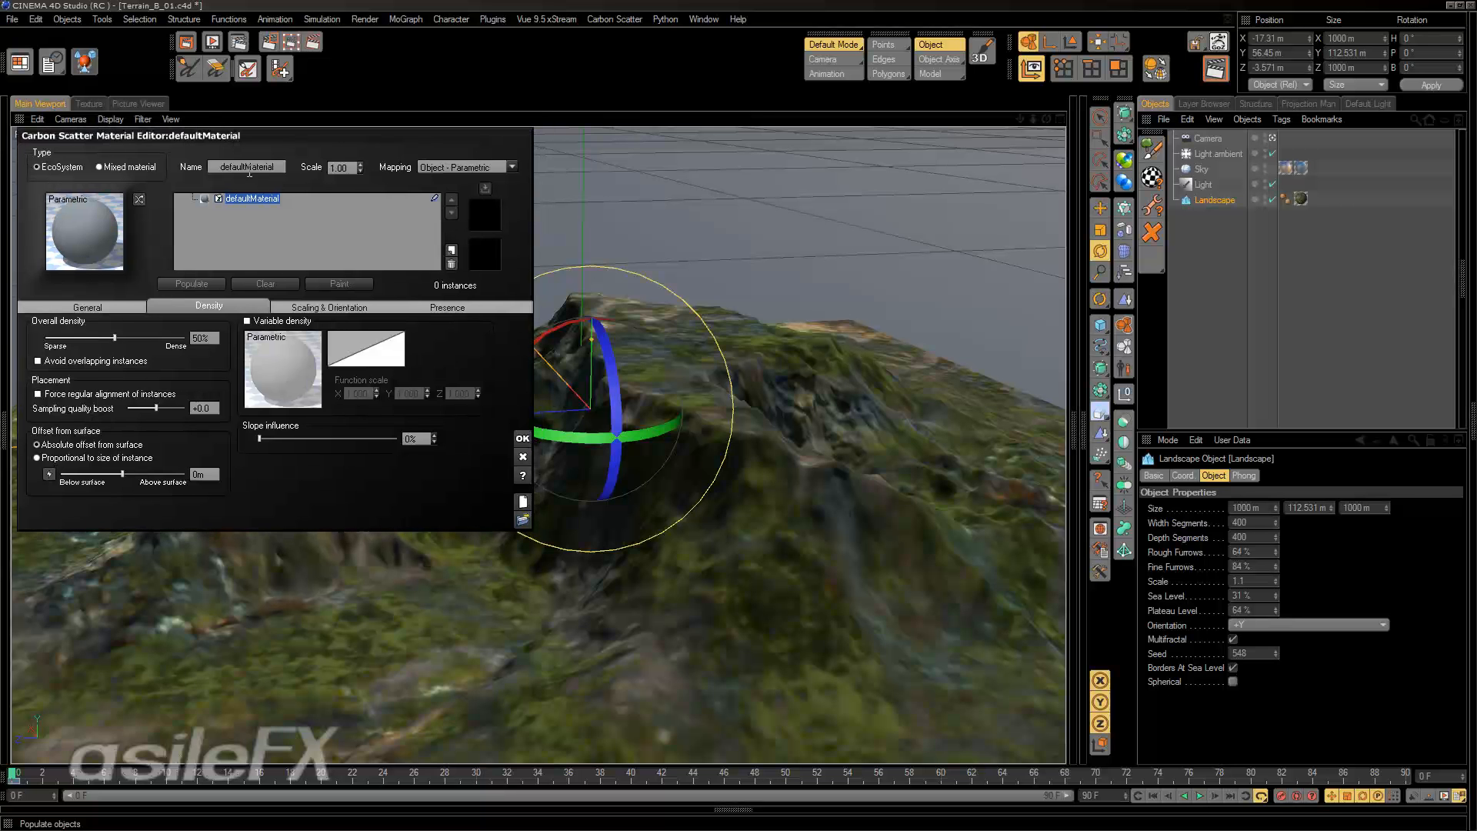
Add the Summer Cherry Tree from the Trees collection to the EcoSystem population.
click(88, 306)
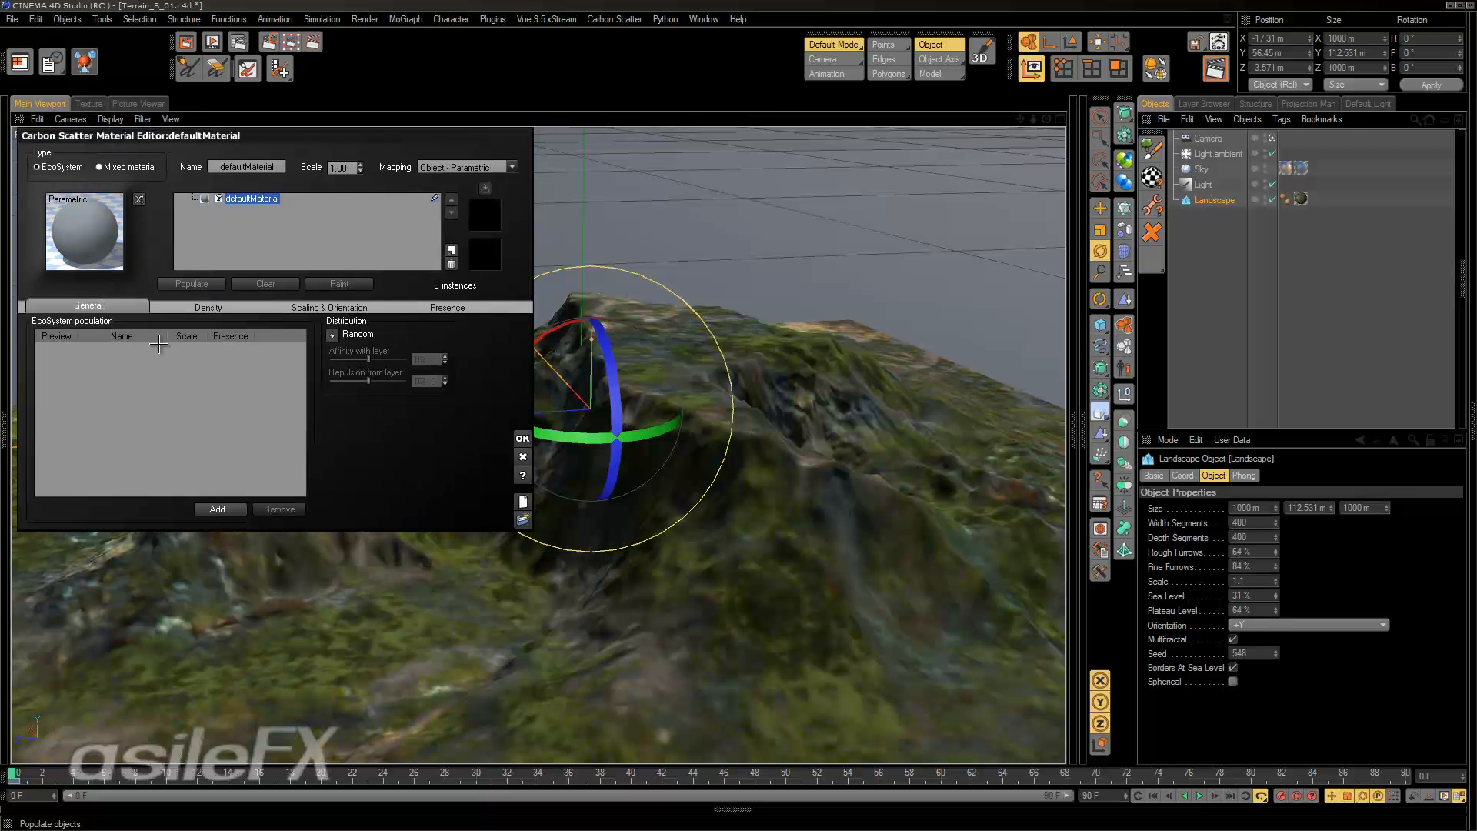
click(219, 508)
click(305, 520)
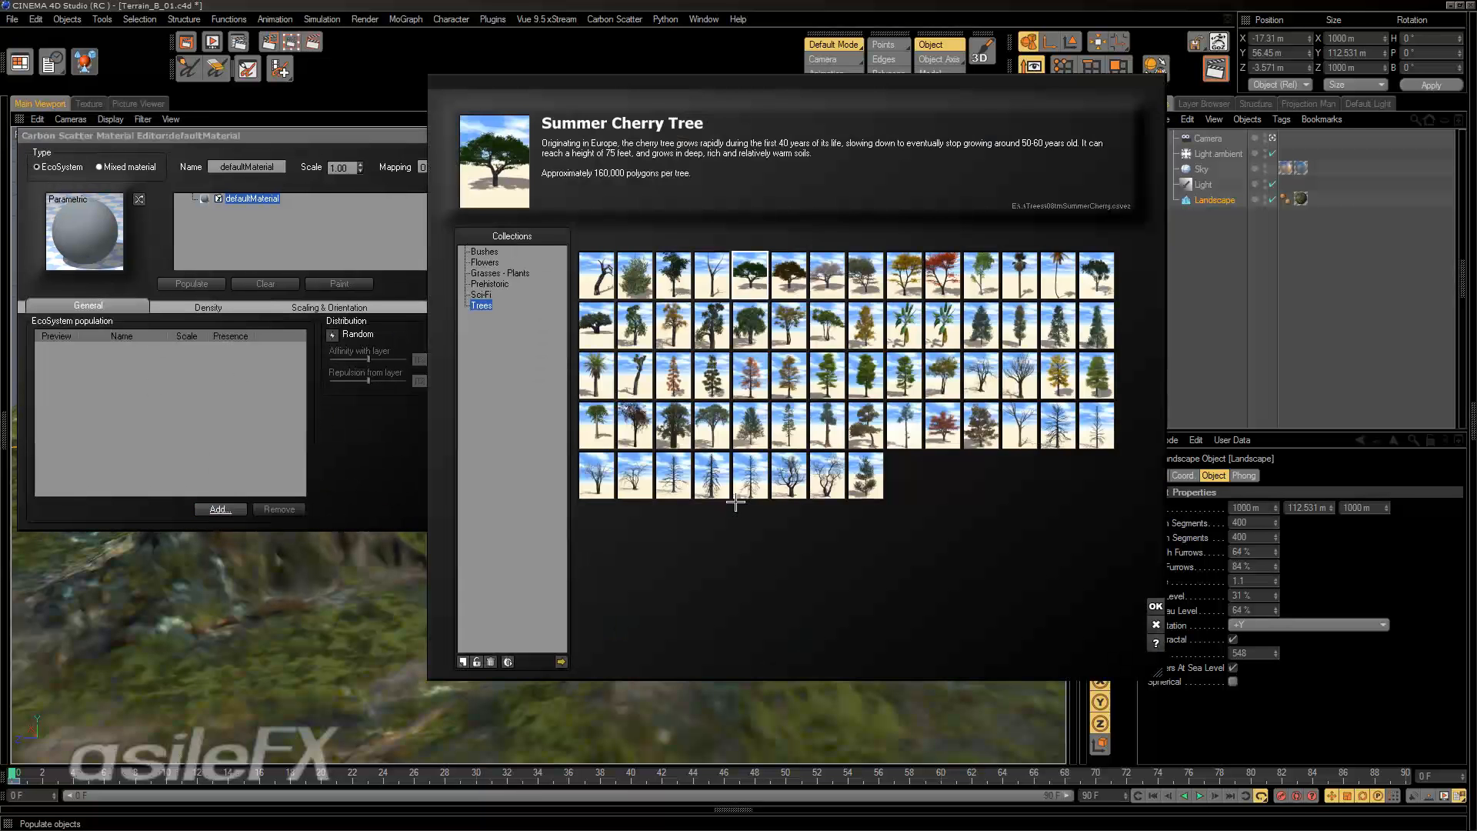
click(1157, 605)
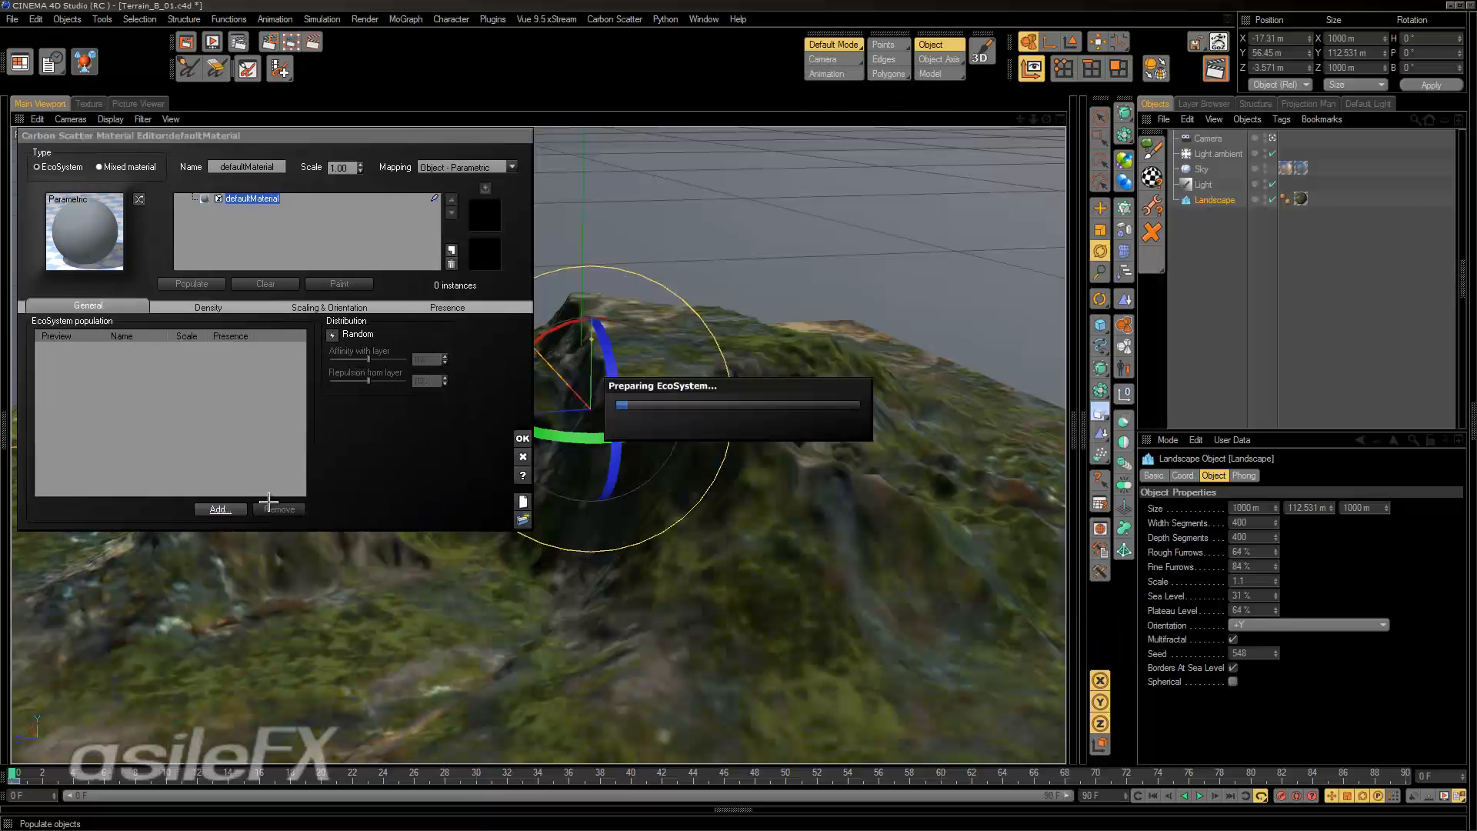
Add the Rural Maple Tree plant to the EcoSystem population.
click(221, 509)
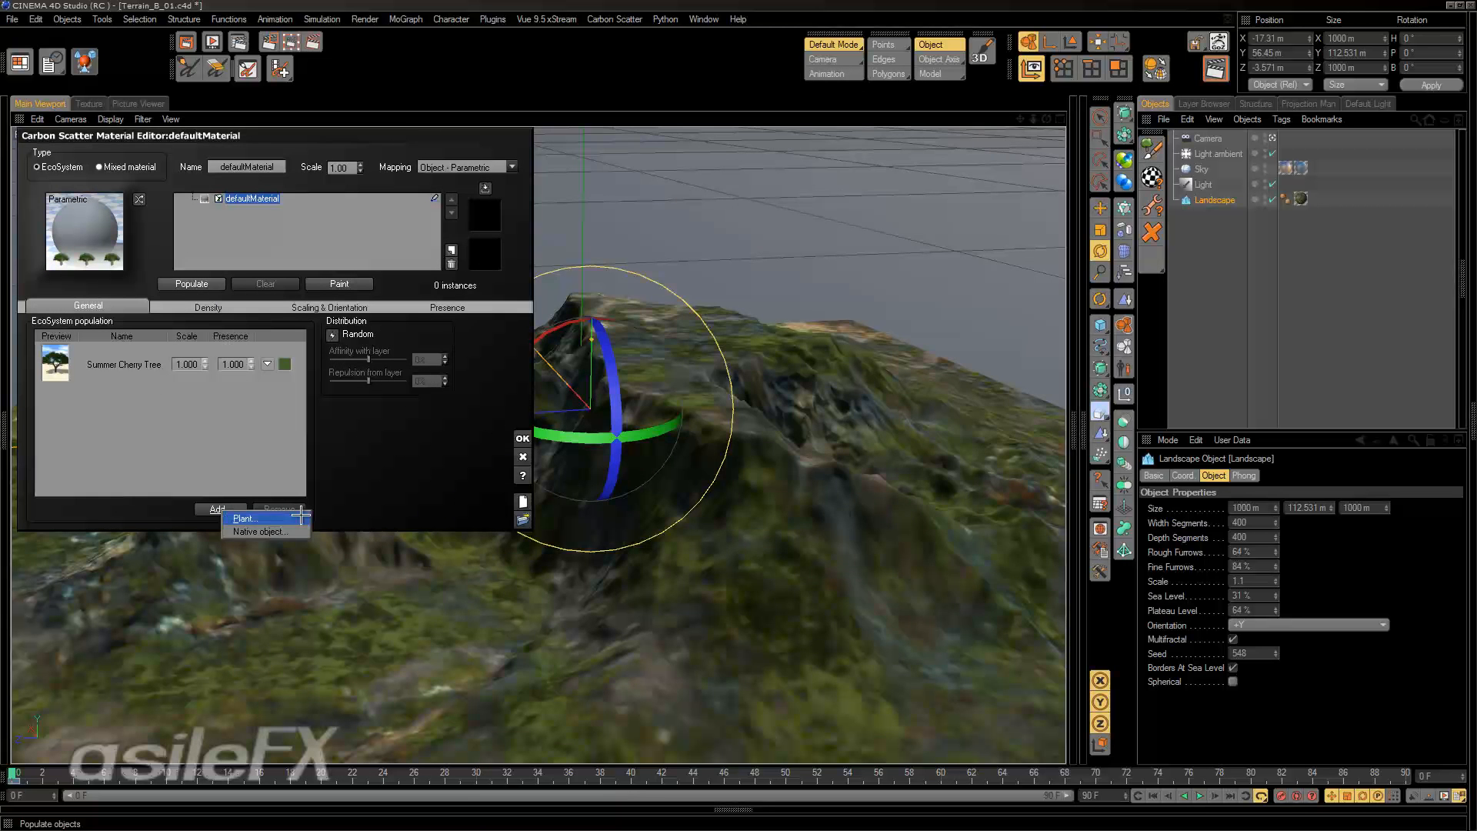
click(235, 519)
click(865, 274)
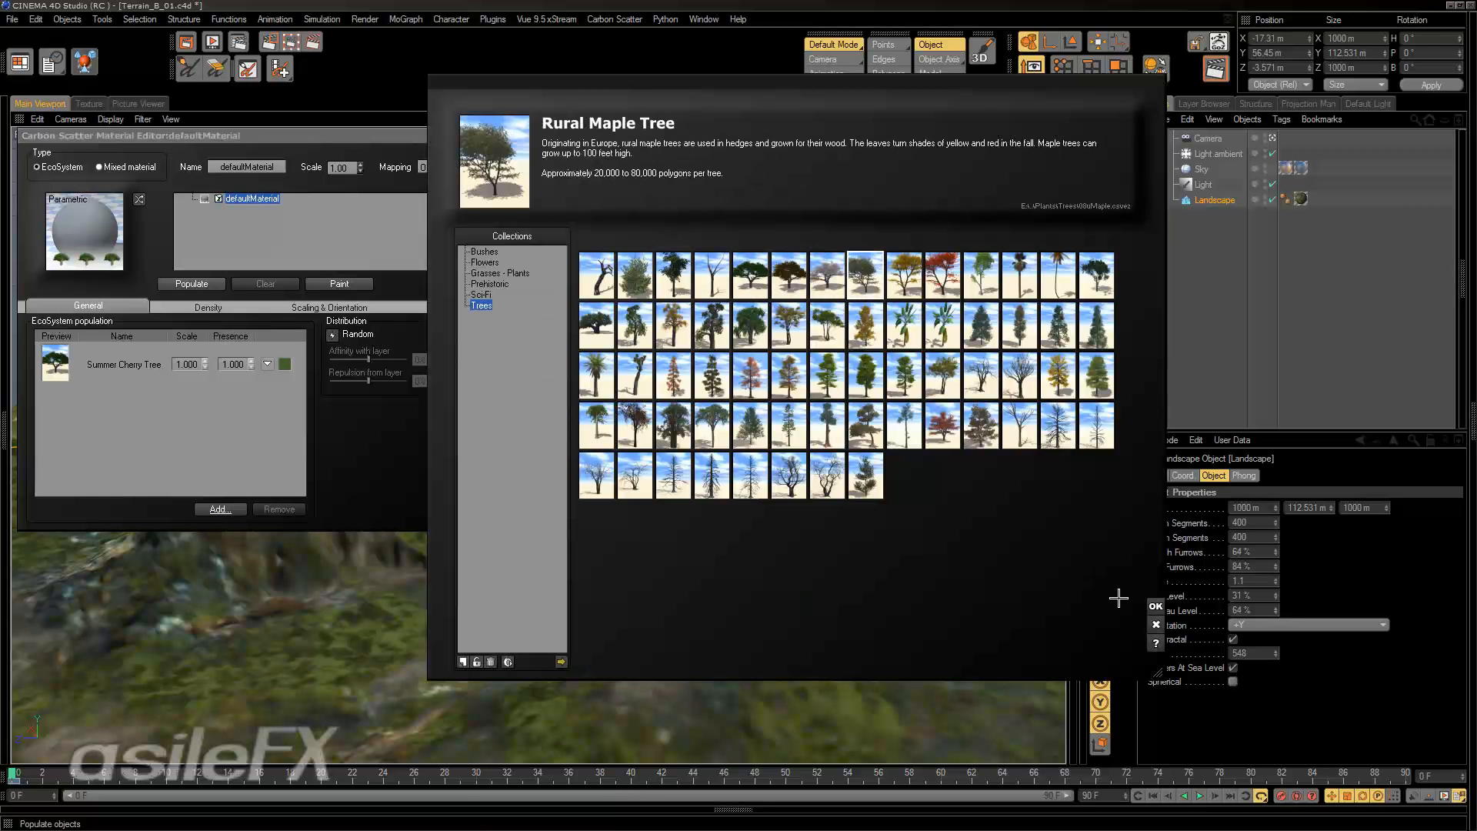
click(1156, 606)
Add the Springtime White Birch plant to the EcoSystem population.
click(221, 508)
click(235, 519)
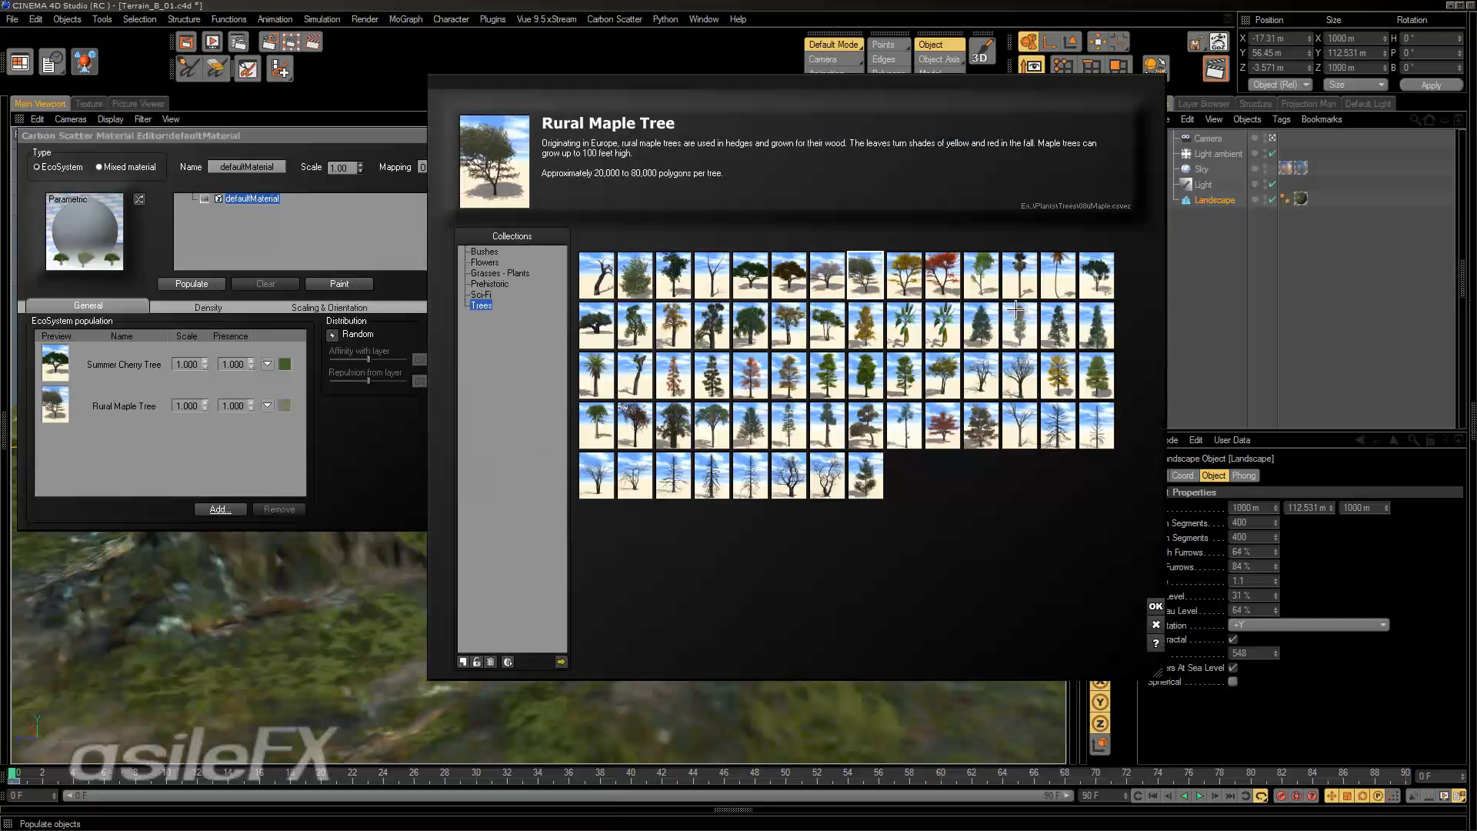
click(988, 286)
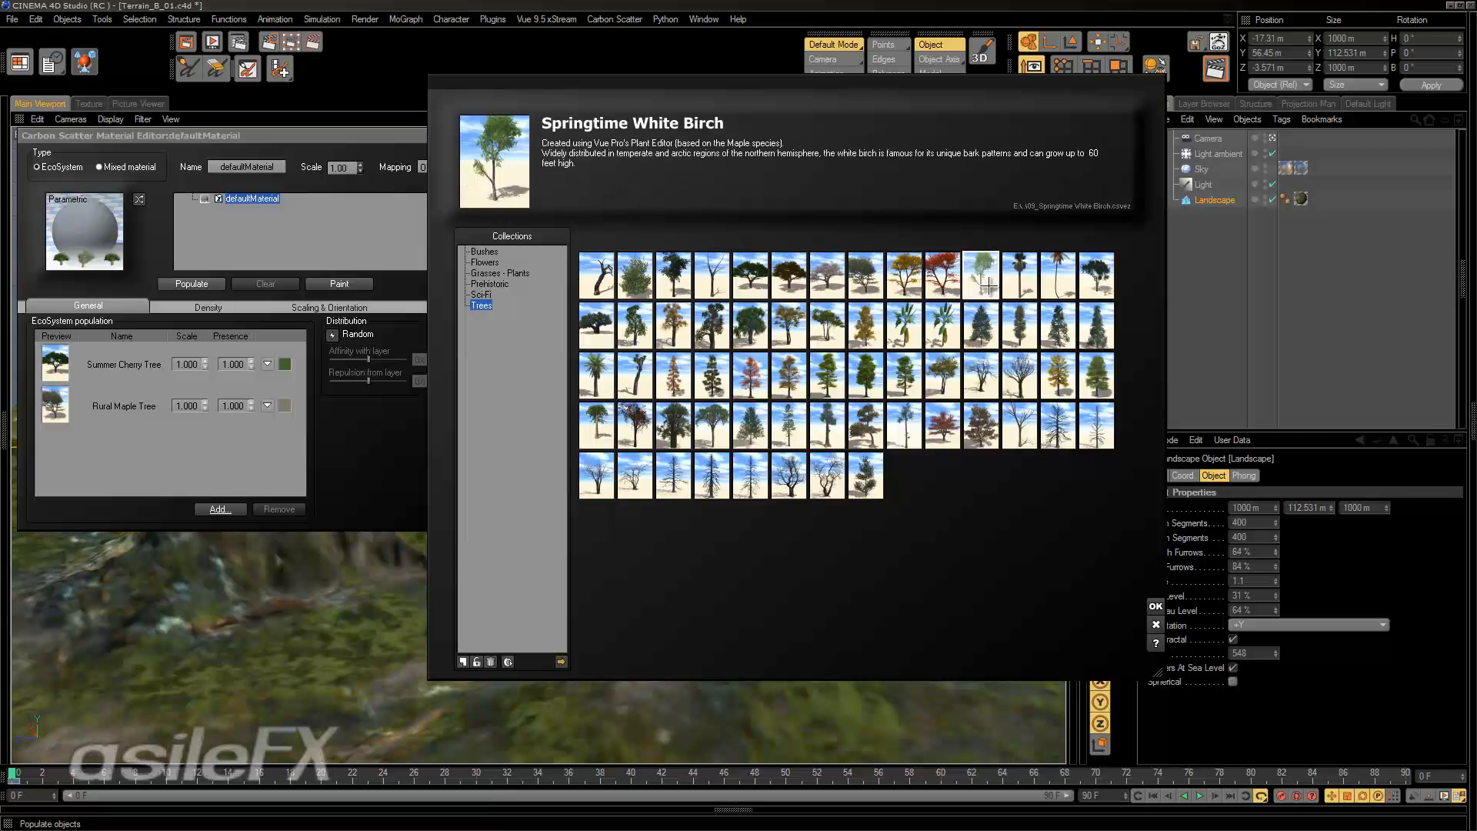
click(1155, 605)
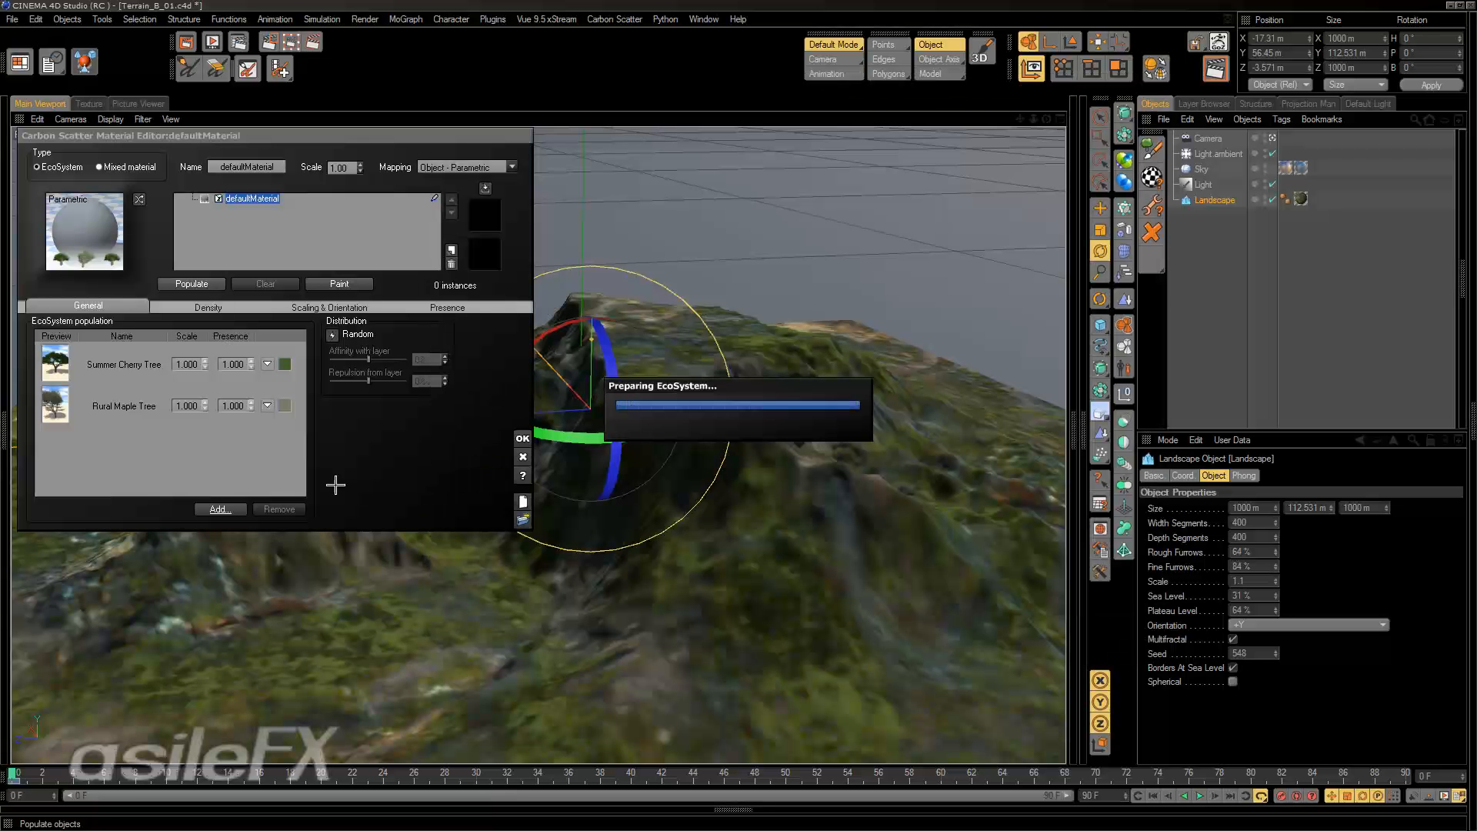
Add the Large Dead Tree plant to the EcoSystem population.
click(221, 508)
click(244, 516)
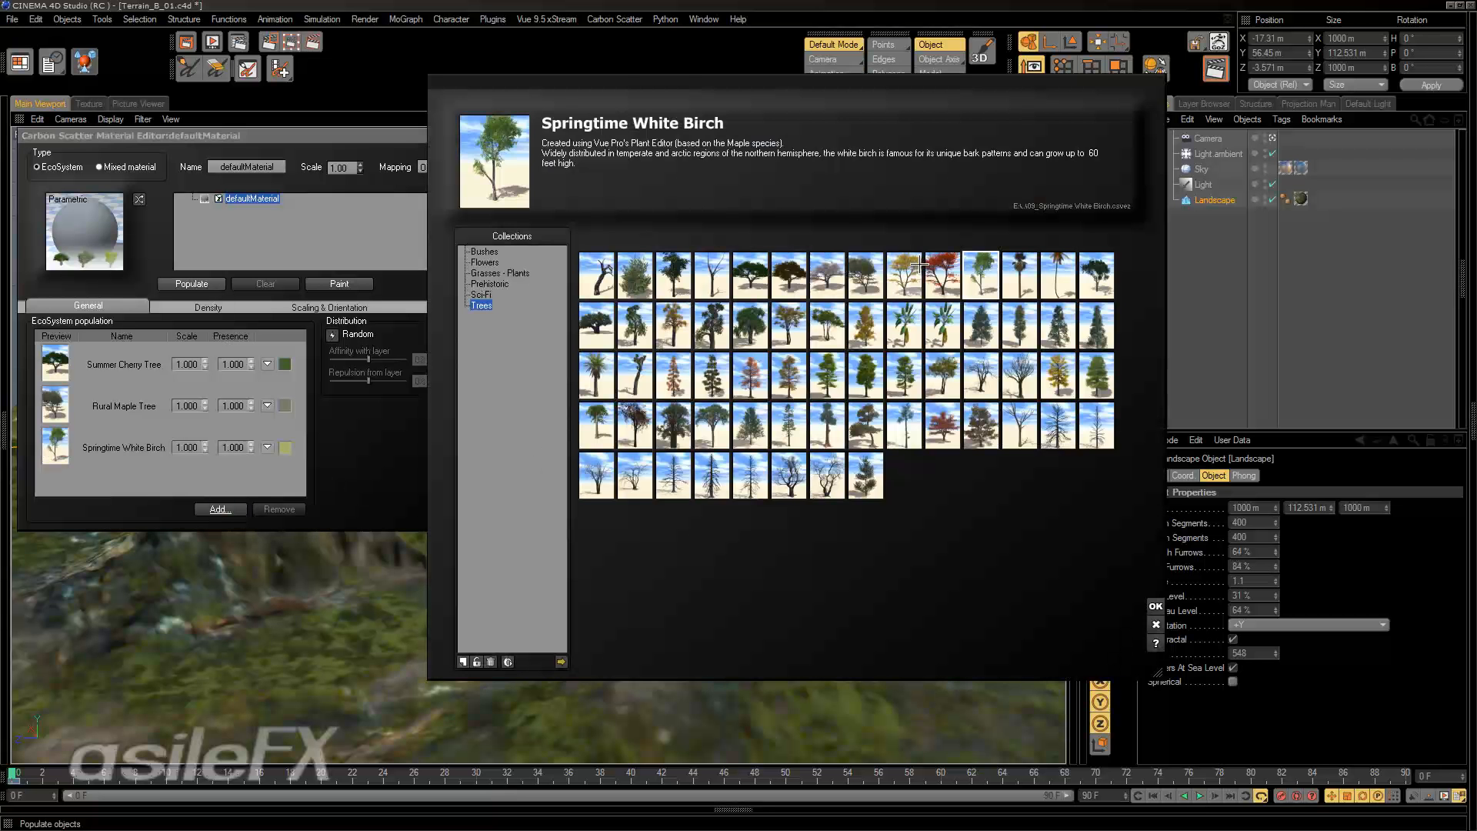
click(708, 283)
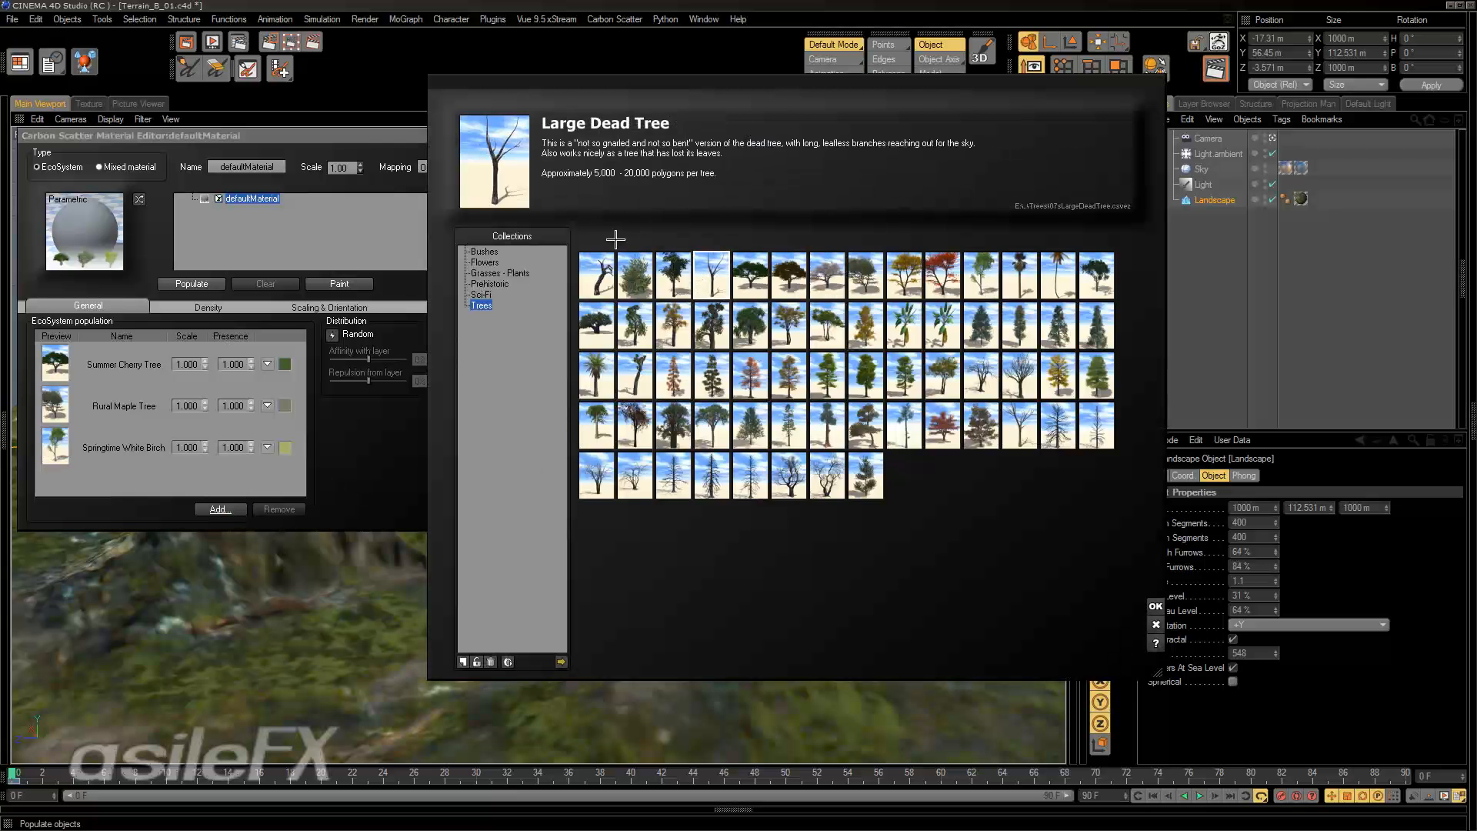
click(1156, 606)
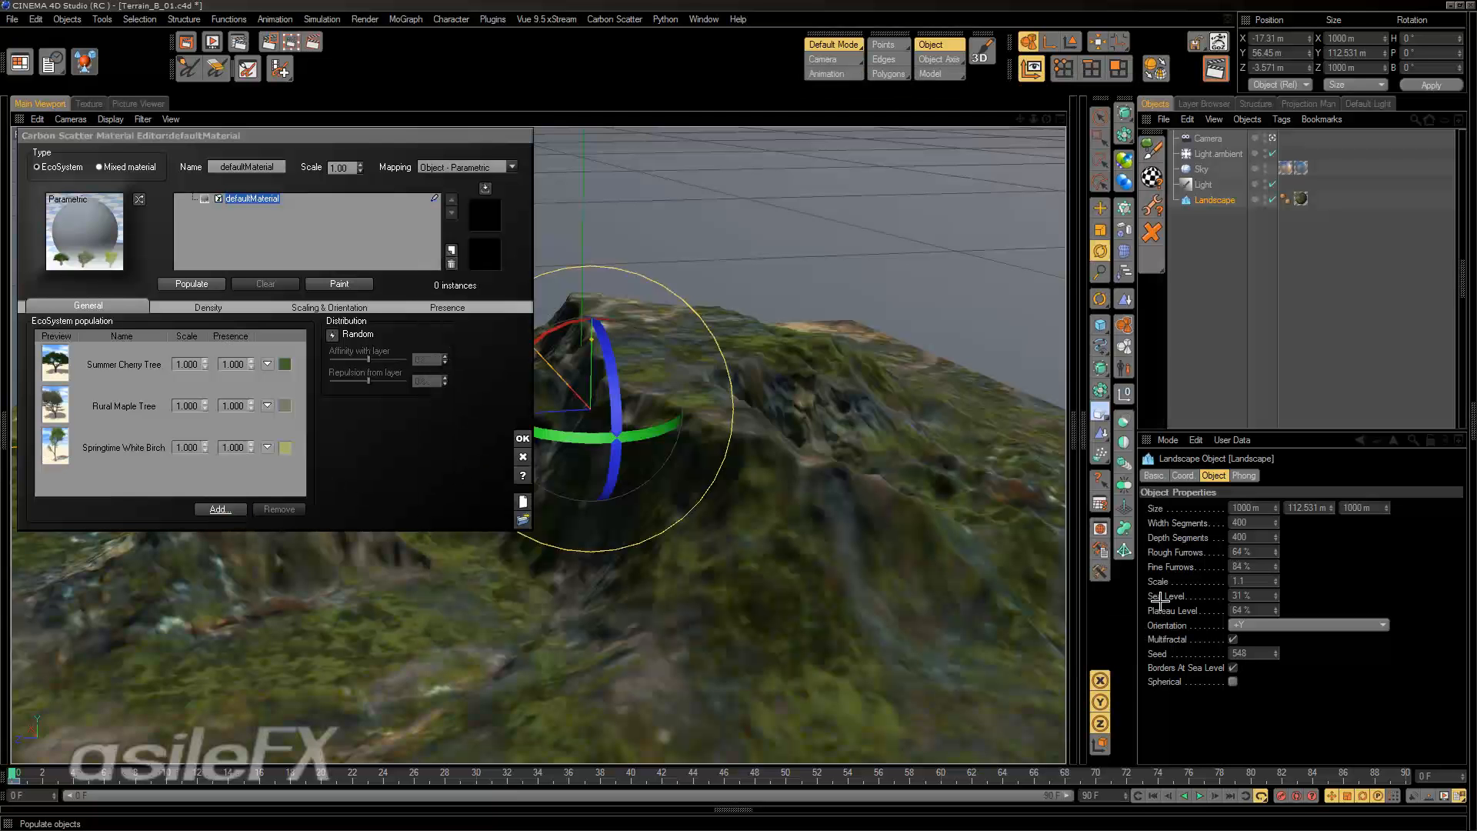
Set the geometry quality of all four trees in the EcoSystem population to Low.
click(266, 363)
click(267, 406)
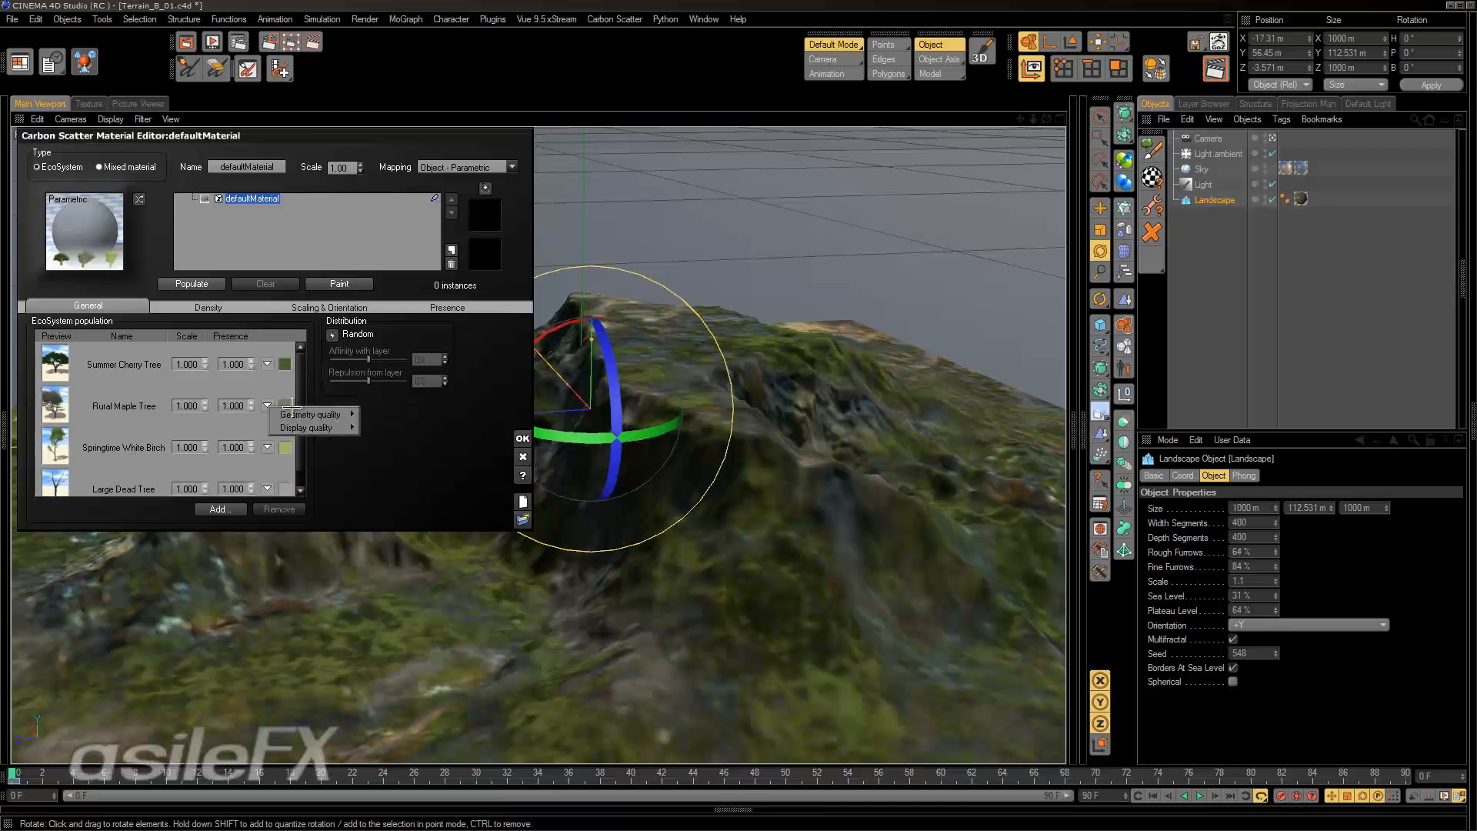
click(364, 413)
click(267, 447)
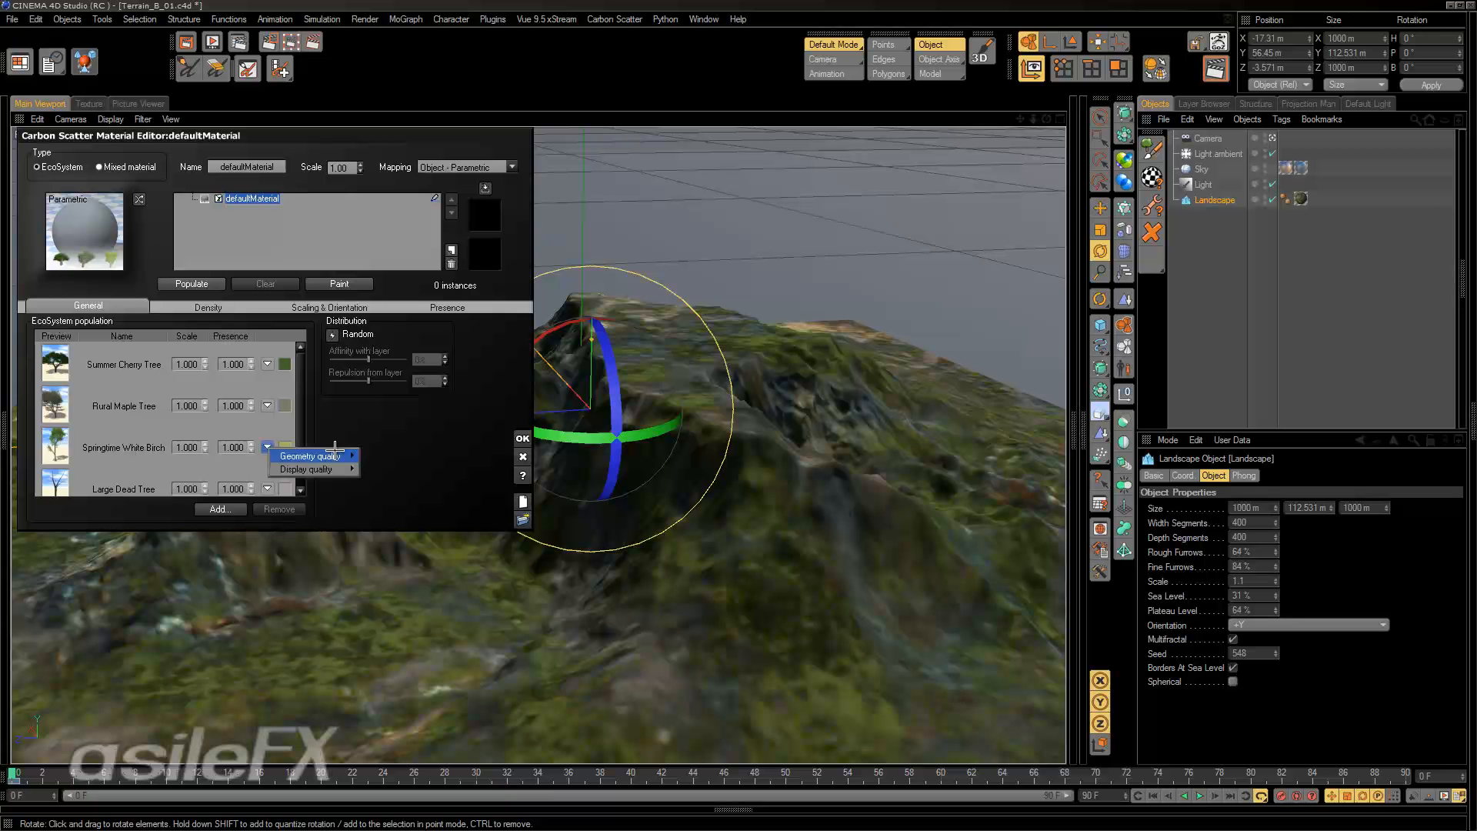
click(267, 489)
click(266, 489)
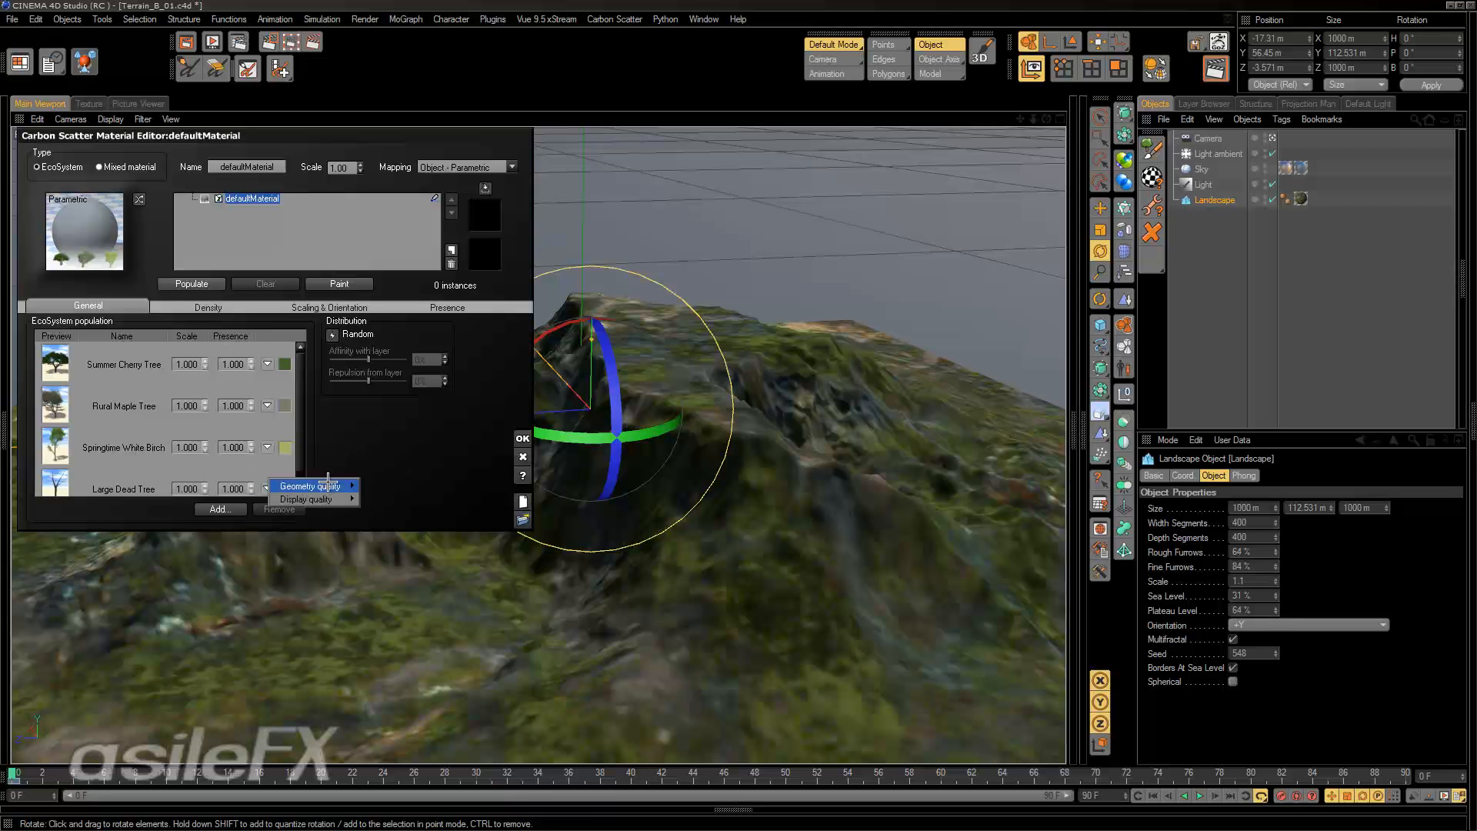
click(365, 483)
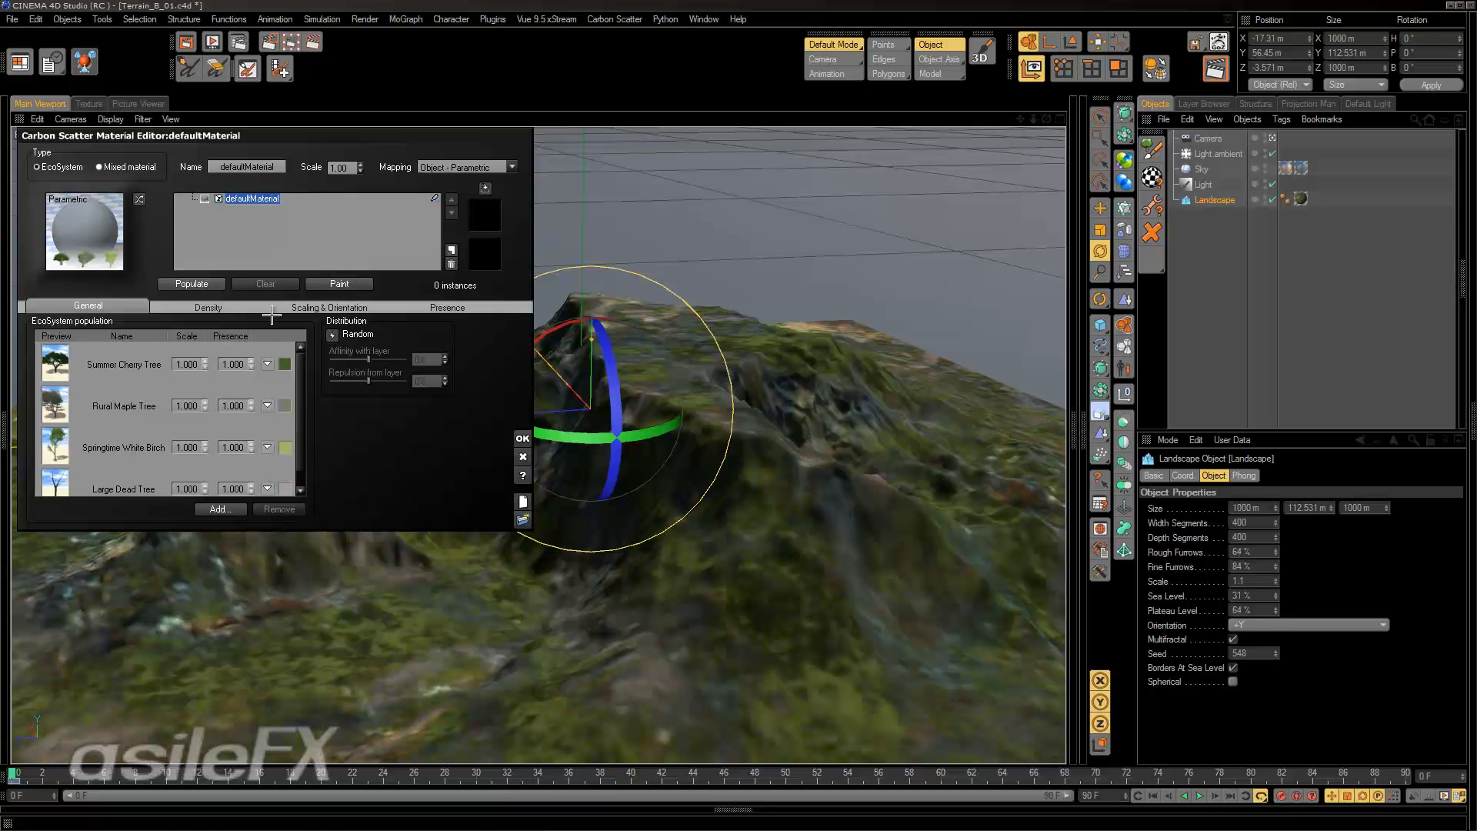
Populate the landscape with the four trees at their default scale and inspect the scattered instances.
click(191, 284)
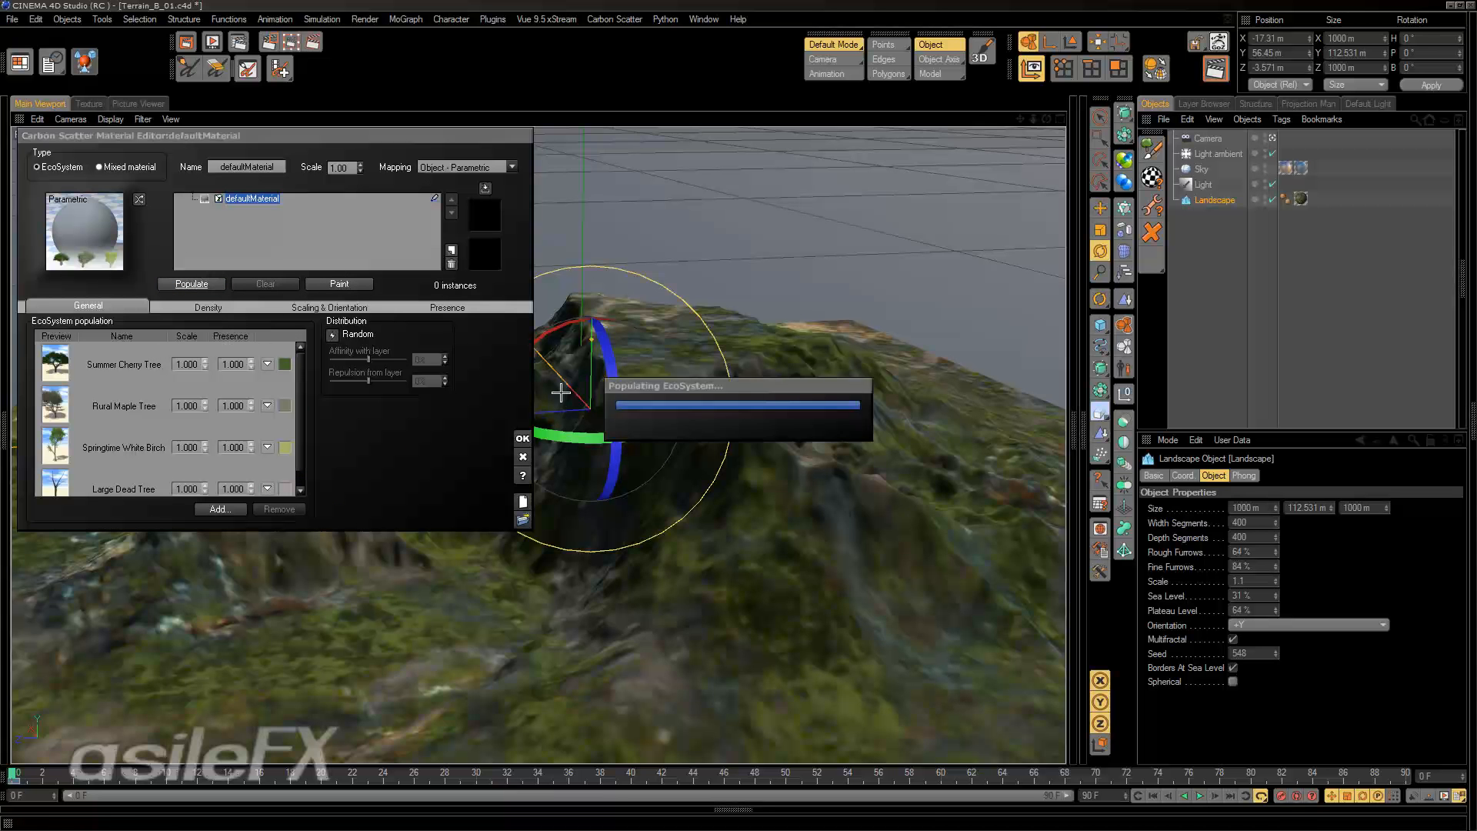
alt+drag(880, 547, 657, 439)
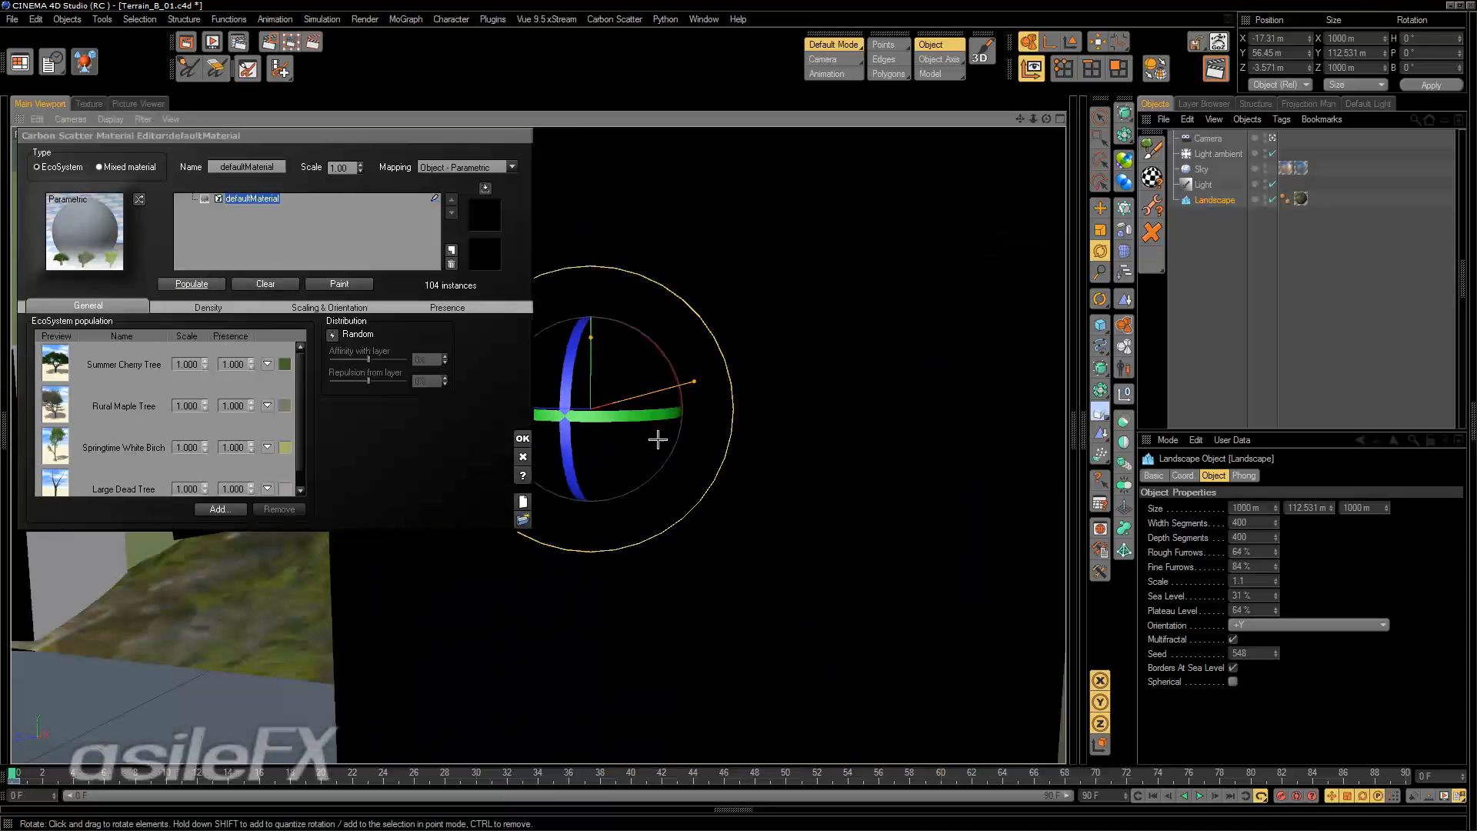
alt+middle_drag(656, 439, 702, 561)
alt+drag(702, 561, 869, 569)
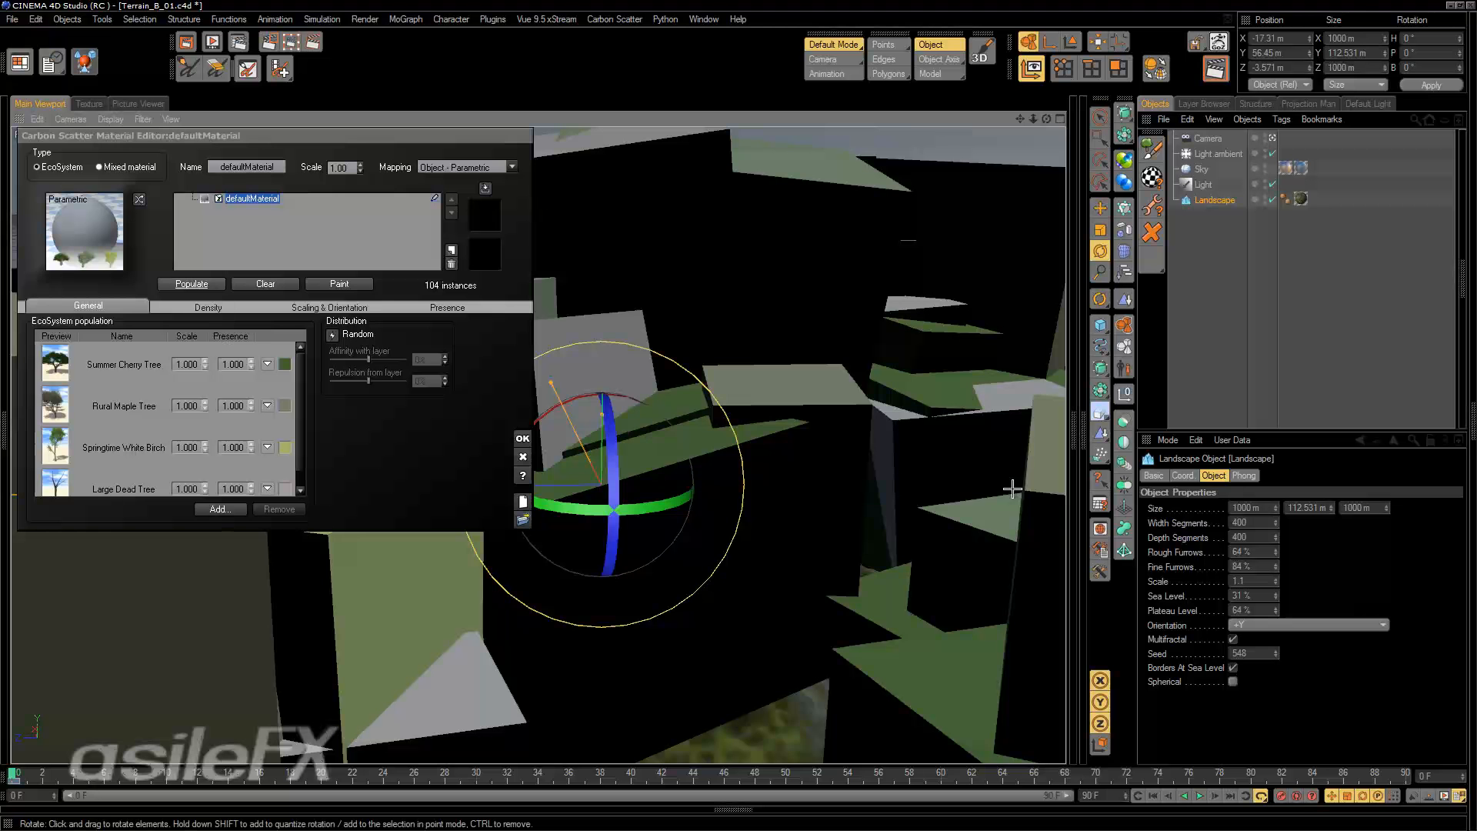
Set the scale of all four trees in the EcoSystem population to .1.
double_click(186, 363)
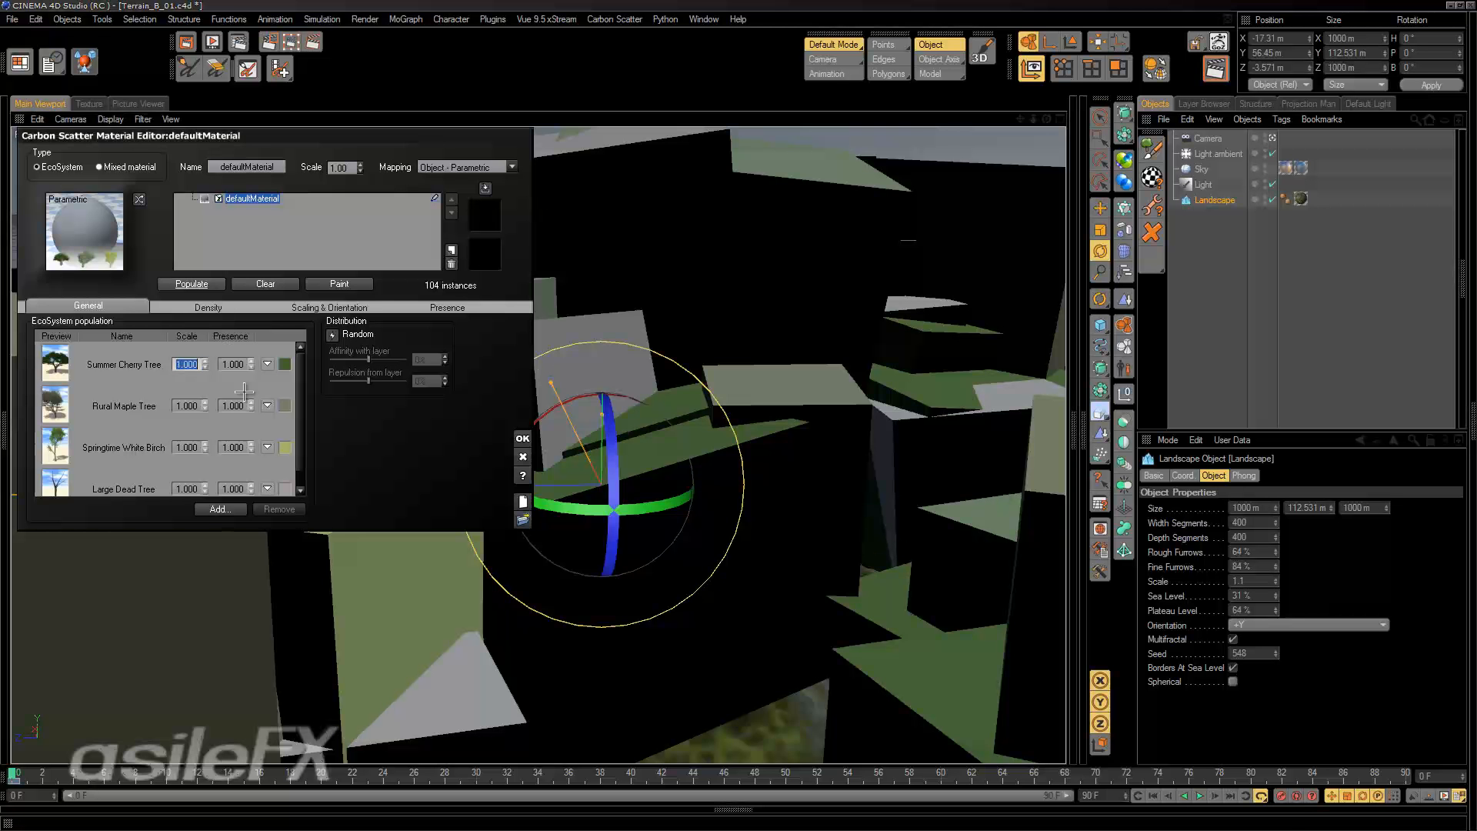
text(.1)
text(.1)
drag(199, 407, 174, 491)
text(.1)
text(.1)
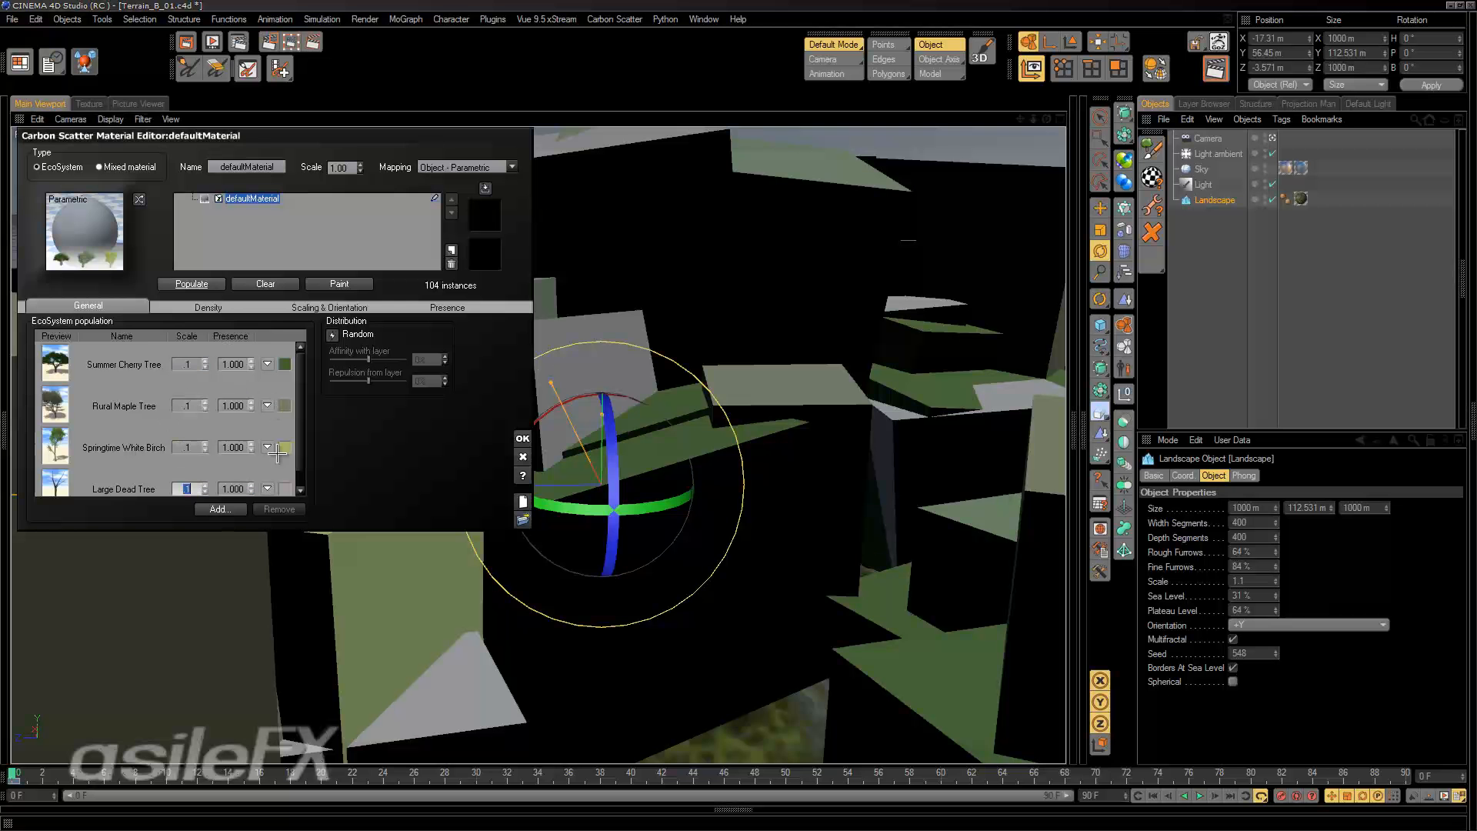
drag(300, 404, 297, 363)
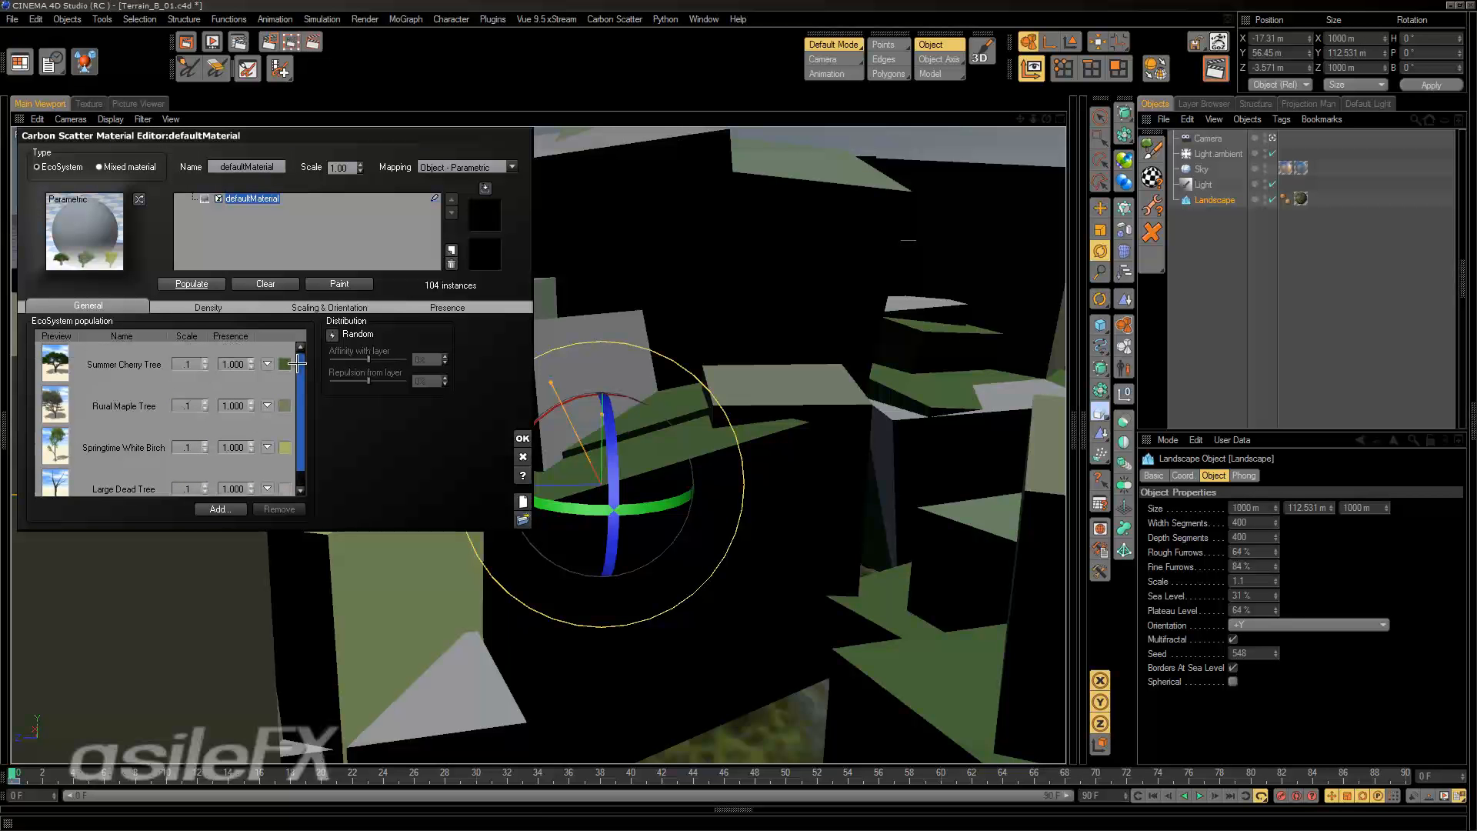
Open the project settings to check the document scale.
click(209, 283)
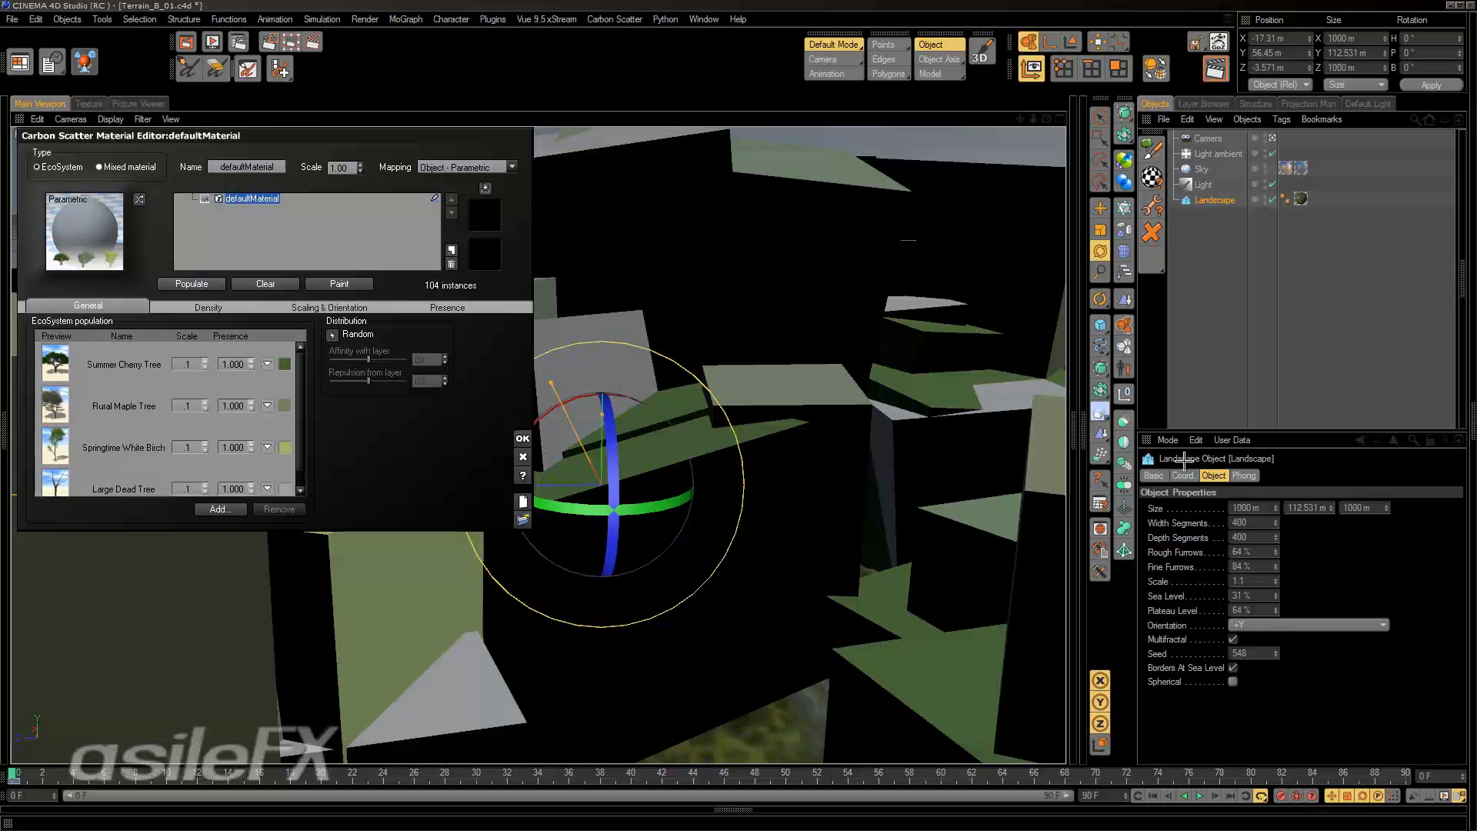
click(1168, 440)
click(1192, 506)
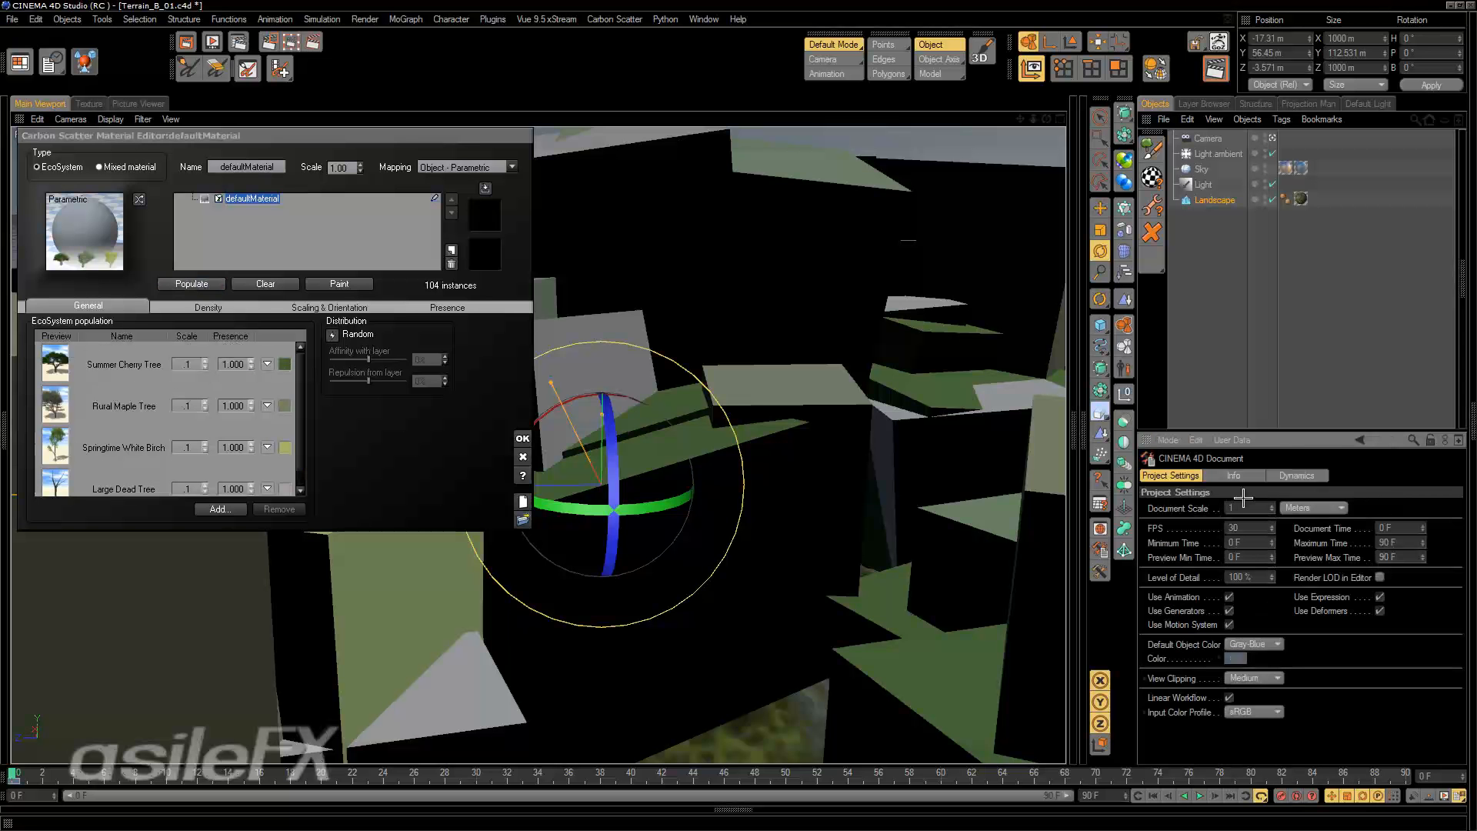
Populate the landscape again with the scaled-down trees and inspect their distribution.
click(205, 283)
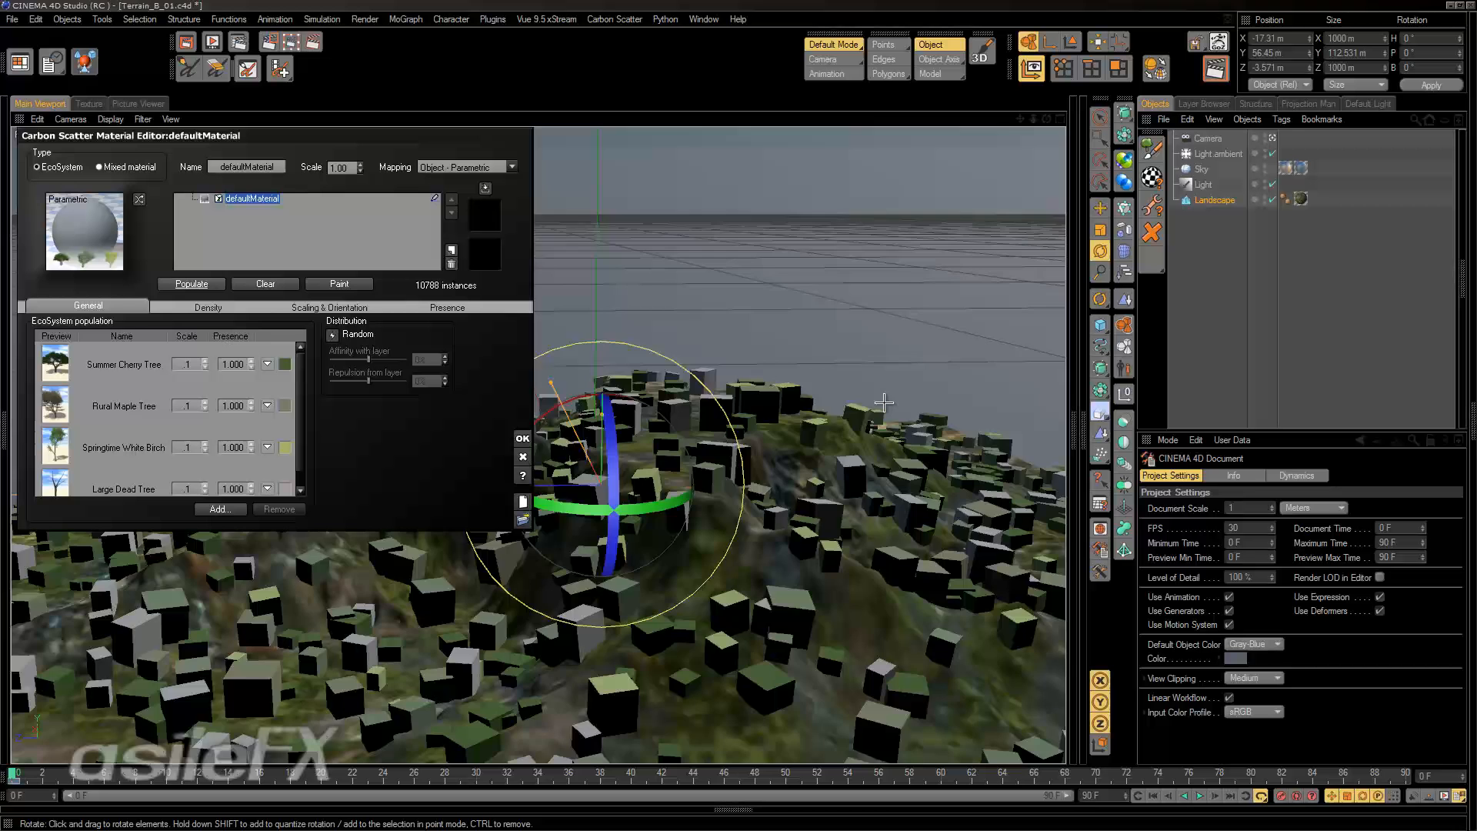
alt+middle_drag(873, 432, 855, 368)
alt+drag(856, 369, 808, 439)
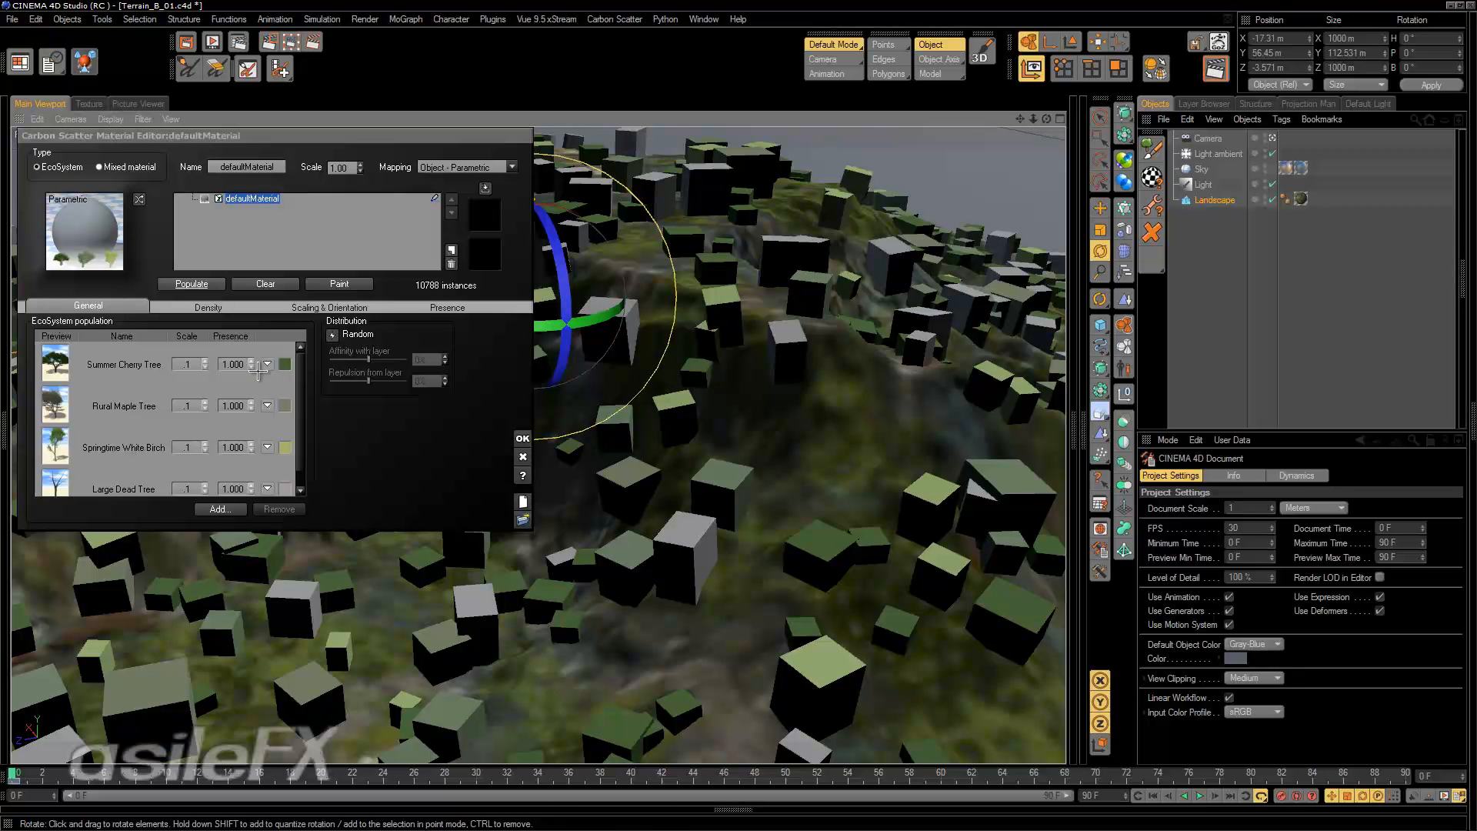
Change the display quality of the scattered plants to show tree shapes instead of boxes and inspect them on the terrain.
click(268, 364)
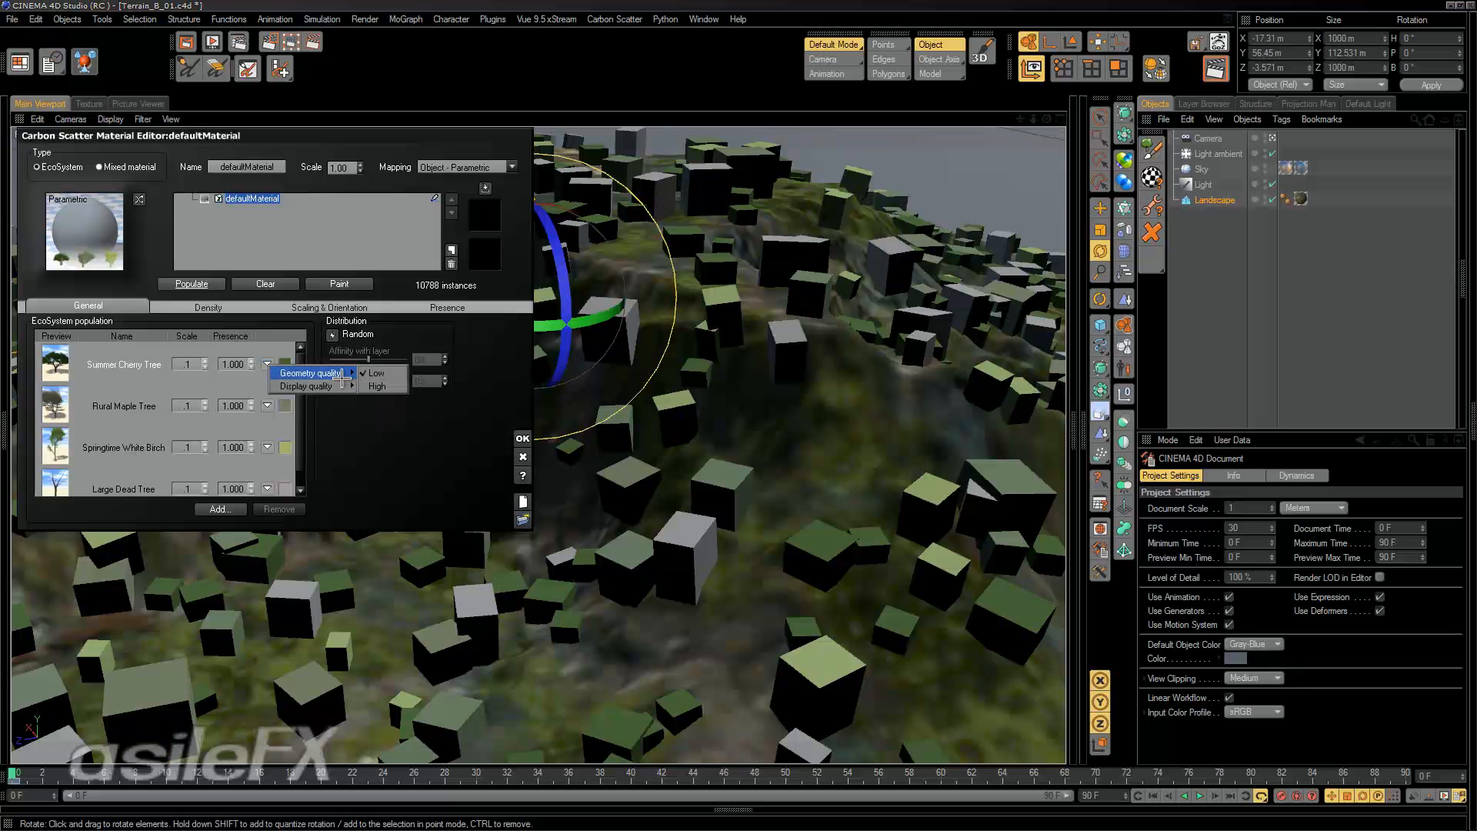
click(383, 385)
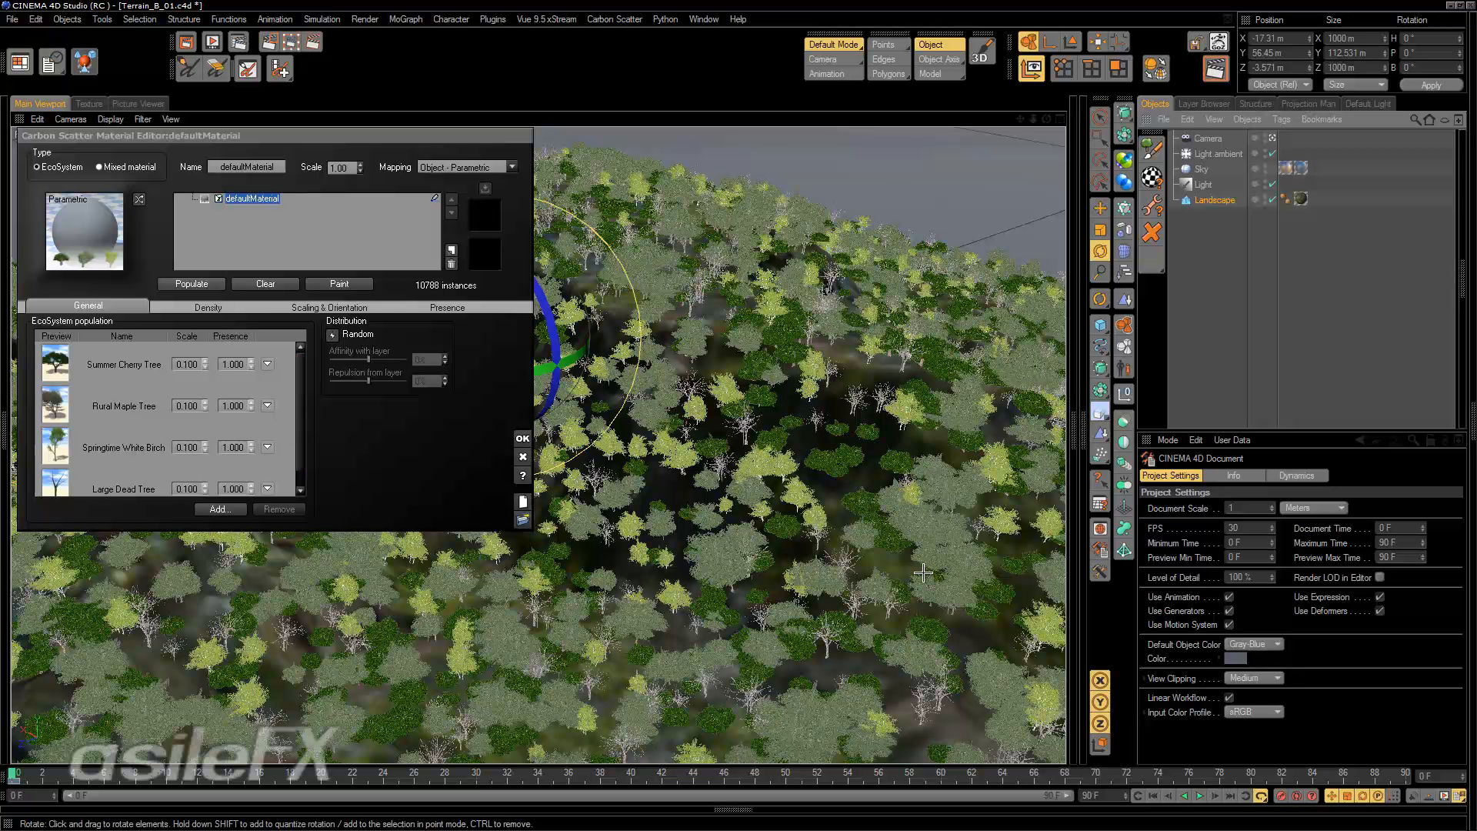
alt+drag(850, 547, 813, 510)
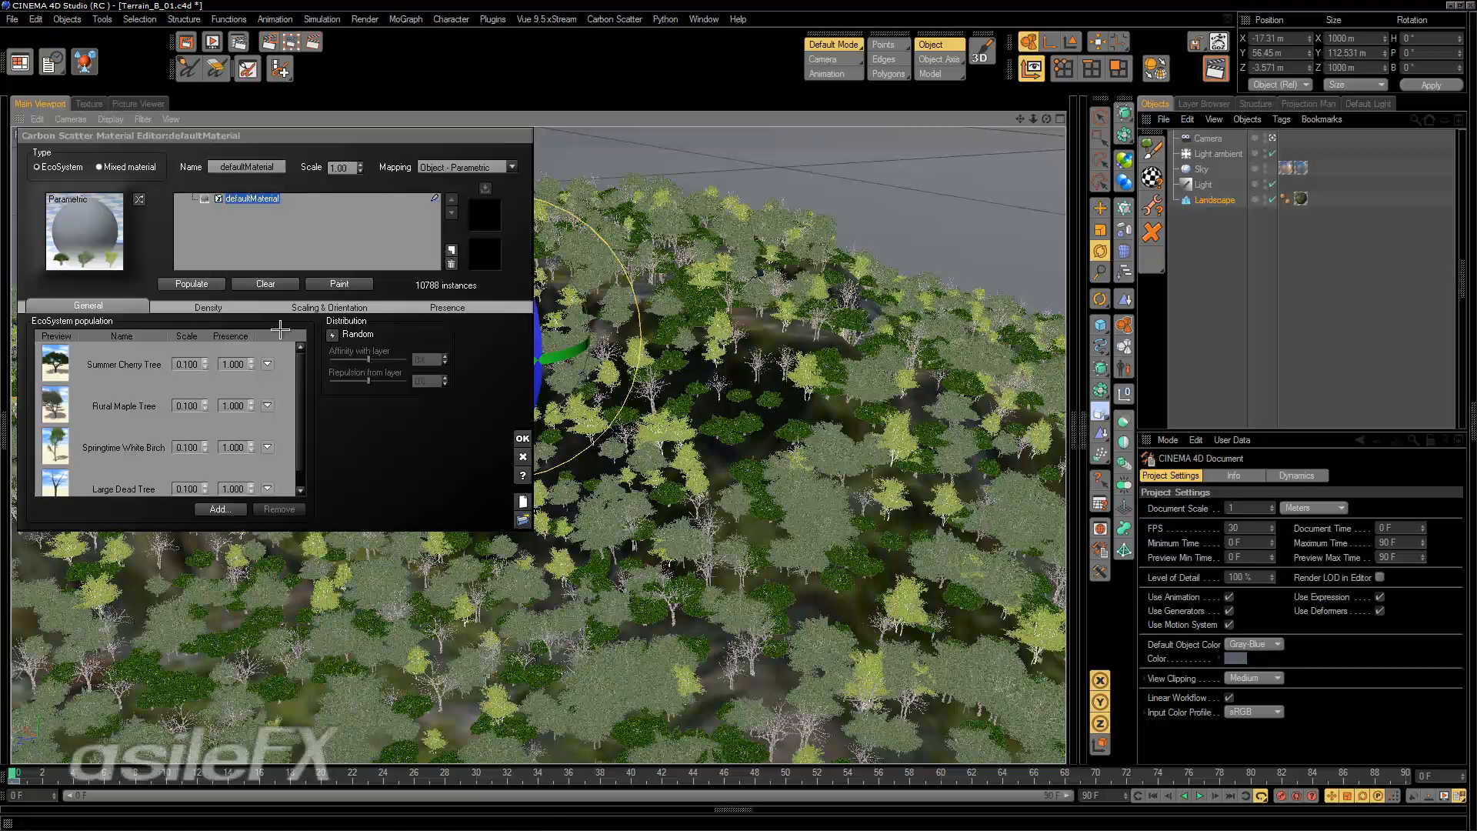
Show the density settings of the EcoSystem material and move its editor further into the viewport.
click(333, 336)
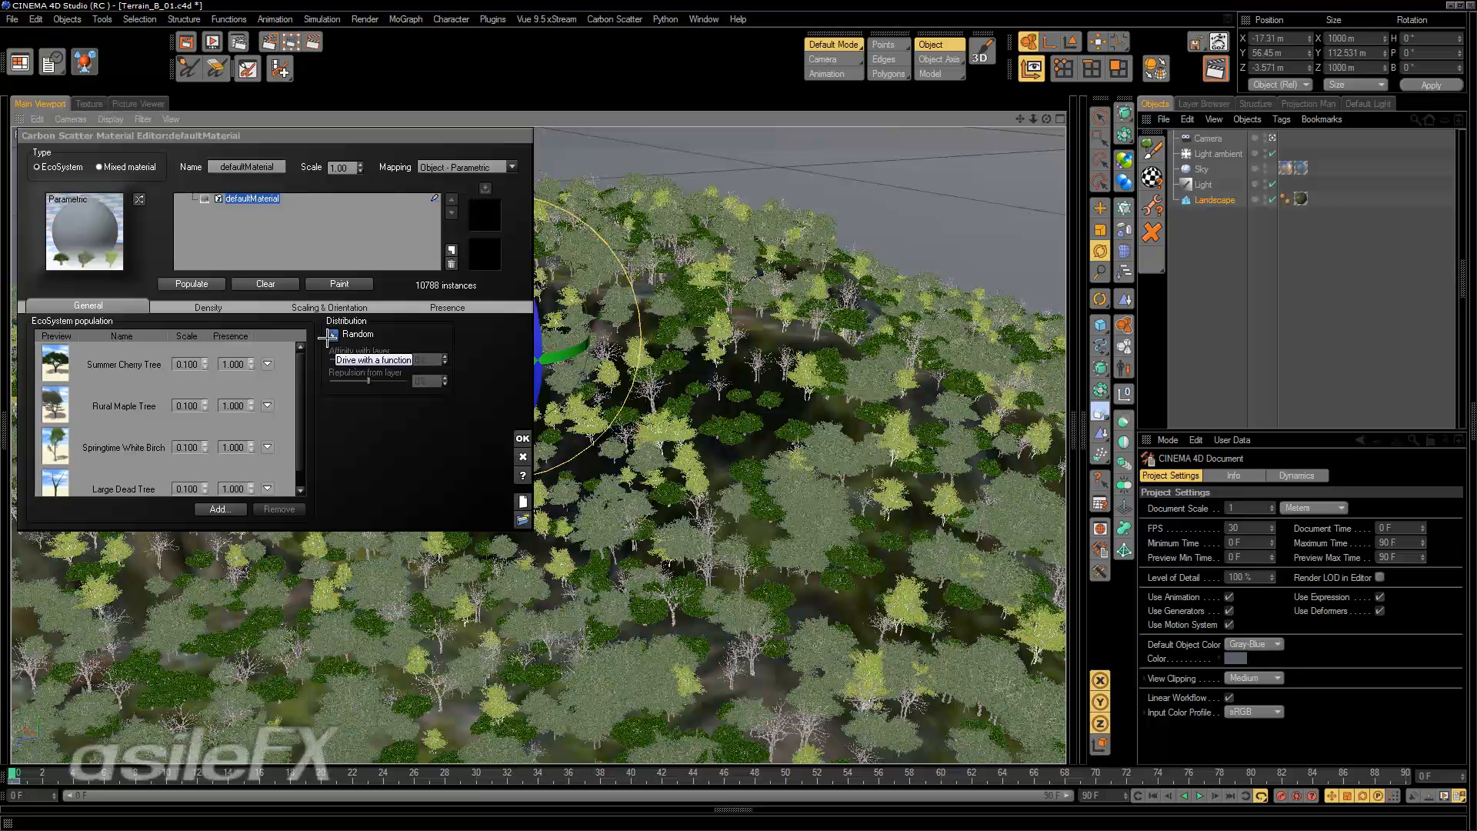
click(208, 306)
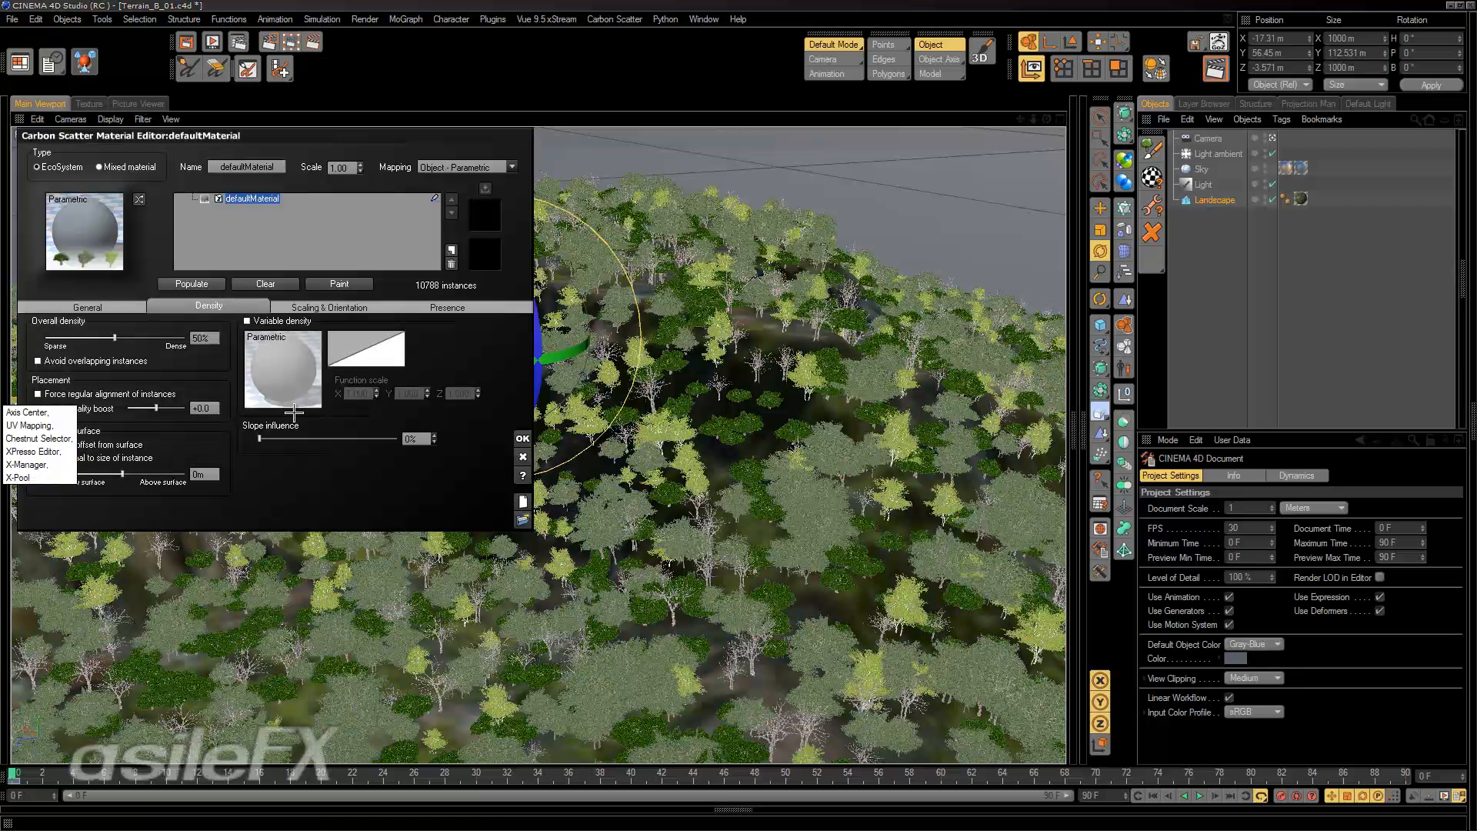
click(116, 306)
click(188, 307)
drag(273, 133, 278, 186)
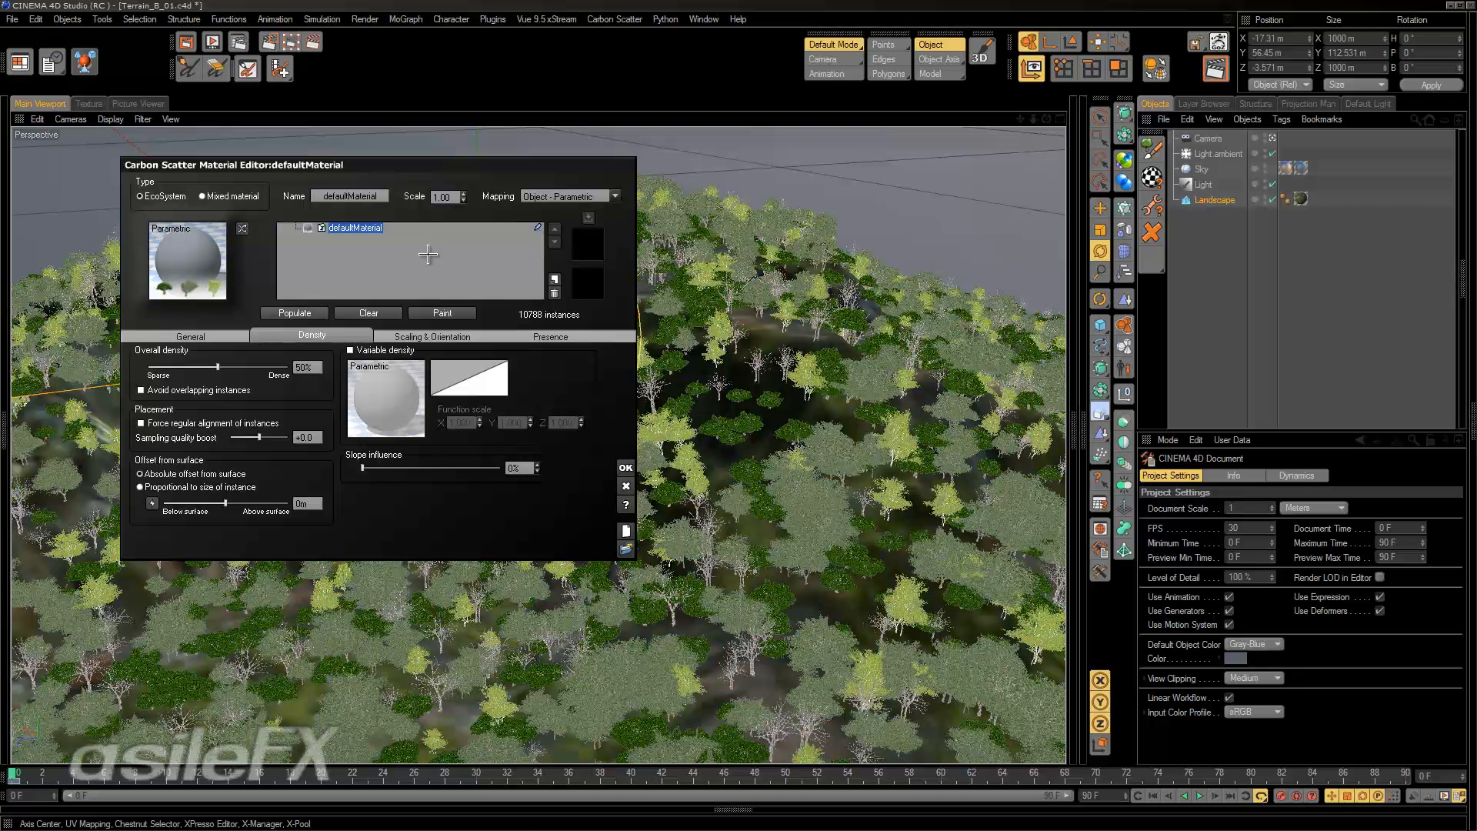
Review the EcoSystem material's scaling and orientation, presence, density and general population settings.
click(458, 336)
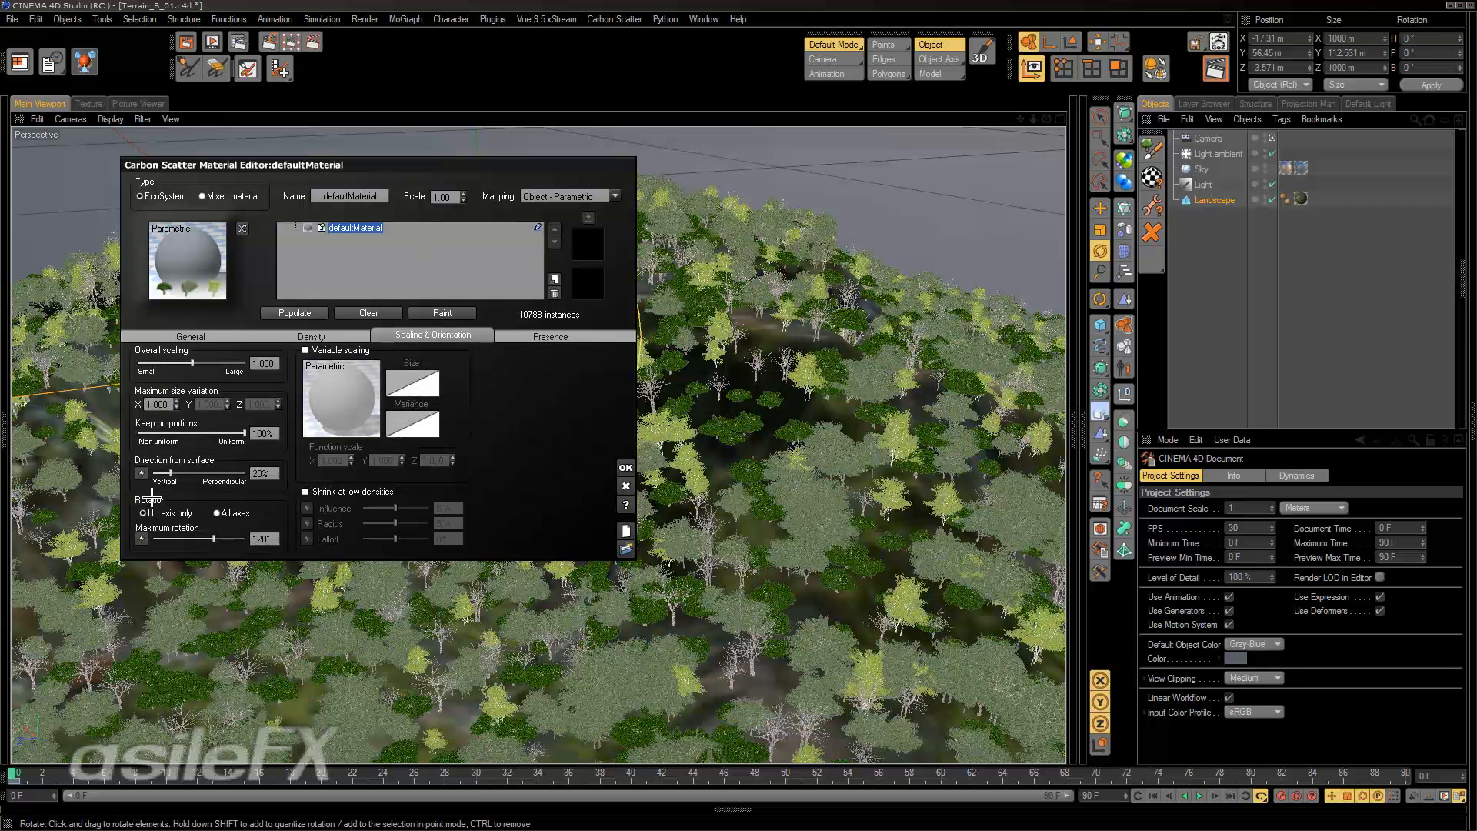
click(544, 335)
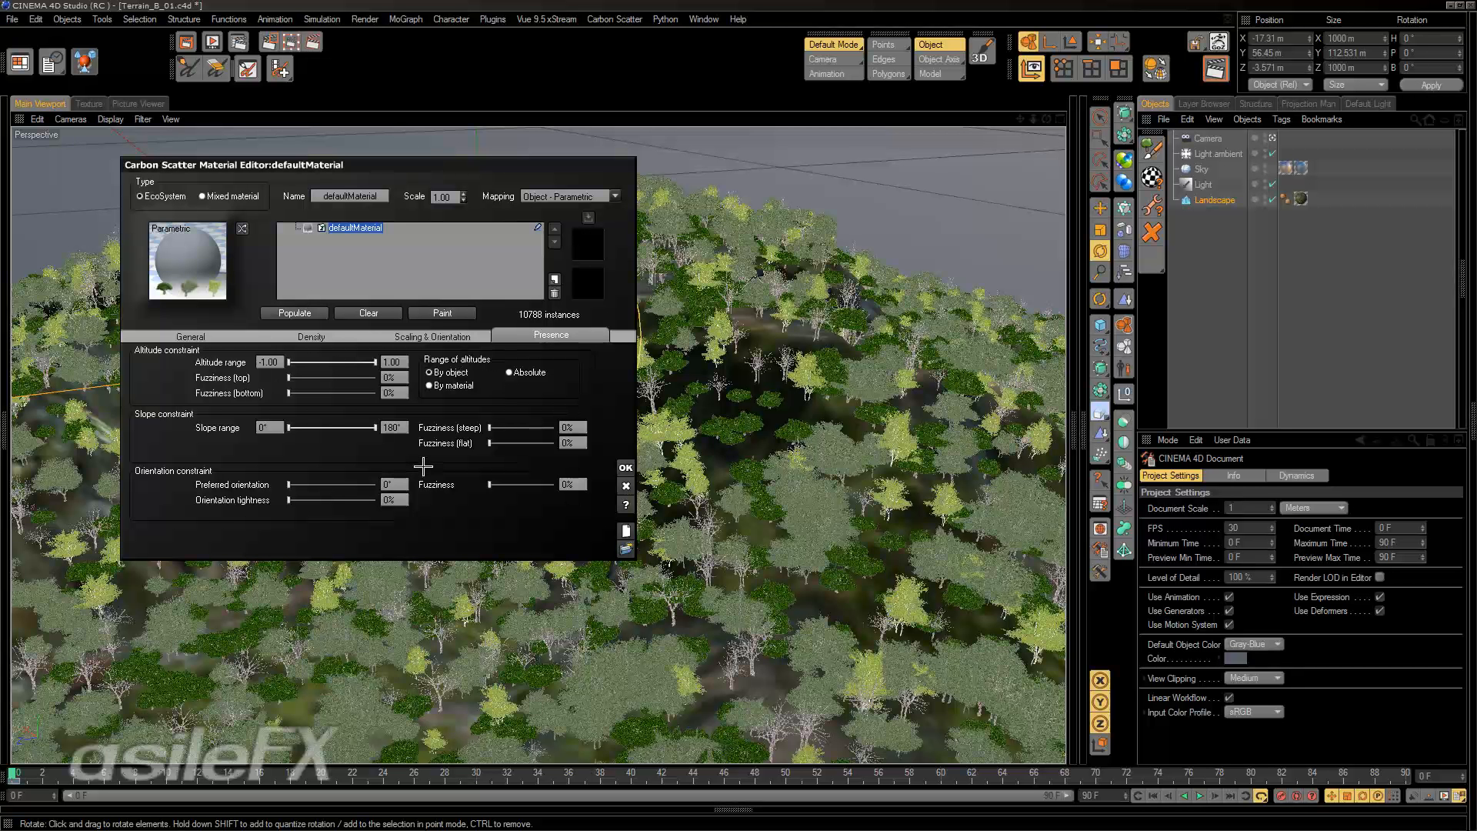
click(329, 337)
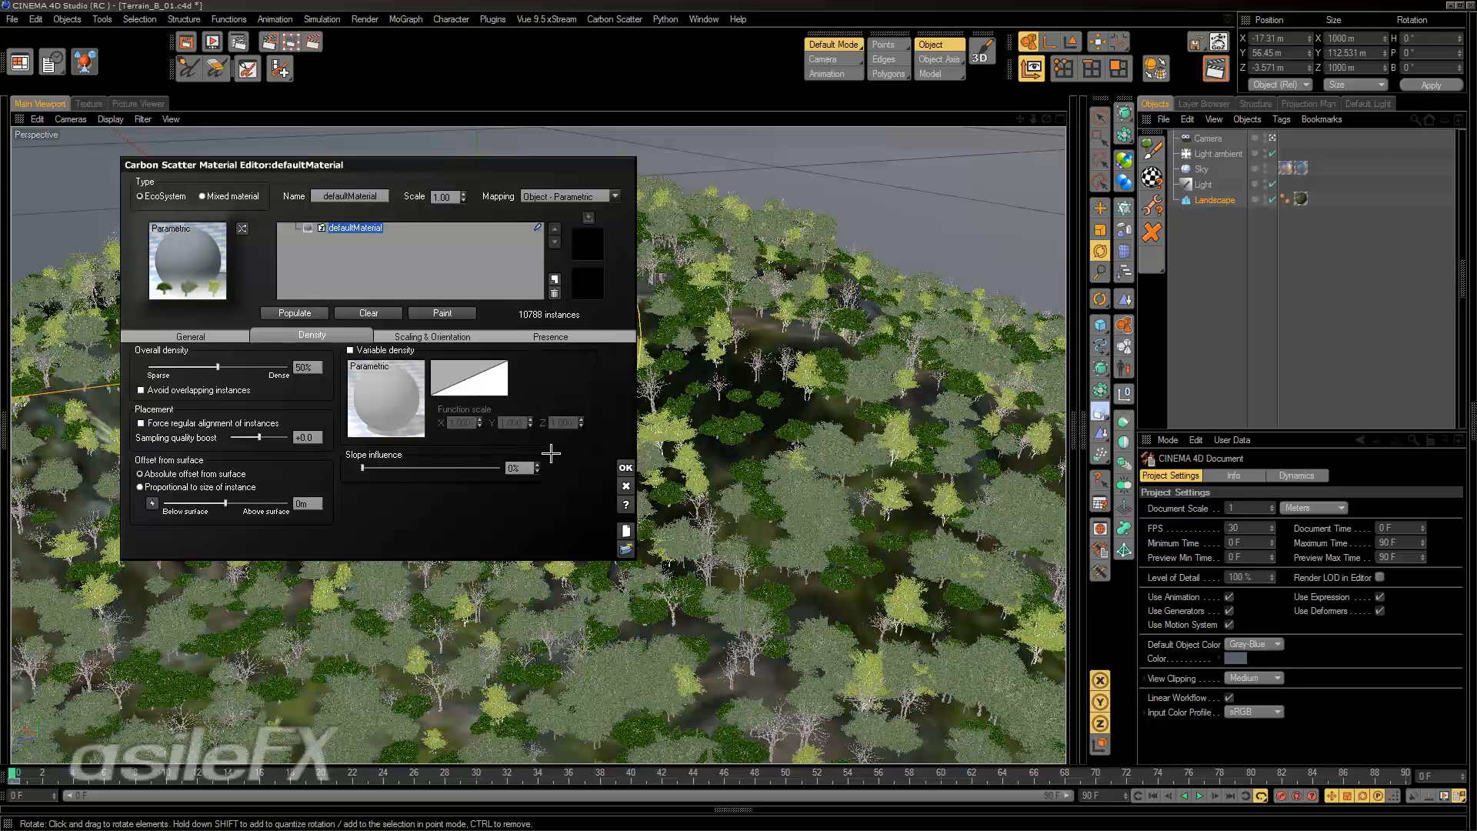
click(234, 337)
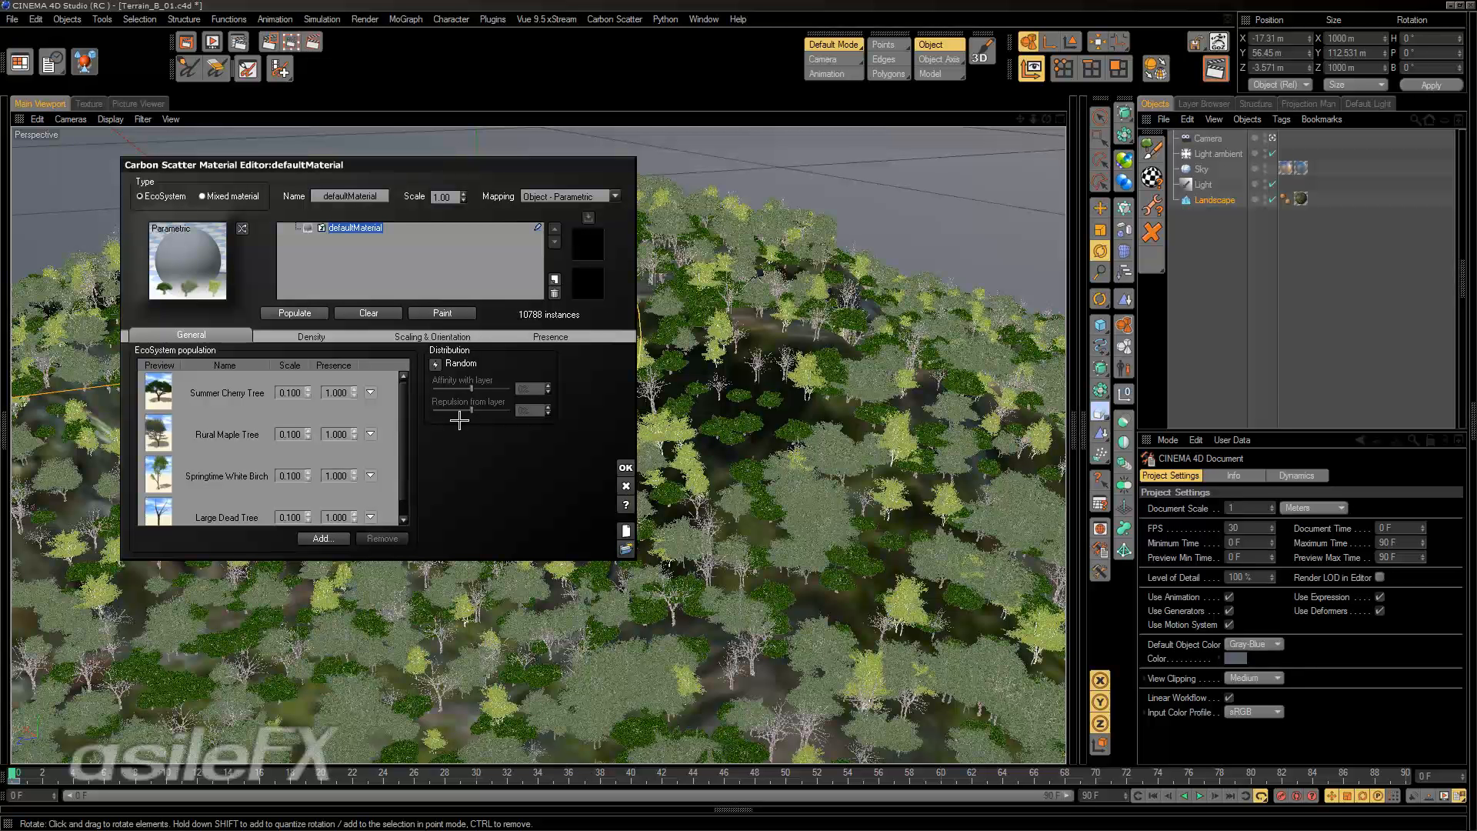
click(334, 340)
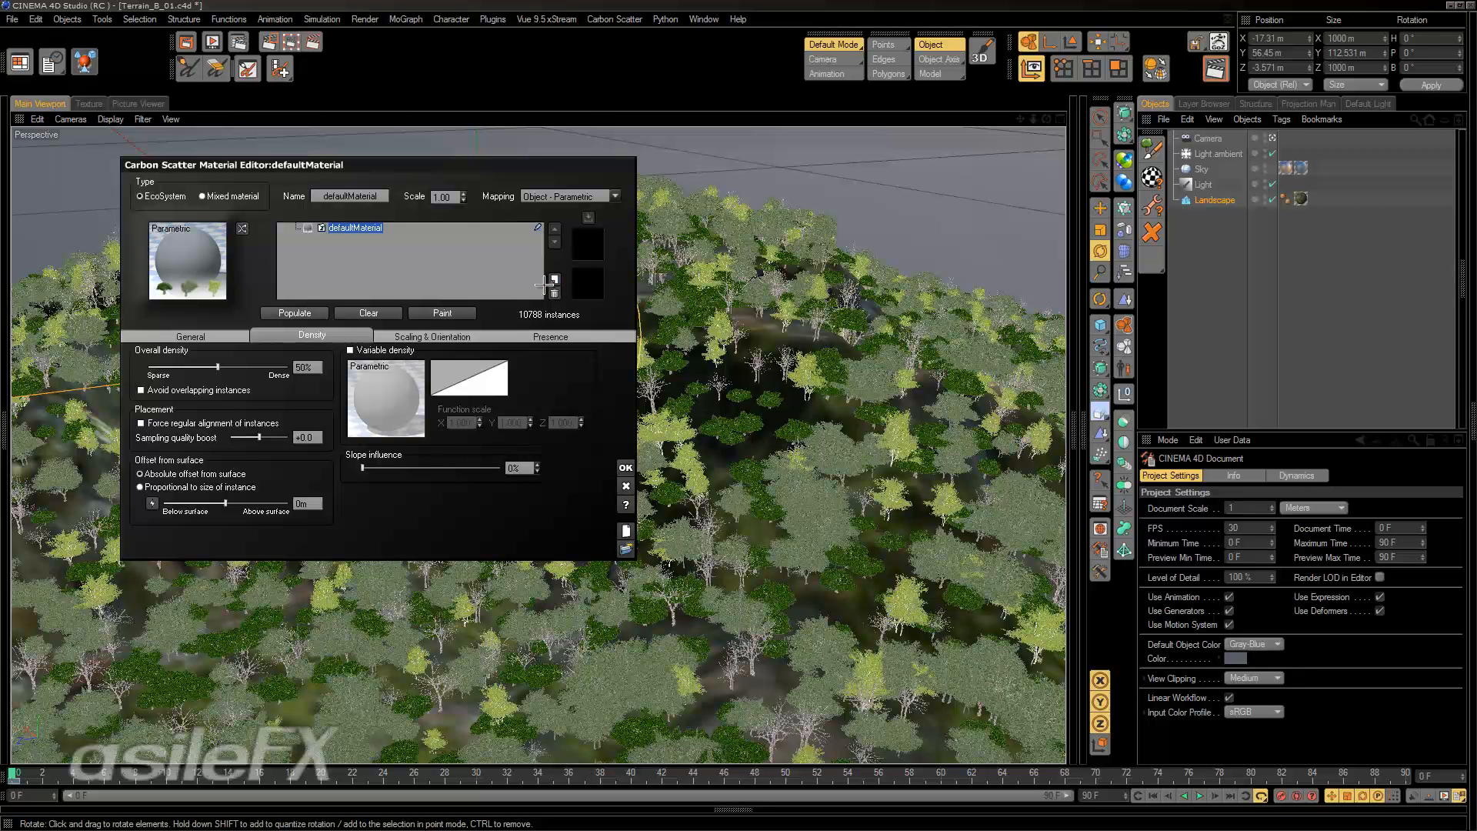
Add a new layer to the EcoSystem material, enable its variable density and open the density function for editing.
click(554, 280)
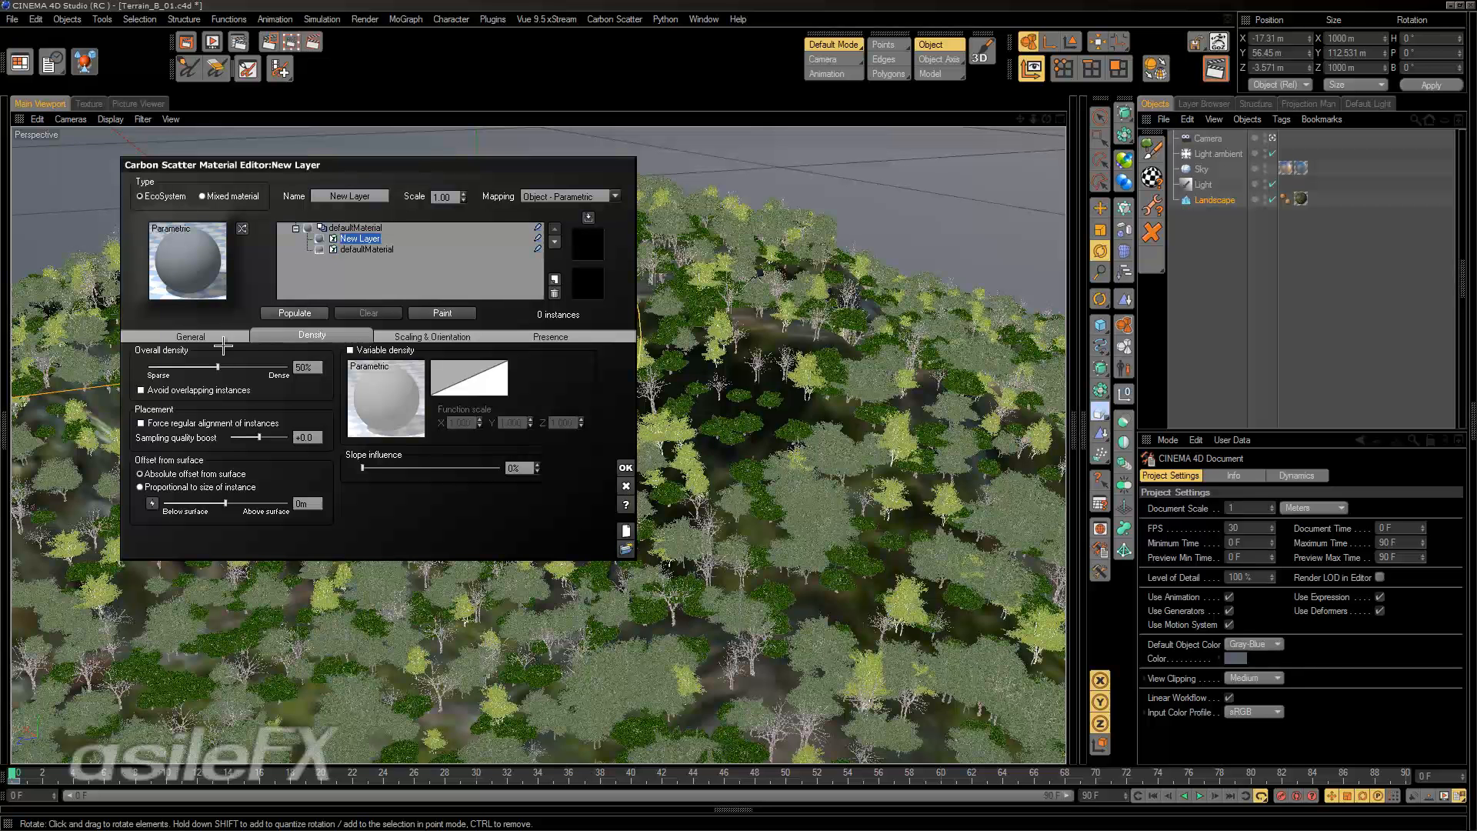
click(222, 340)
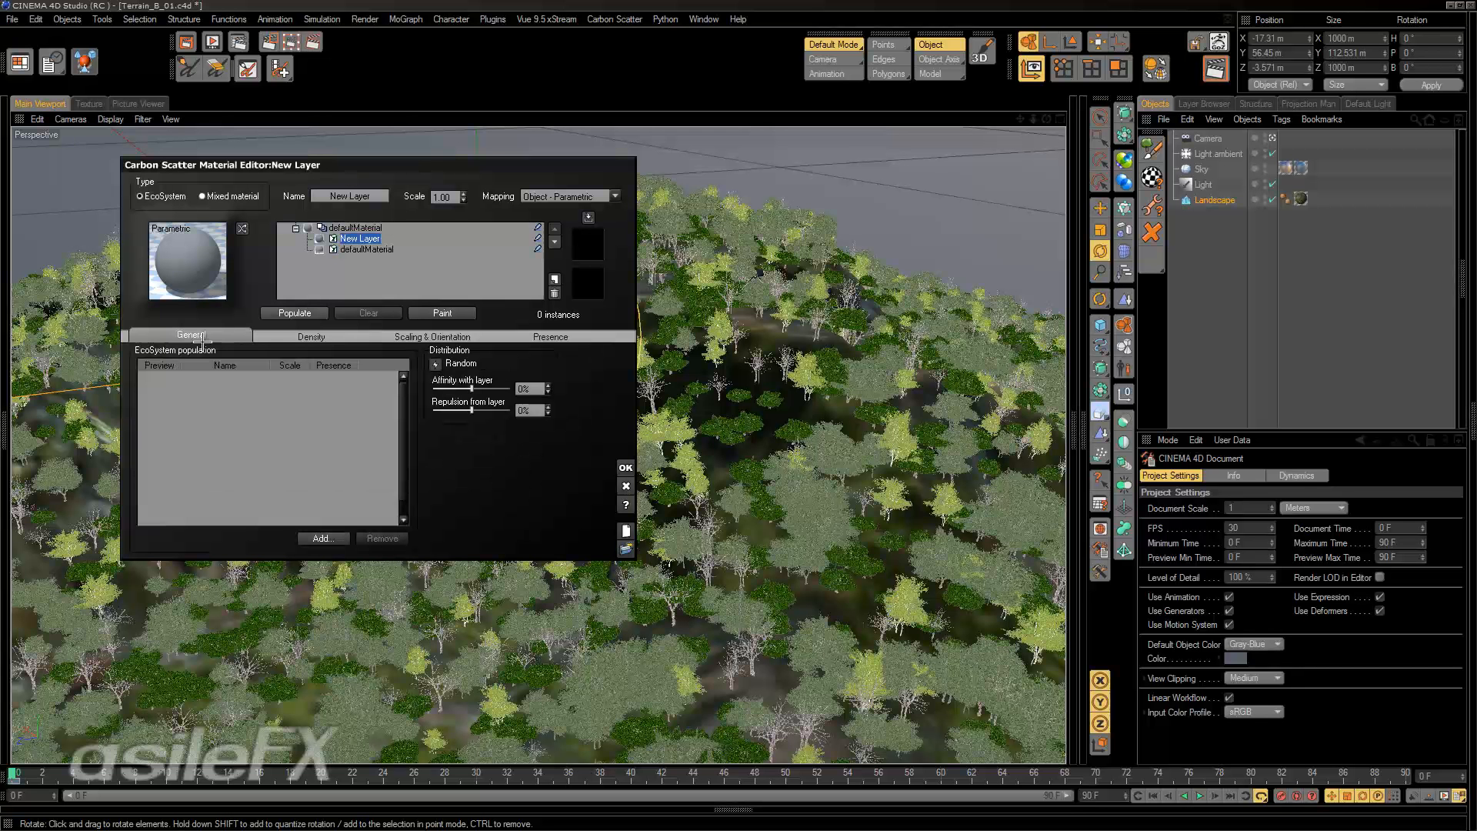
click(312, 337)
right_click(408, 408)
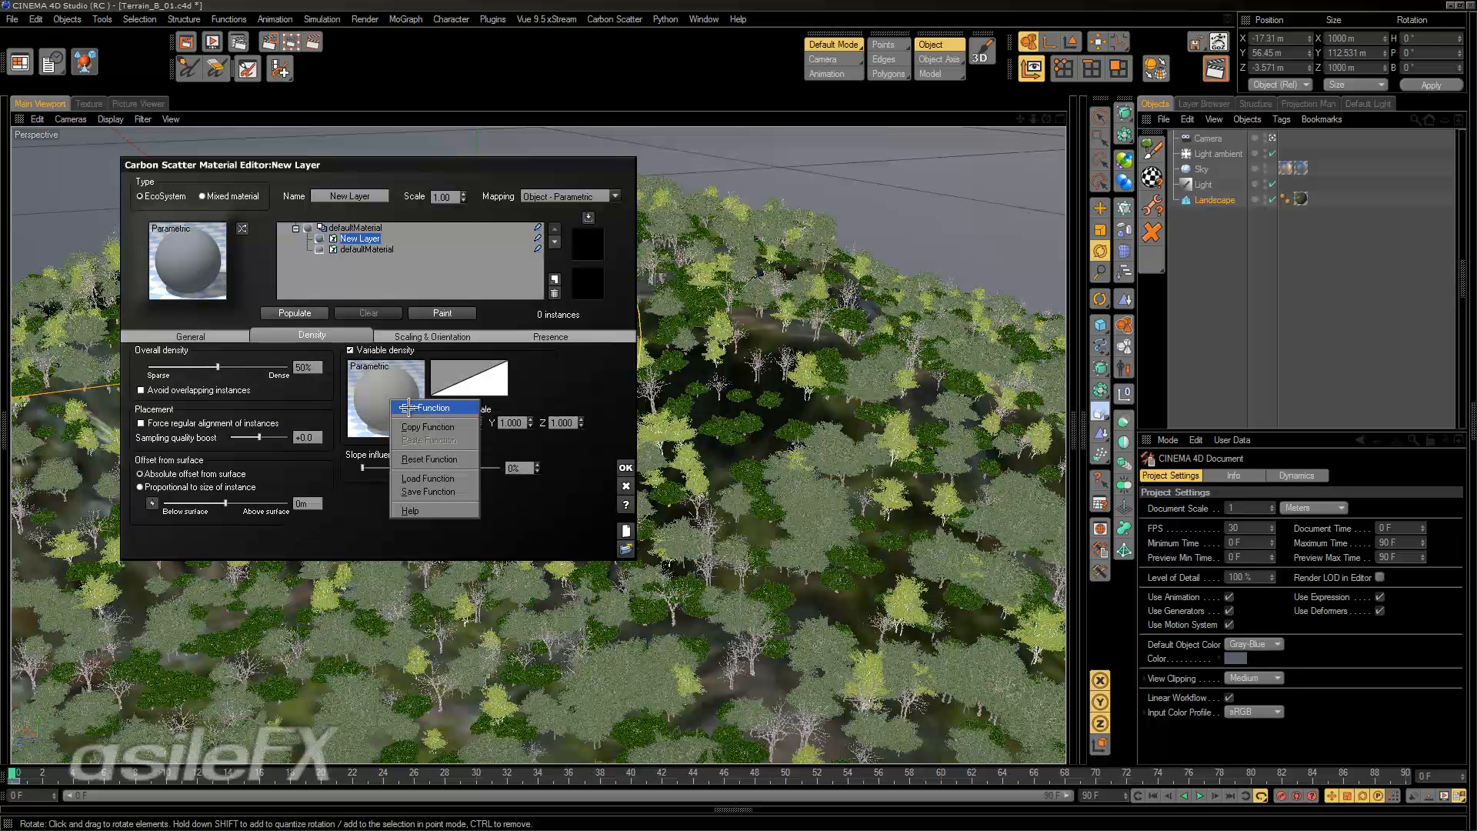
click(408, 408)
Browse the input and output node types for the density function, discard the function edit and delete the new layer.
right_click(554, 349)
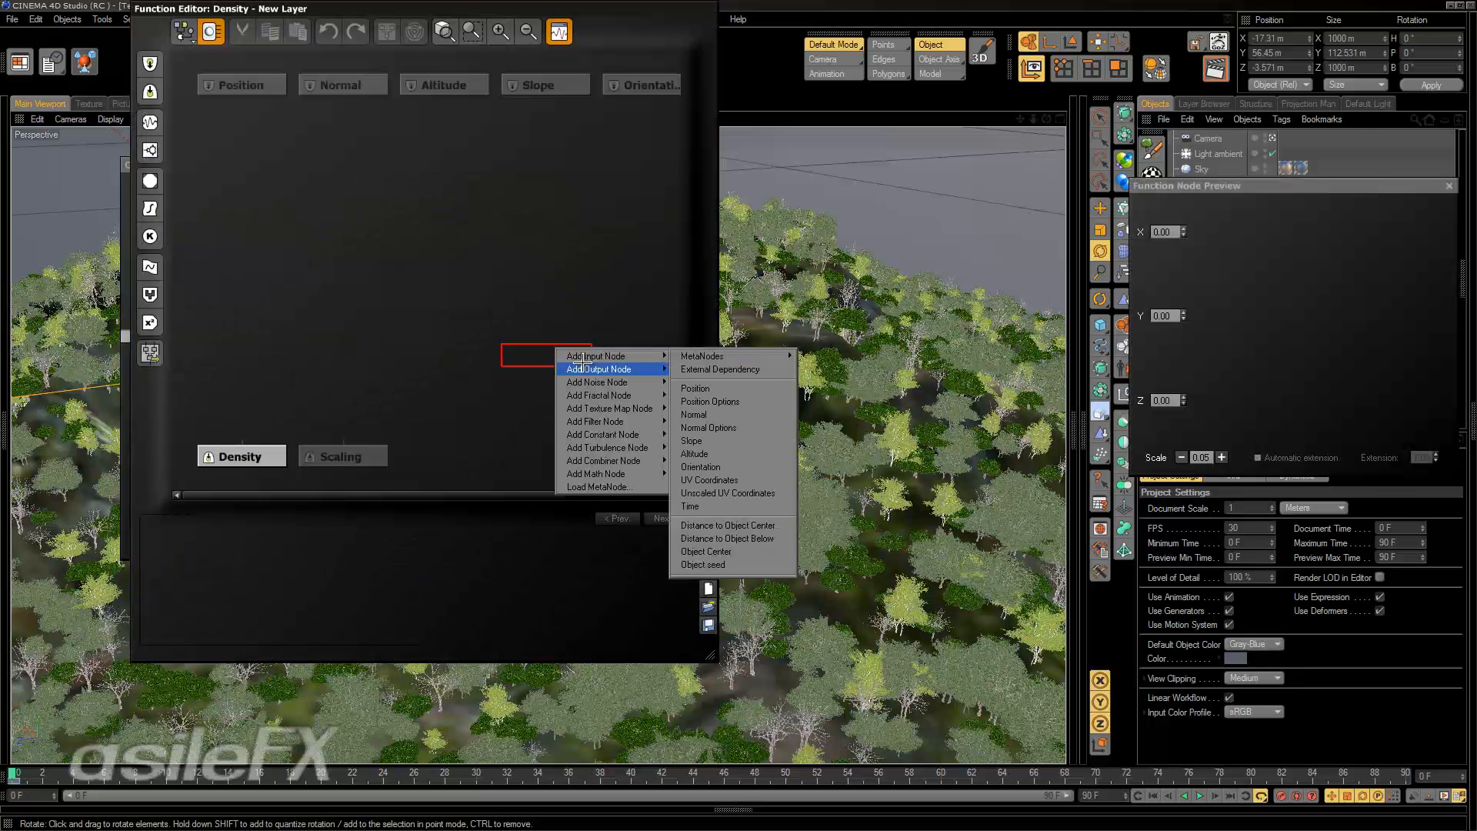
mouse_move(604, 368)
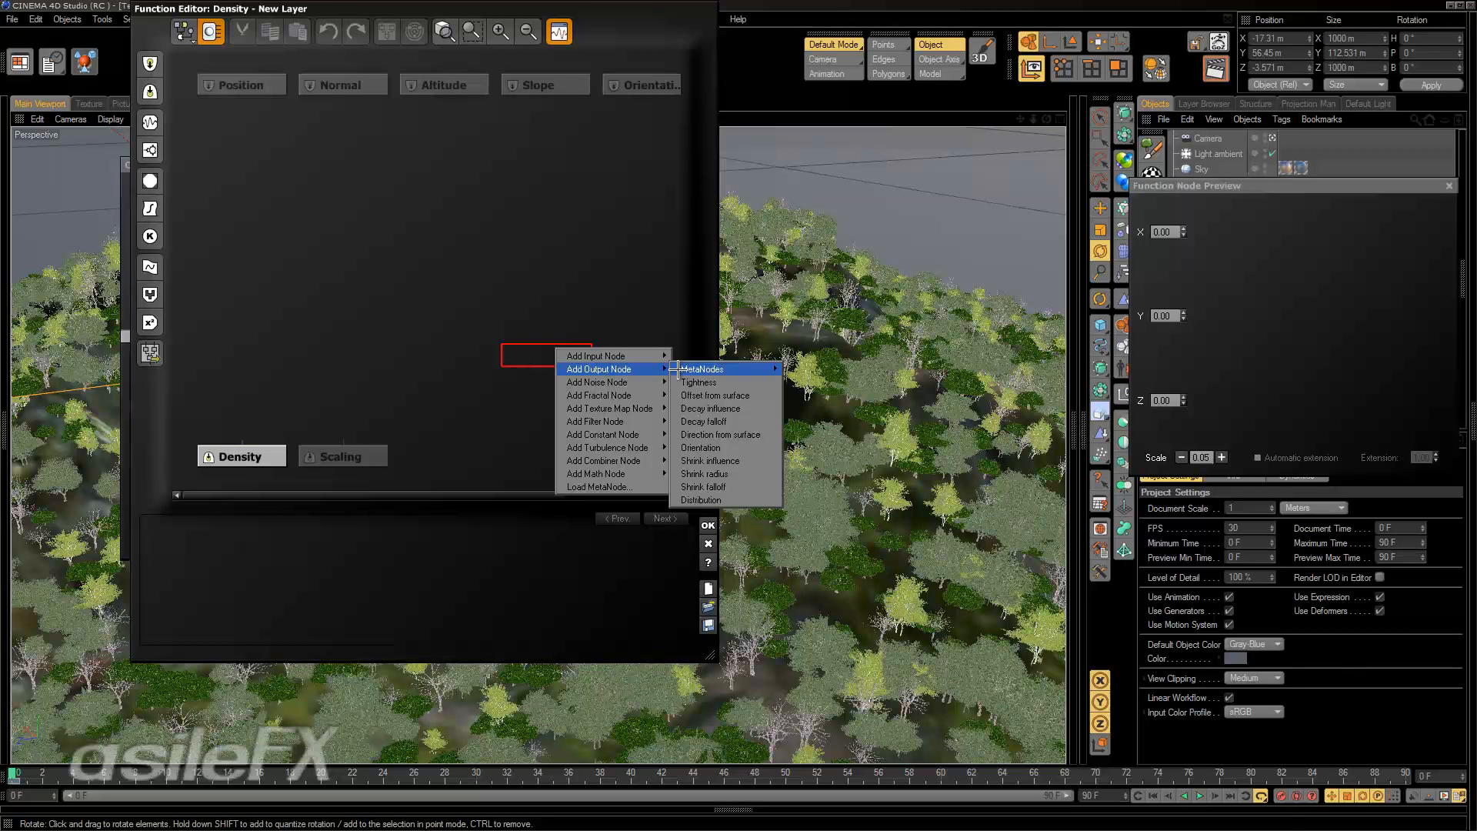
mouse_move(741, 361)
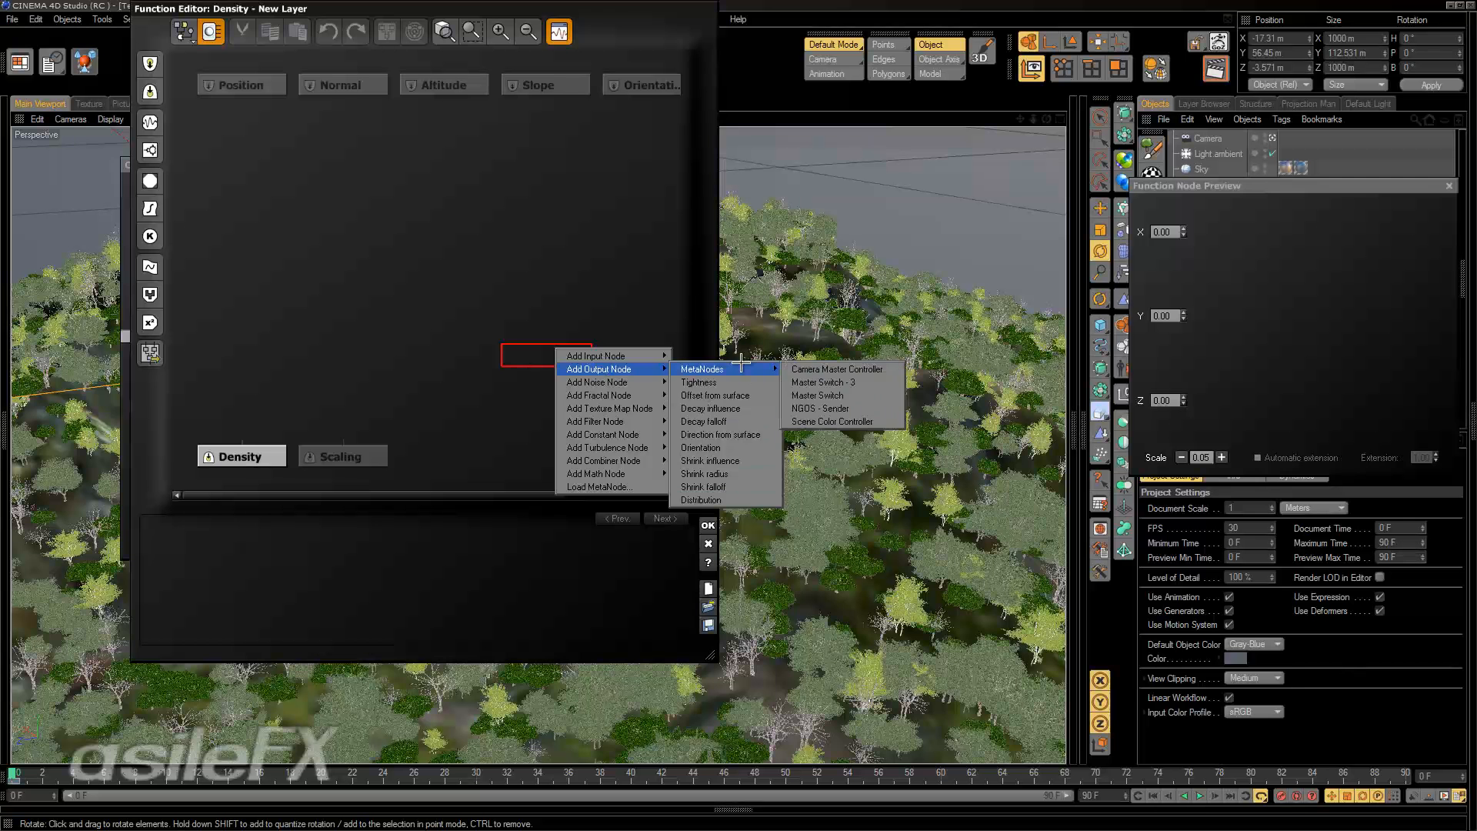
click(464, 298)
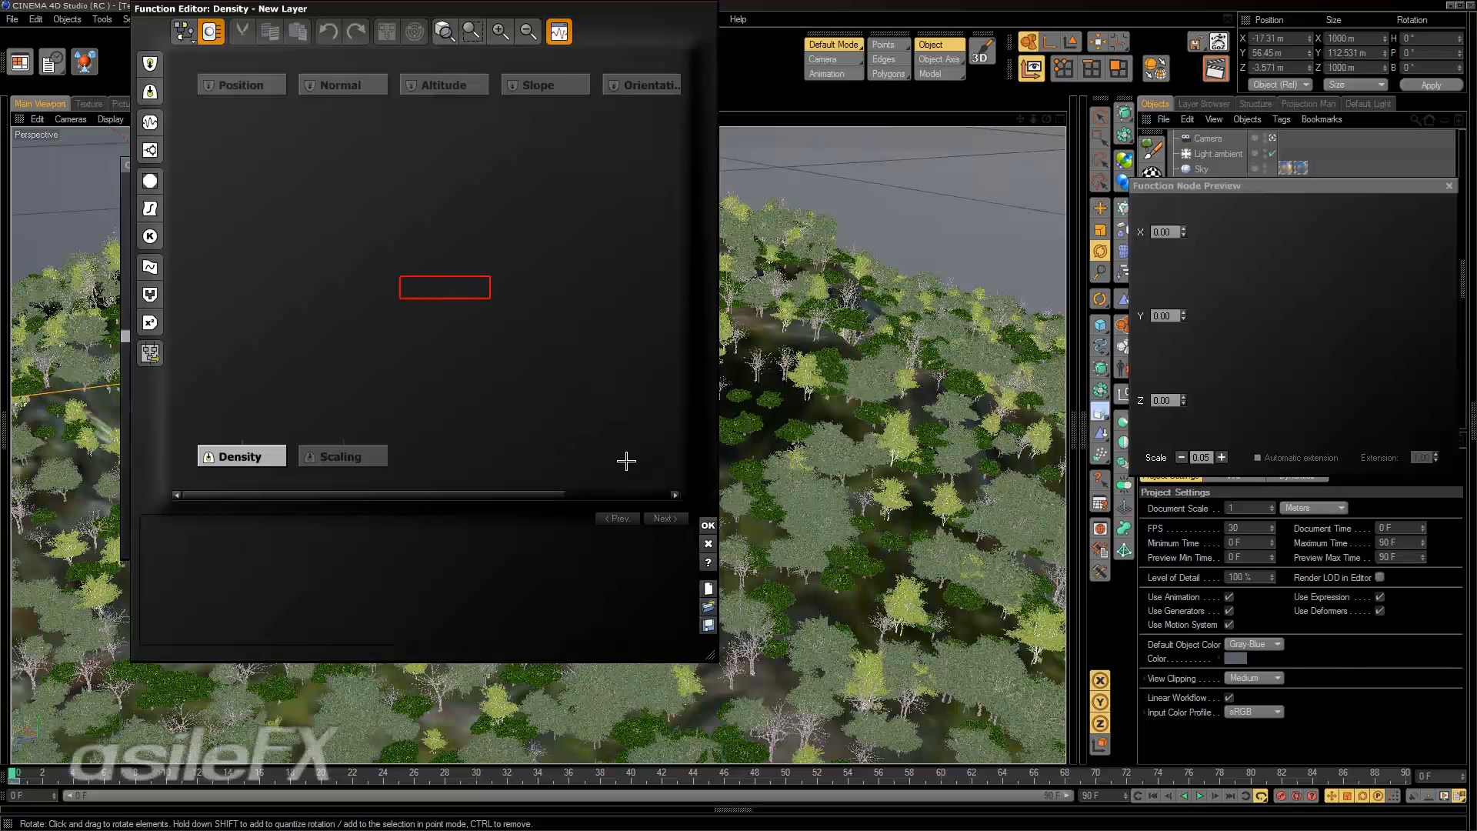
click(708, 545)
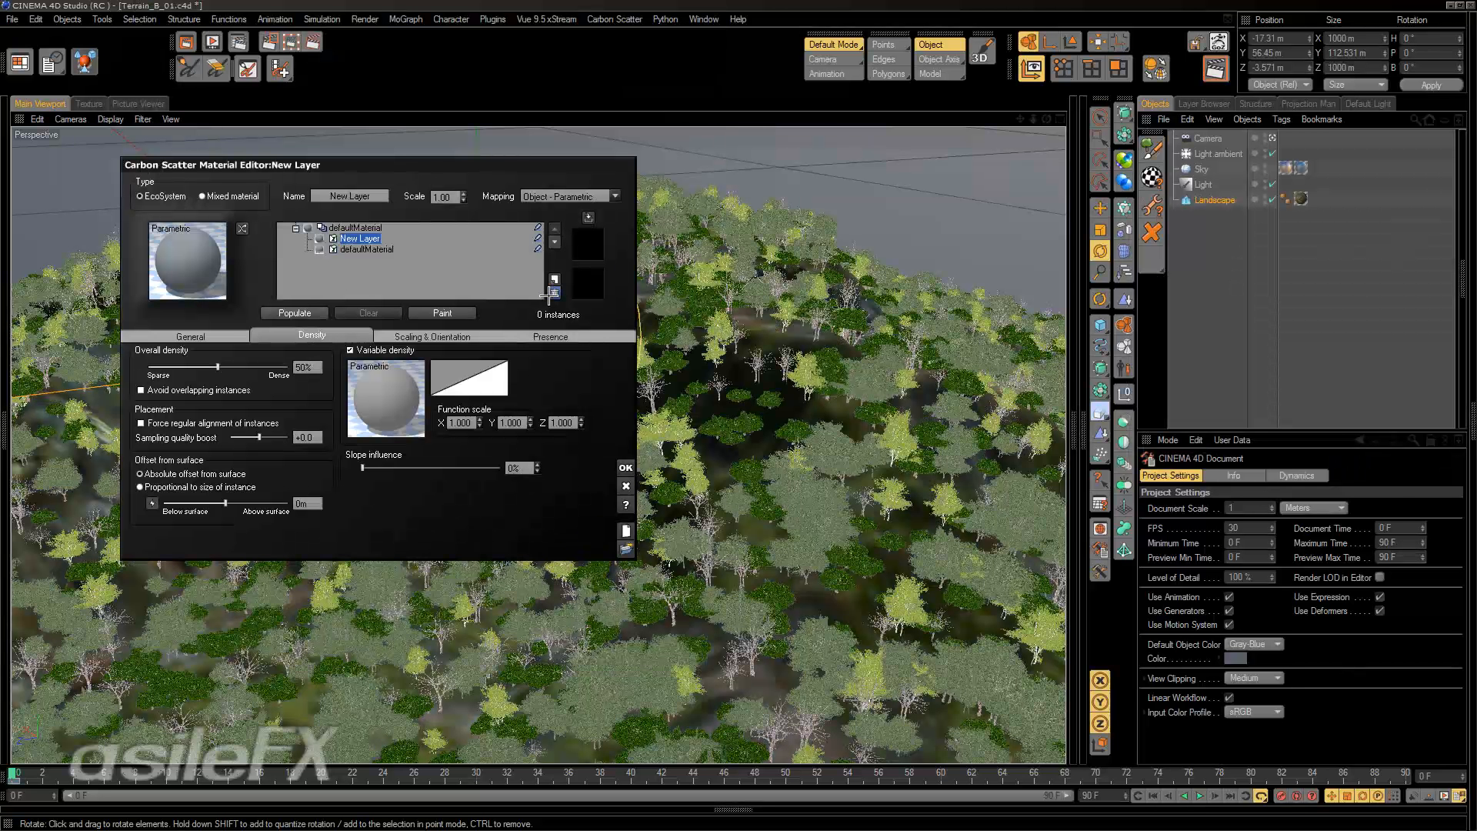
click(554, 294)
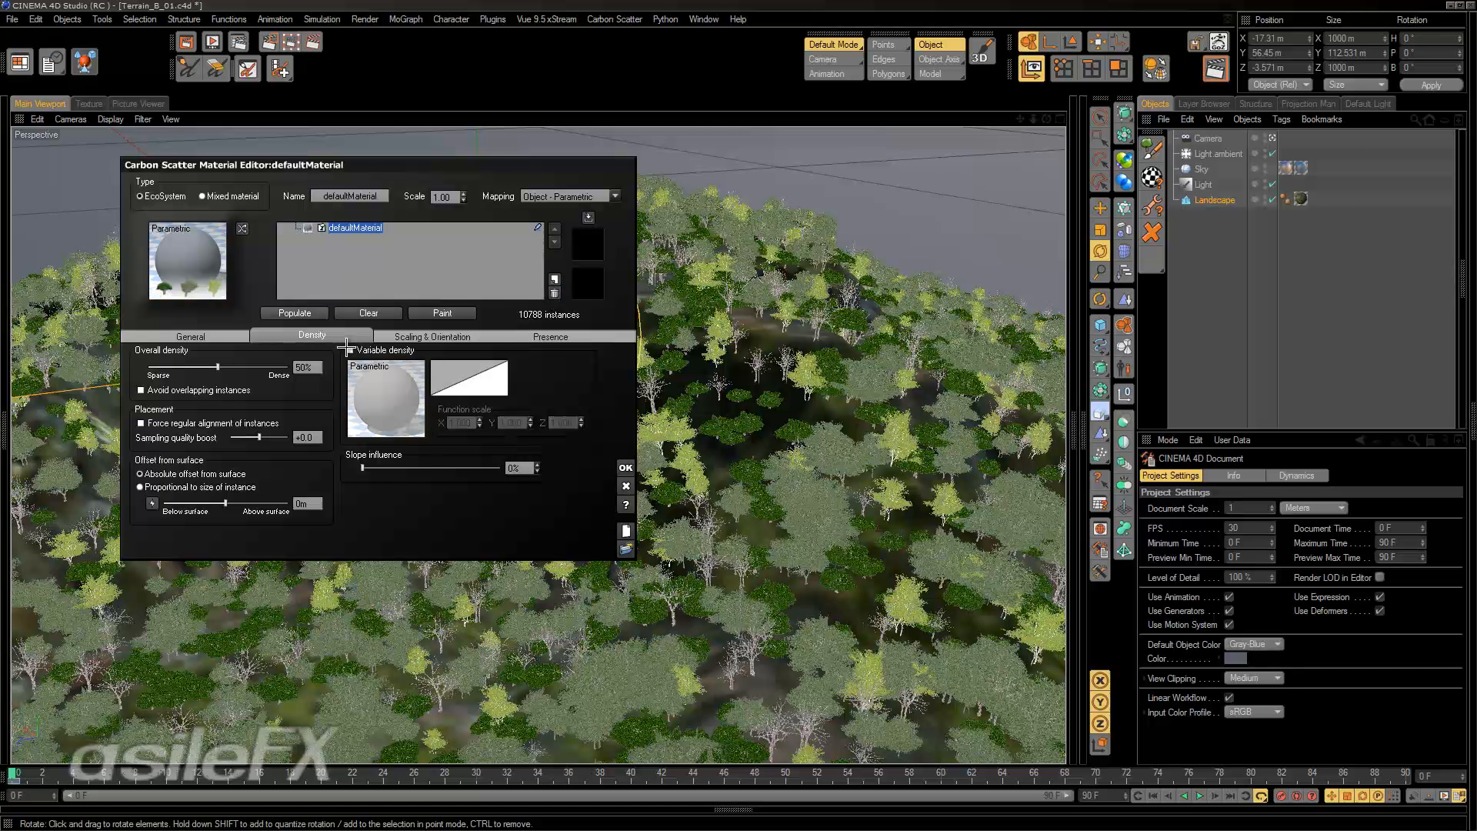
Change defaultMaterial from EcoSystem to Mixed material and populate the landscape with it.
click(219, 339)
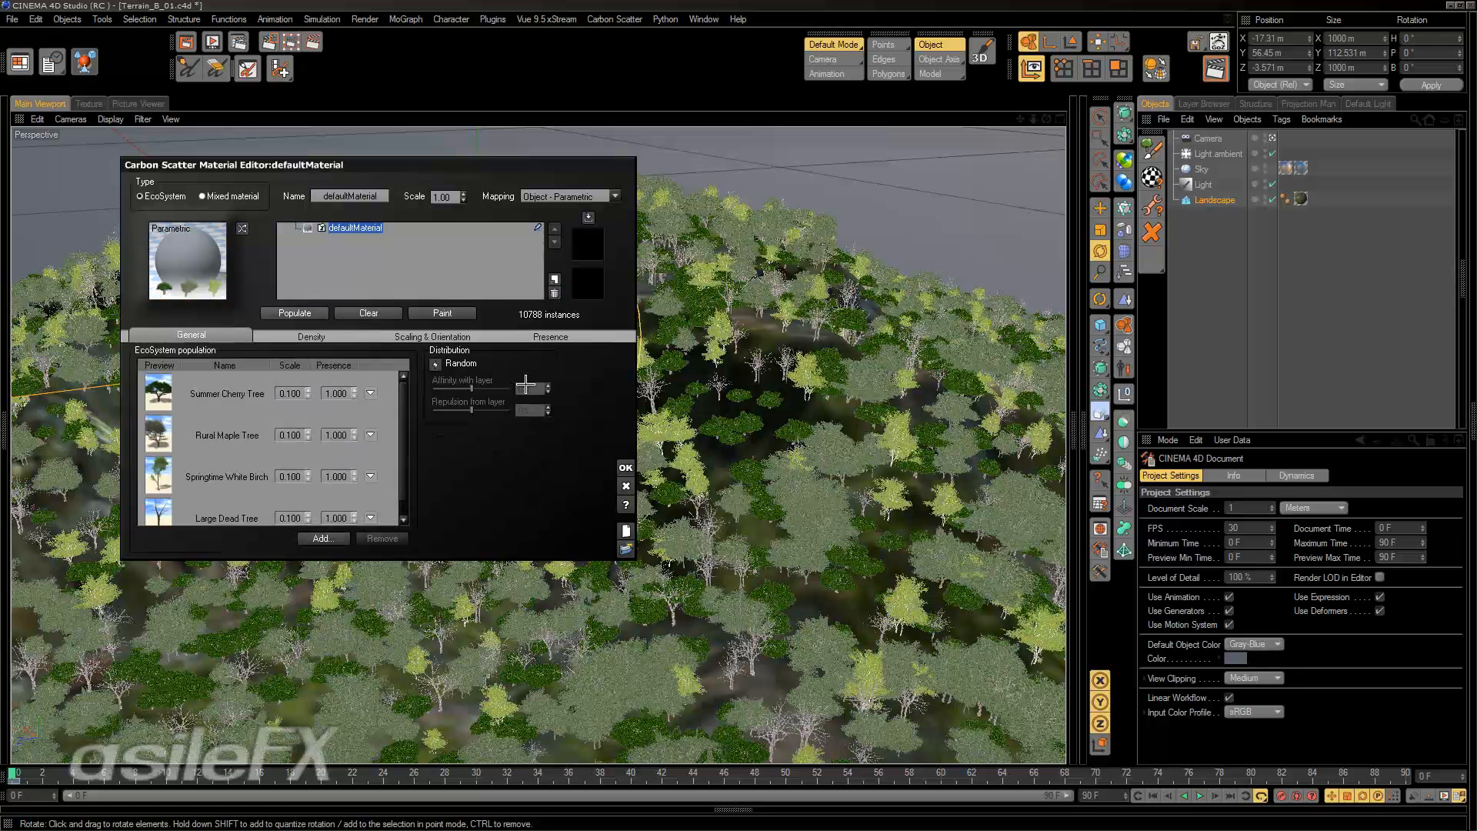
click(234, 196)
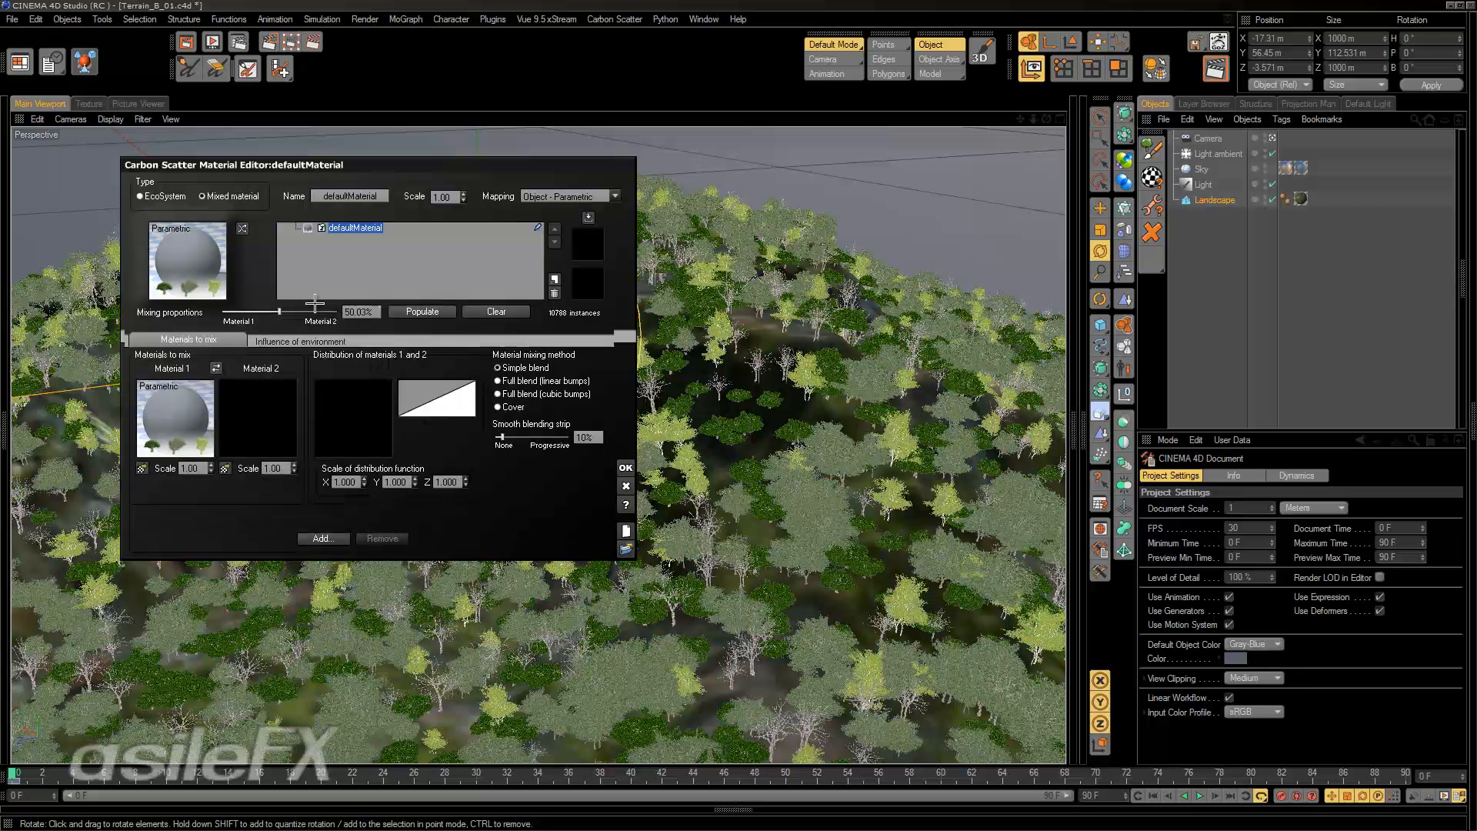
click(422, 311)
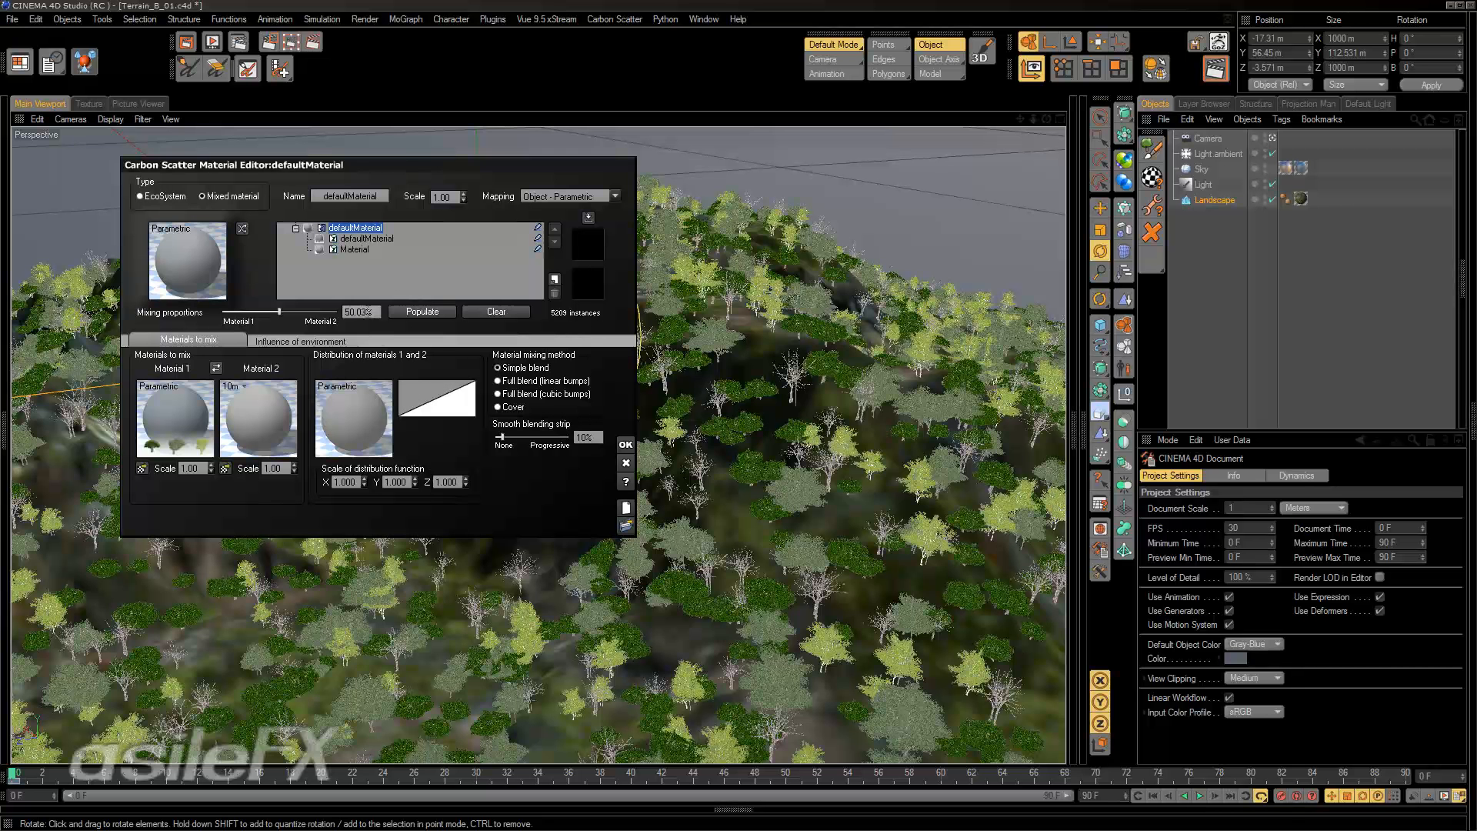
Set the mixing proportions to 50% and the smooth blending strip to 100%, with Cover as the material mixing method.
click(374, 314)
text(50)
key(Return)
drag(504, 437, 568, 437)
click(498, 407)
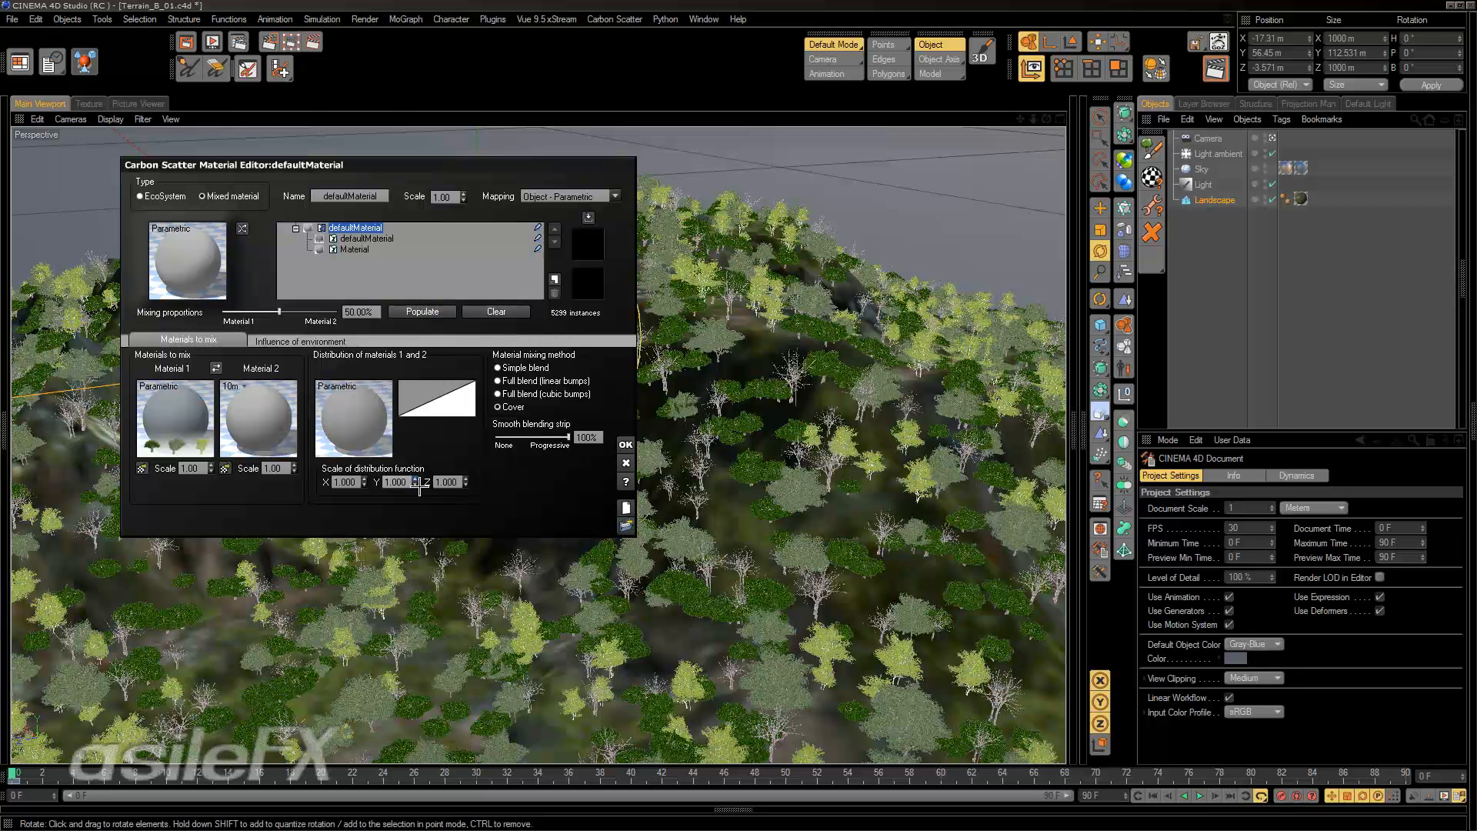
Open the distribution function of materials 1 and 2 for editing.
right_click(402, 391)
click(391, 396)
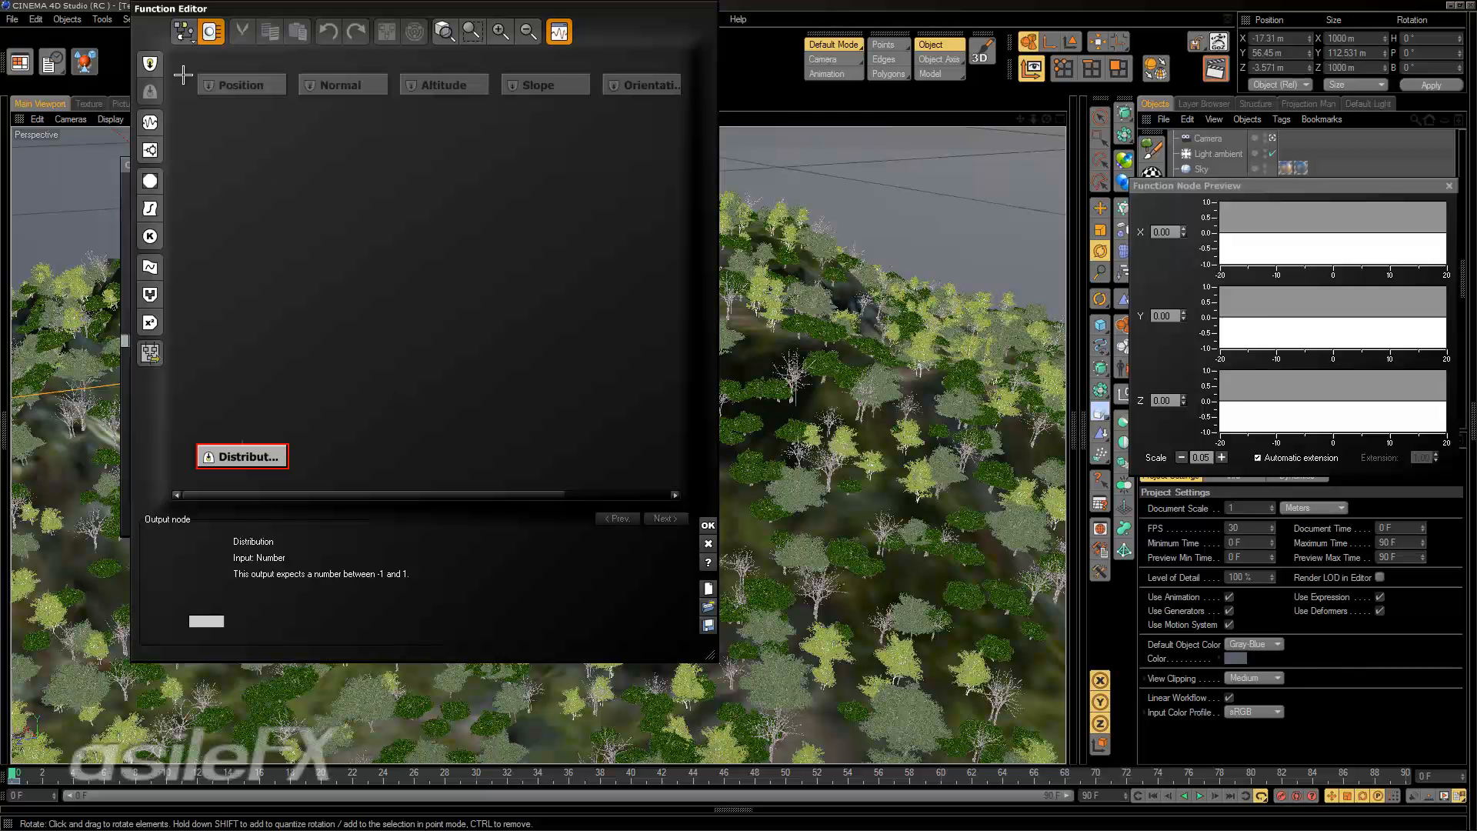
click(150, 122)
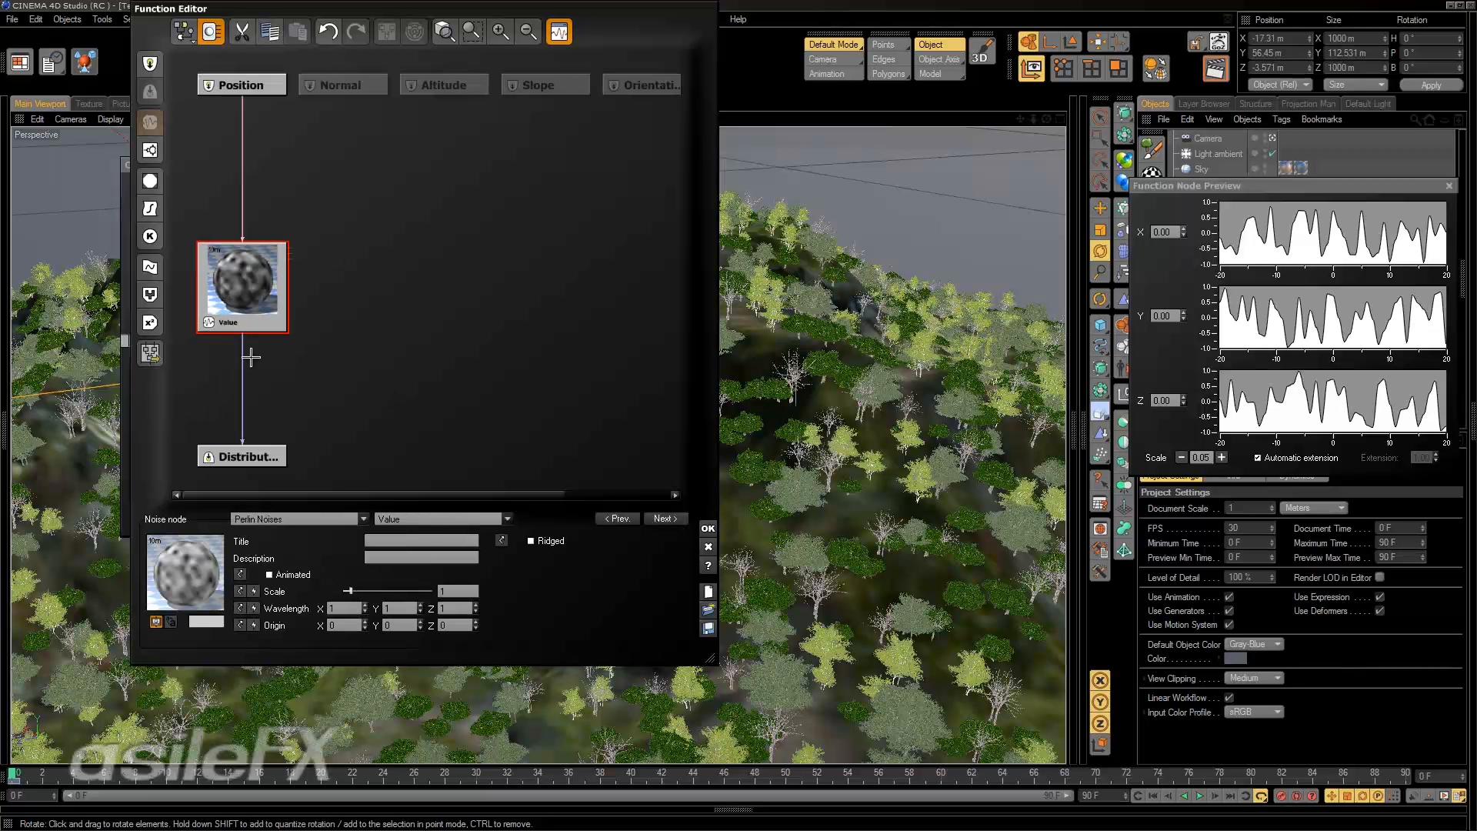
click(254, 455)
click(261, 329)
key(Delete)
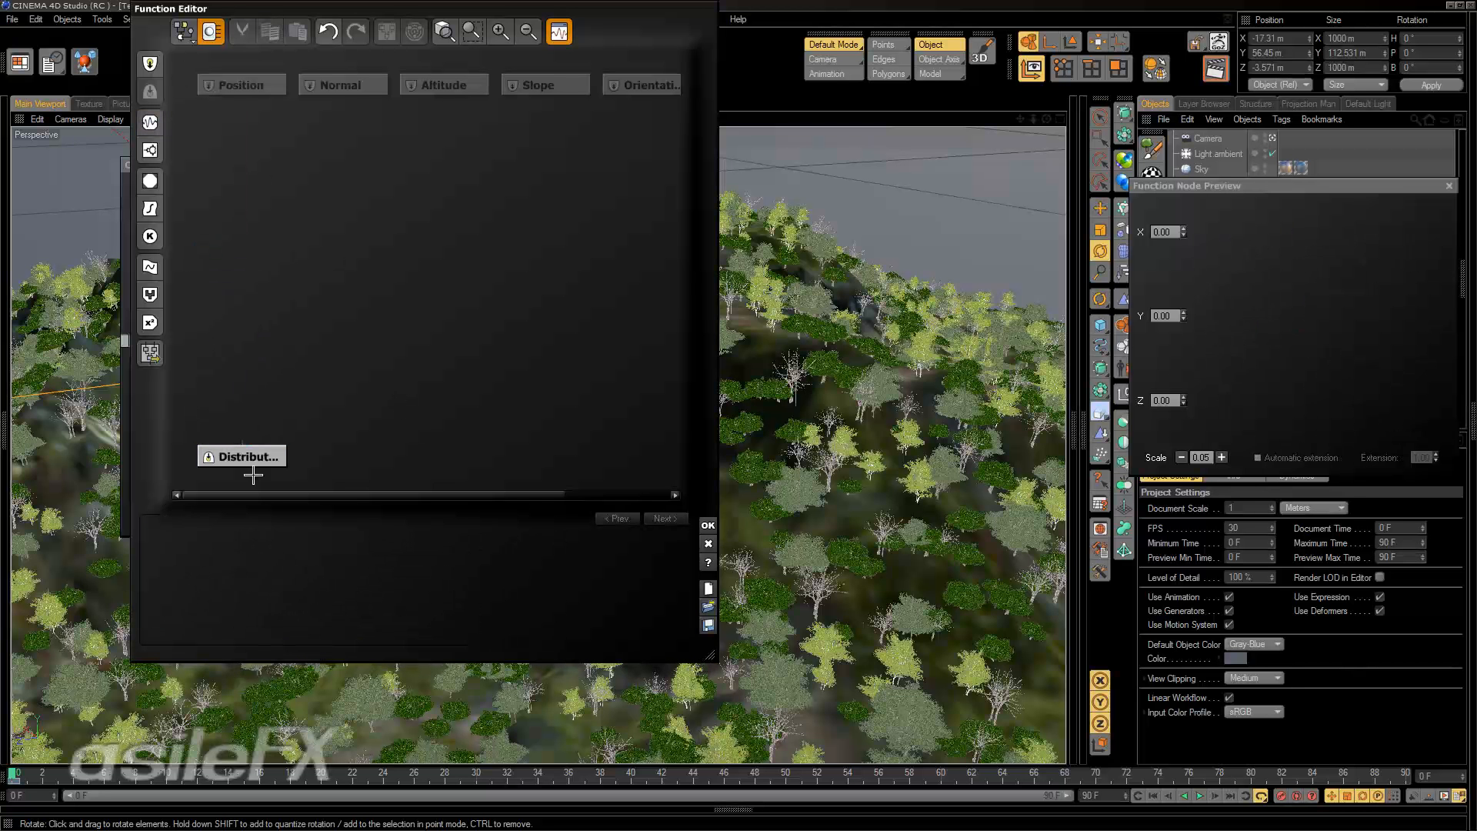
Connect a Perlin noise node to the Distribution output, set its scale to about 3.22 and apply the function.
click(281, 447)
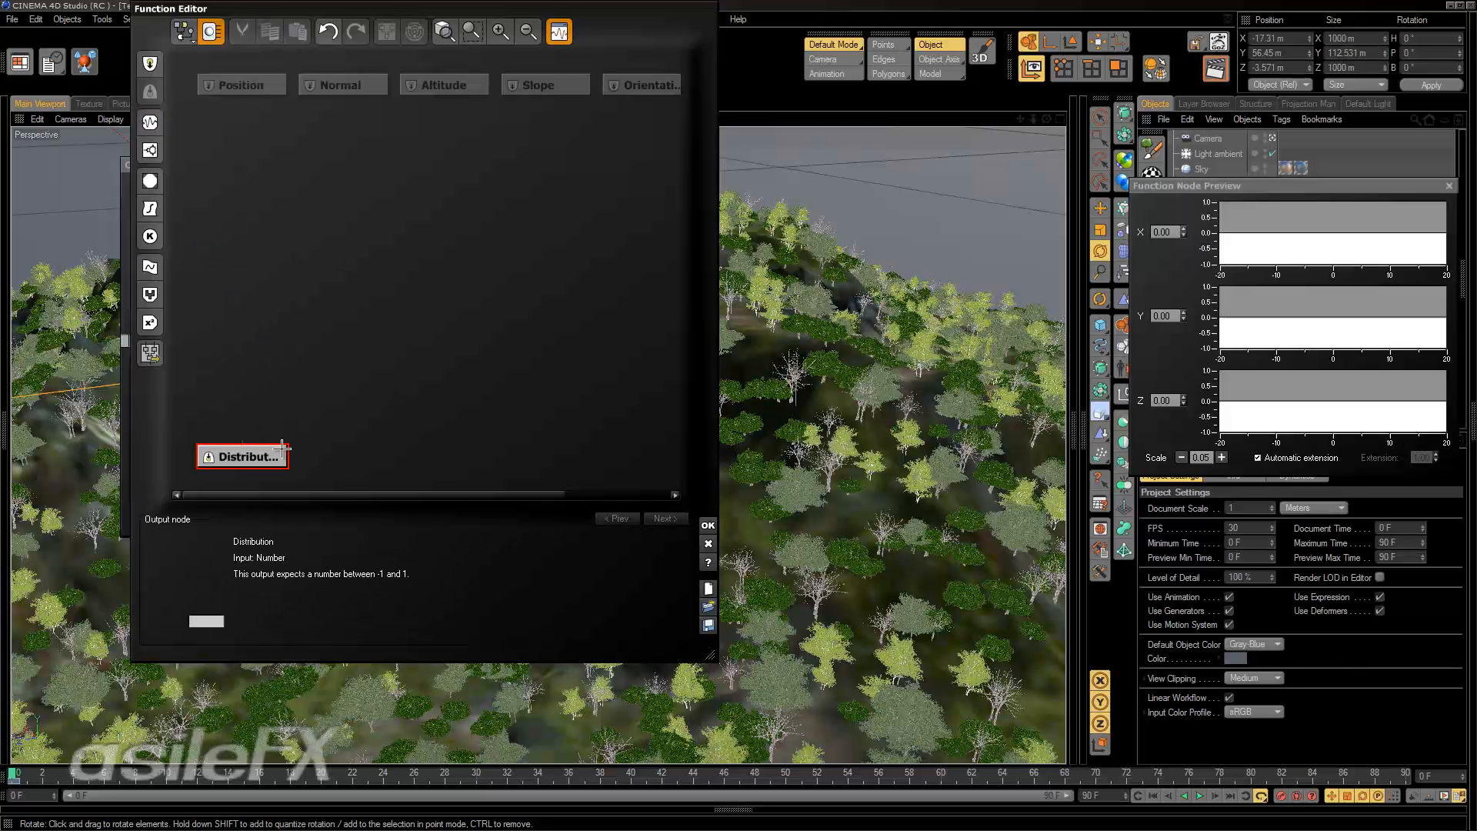
click(150, 121)
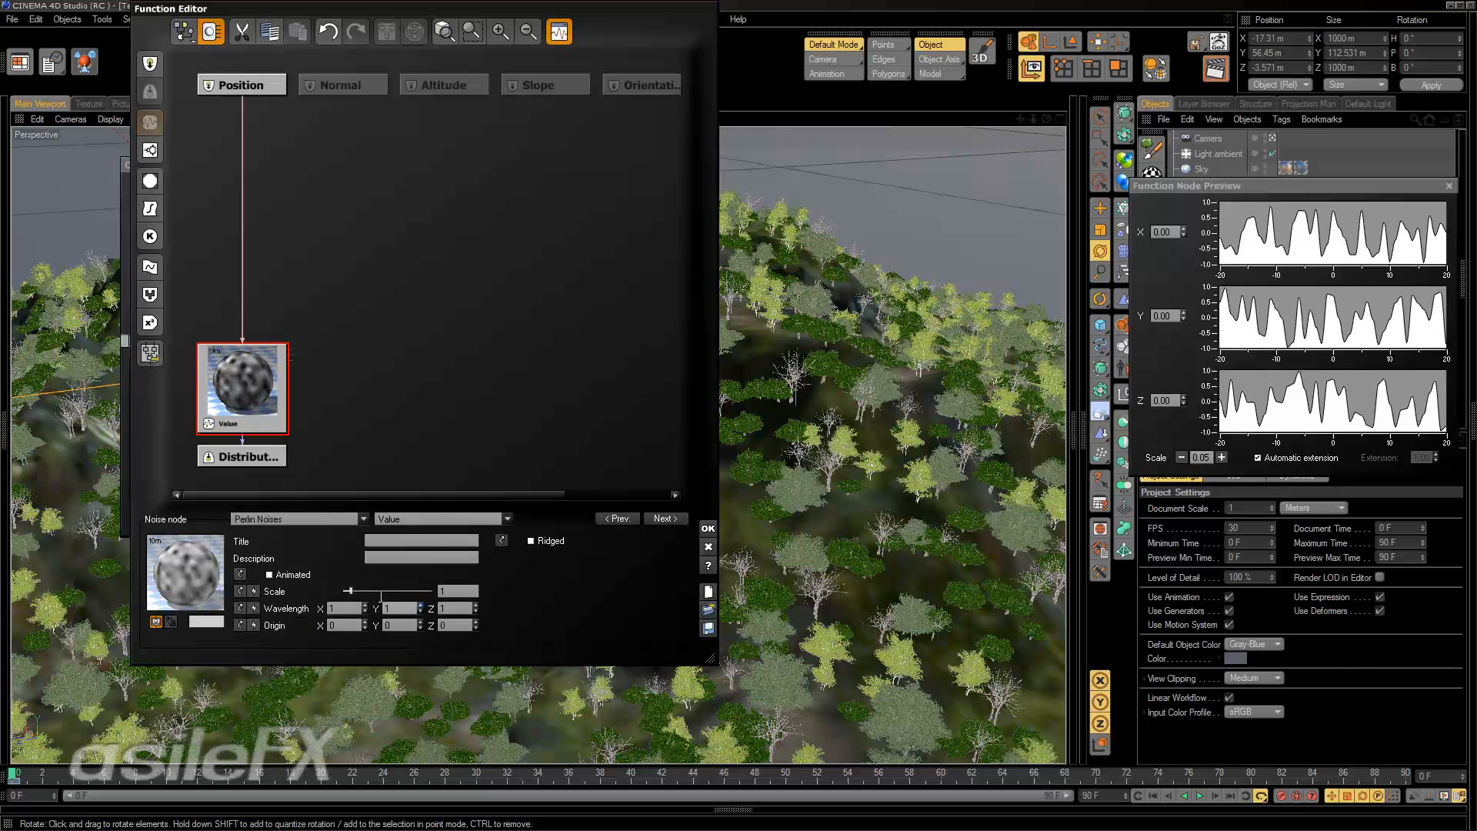
mouse_move(350, 590)
mouse_down()
mouse_move(390, 590)
mouse_move(363, 591)
mouse_up()
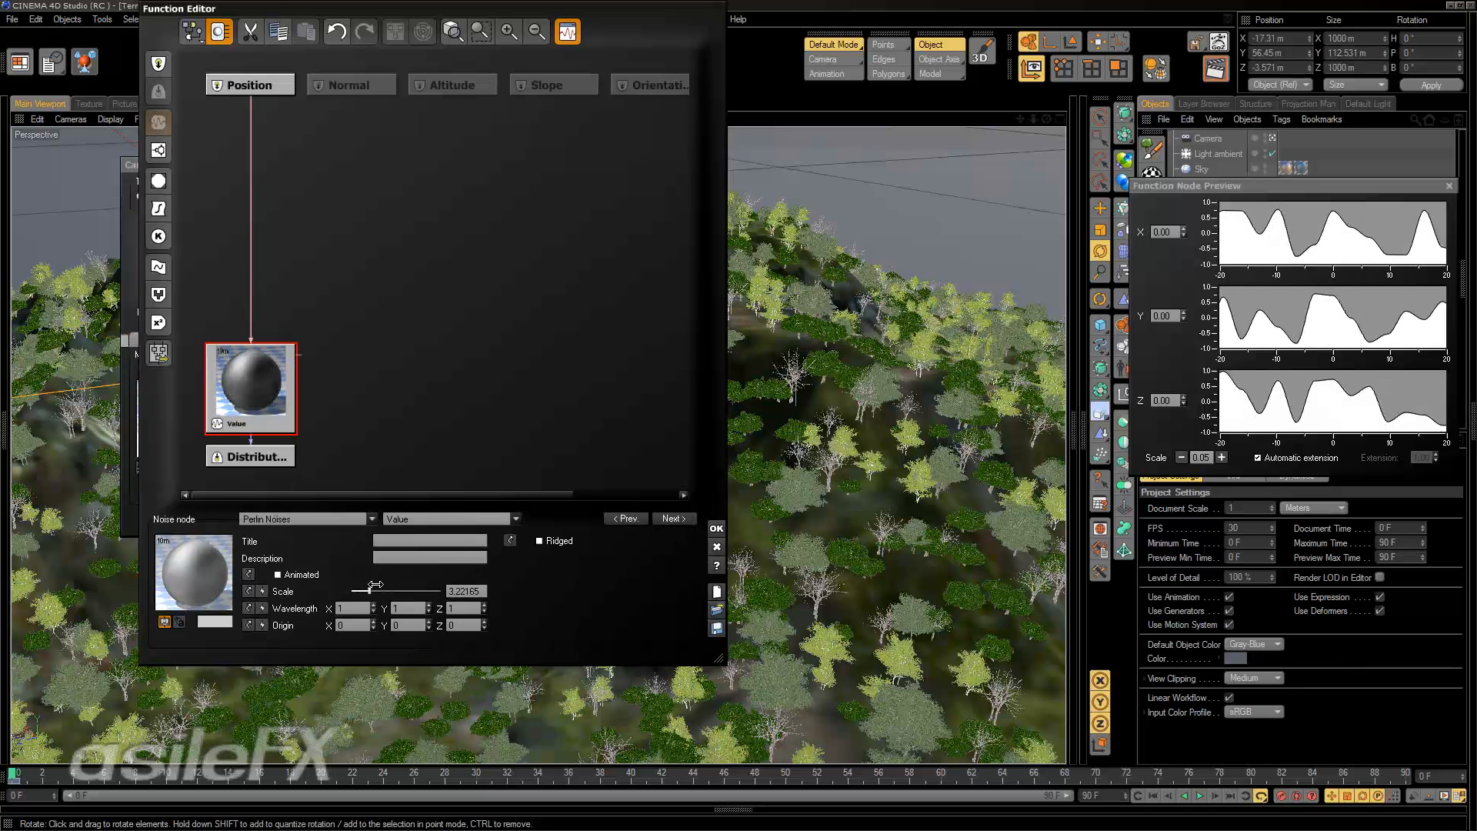
click(716, 528)
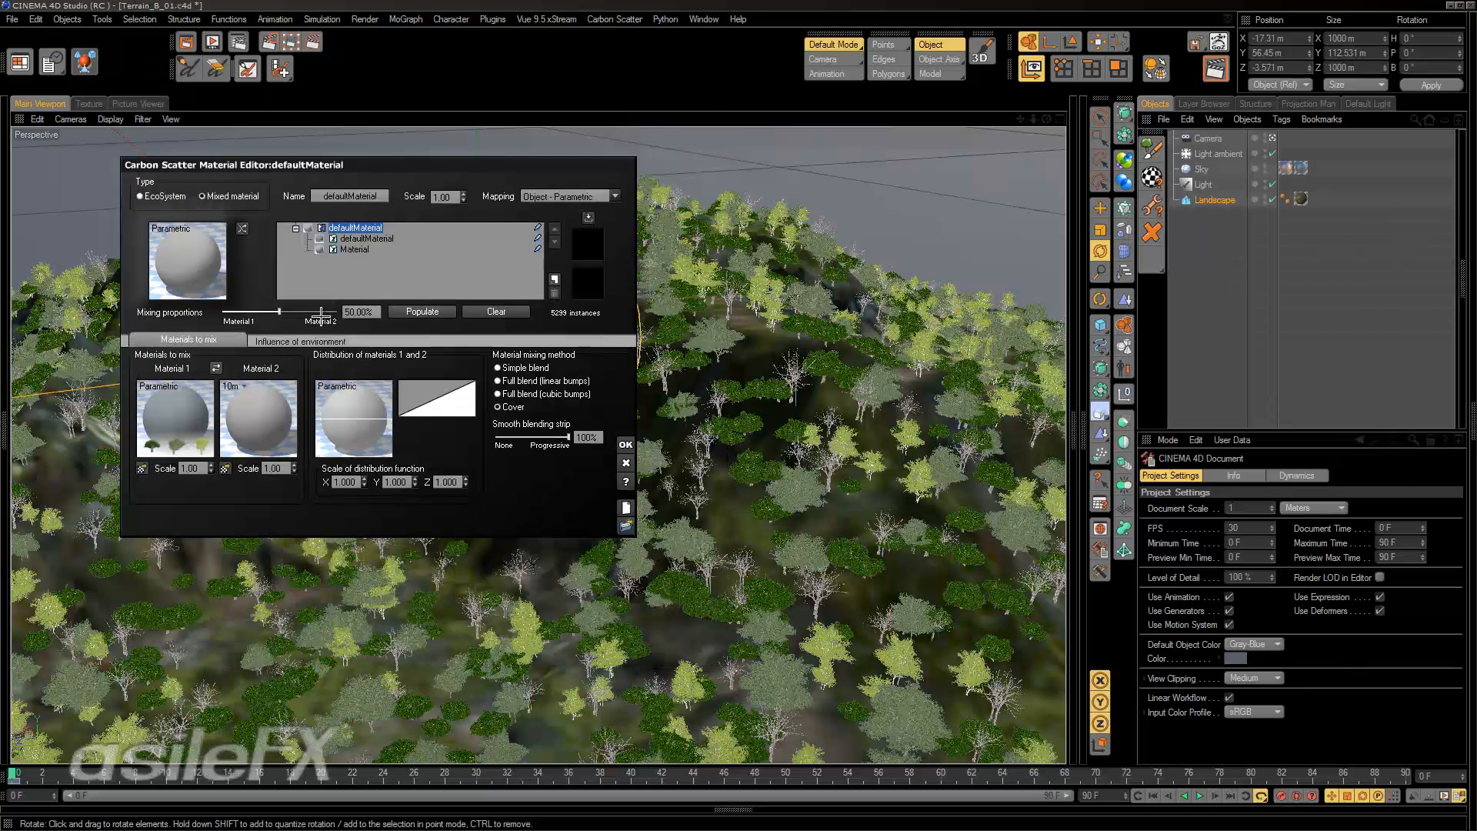
Populate the landscape again with the noise-driven material mix and inspect the trees from above.
click(404, 310)
alt+drag(893, 349, 887, 506)
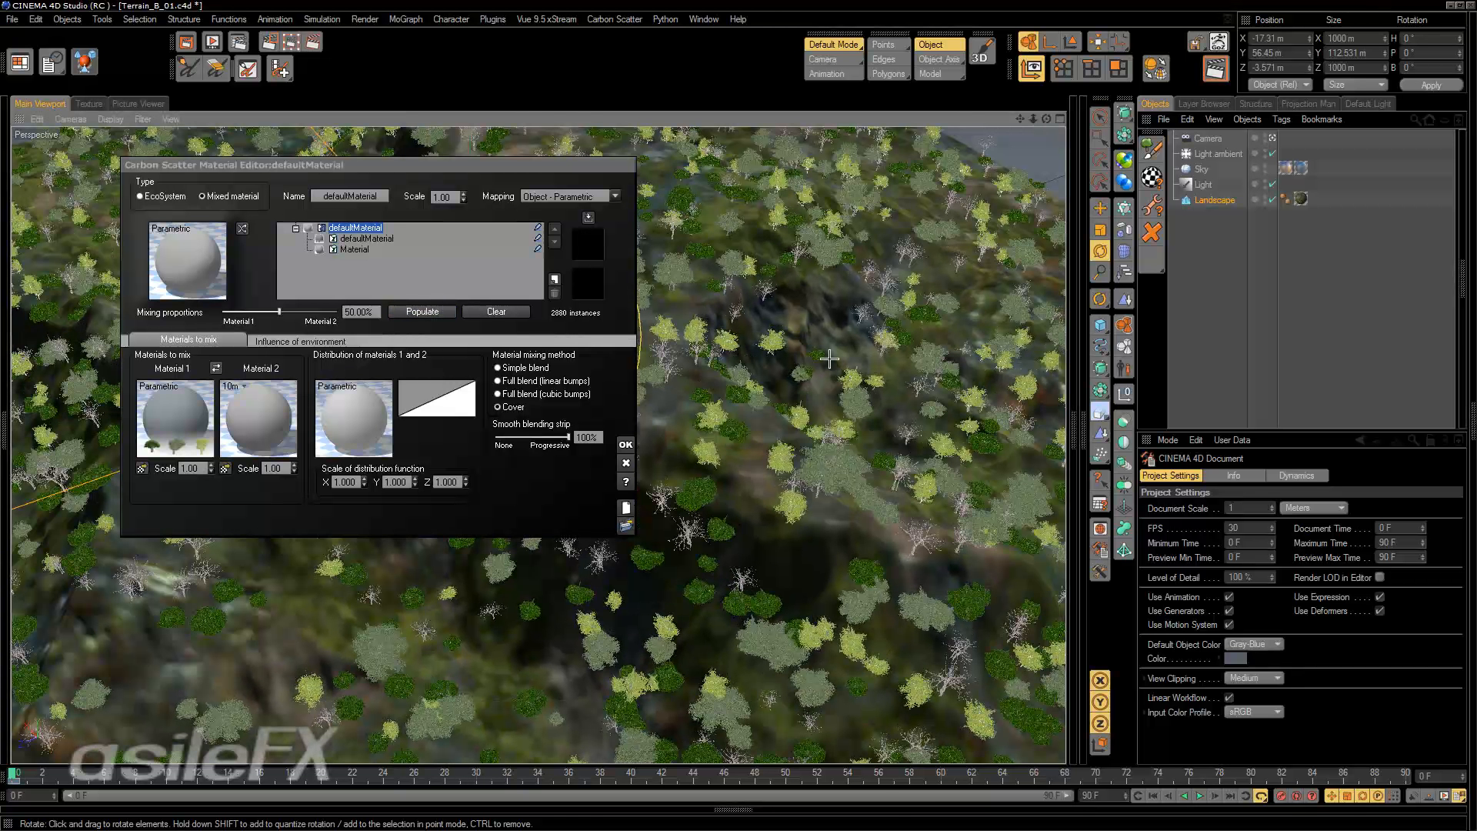
Add a new EcoSystem layer above the mixed material and collapse the mixed material's sublayers.
click(295, 228)
click(556, 278)
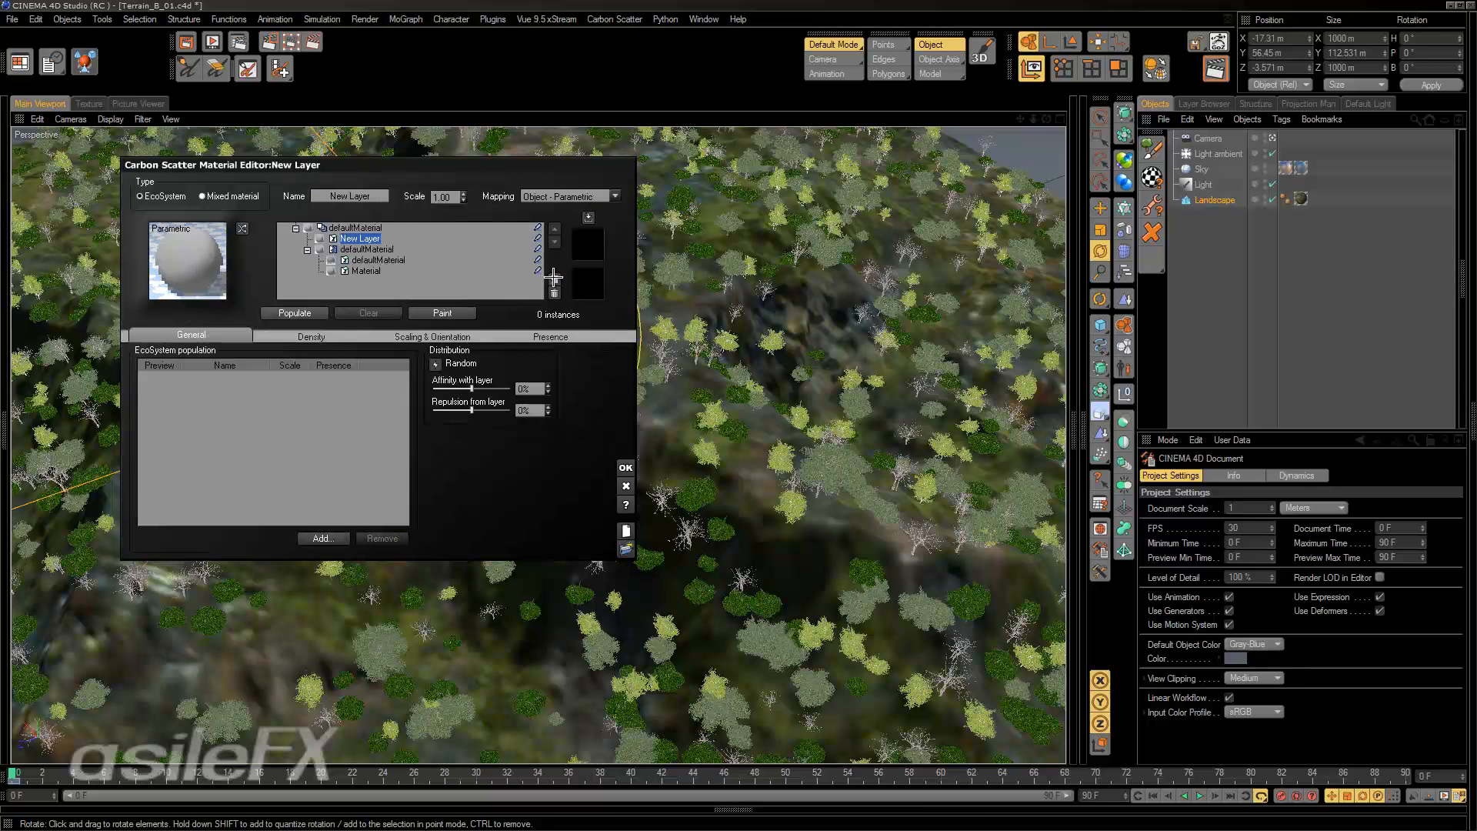
click(307, 251)
click(308, 251)
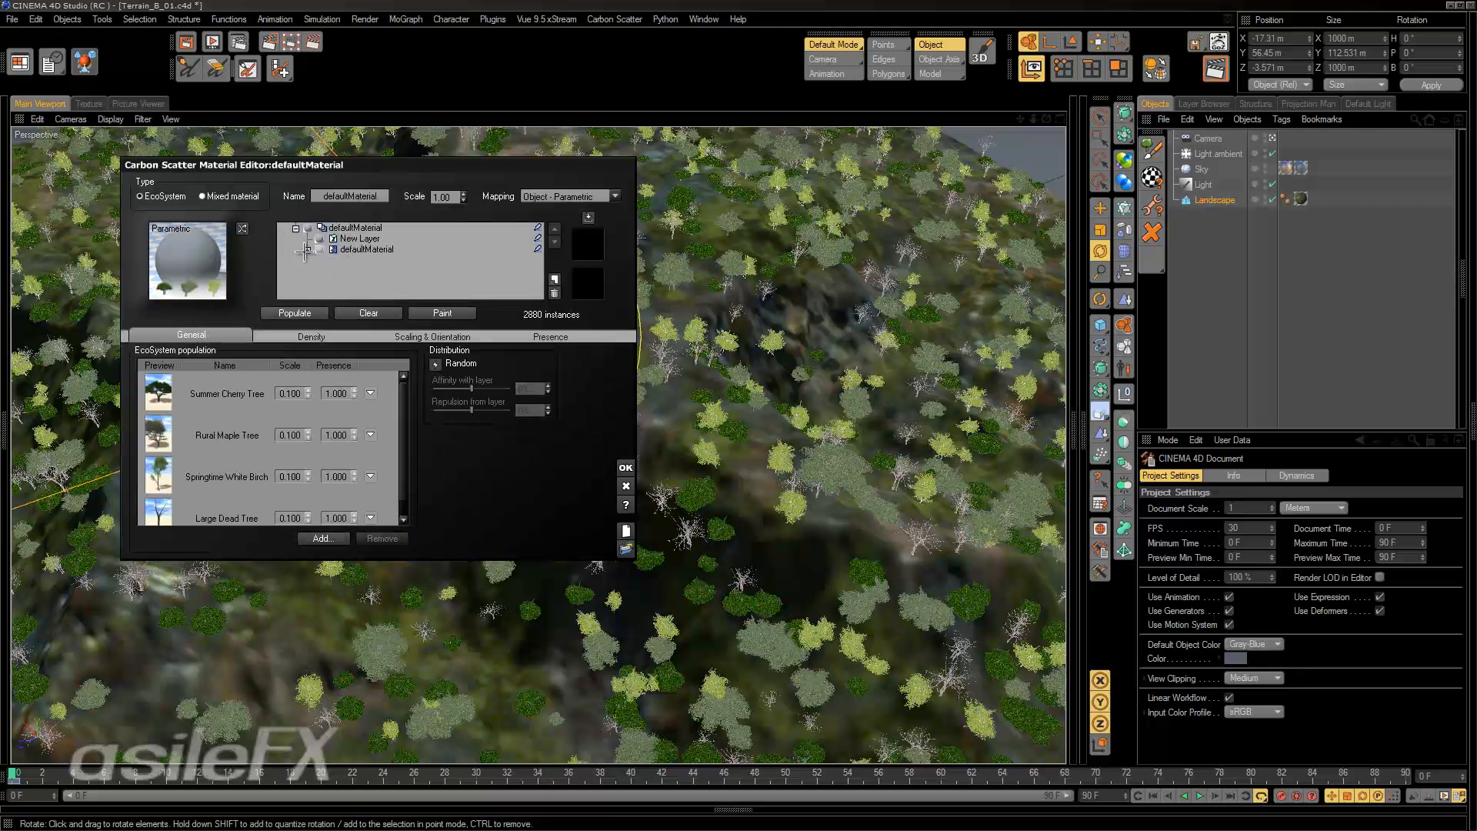
Compare the settings of the new layer and the mixed material, and inspect the tree distribution across the terrain.
click(348, 248)
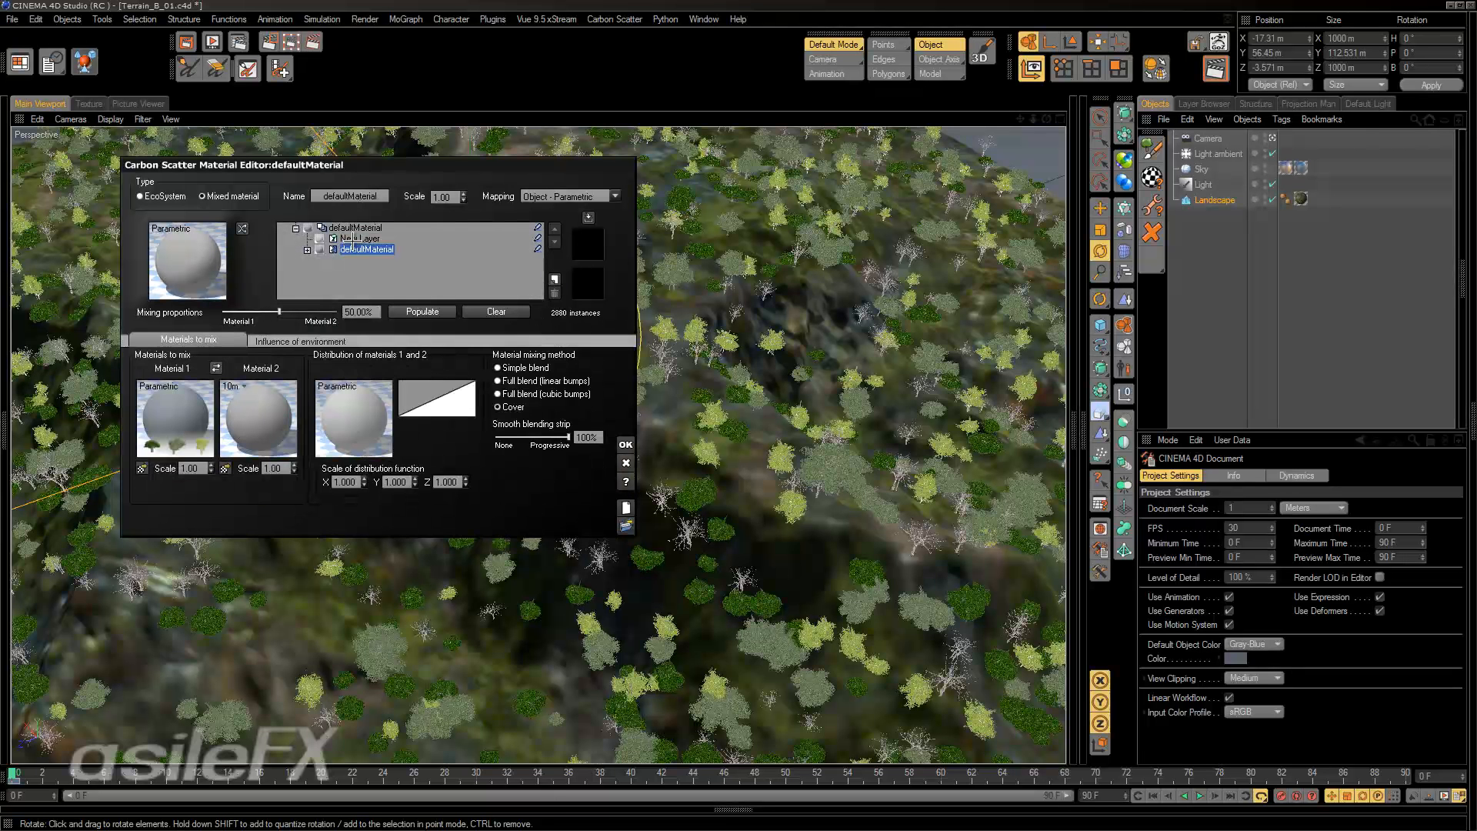
click(349, 239)
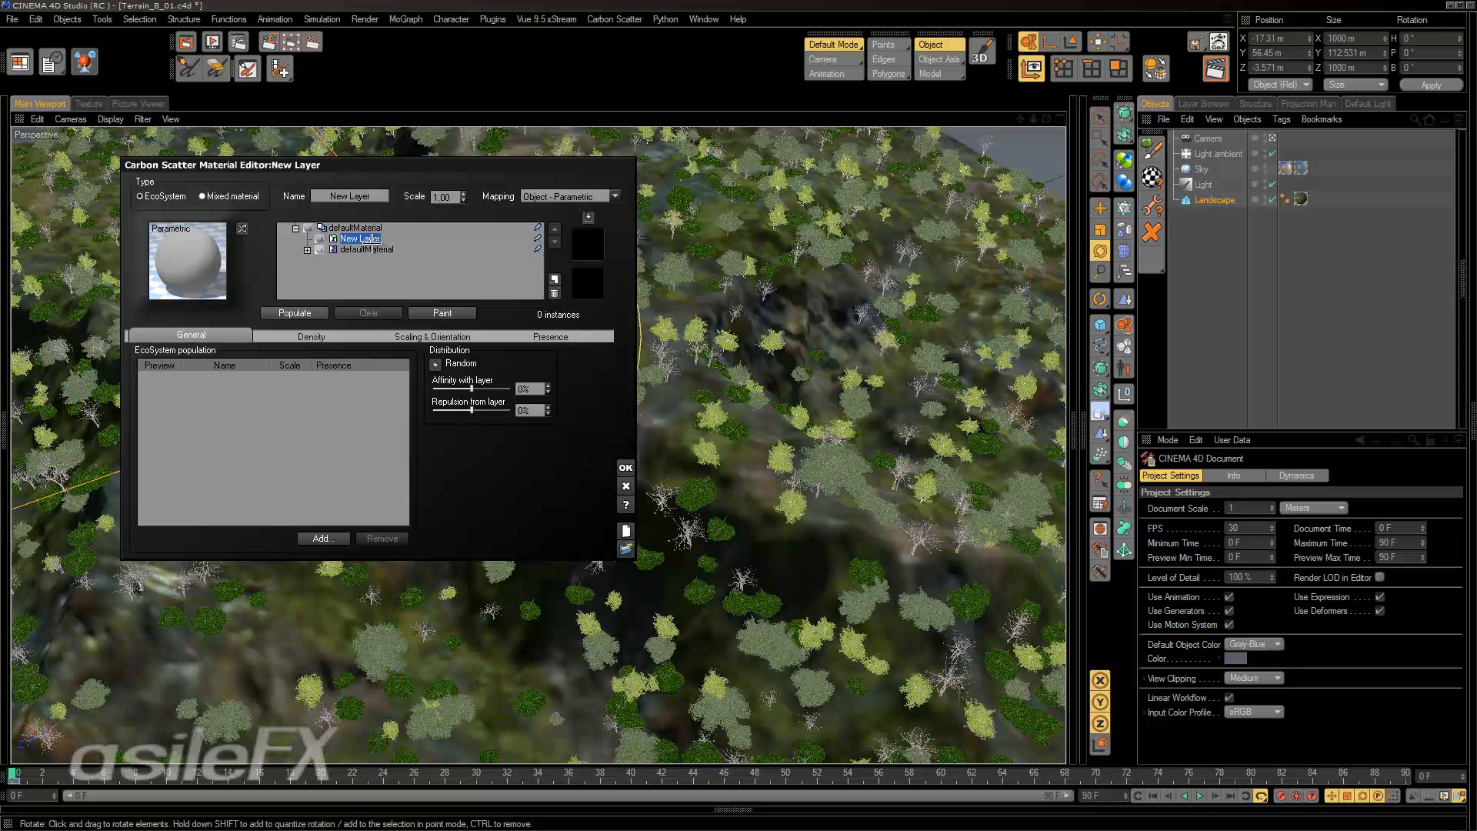
click(367, 249)
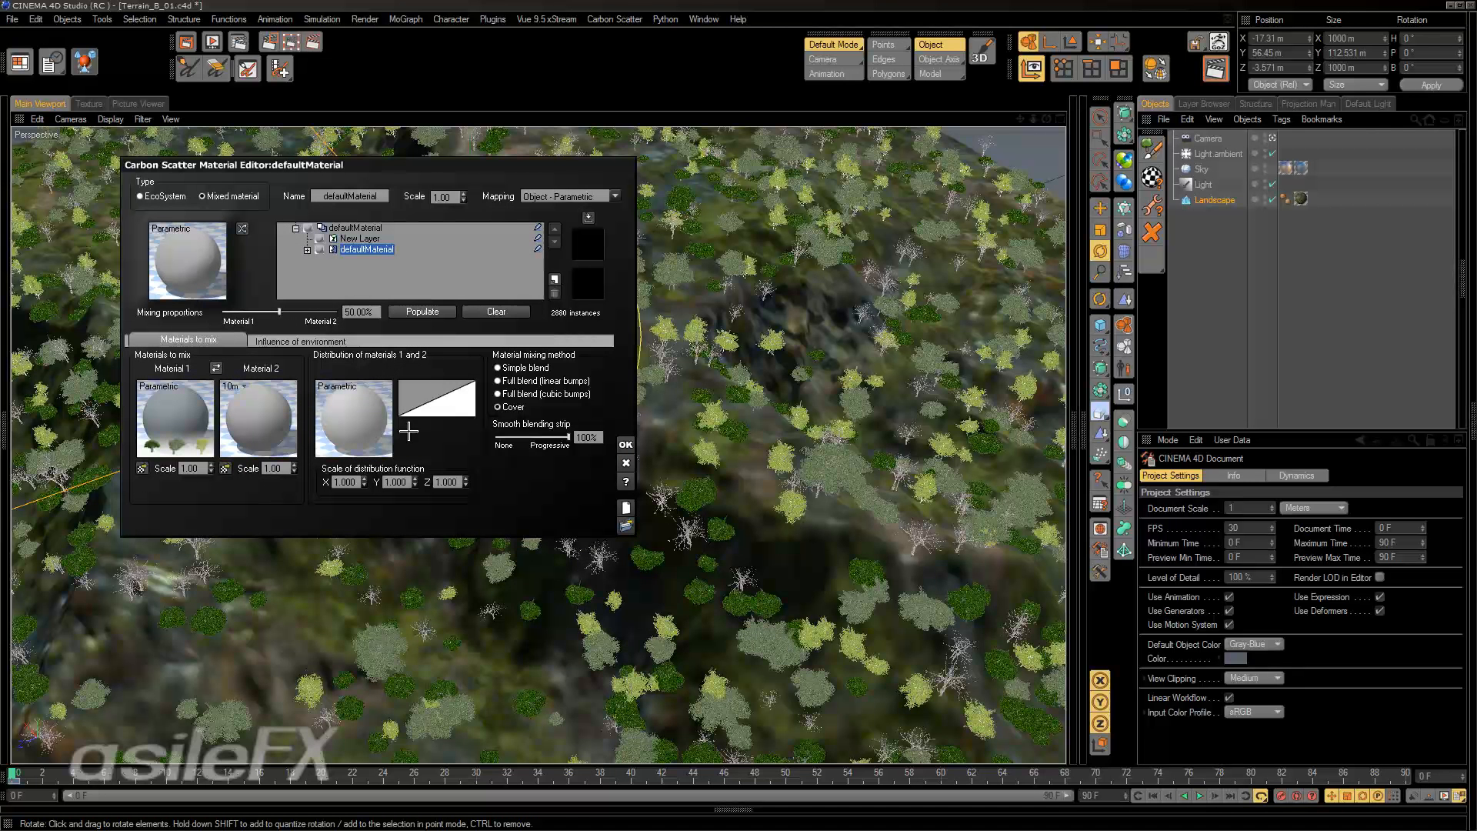
alt+drag(696, 434, 796, 317)
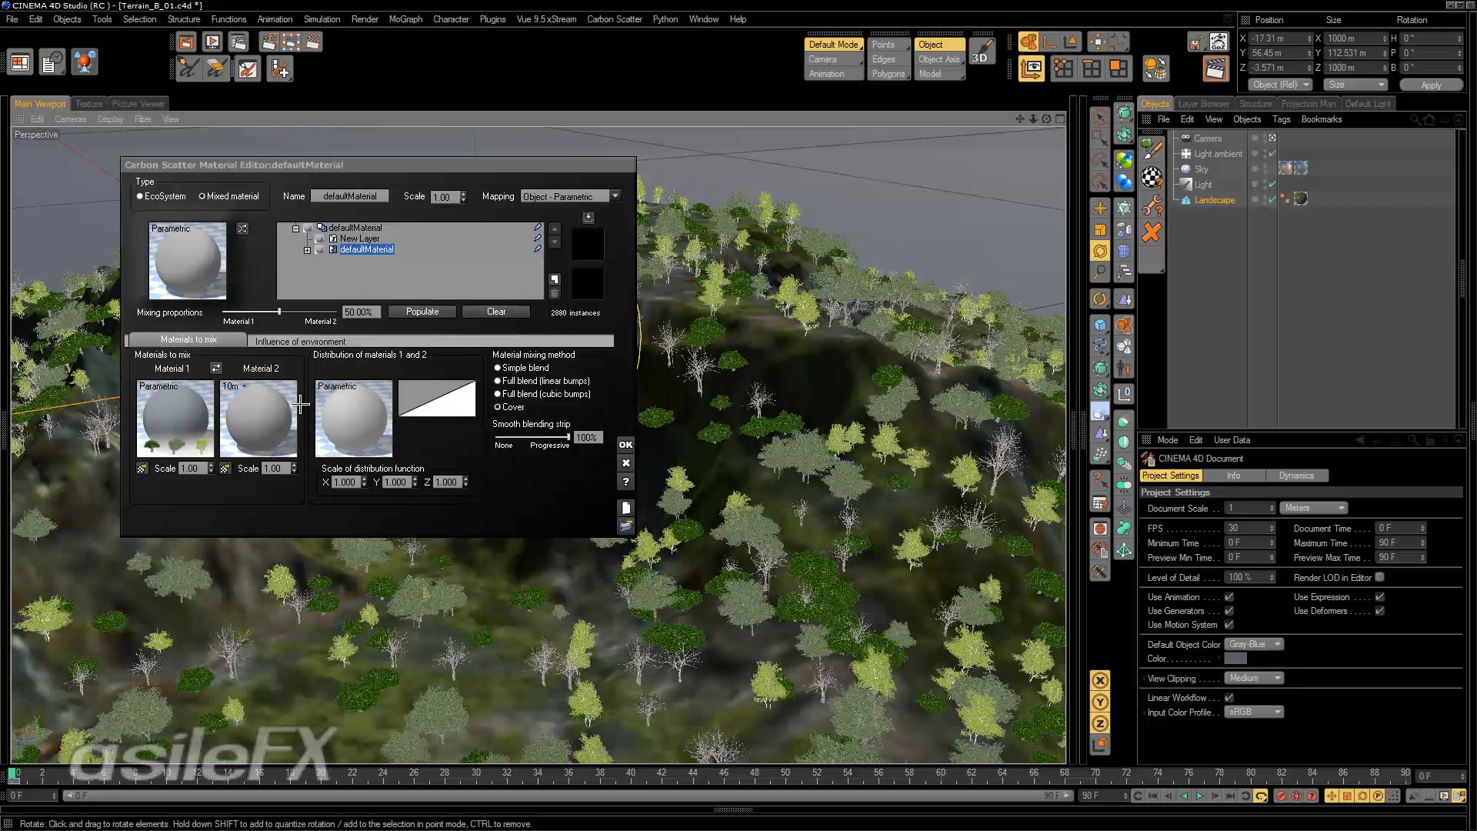
alt+drag(792, 390, 820, 424)
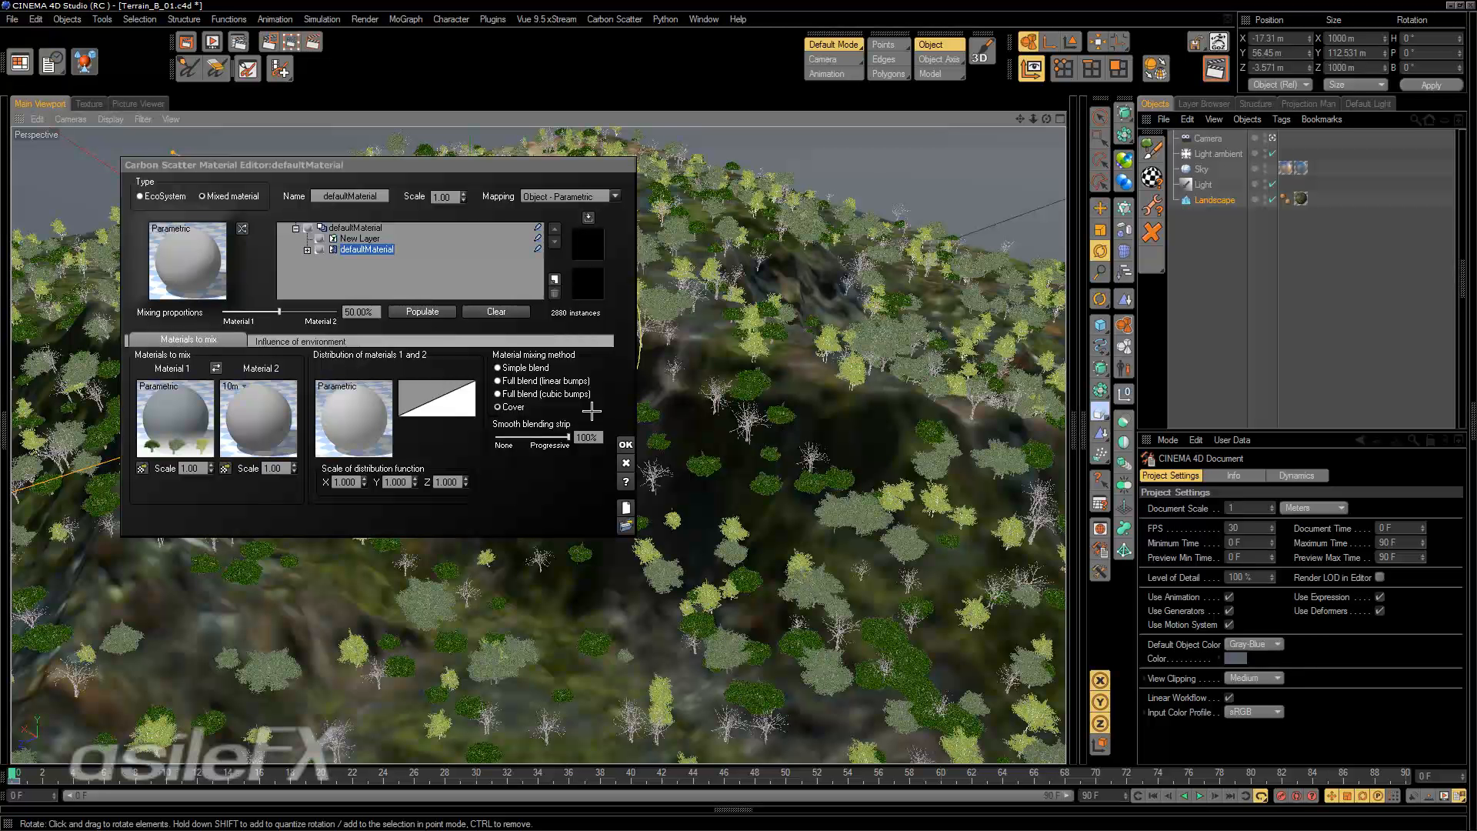
Expand the mixed defaultMaterial layer and change its type back to EcoSystem.
click(307, 250)
click(174, 196)
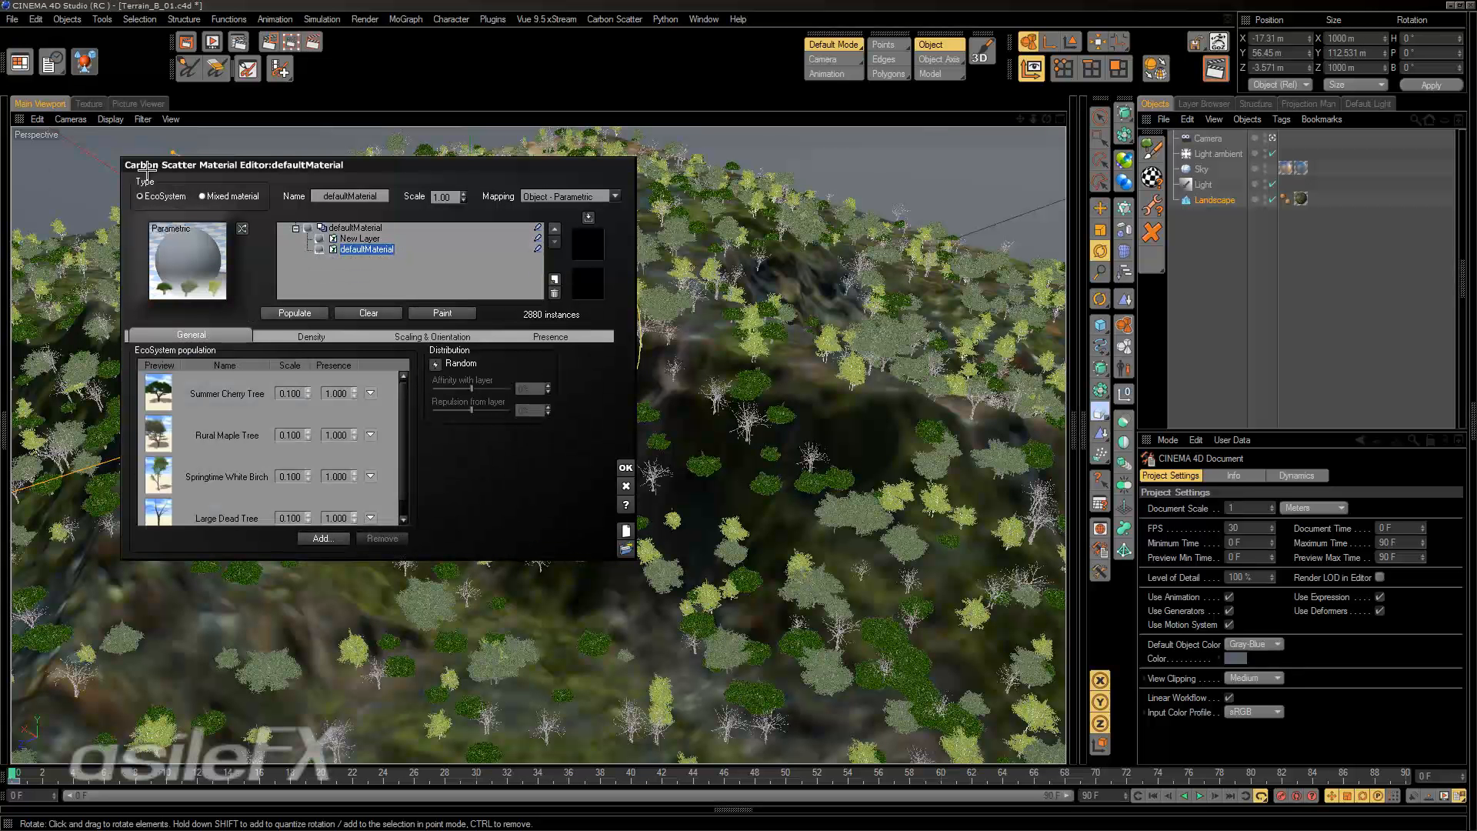
Delete the empty New Layer from the material and repopulate the landscape with the remaining defaultMaterial at its 50% overall density.
click(359, 237)
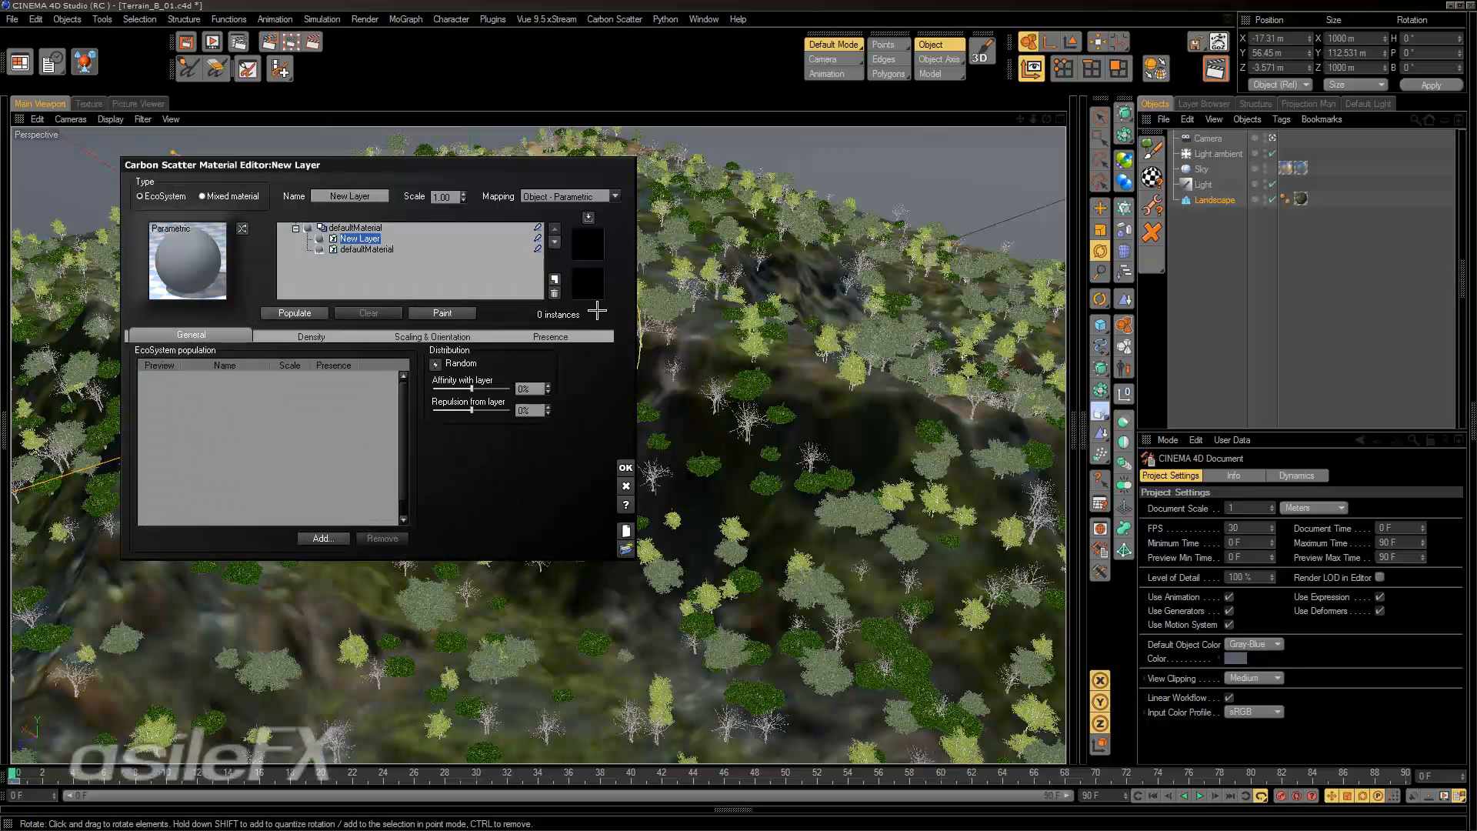
click(555, 294)
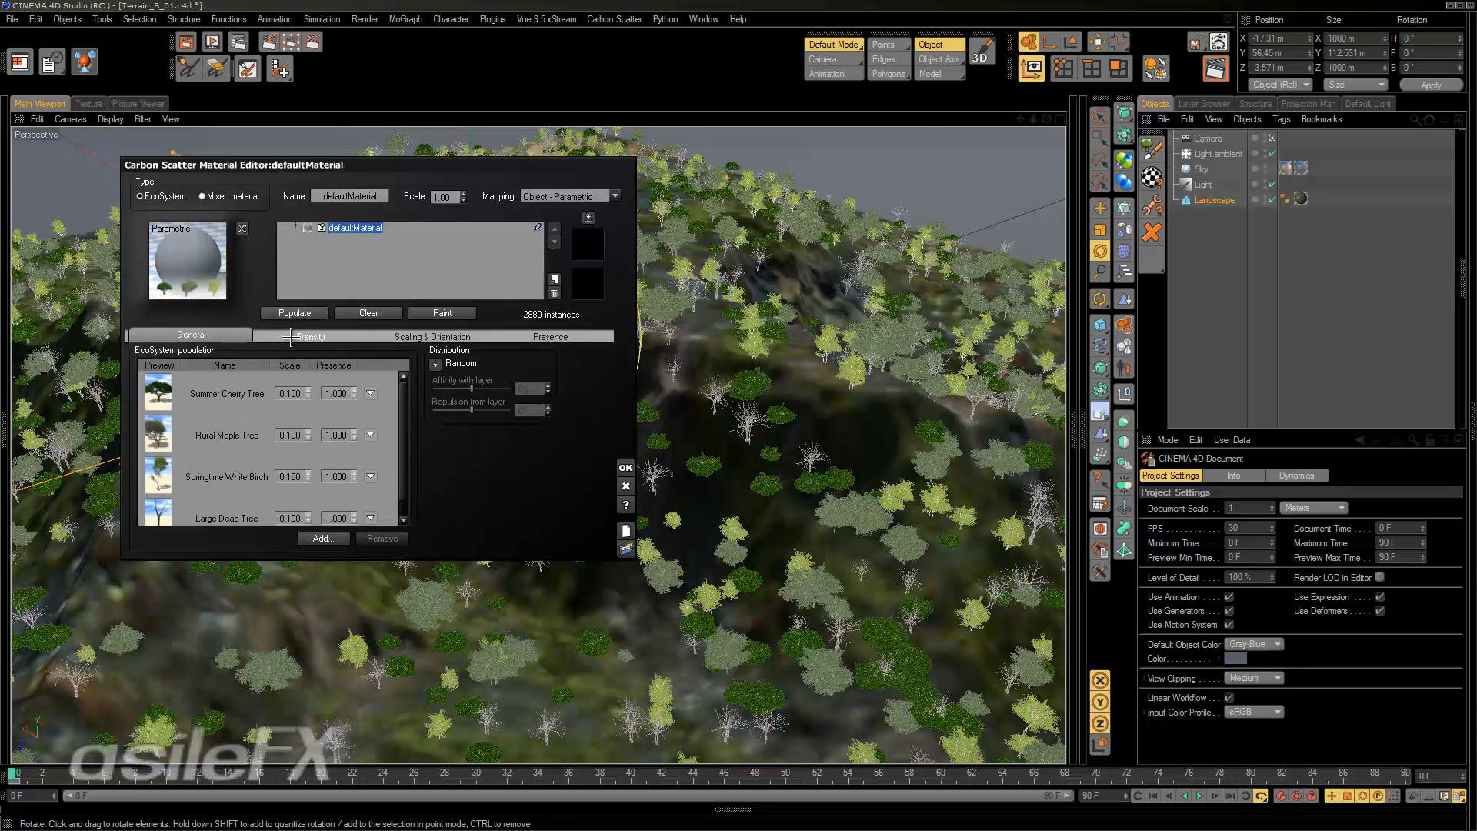
click(318, 336)
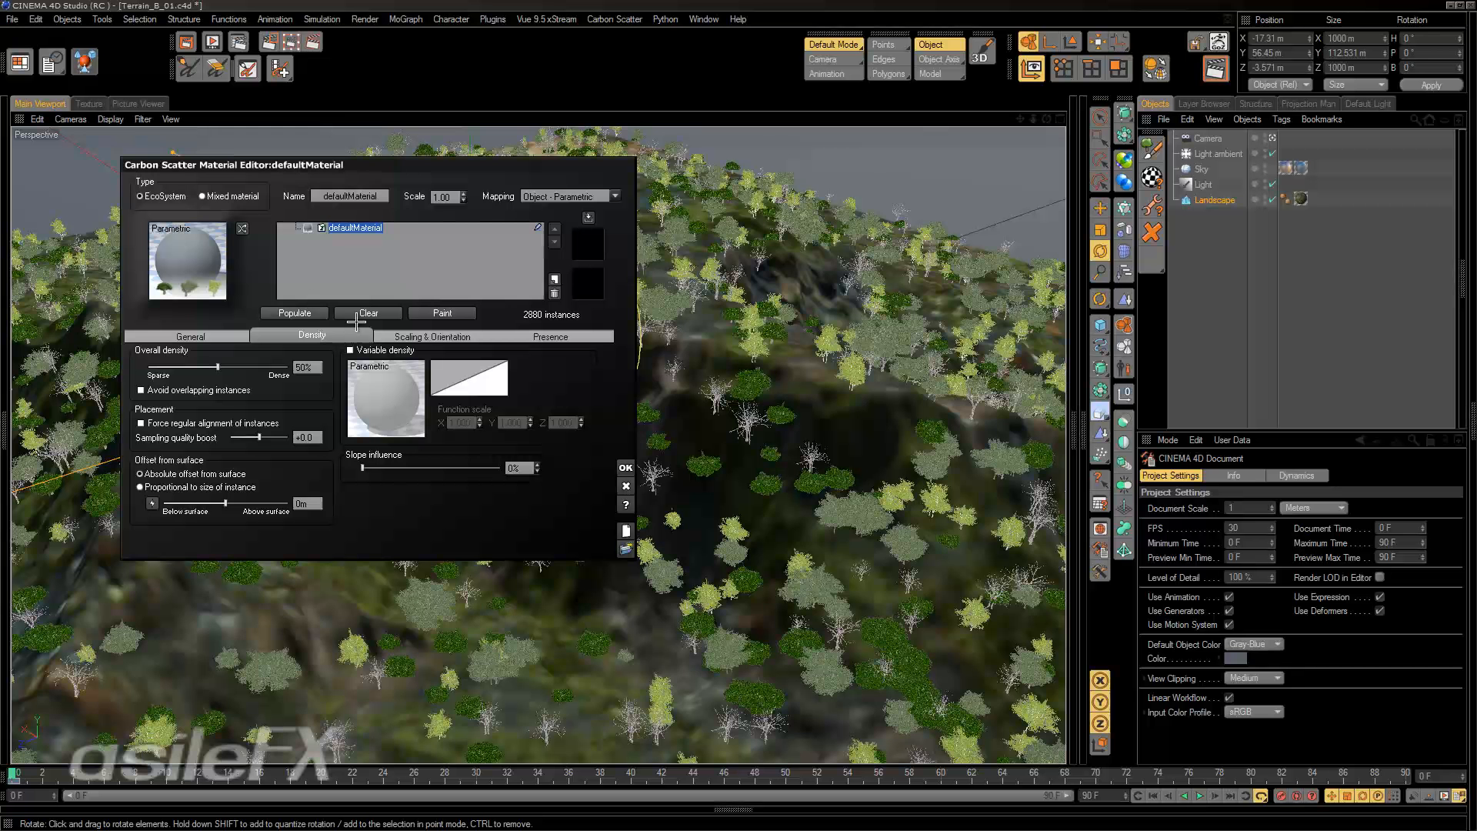
click(295, 313)
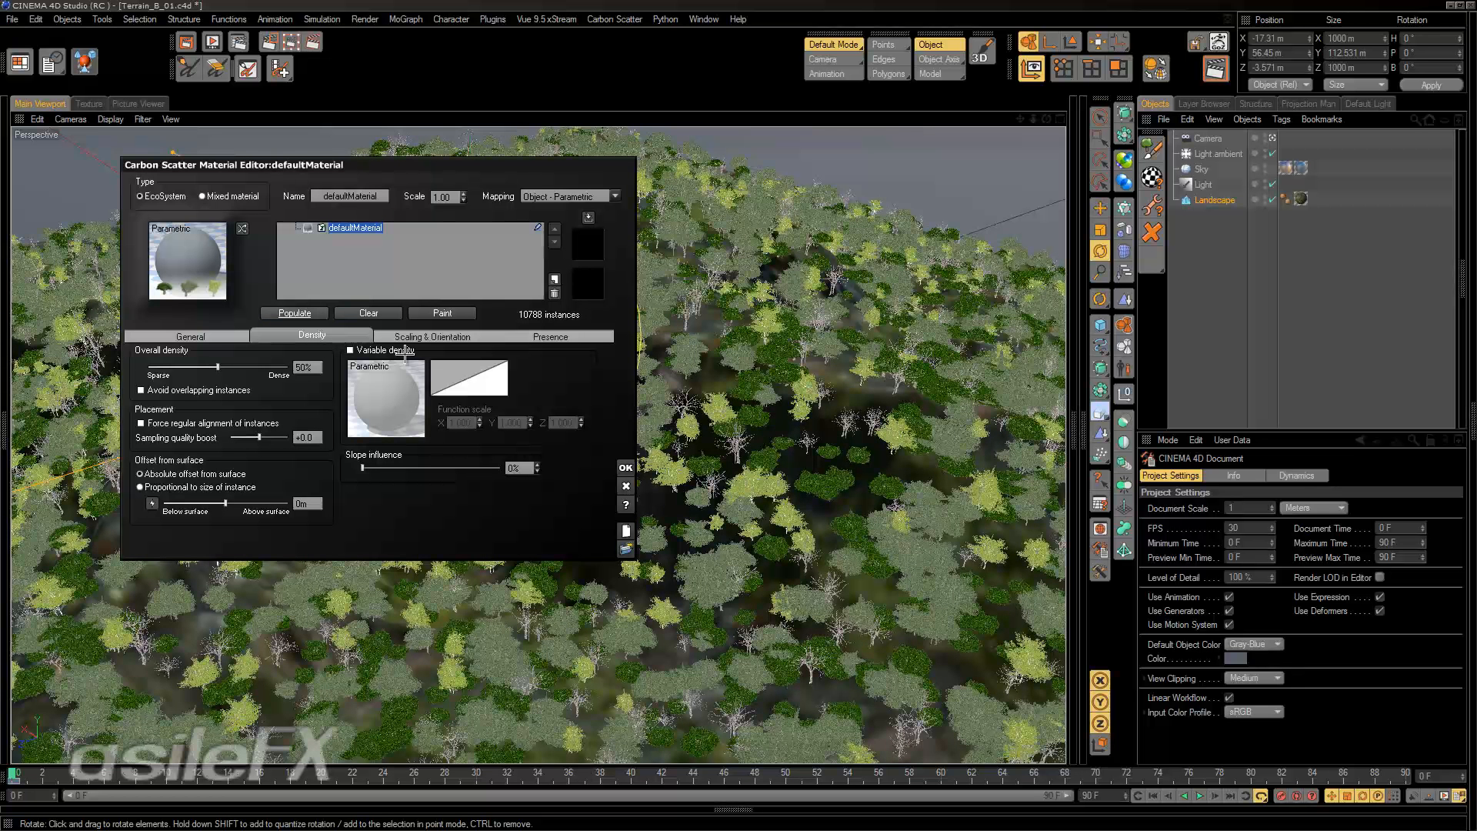
alt+drag(793, 467, 807, 370)
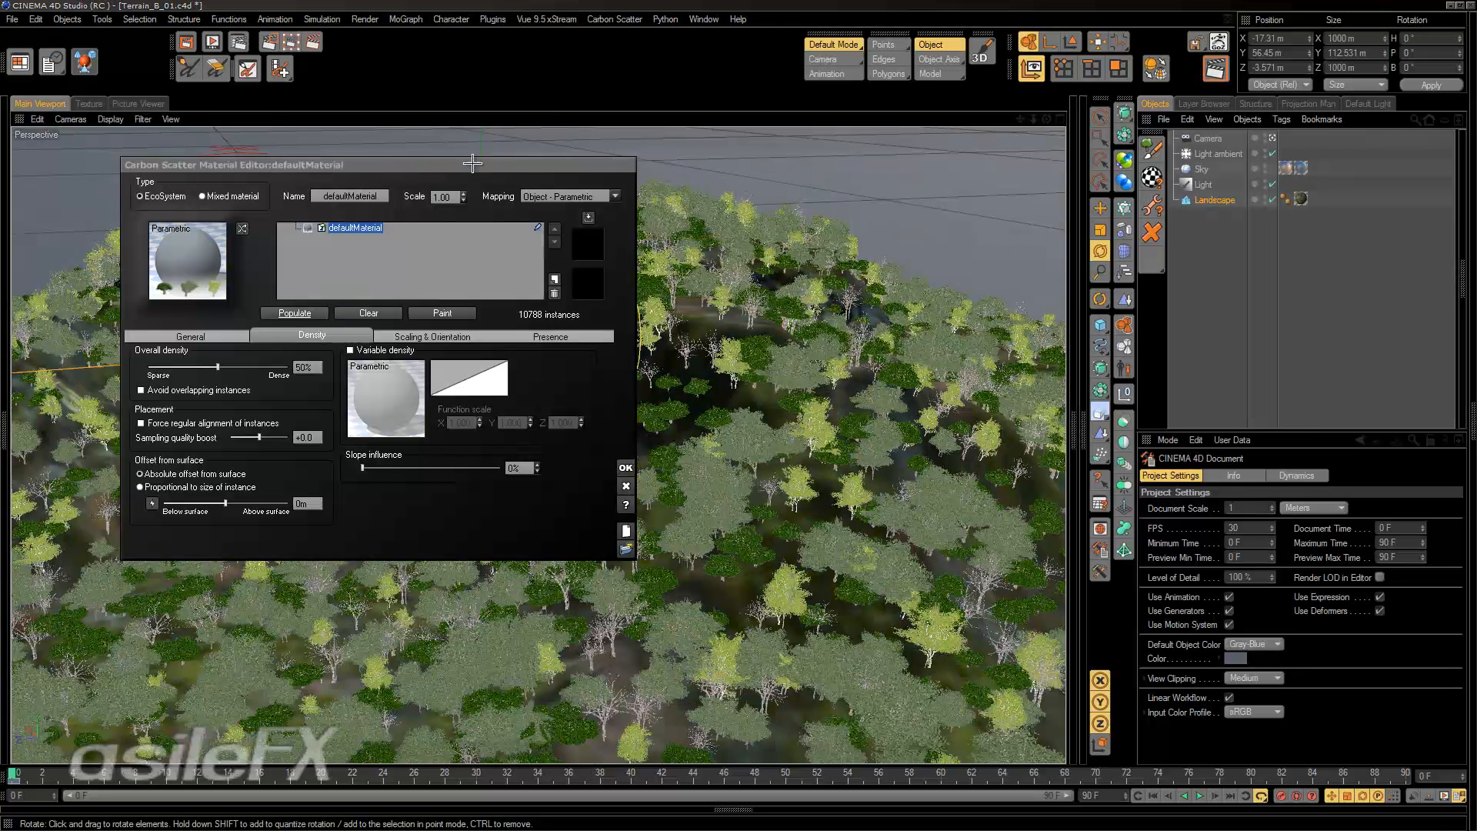
Enable variable scaling for the EcoSystem and drive it with the Undulating furrows function from the Layers collection.
drag(480, 163, 372, 123)
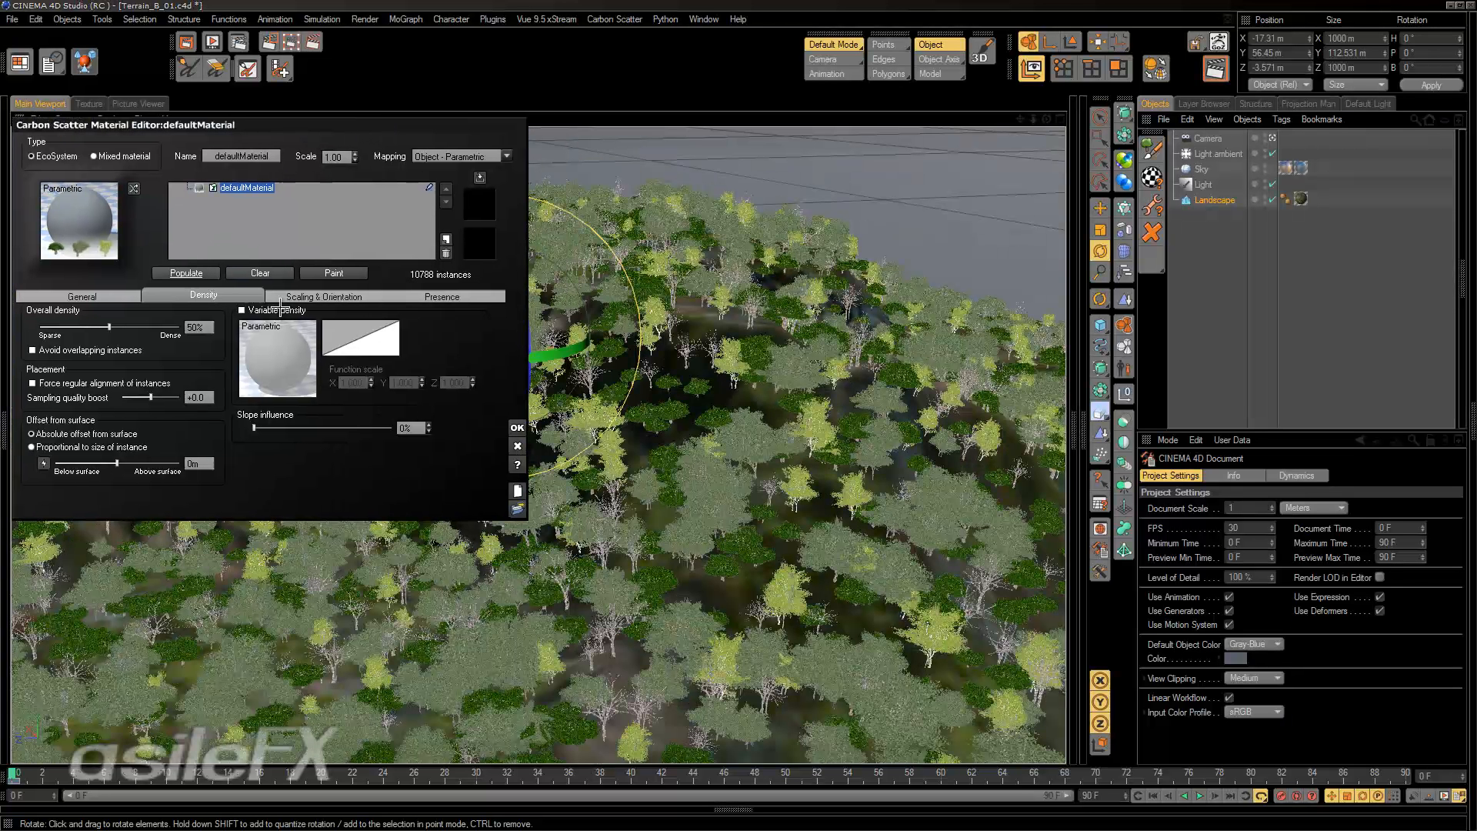
click(297, 295)
click(197, 310)
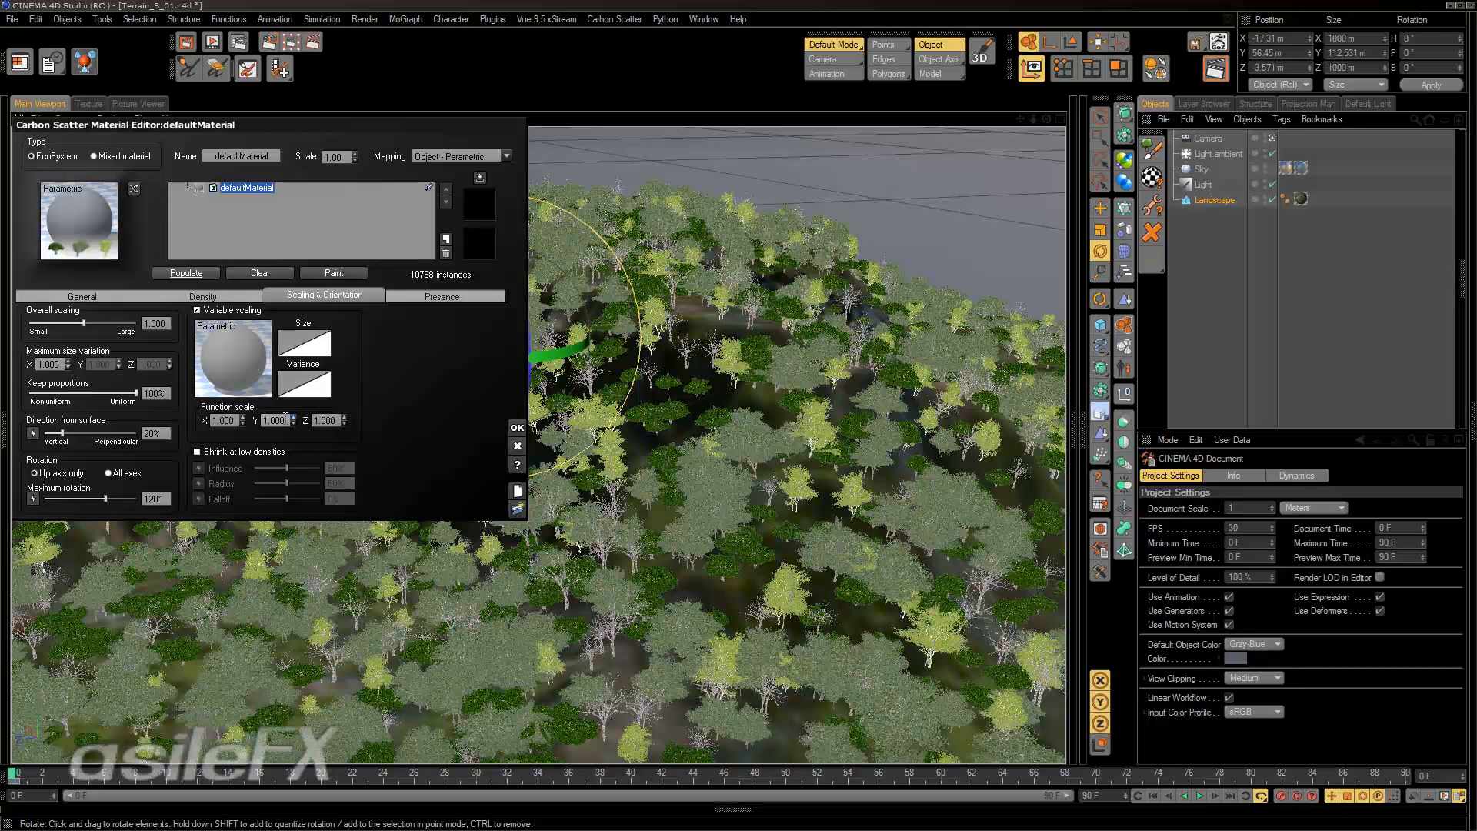
click(241, 335)
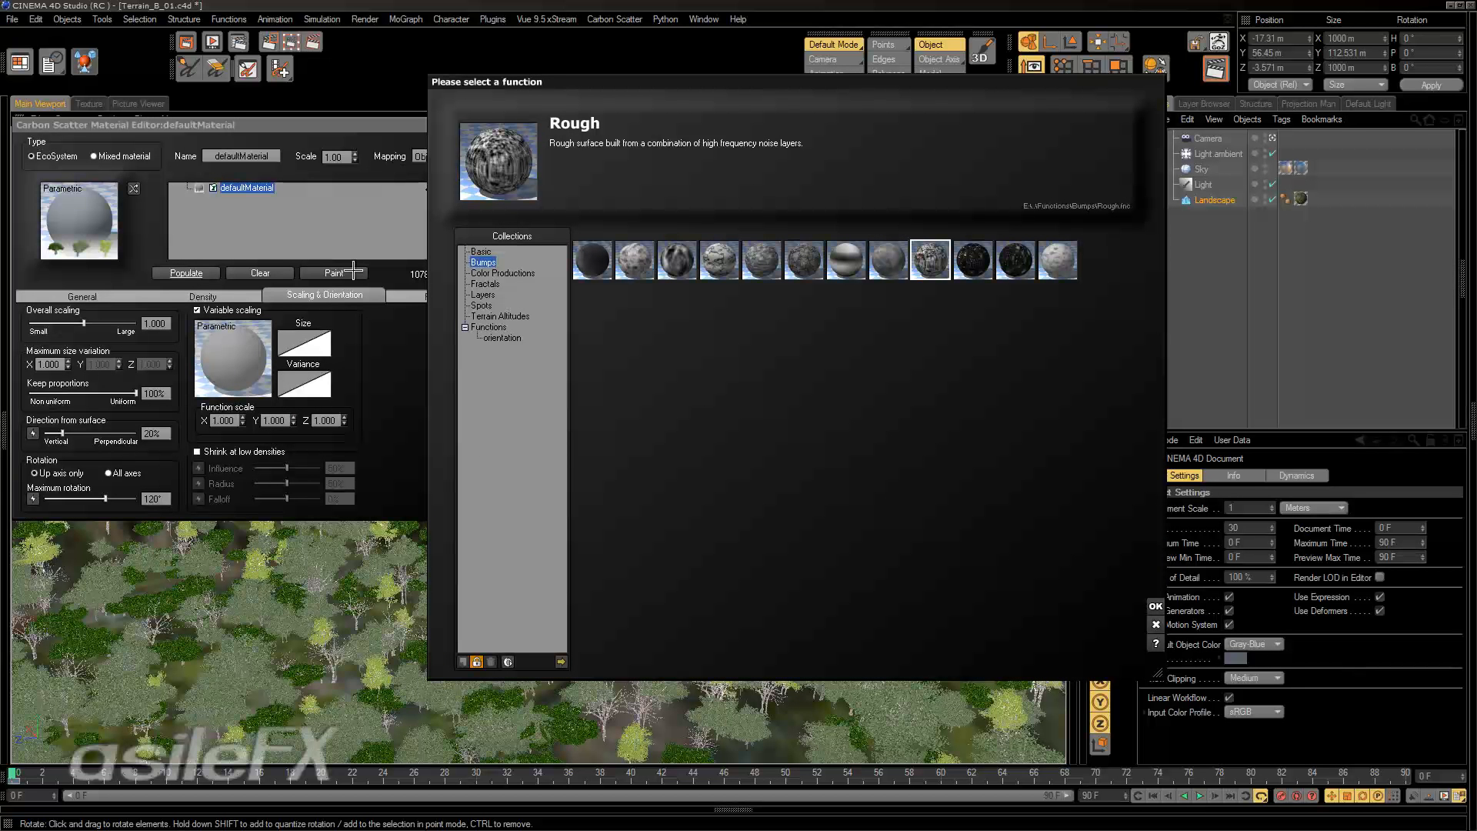
click(486, 284)
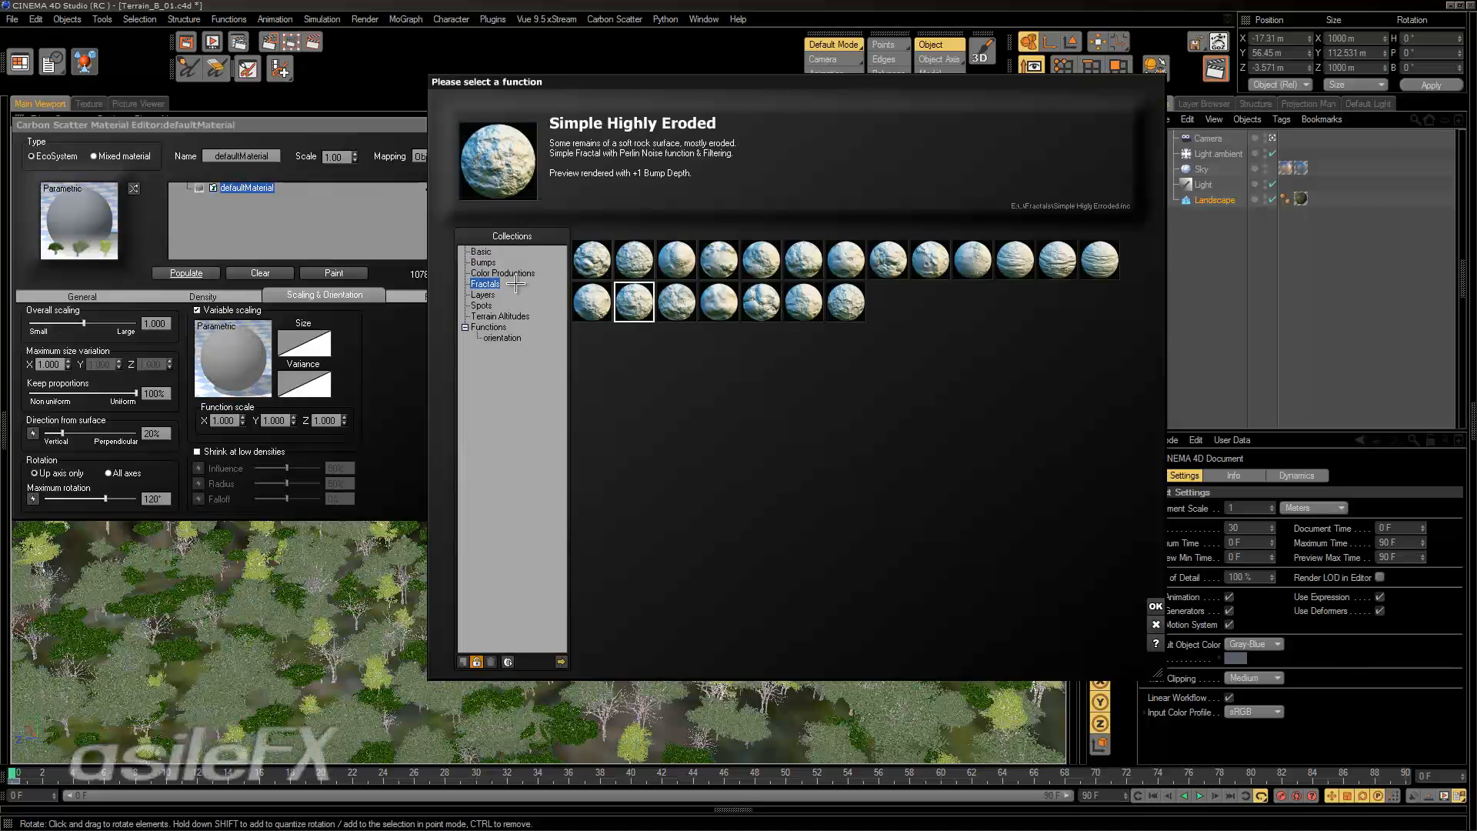
click(523, 305)
click(519, 295)
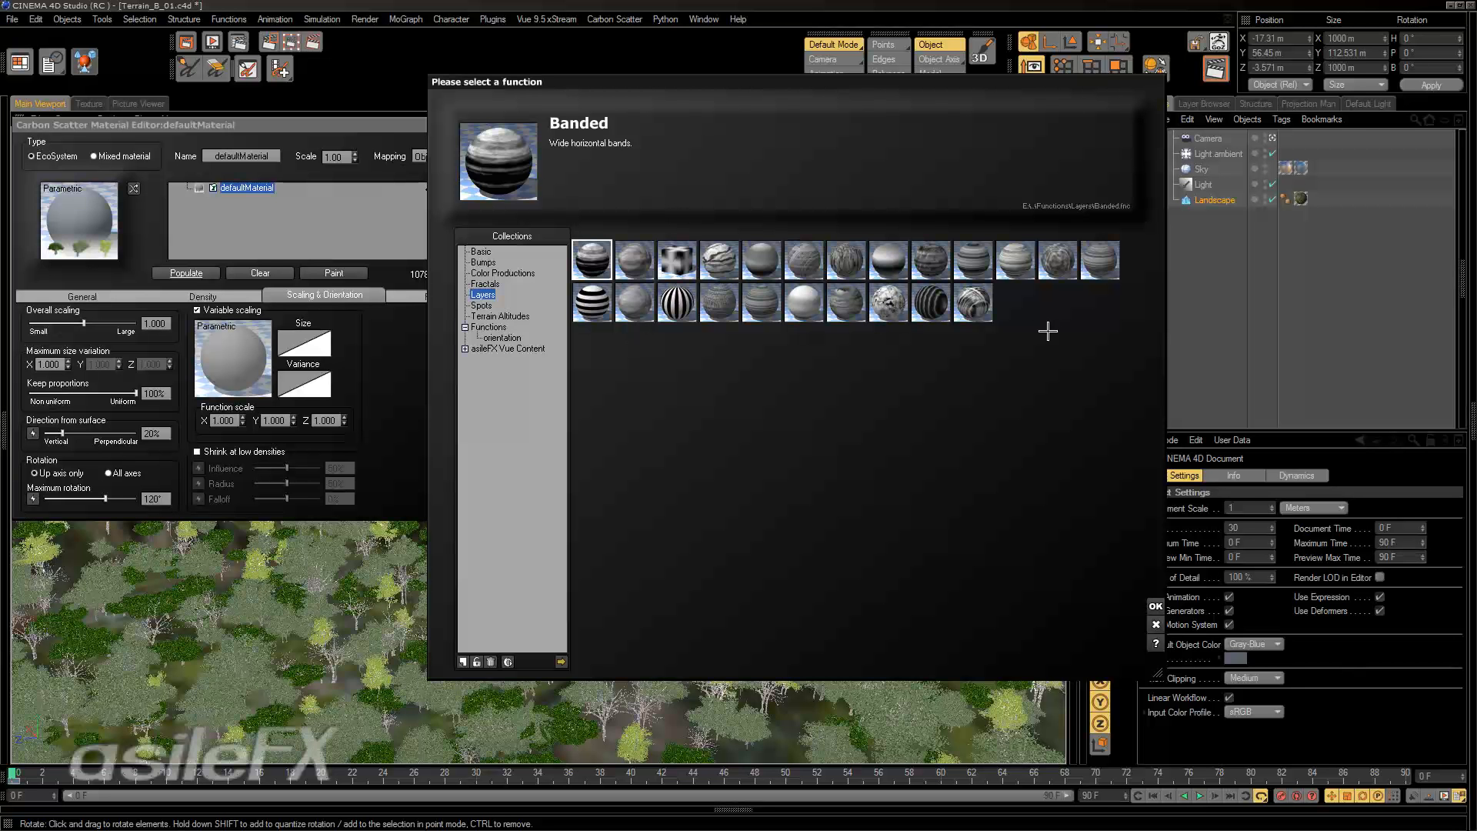
click(918, 295)
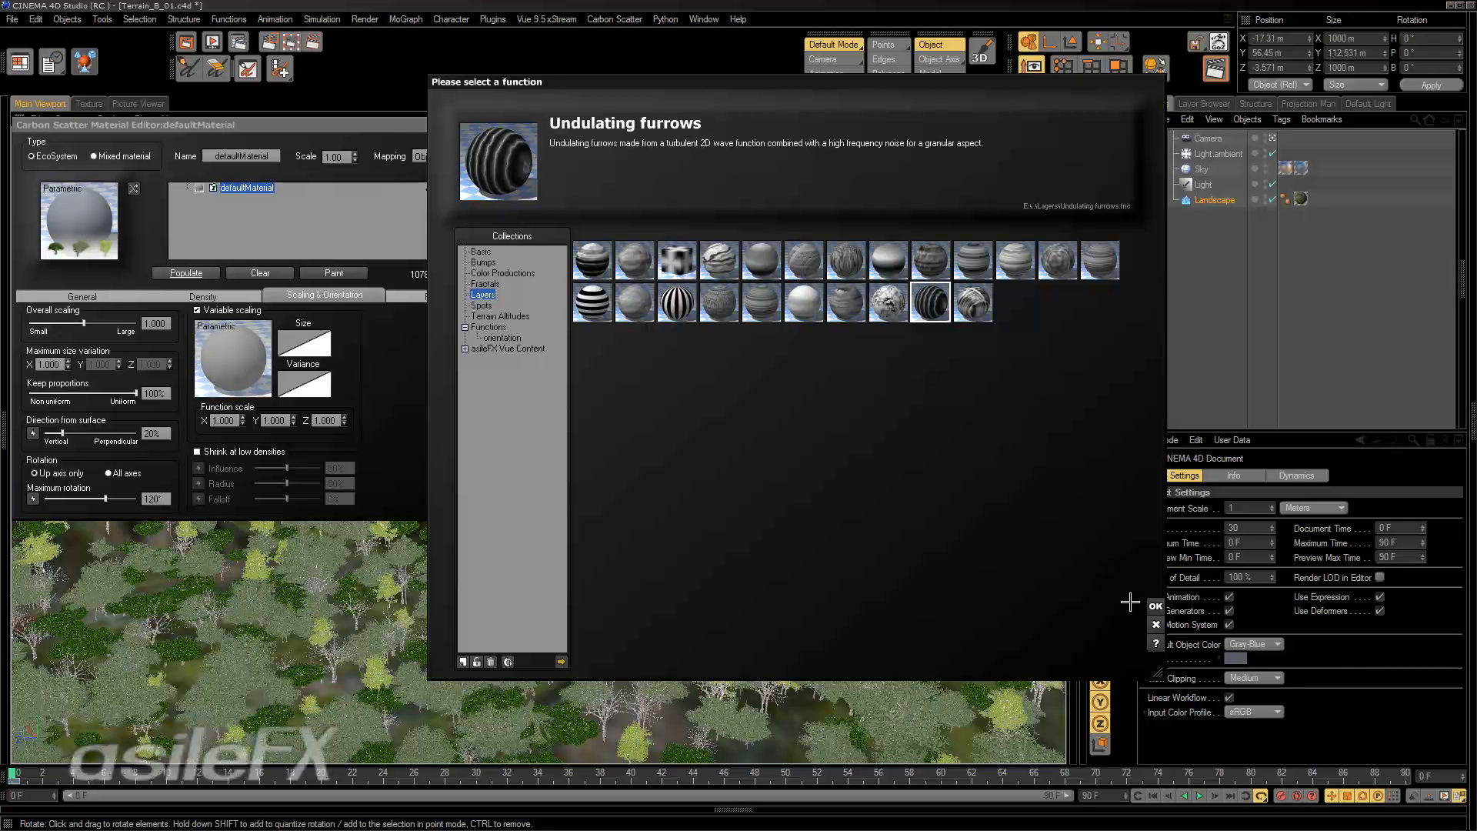
click(1155, 606)
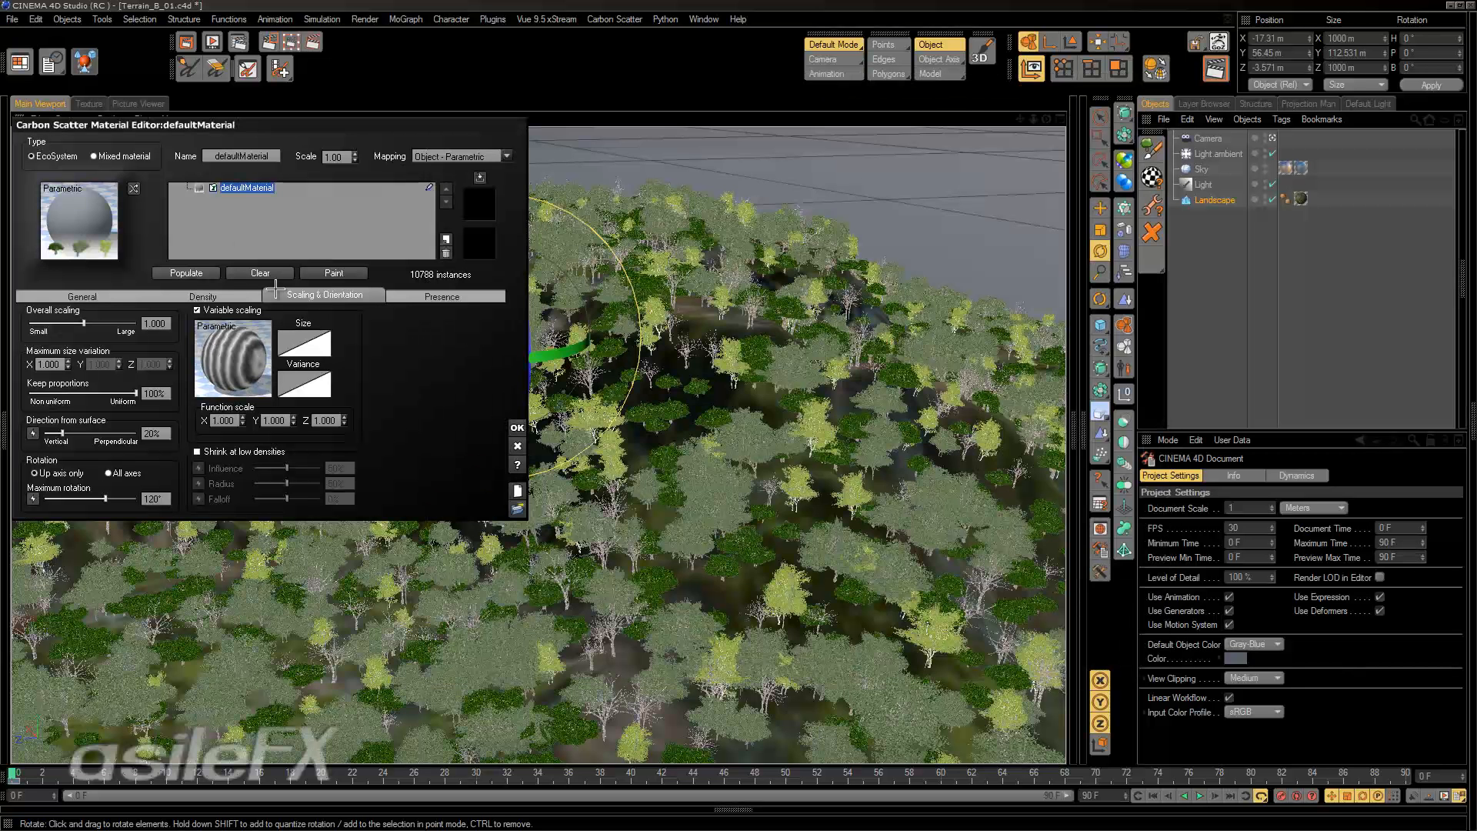
Repopulate the landscape with the furrow-driven tree sizes and inspect the pattern from several angles.
click(187, 274)
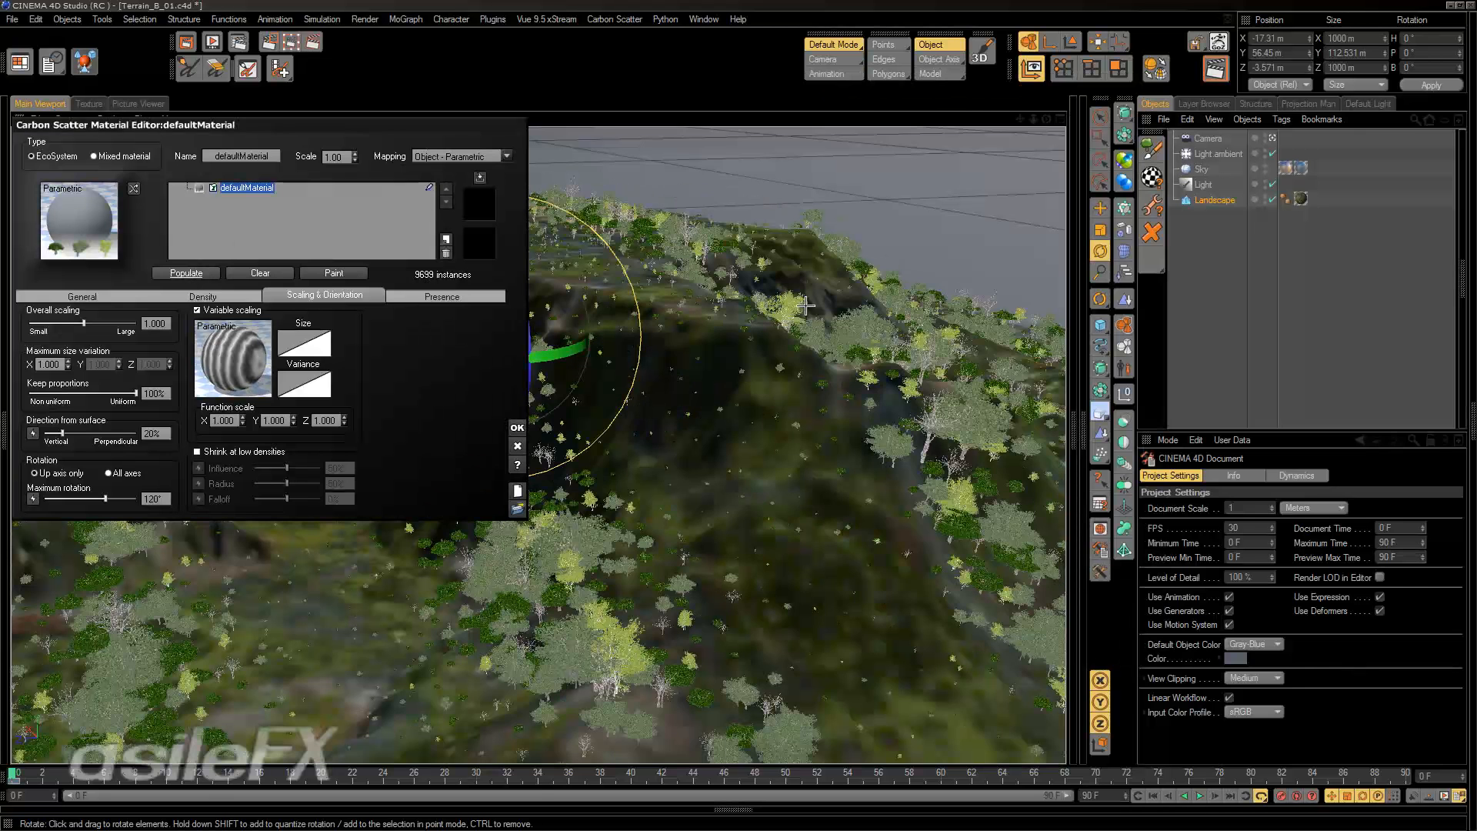
alt+drag(724, 359, 1023, 444)
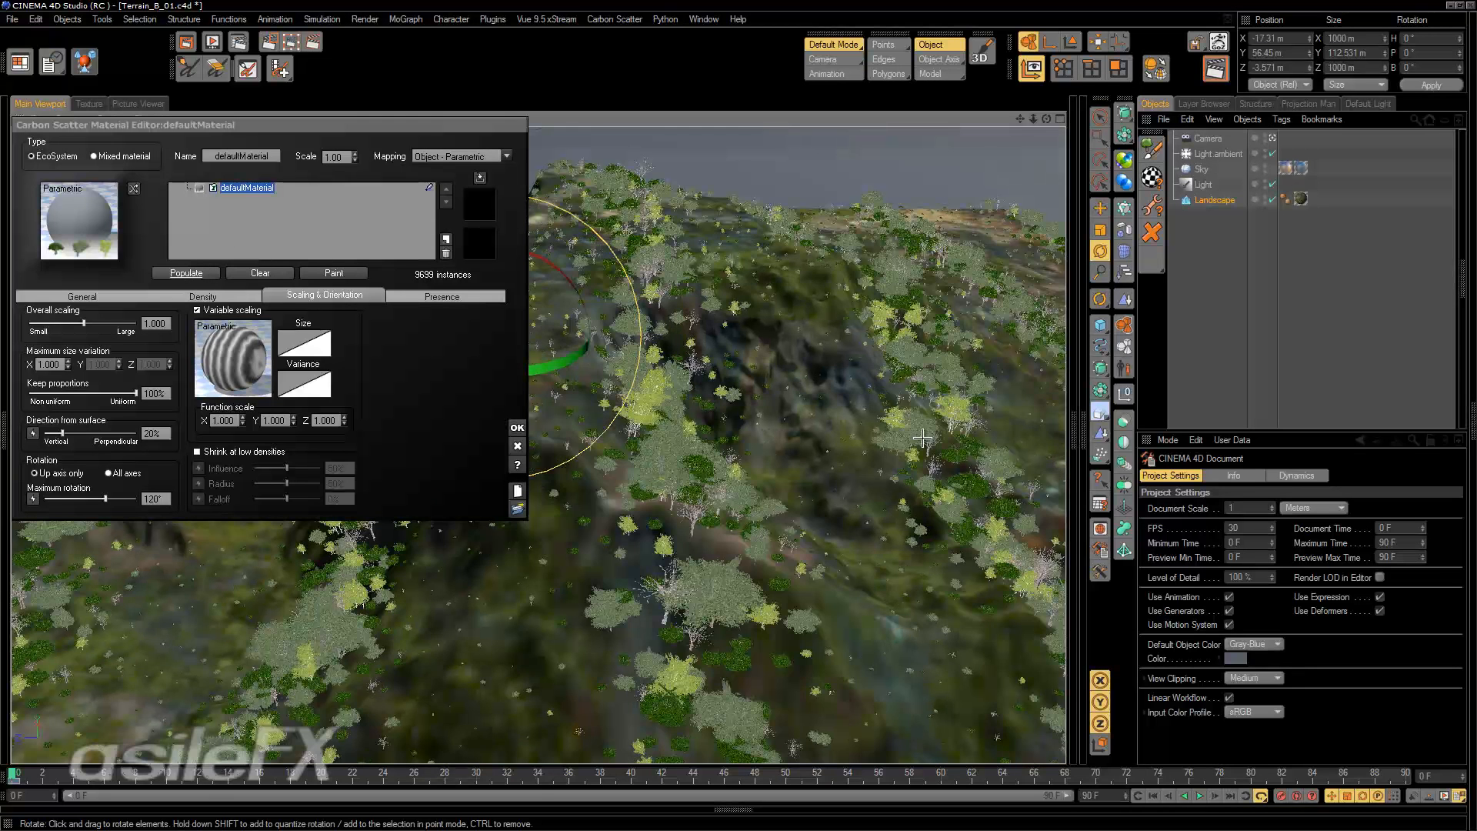
alt+drag(651, 438, 753, 479)
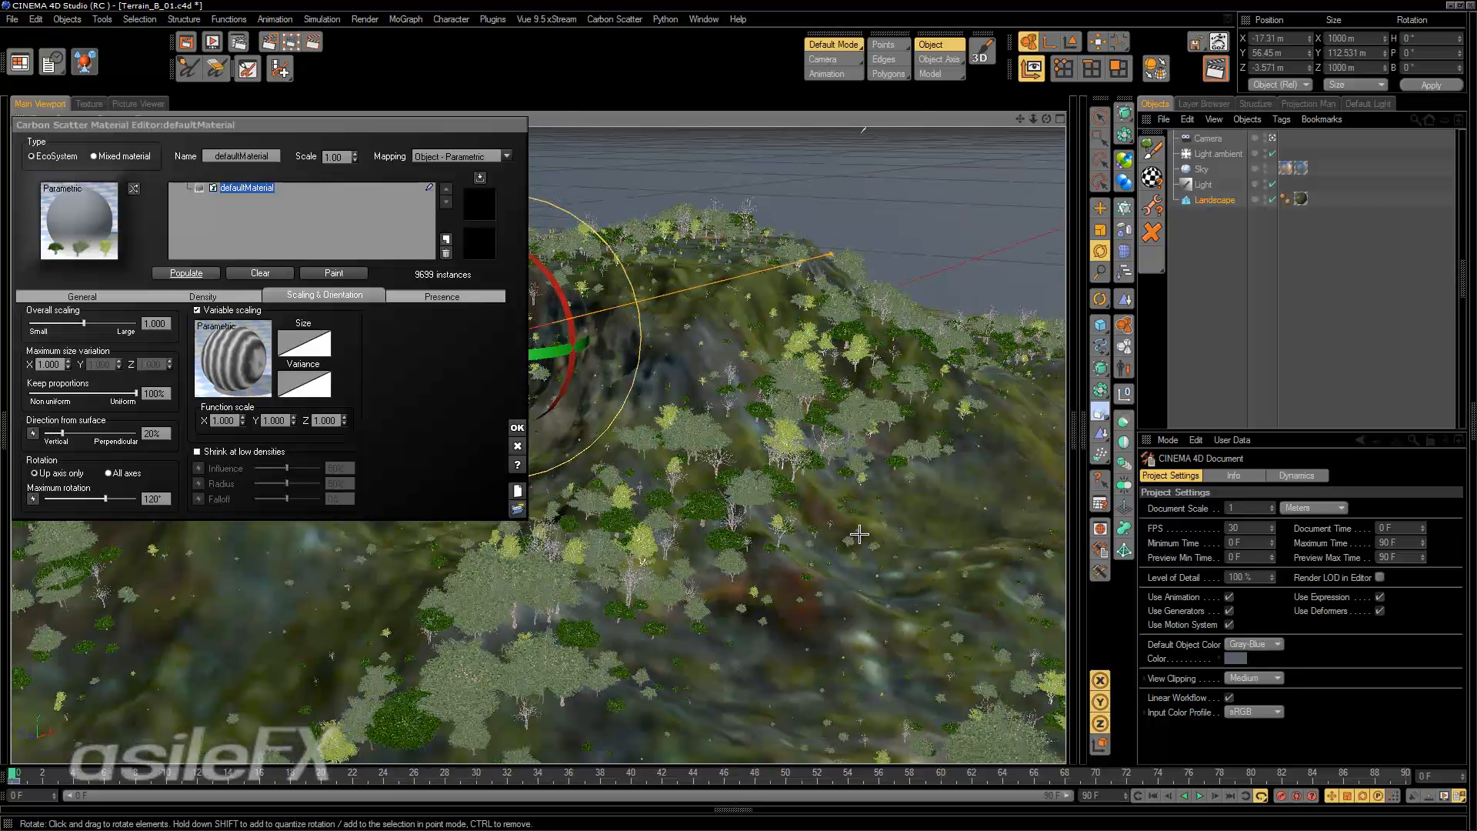
Set the variable scaling's function scale to 0.5 on X, Y and Z and repopulate the landscape.
double_click(223, 421)
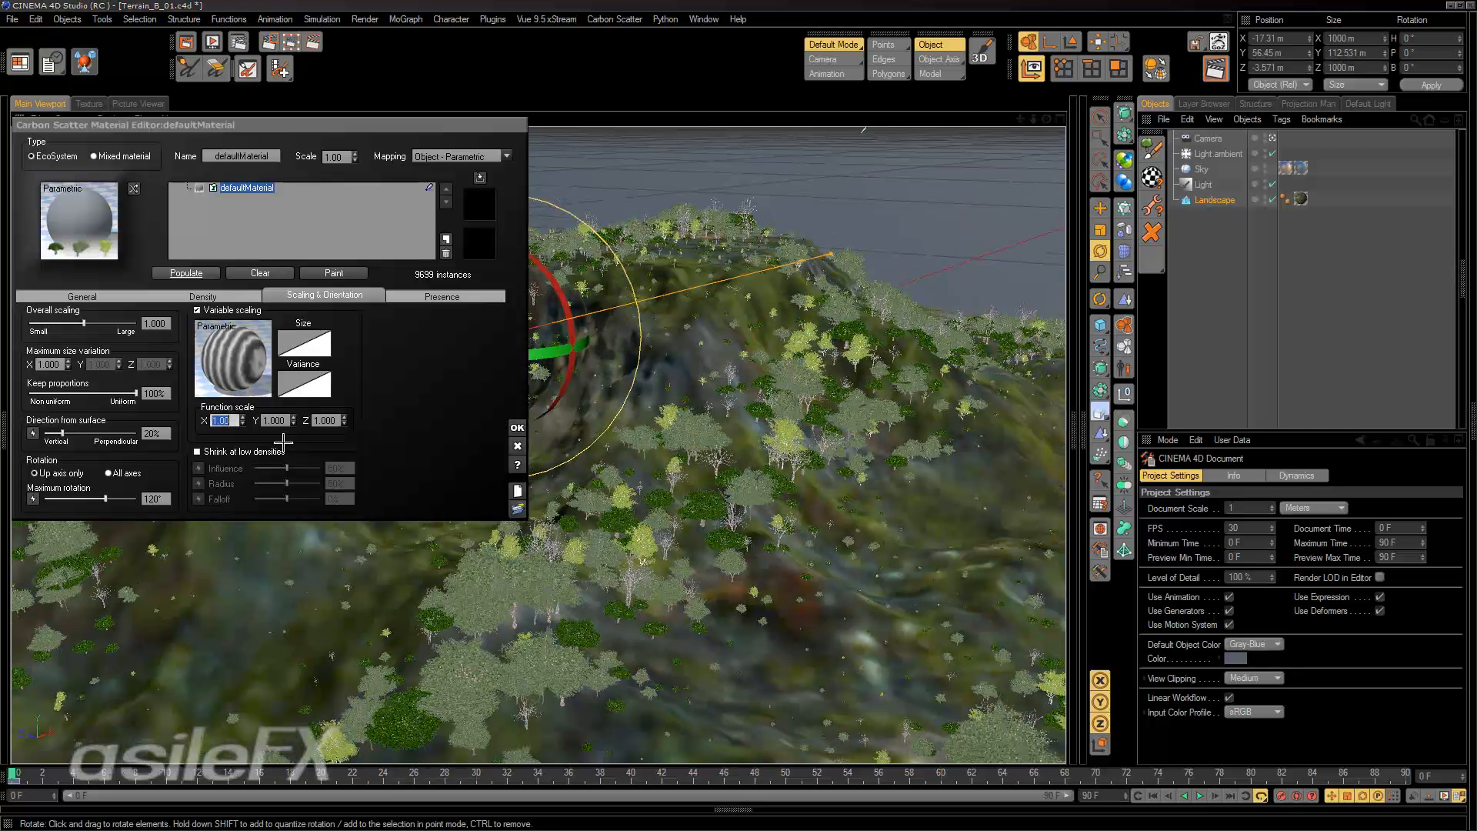
text(0.5)
key(Return)
double_click(237, 422)
text(1)
key(Return)
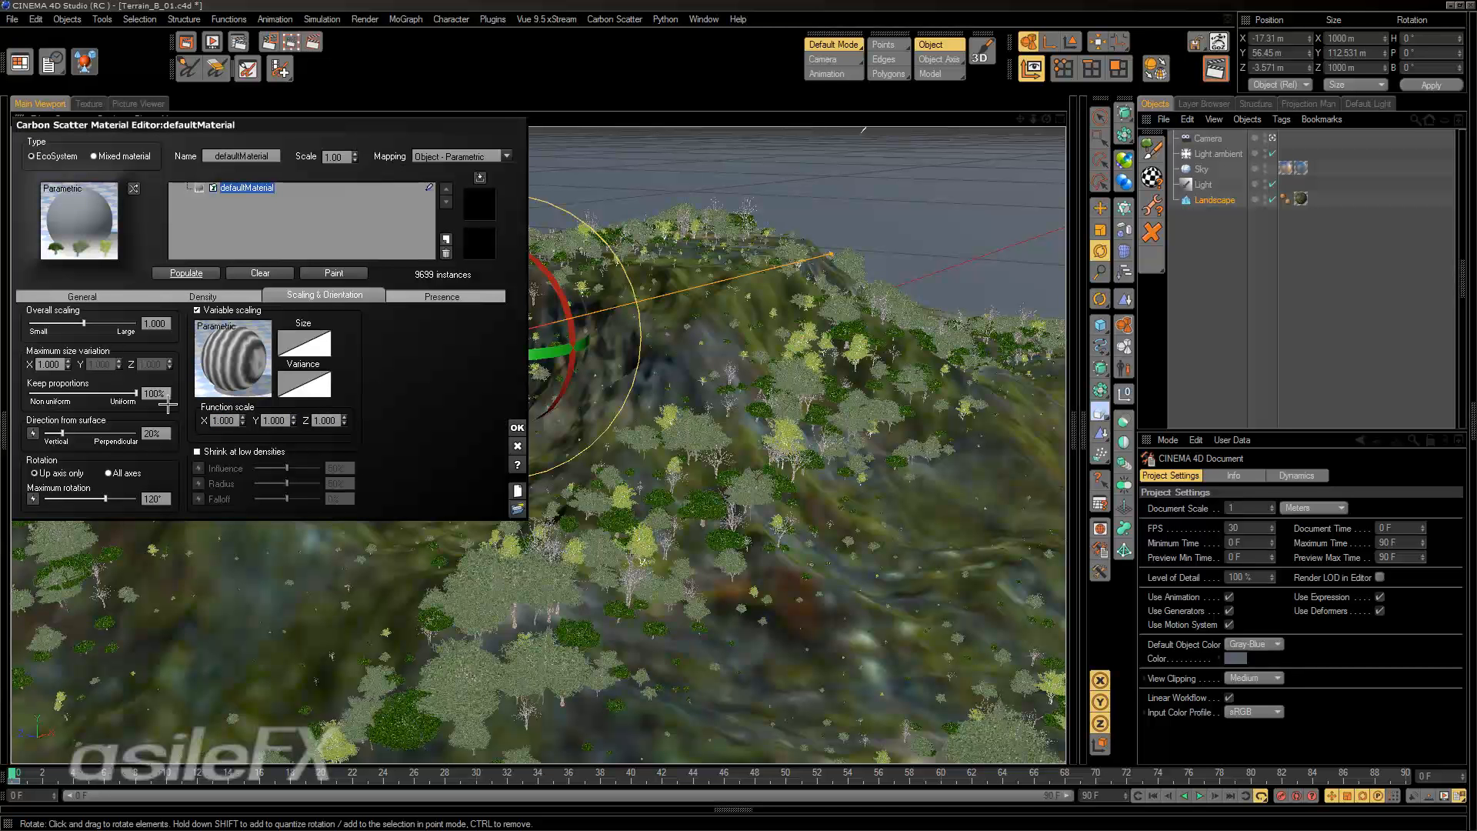
double_click(231, 422)
click(264, 421)
text(.5)
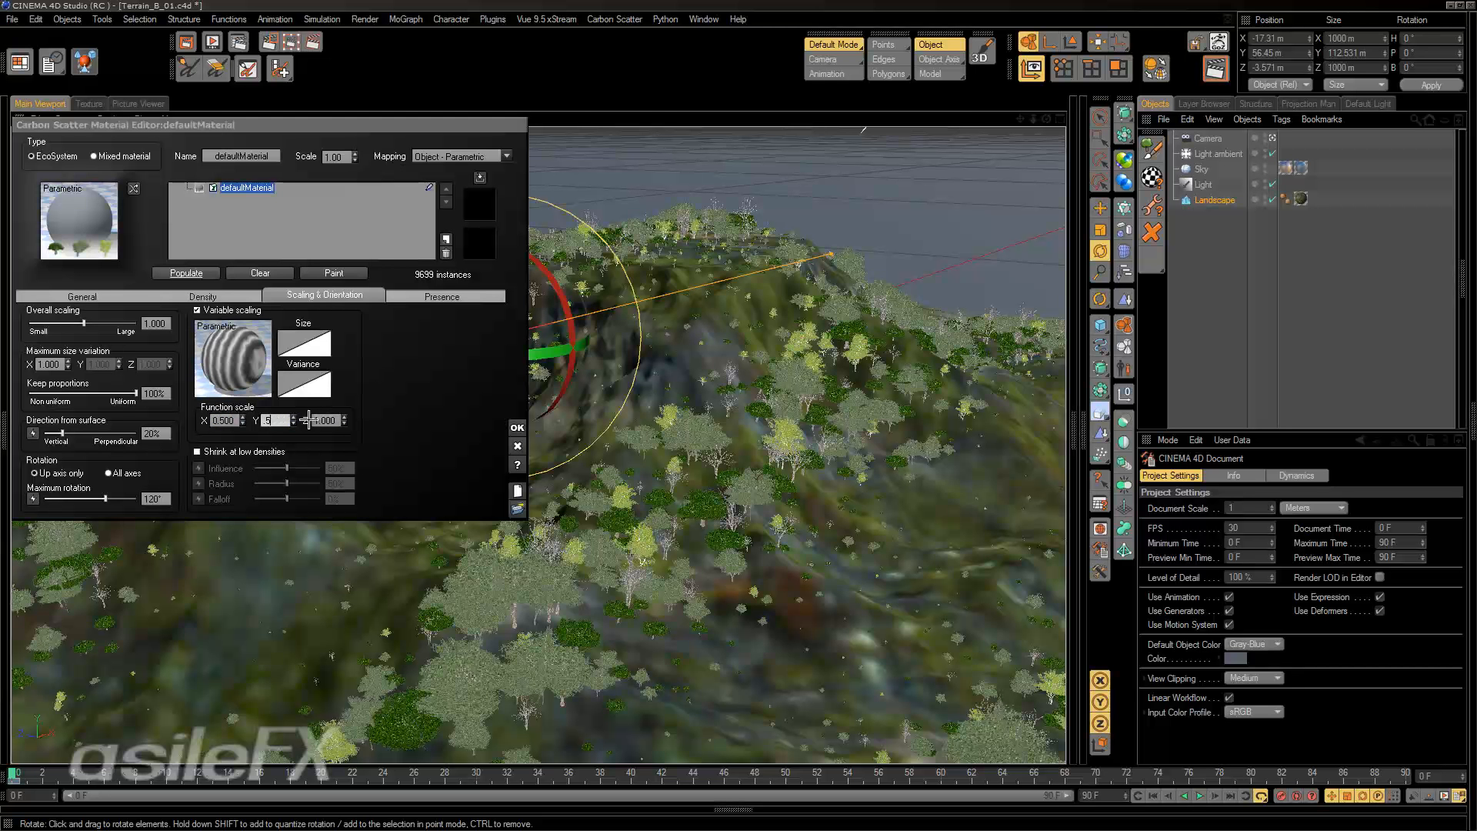
key(Return)
click(315, 420)
text(.5)
key(Return)
click(187, 273)
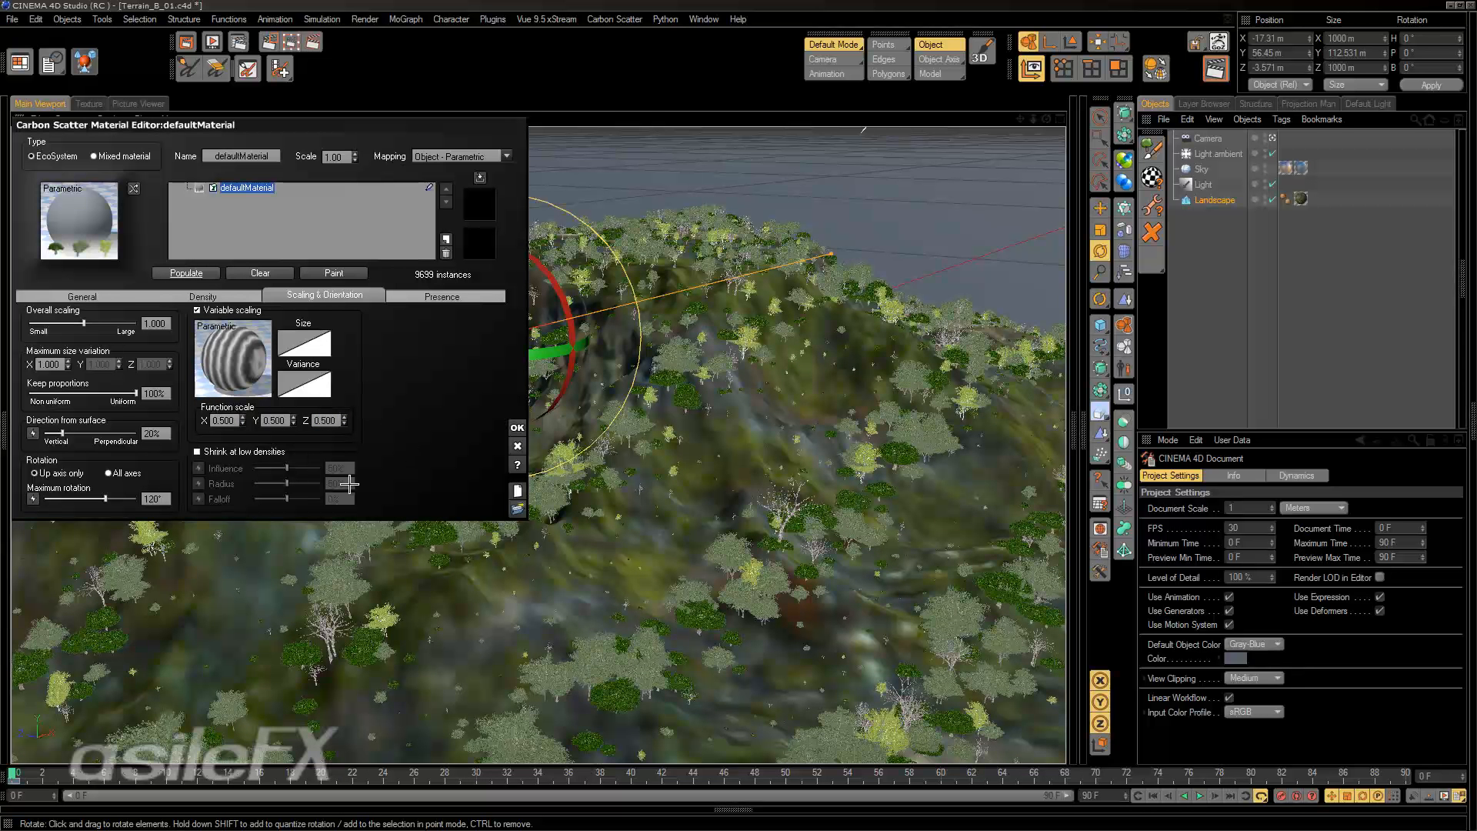
Change the material's mapping to World - Standard, repopulate the landscape and inspect the whole terrain.
click(506, 157)
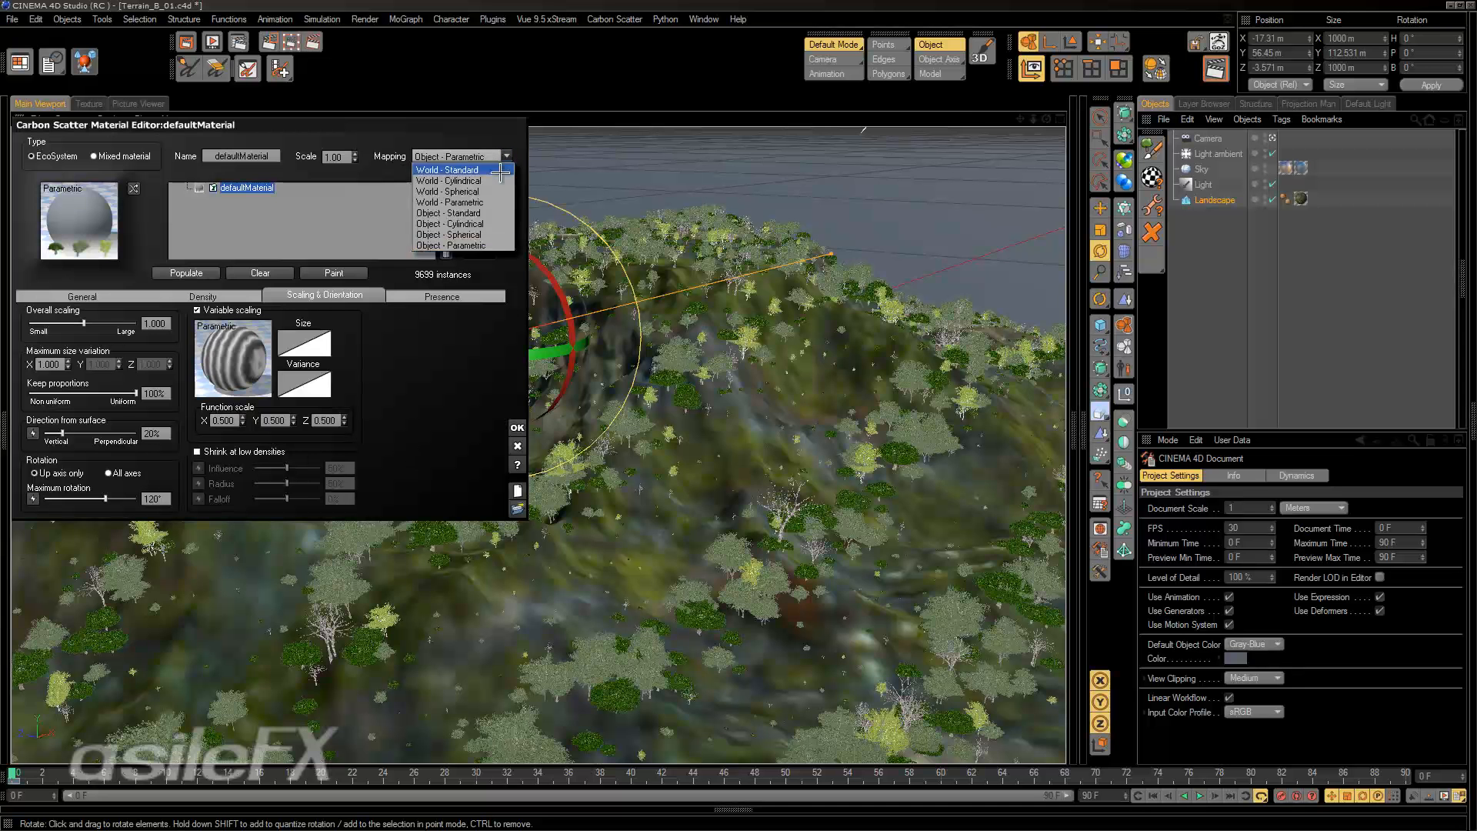
click(462, 174)
click(186, 274)
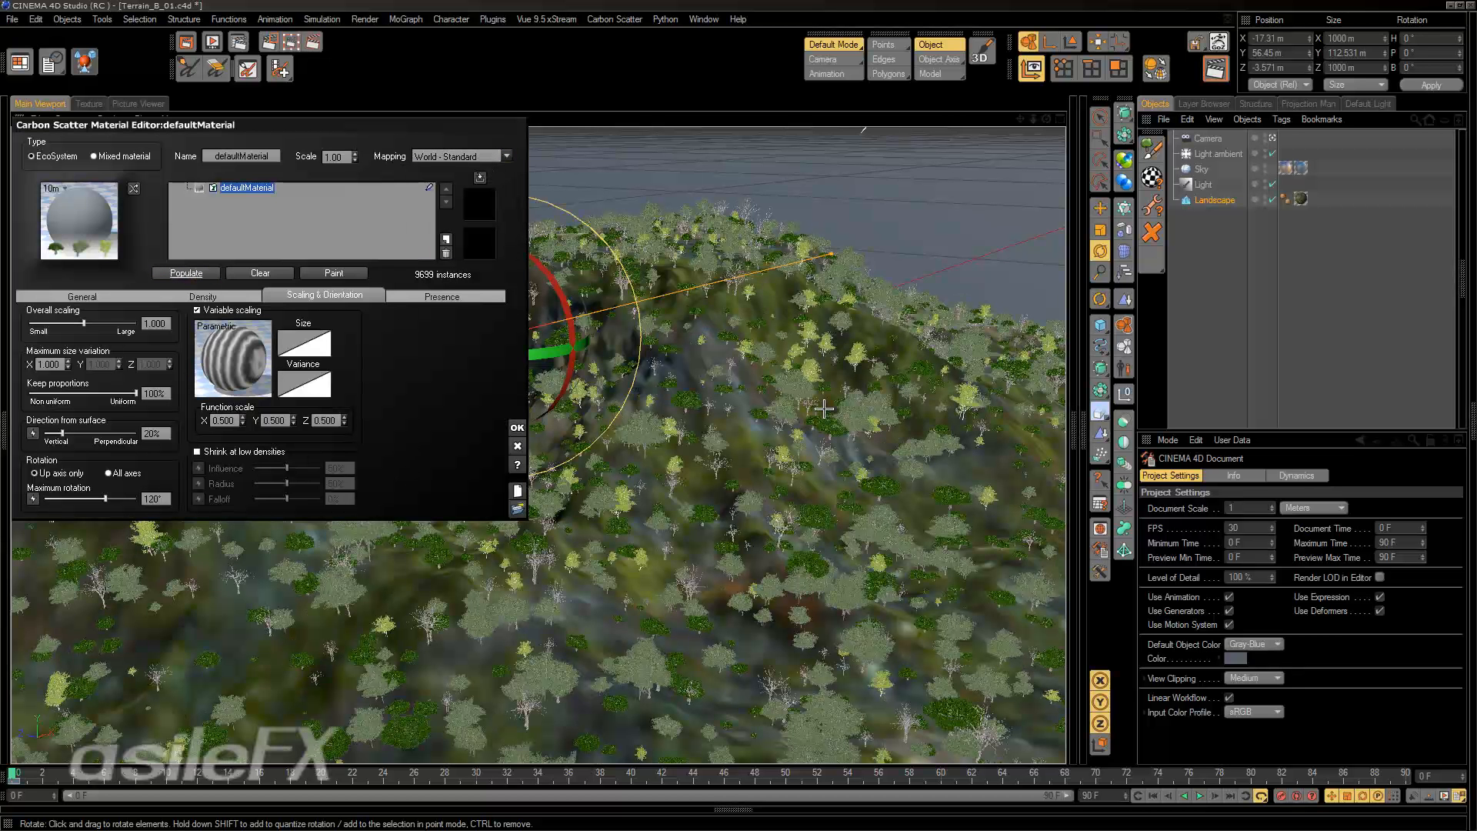
alt+drag(846, 515, 969, 526)
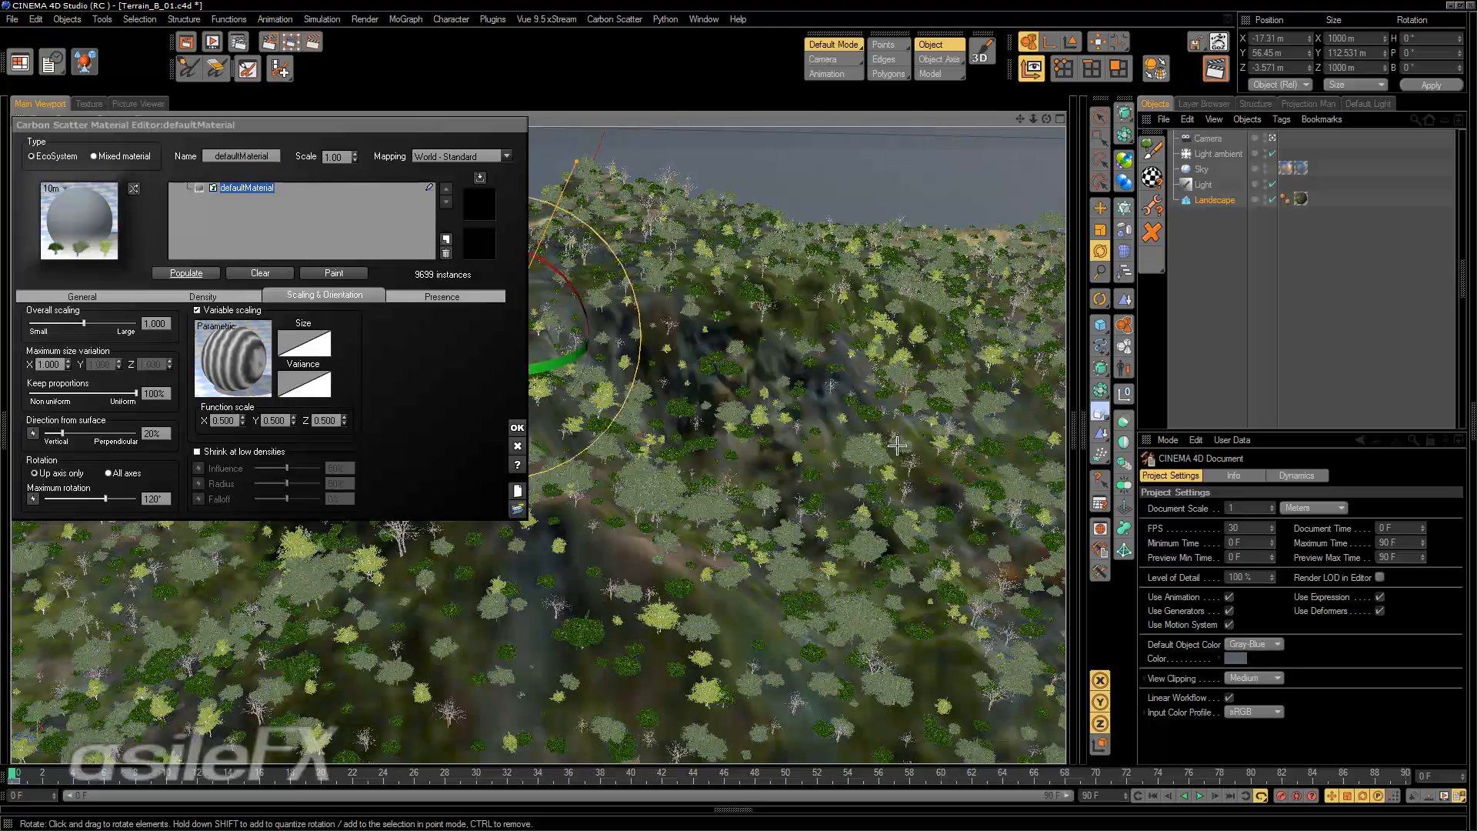
alt+right_drag(897, 445, 902, 541)
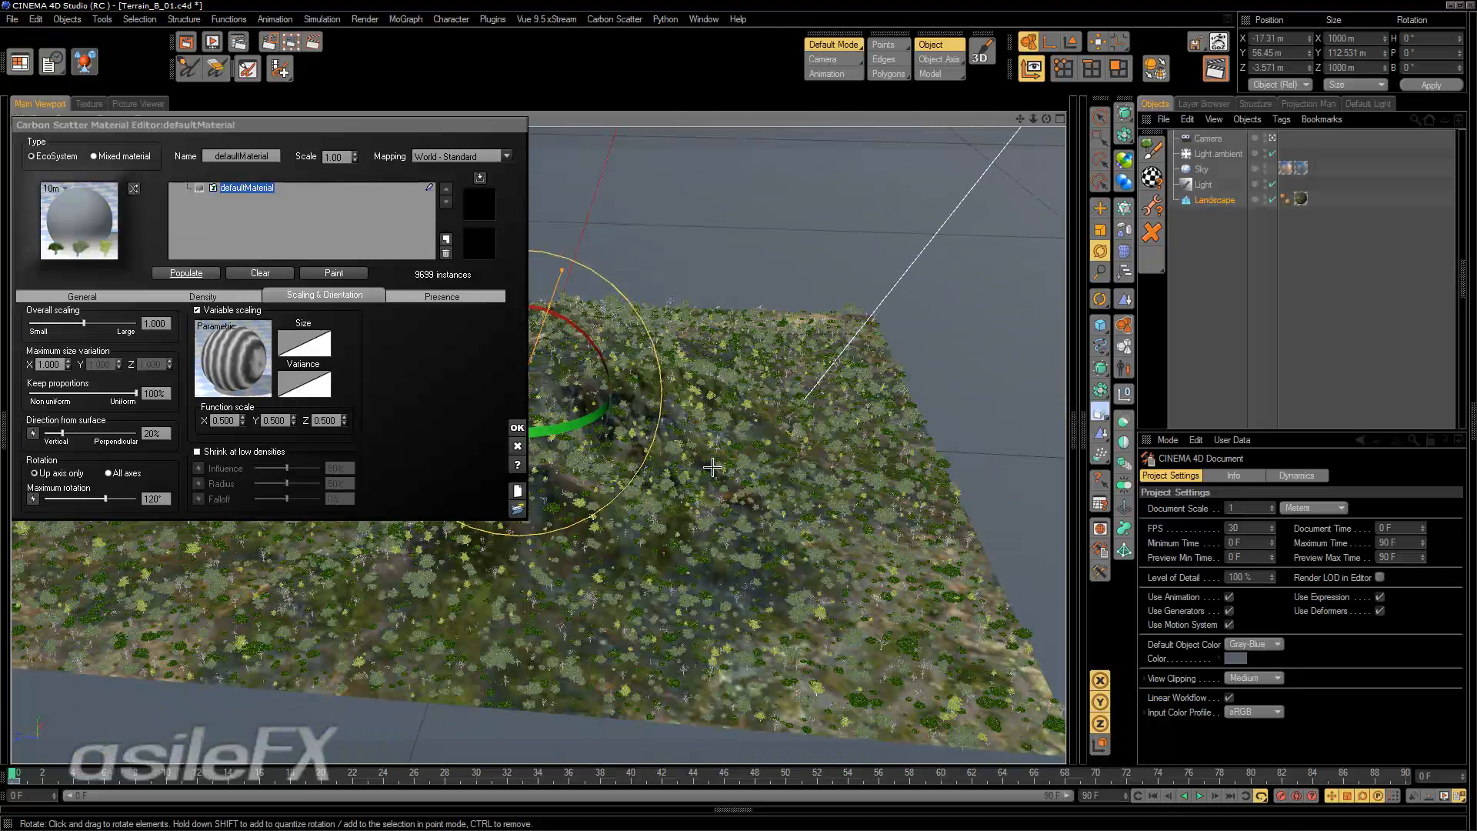
Set the variable scaling's function scale to 1 on X, Y and Z and repopulate the landscape.
double_click(224, 421)
text(1)
double_click(276, 422)
text(1)
double_click(326, 420)
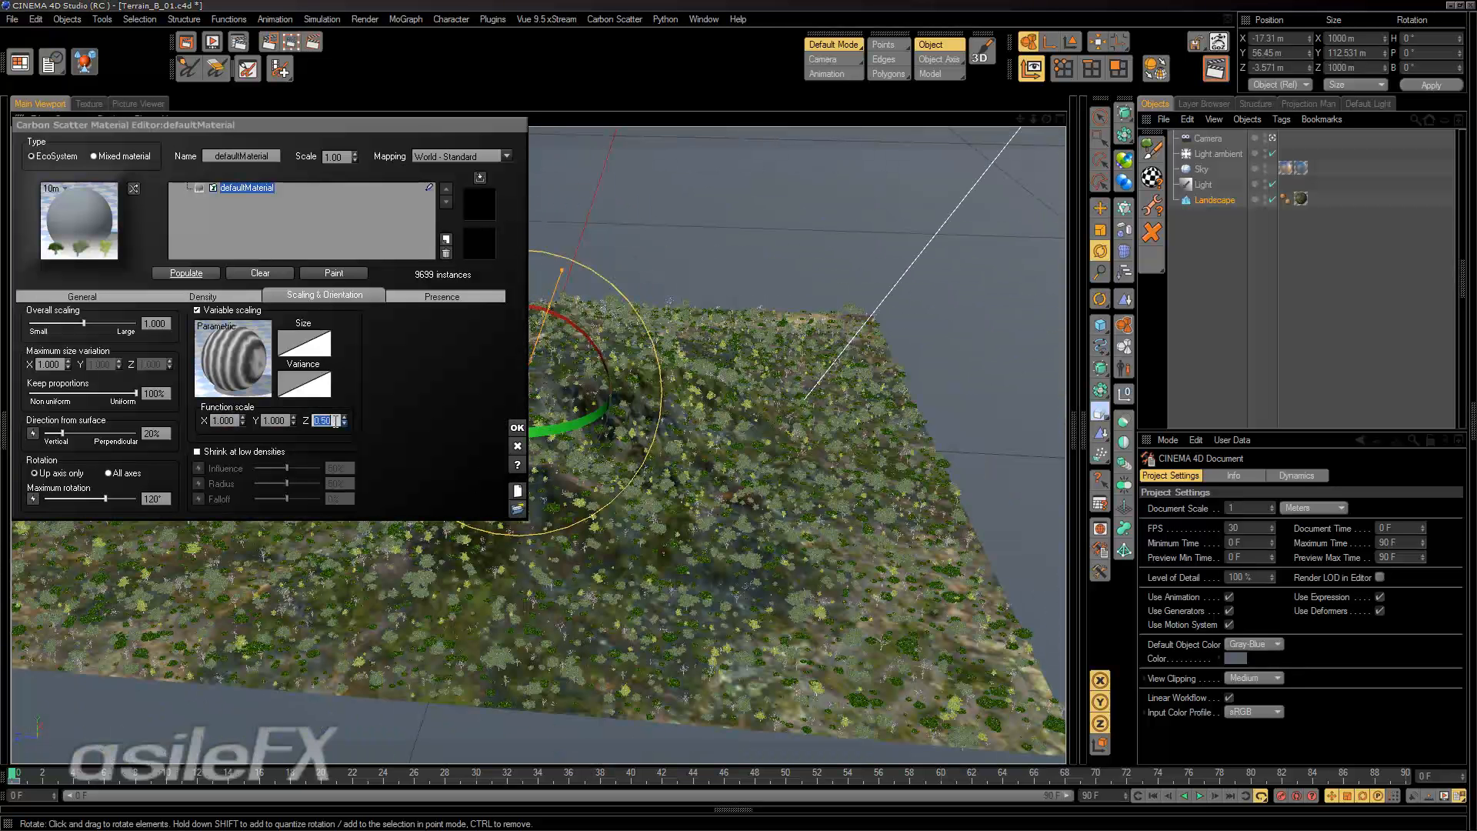
text(1)
key(Return)
click(188, 272)
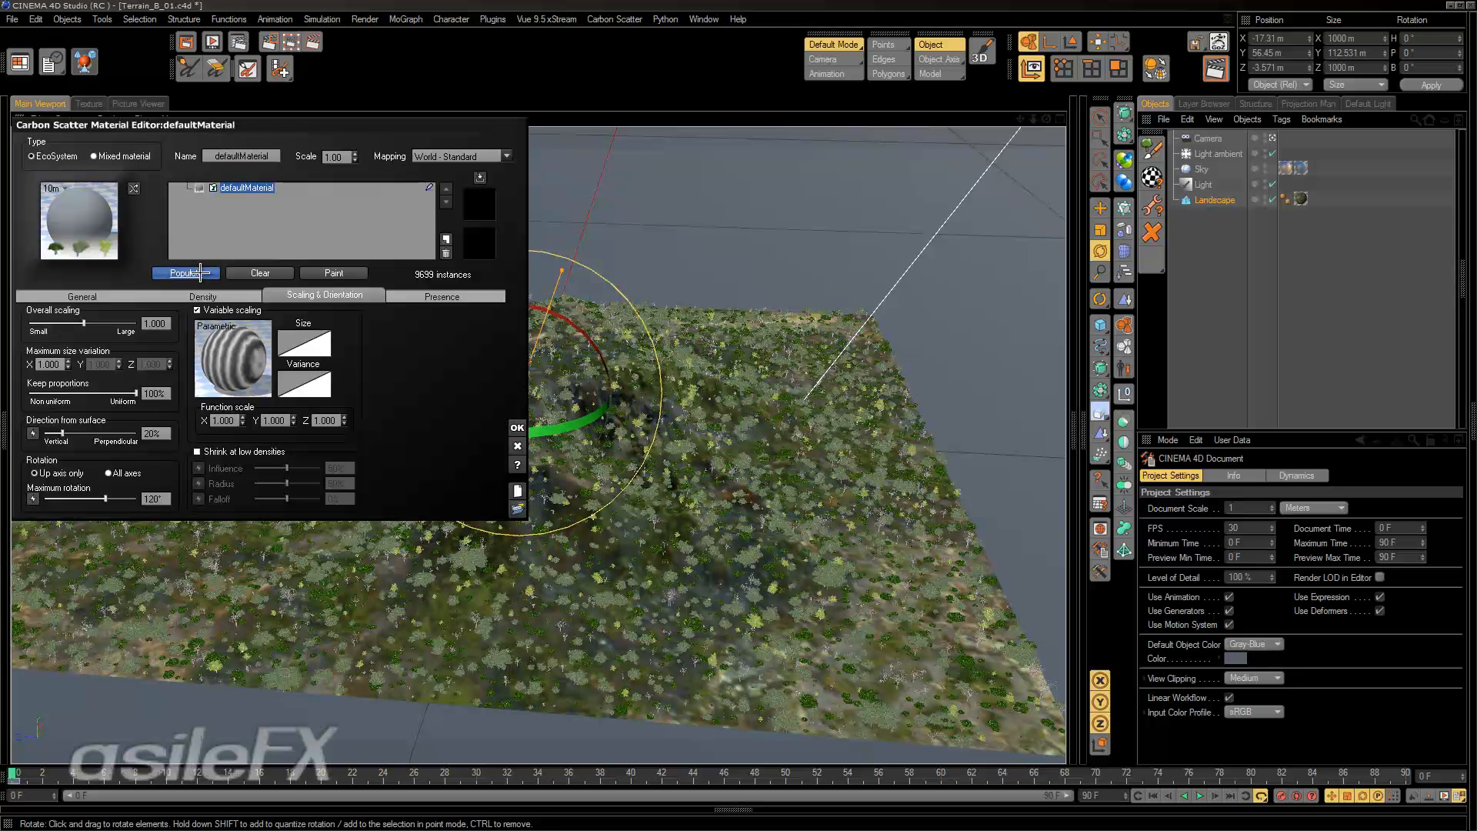
Examine the scaling function's node graph, spacing out the two multiply nodes and checking the Water Wave and Basic Repeater settings.
right_click(235, 337)
click(258, 346)
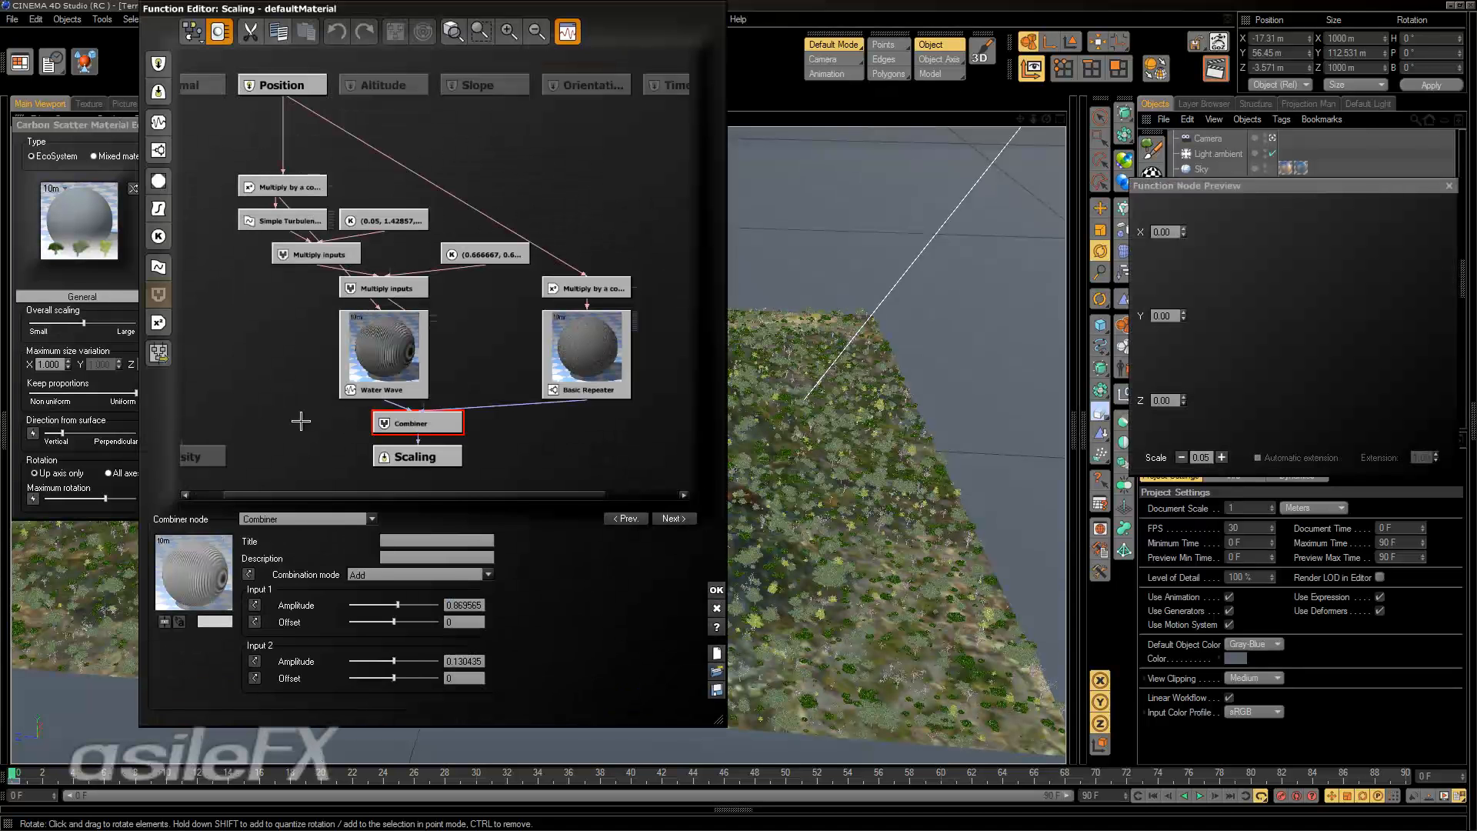
click(385, 360)
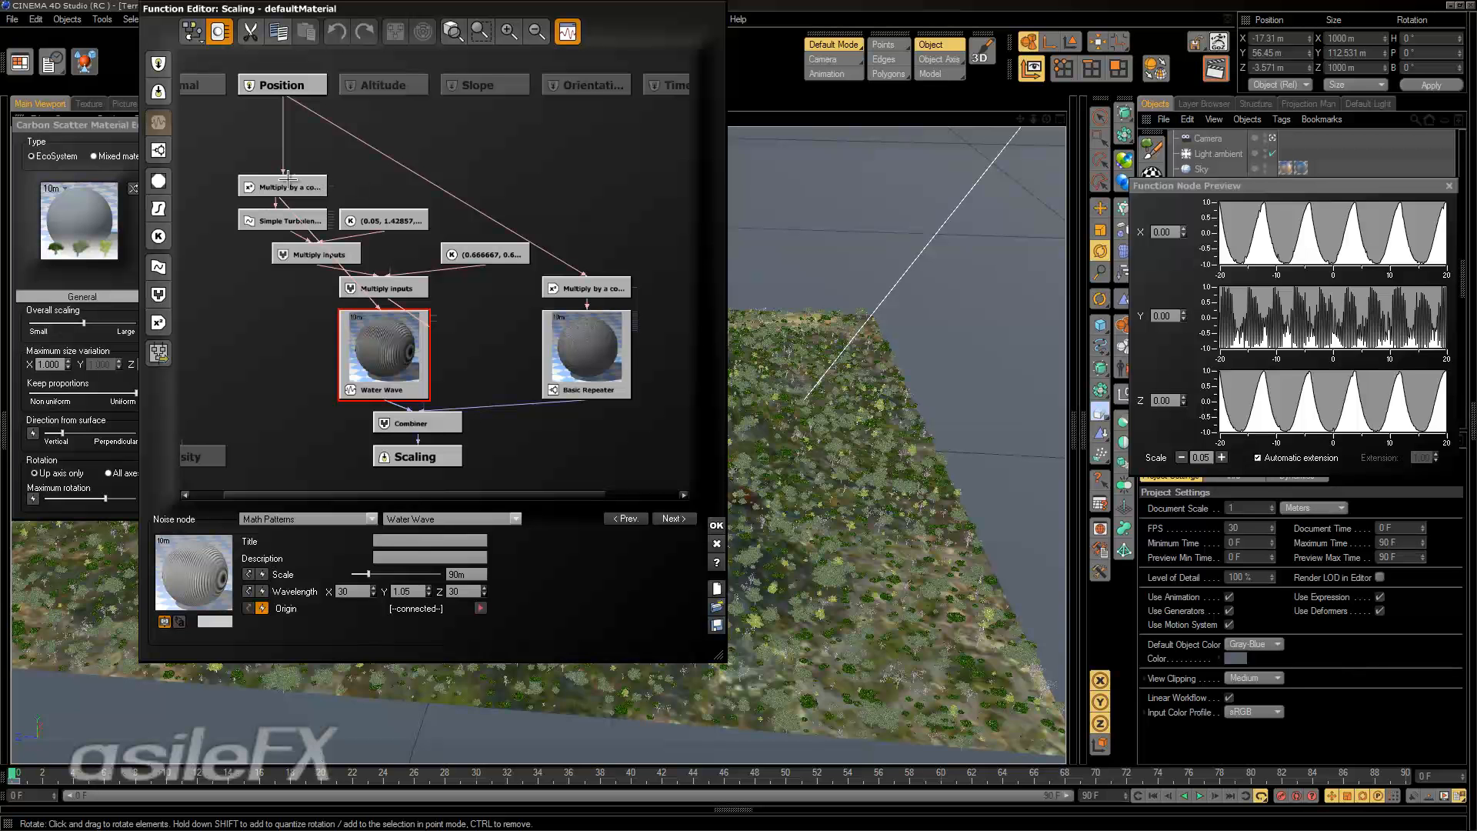
drag(265, 189, 265, 155)
drag(600, 291, 597, 180)
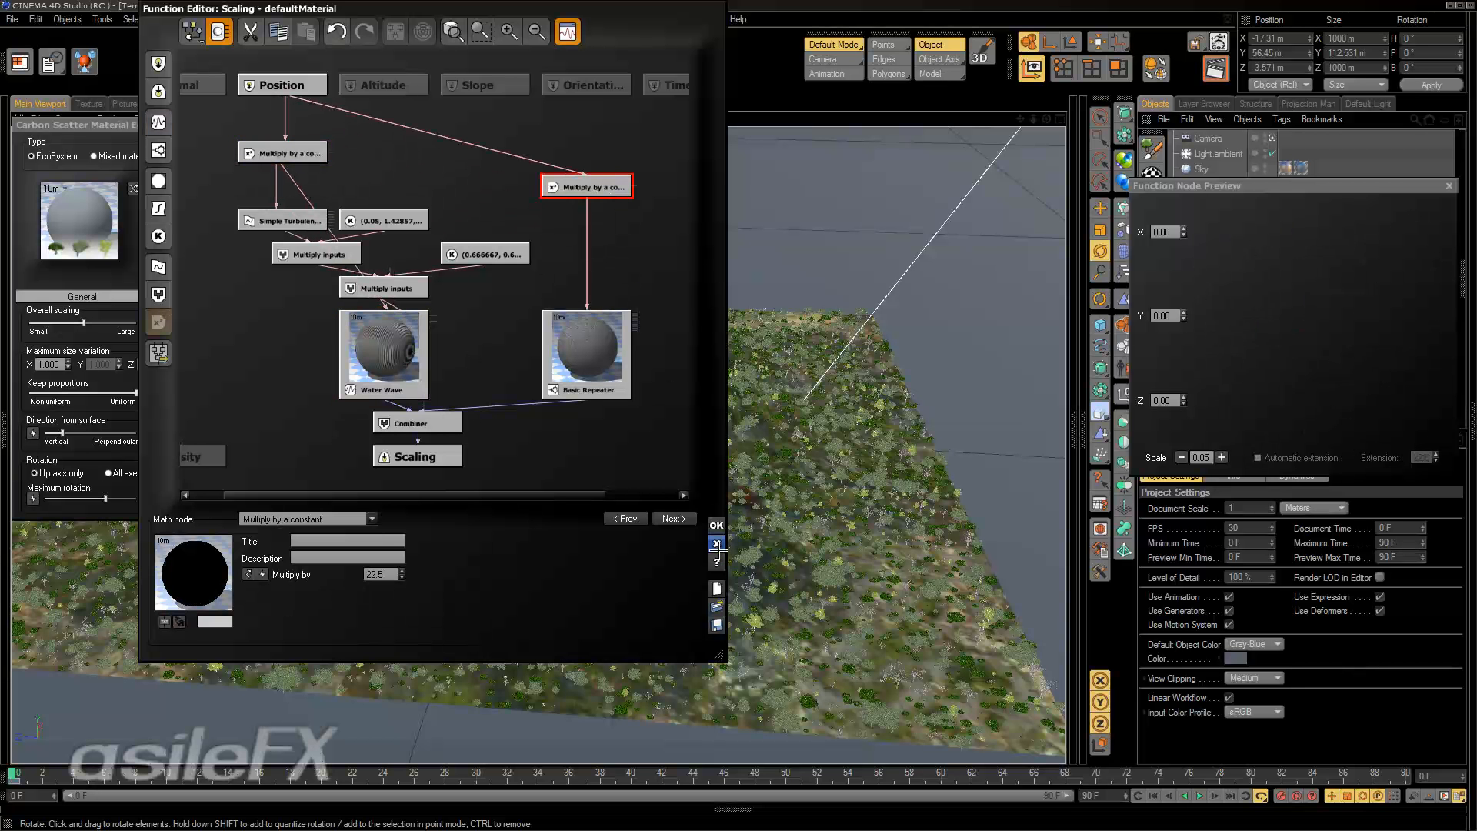
click(591, 340)
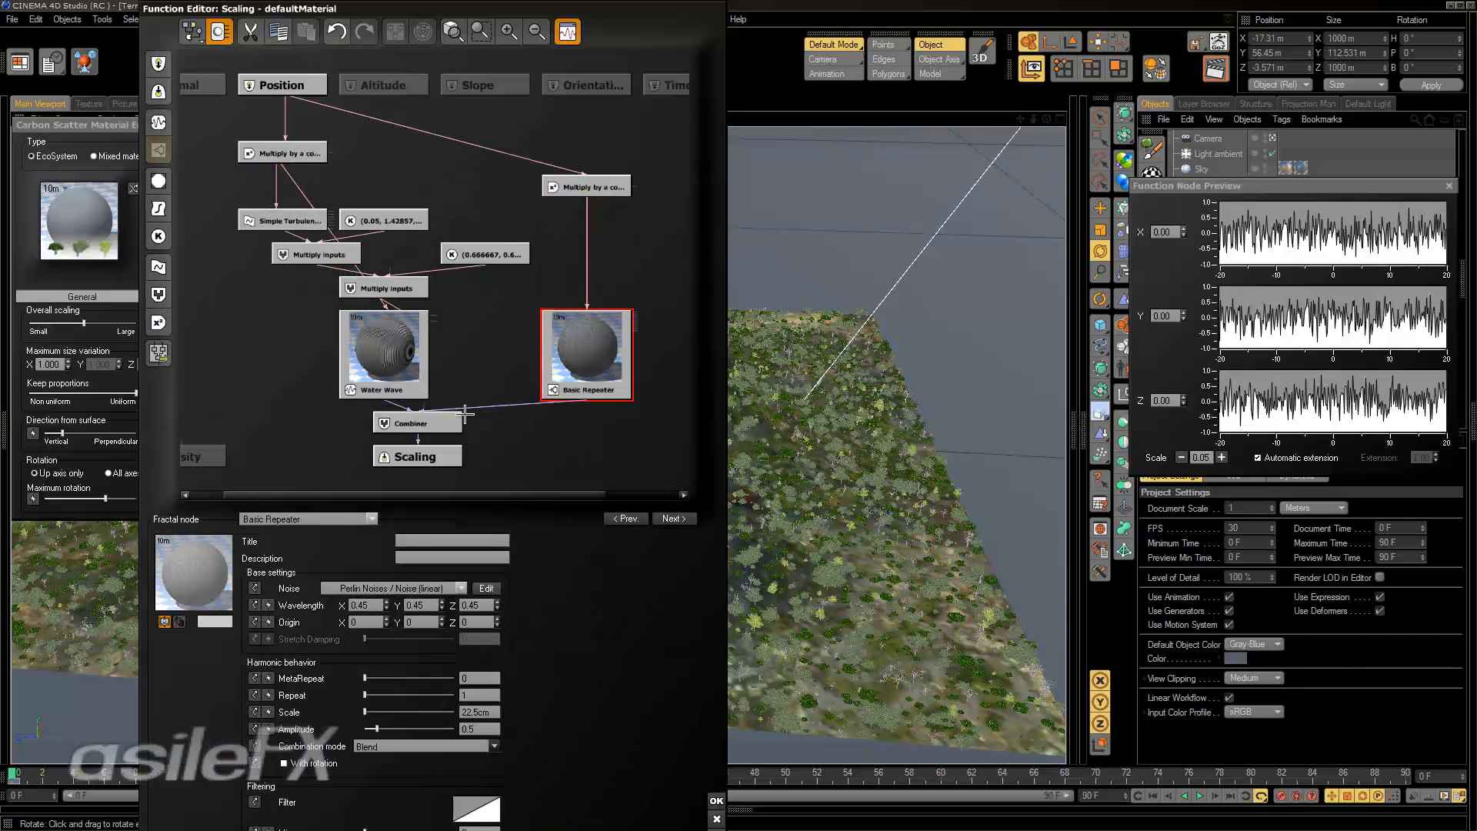
click(391, 350)
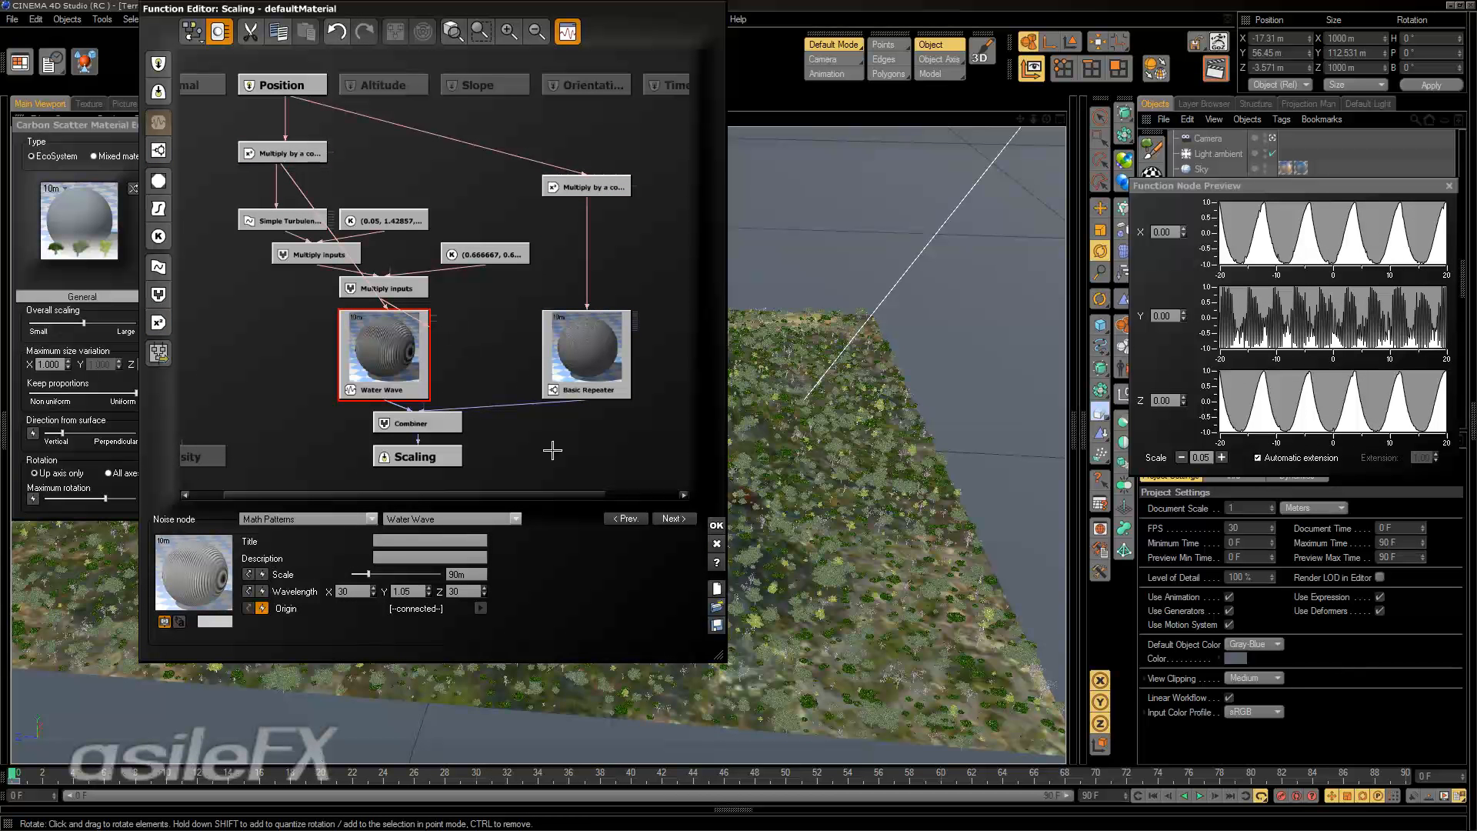
click(573, 358)
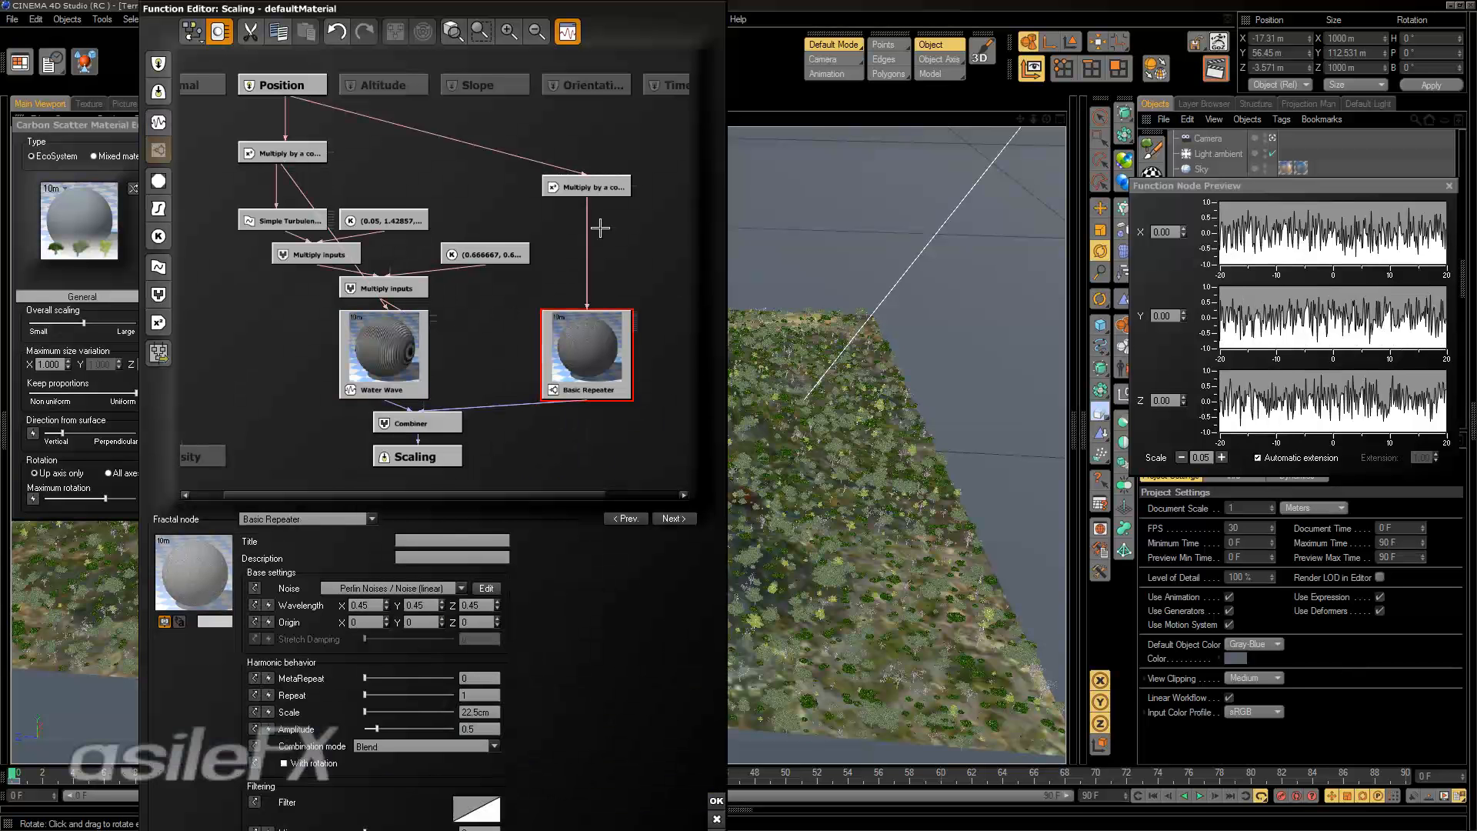
click(619, 187)
click(714, 525)
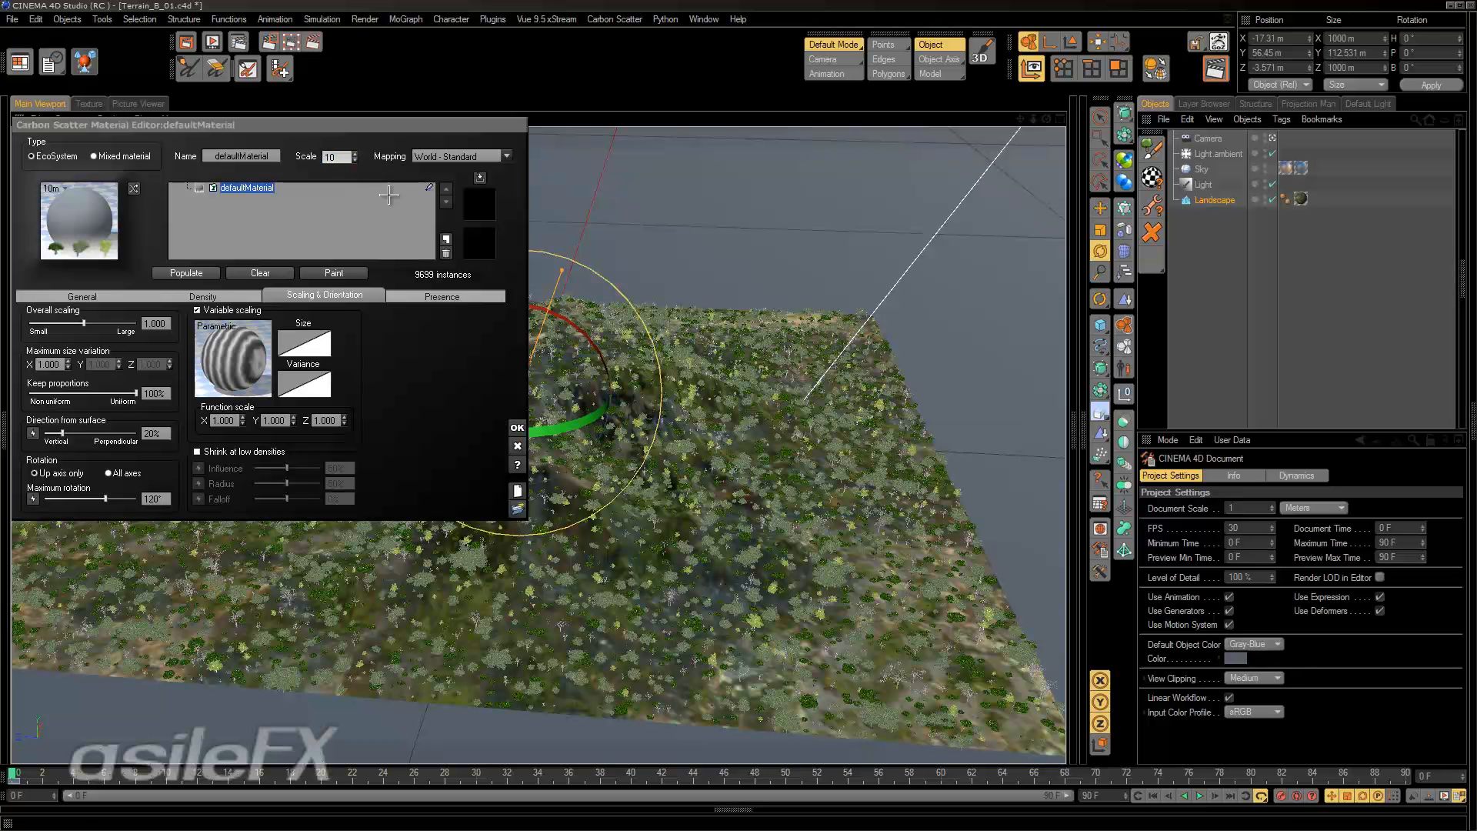
Set the material's overall scale to 10 and then to 100, repopulating the landscape with each value.
click(389, 195)
click(186, 272)
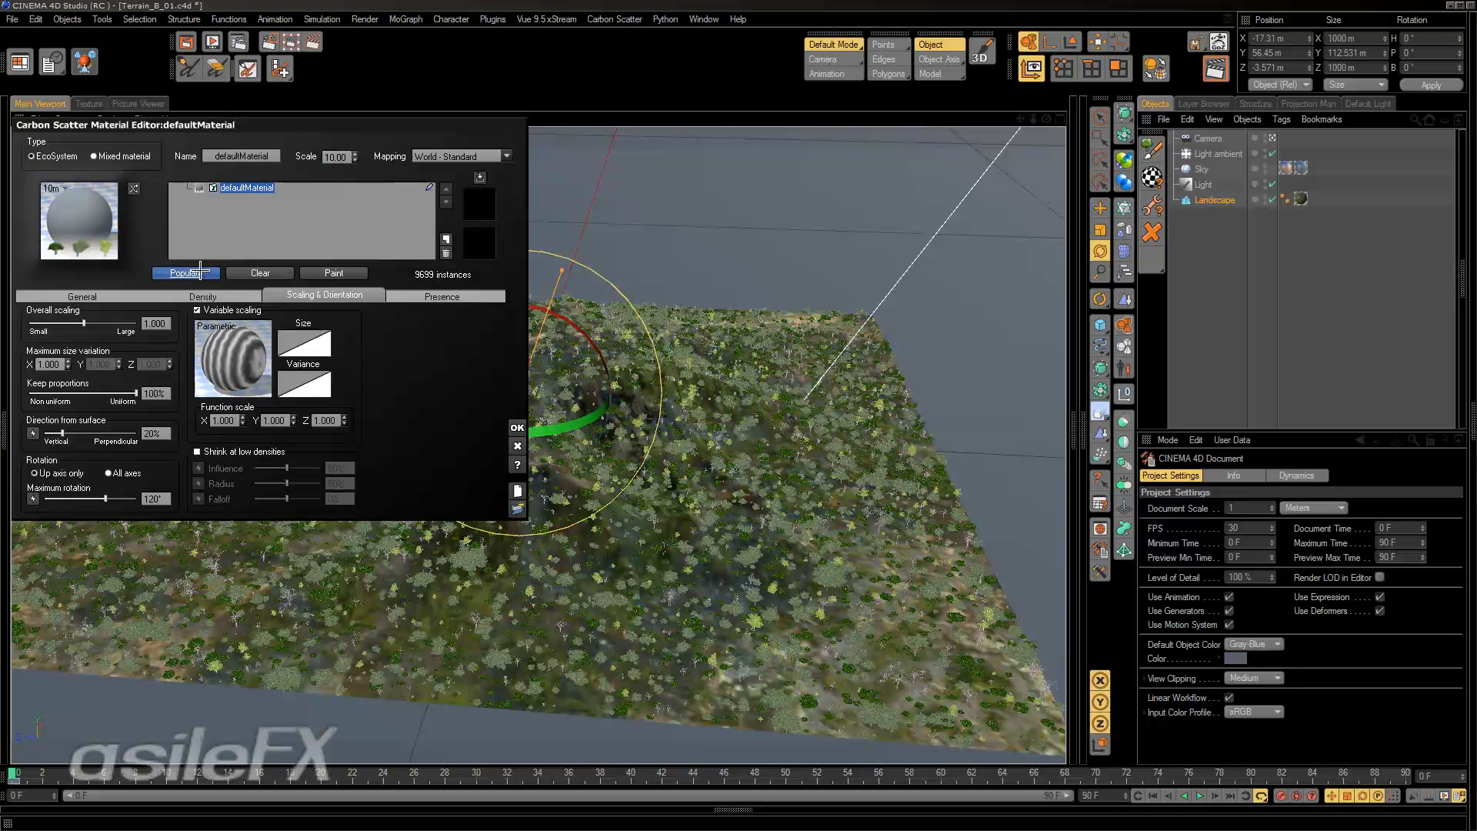
click(338, 157)
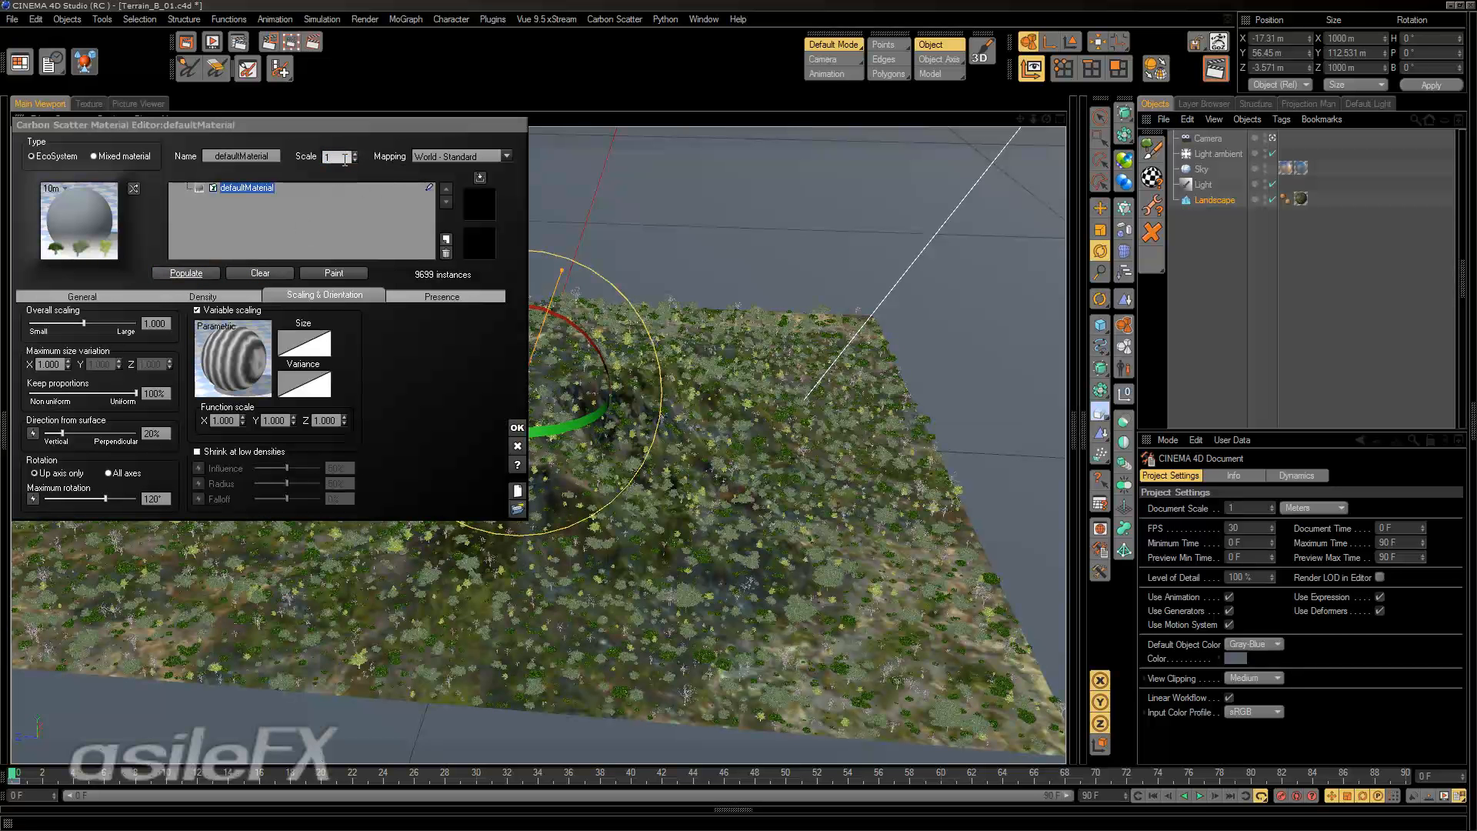
key(Return)
click(186, 273)
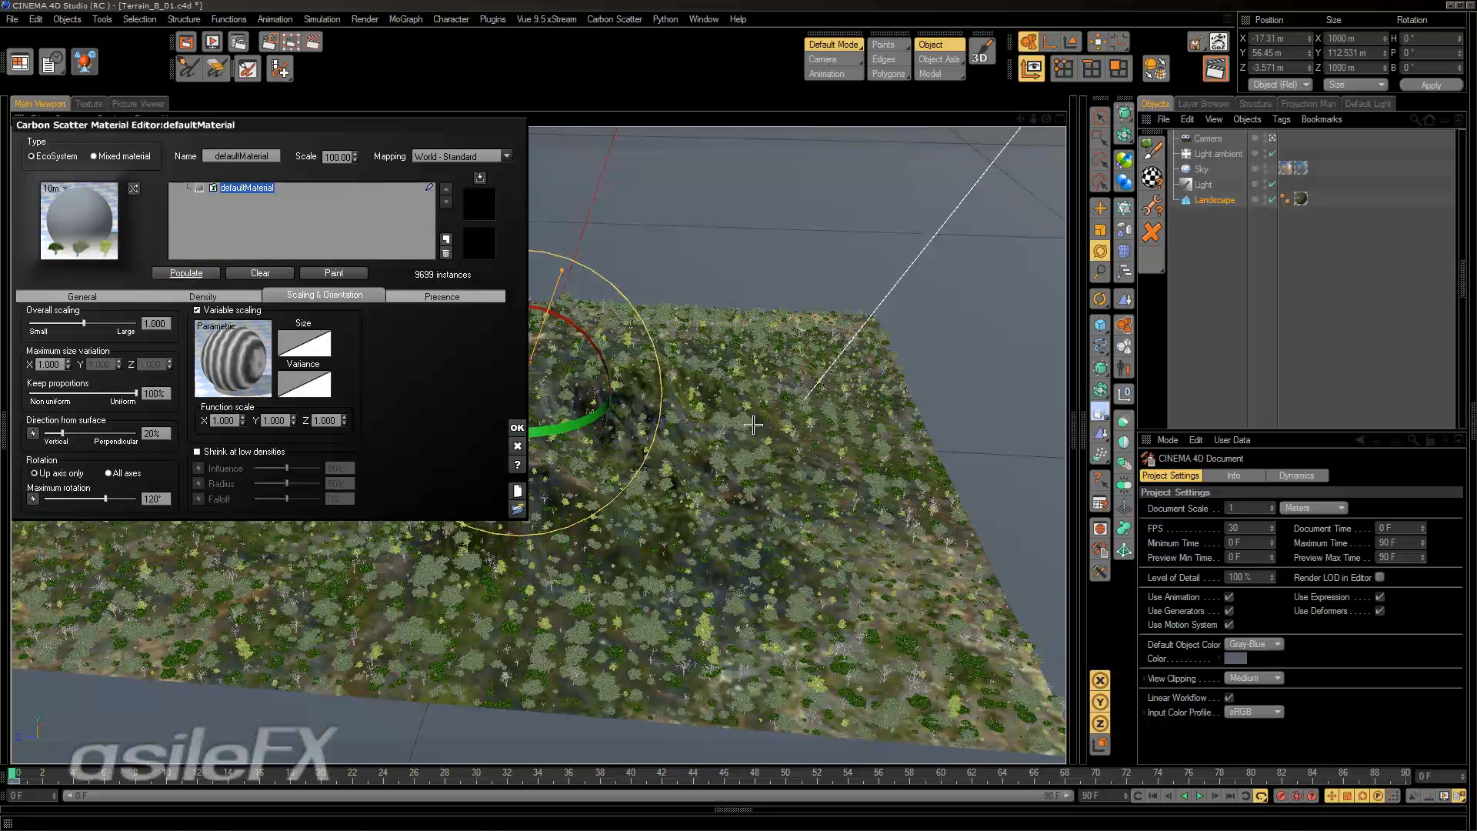
Set the material's overall scale to 200 and then to 300, repopulating the landscape with each value.
alt+drag(687, 504, 686, 504)
double_click(337, 157)
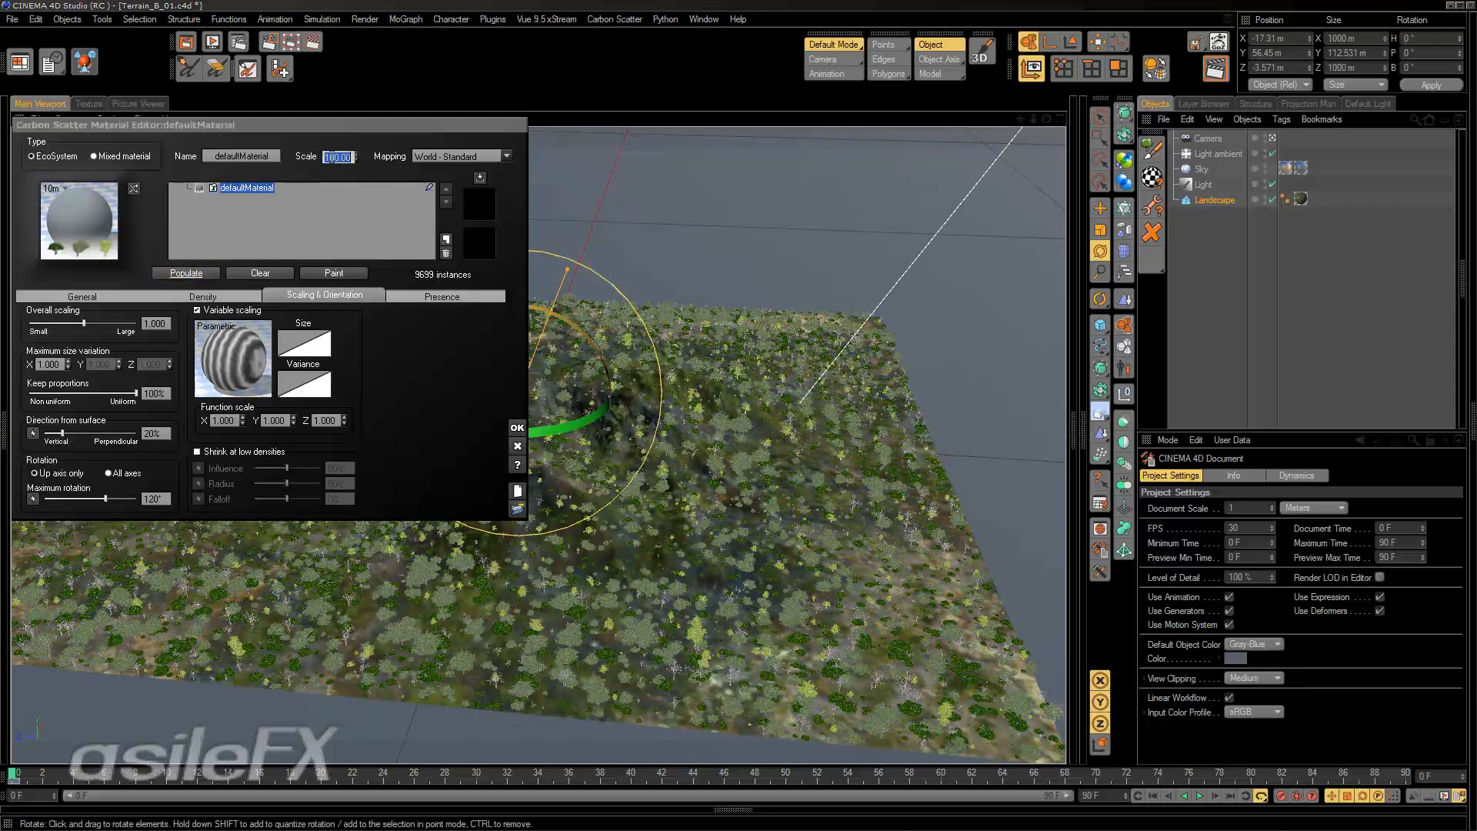
text(200)
key(Return)
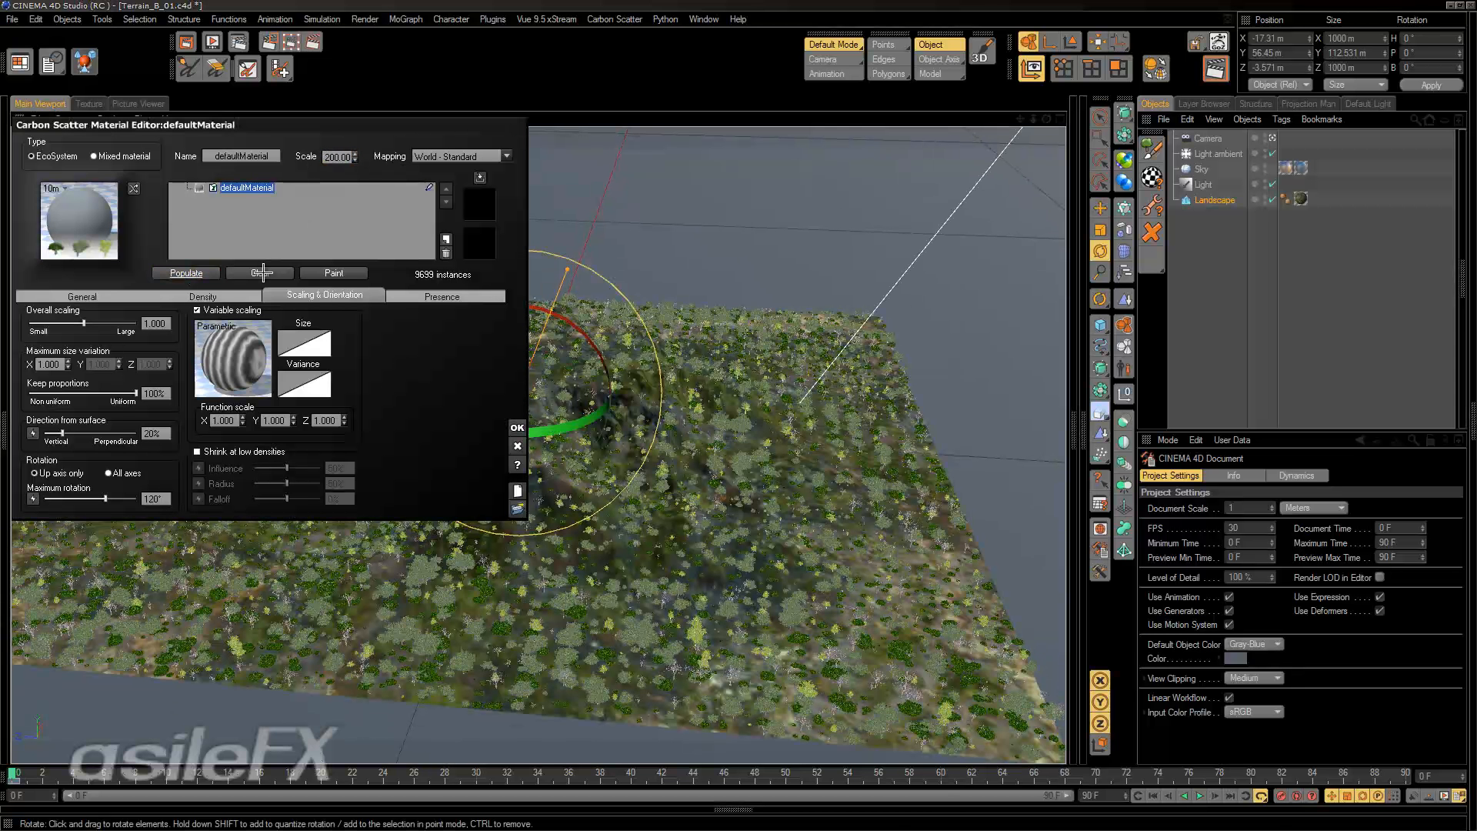
click(186, 274)
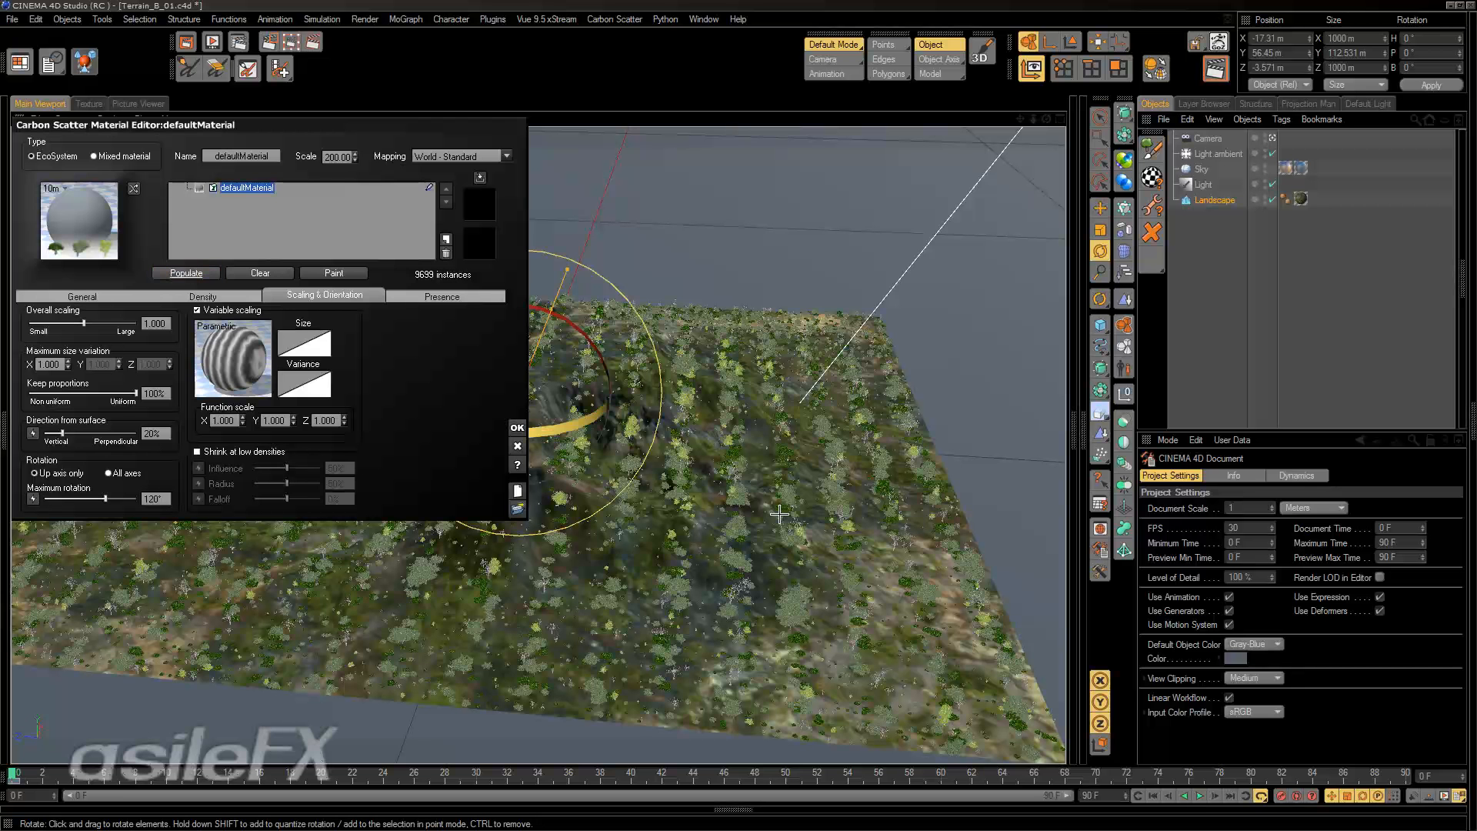
double_click(339, 156)
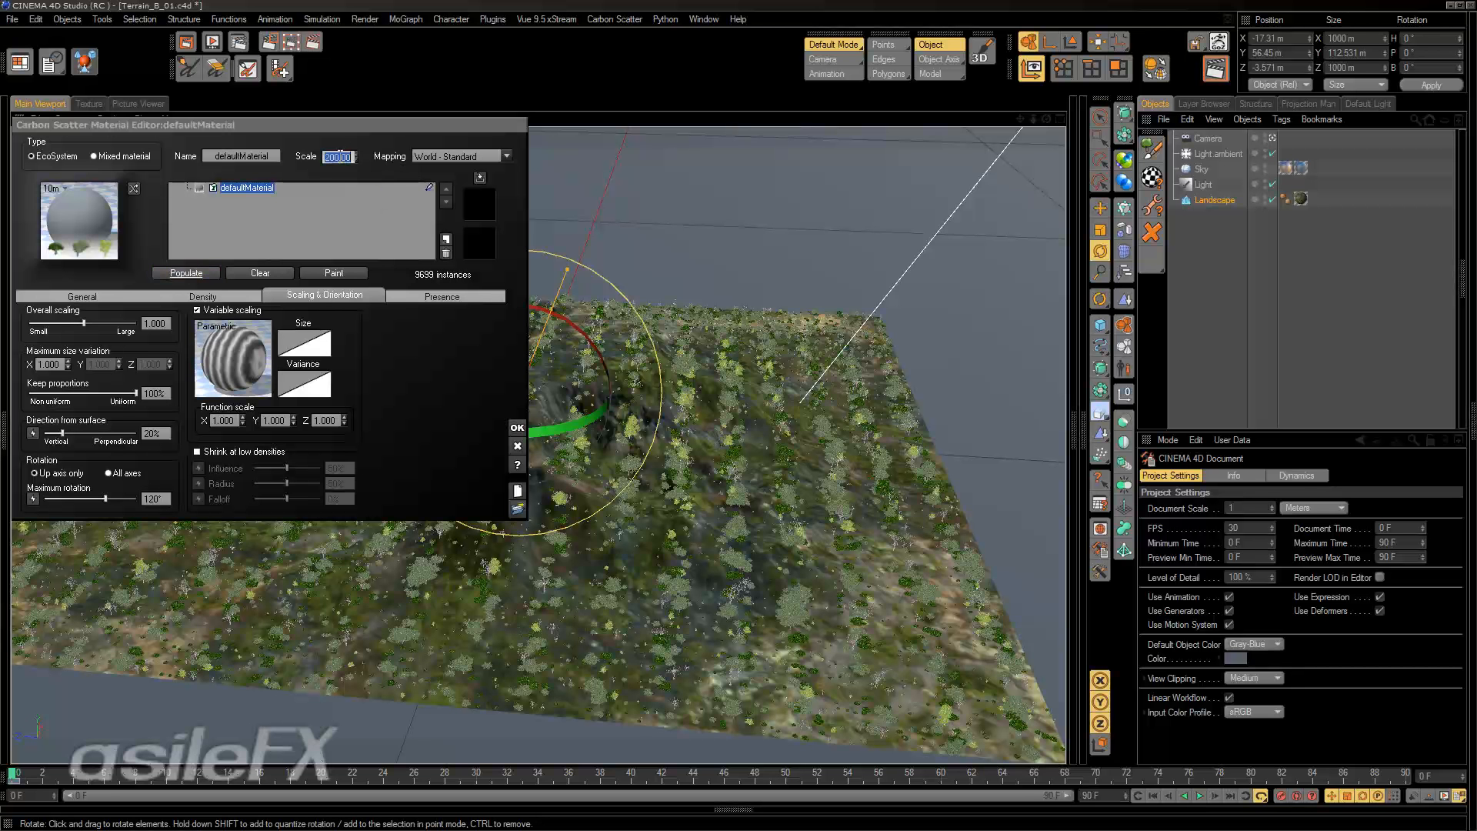
text(300)
key(Return)
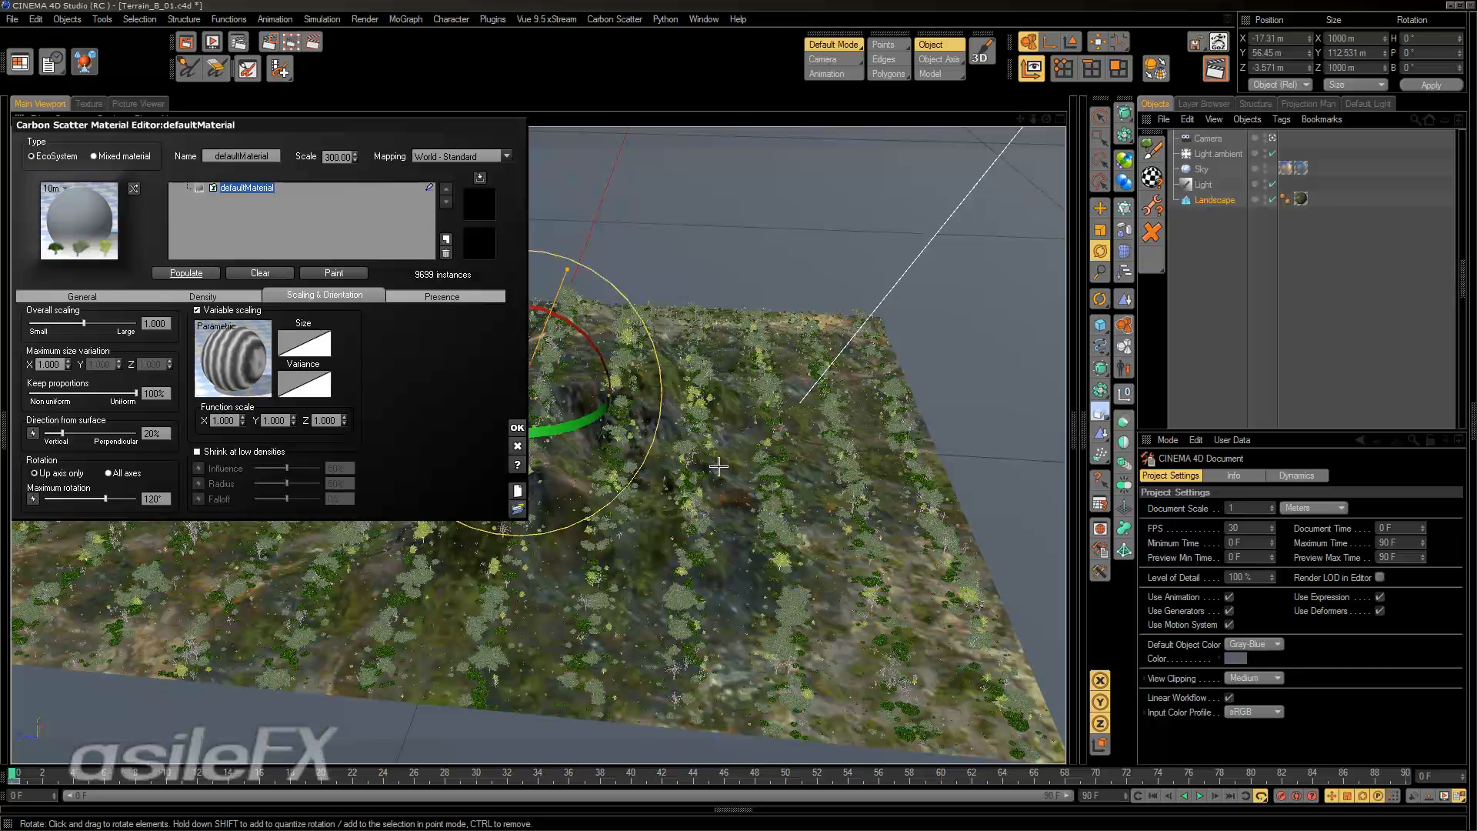
Set the material's scale to 1, reset the variable scaling function and repopulate the landscape.
double_click(337, 157)
text(1)
key(Return)
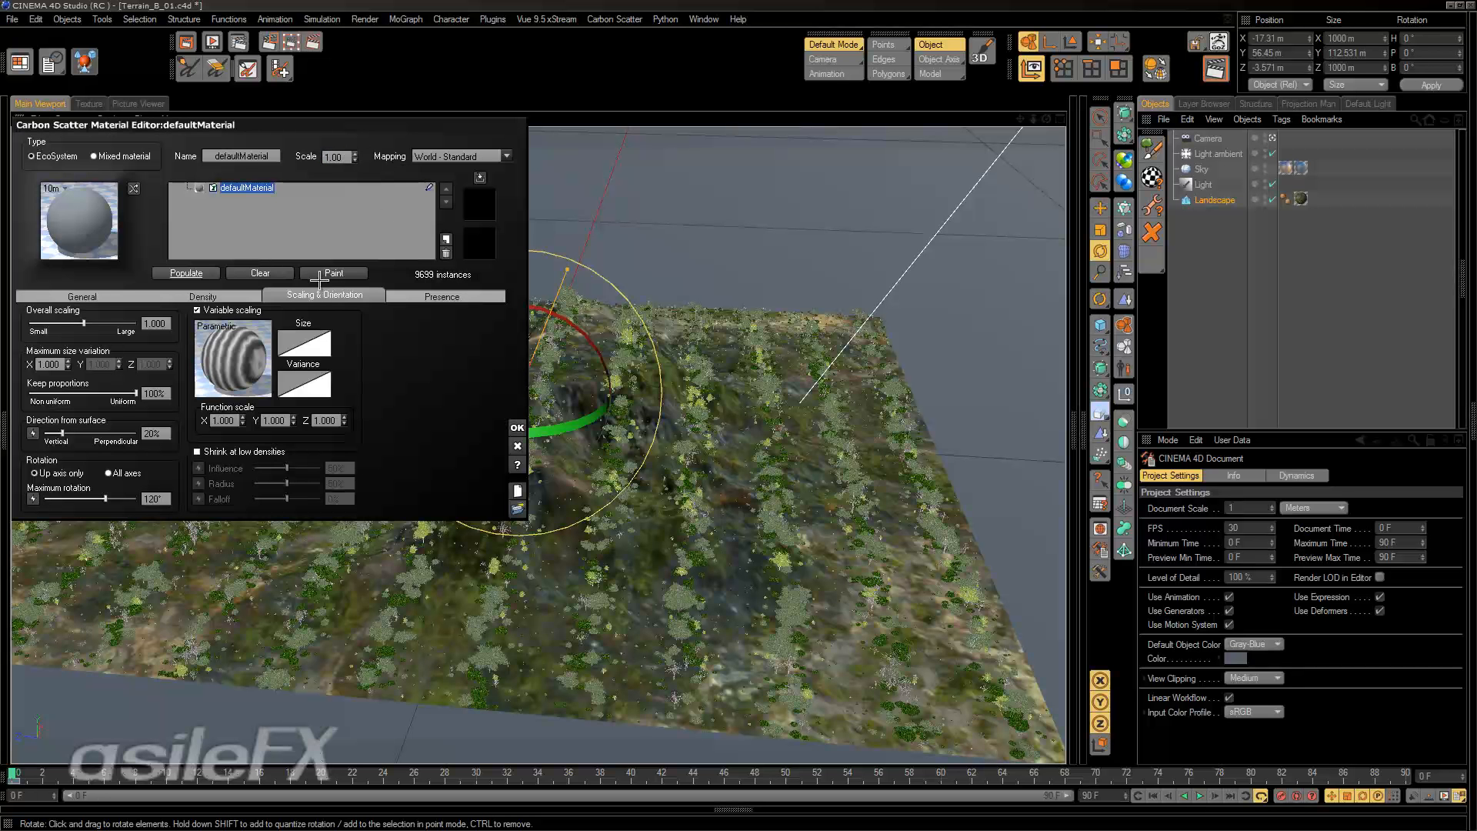
right_click(232, 348)
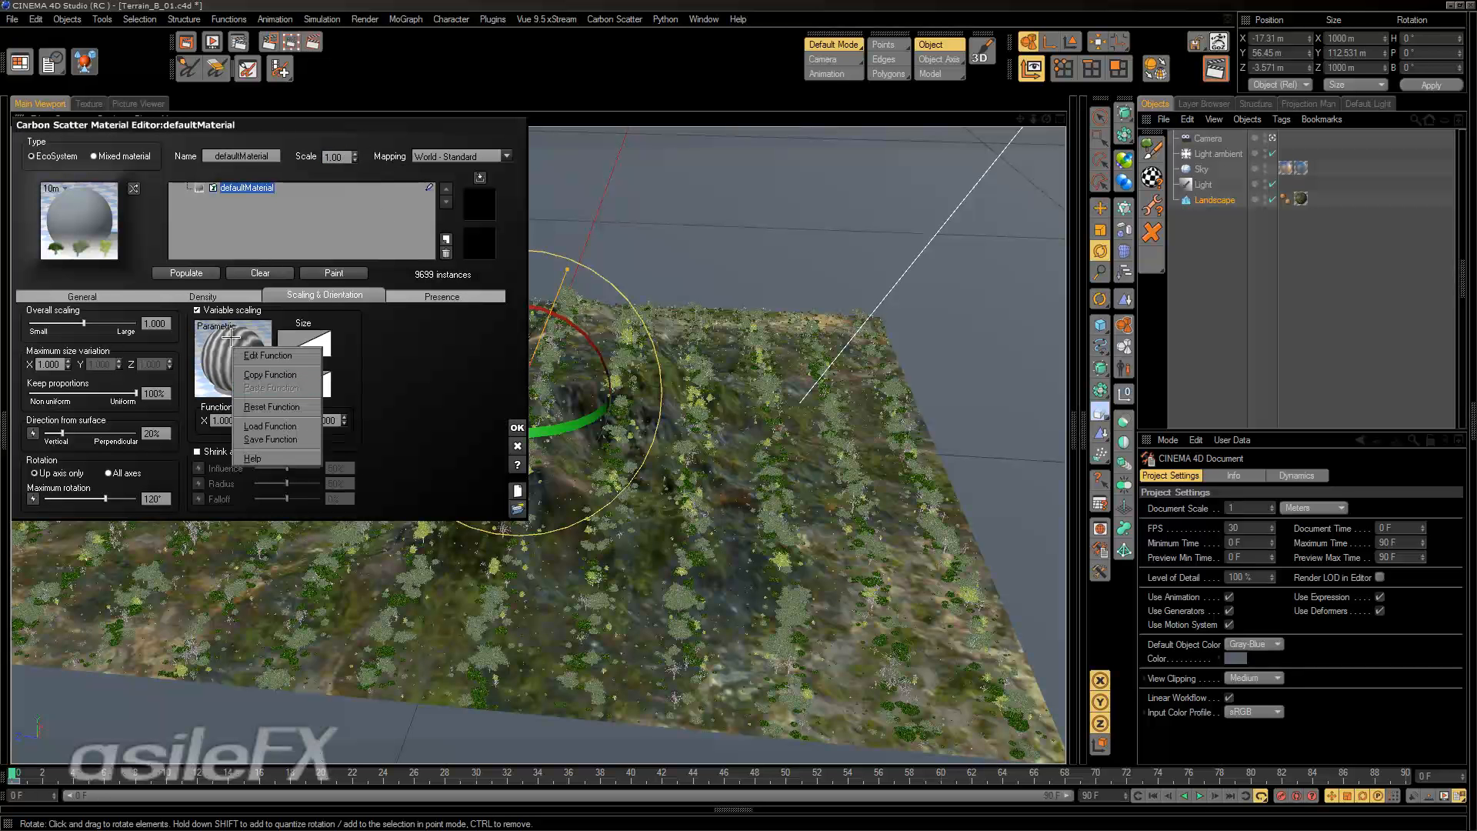
click(271, 406)
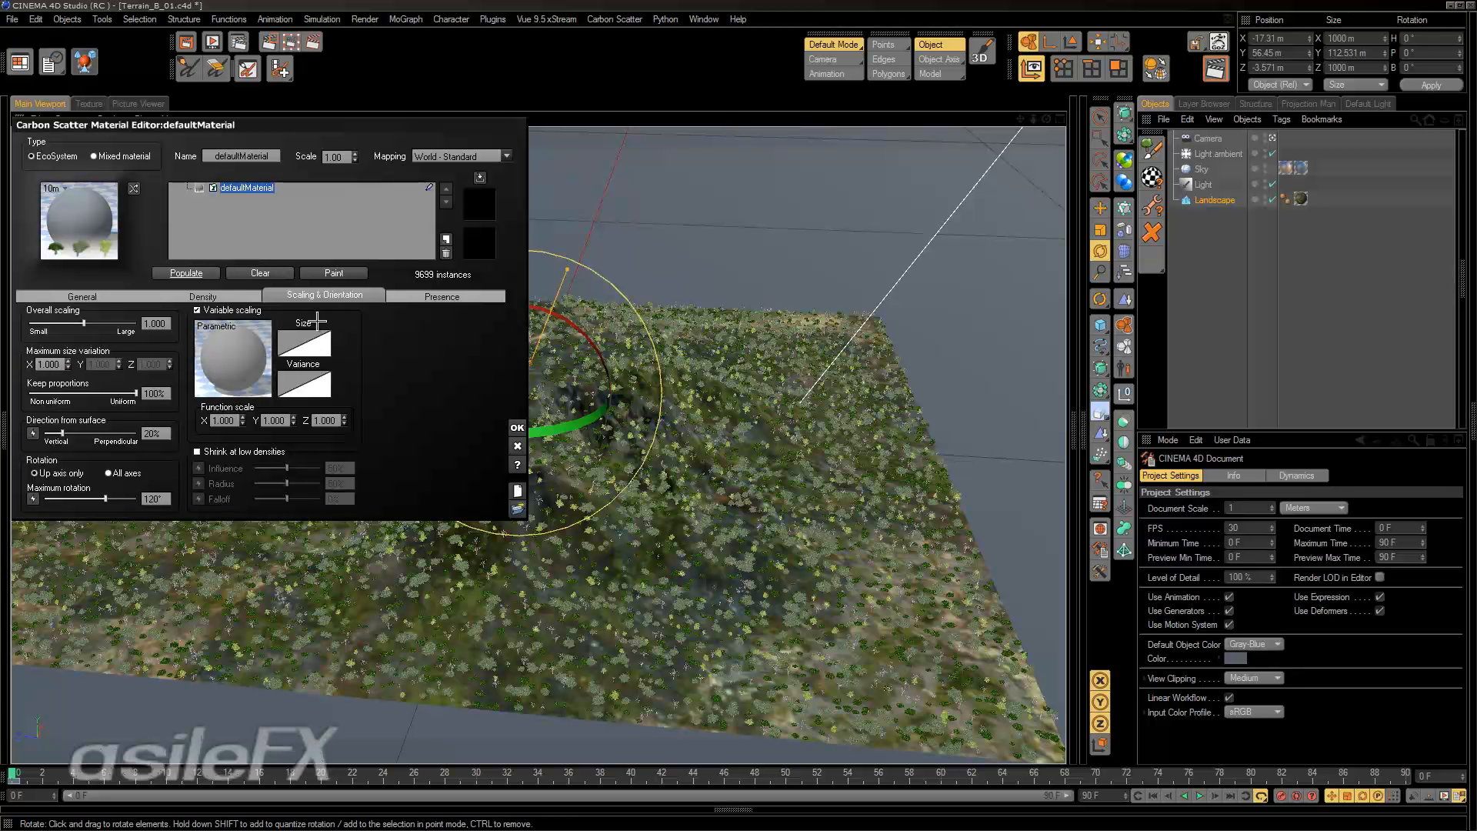
Clear all tree instances from the landscape and populate it again.
click(260, 273)
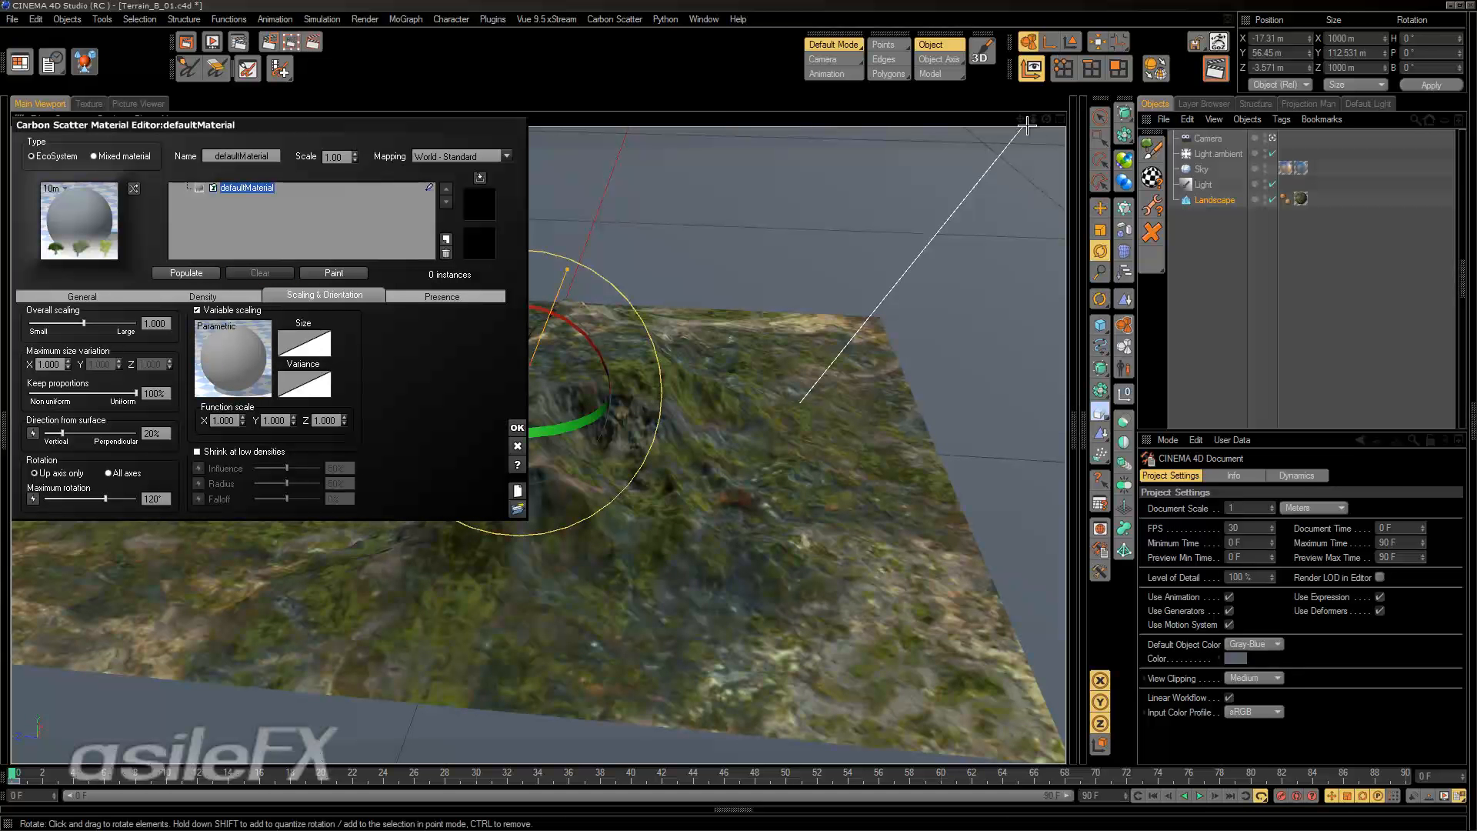
drag(1034, 118, 1291, 73)
alt+drag(962, 555, 827, 422)
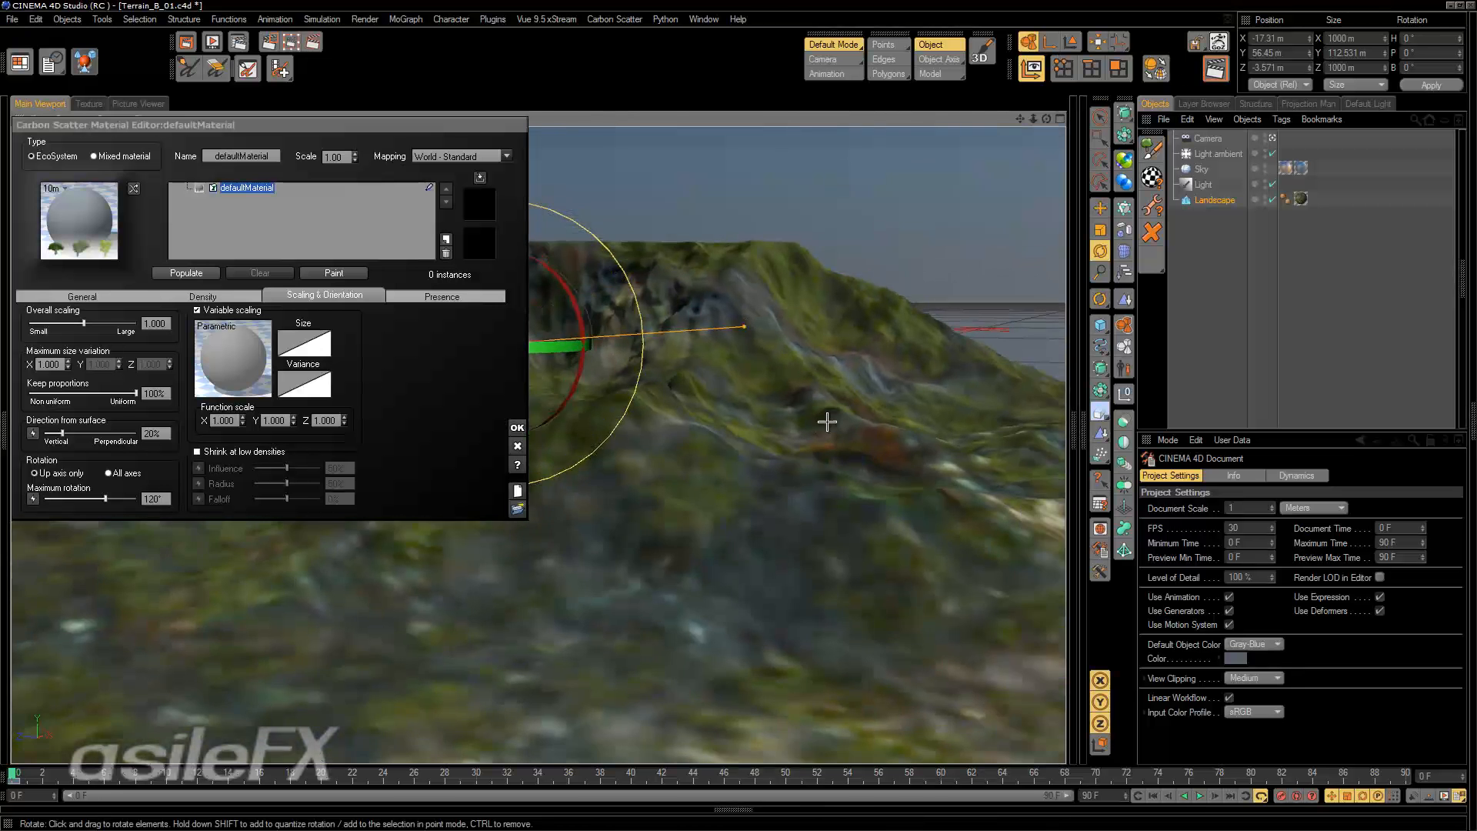
click(186, 273)
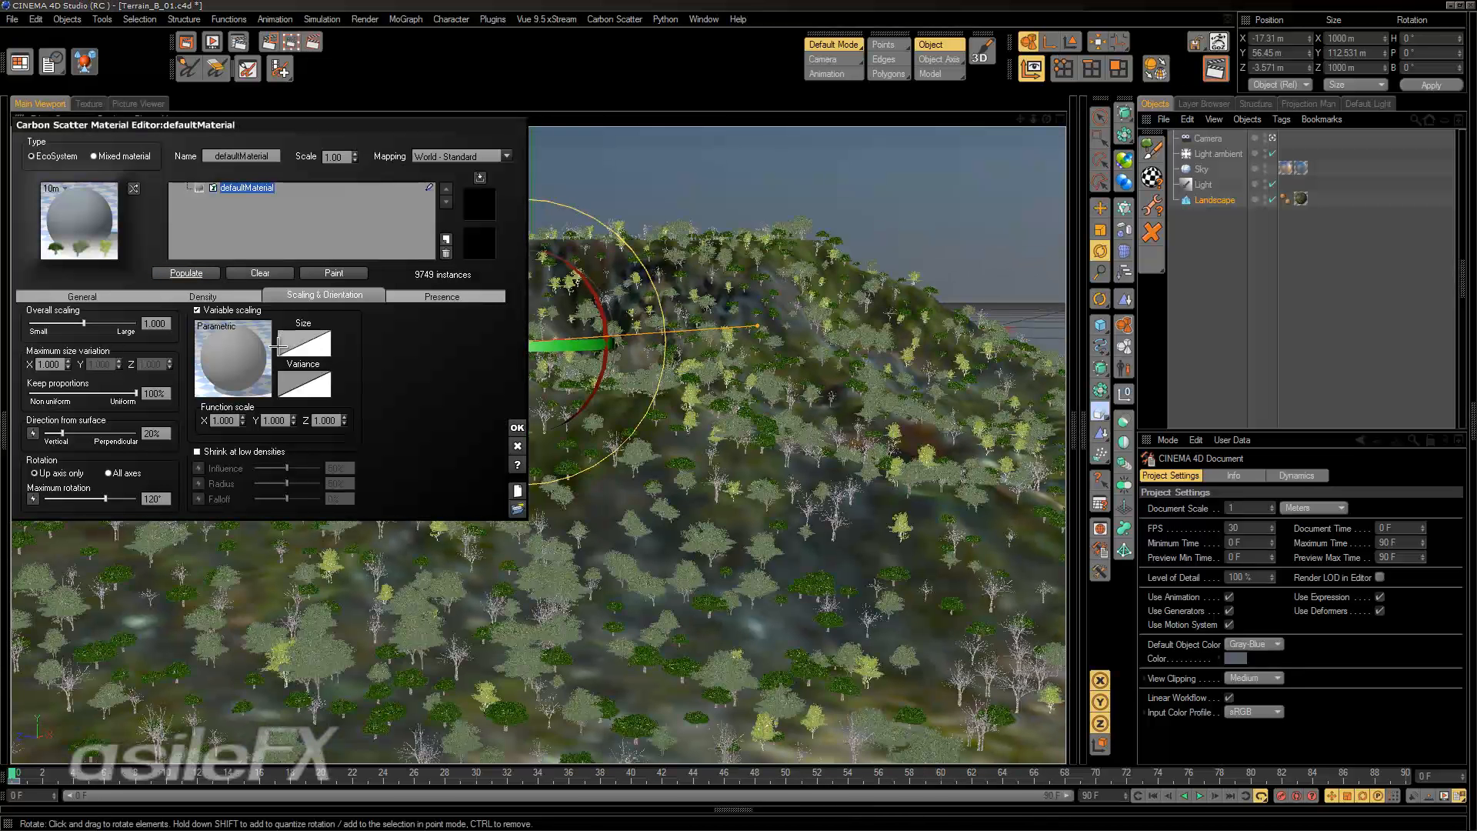
Open the variable scaling function for editing, shift its input nodes down and widen the Function Editor window.
right_click(277, 346)
click(296, 332)
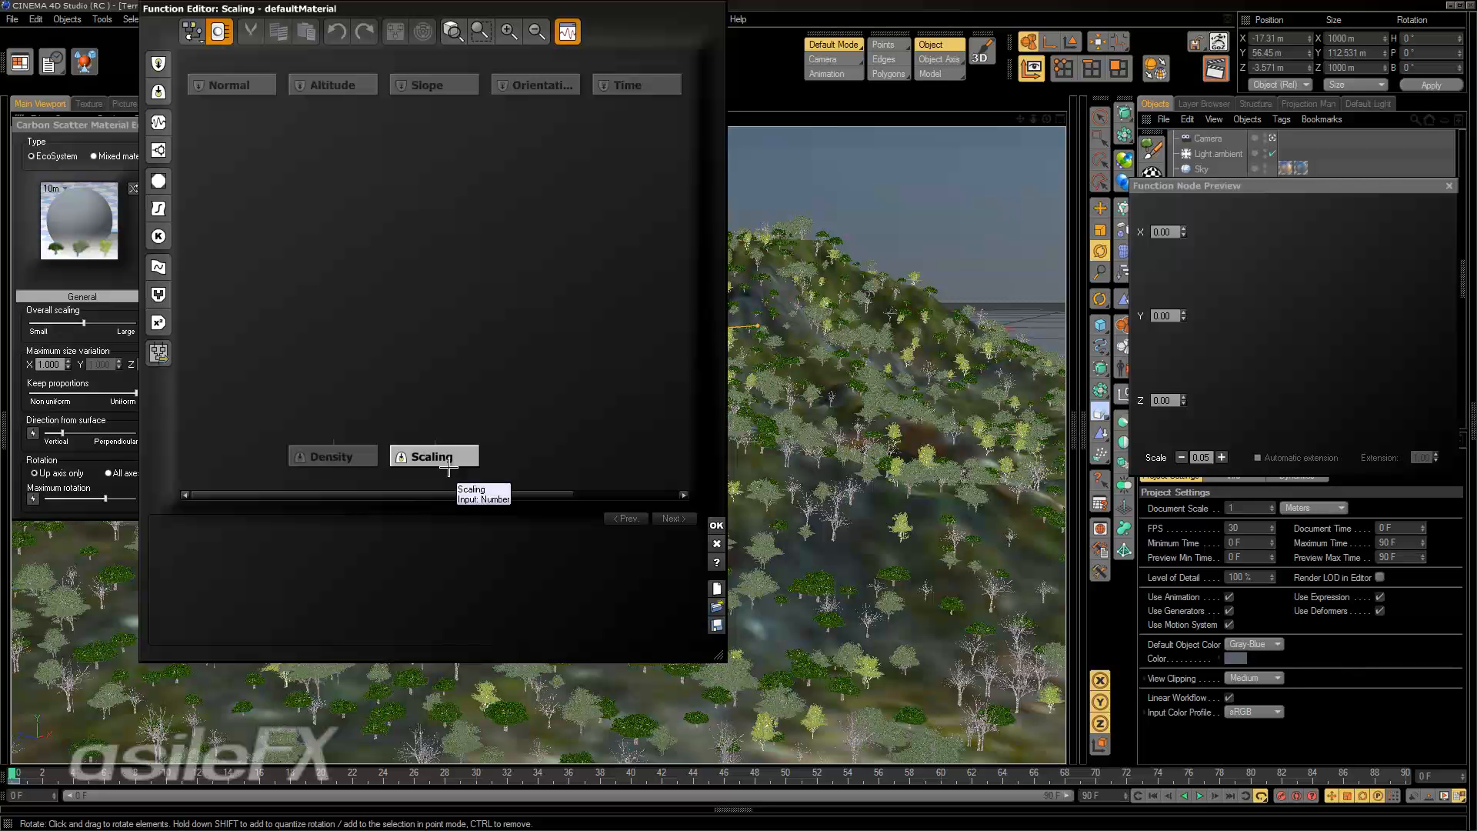
click(459, 86)
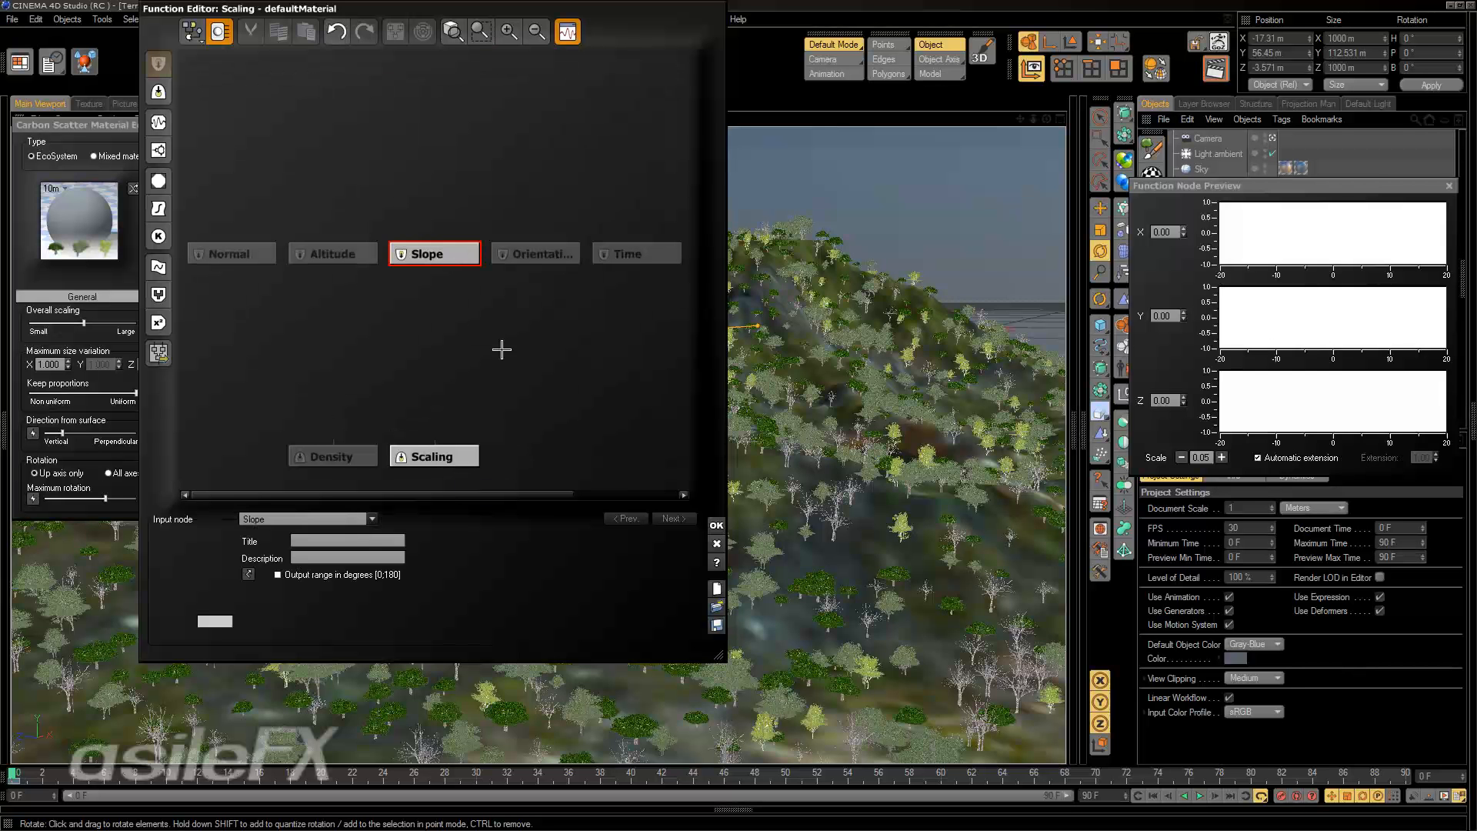
click(527, 289)
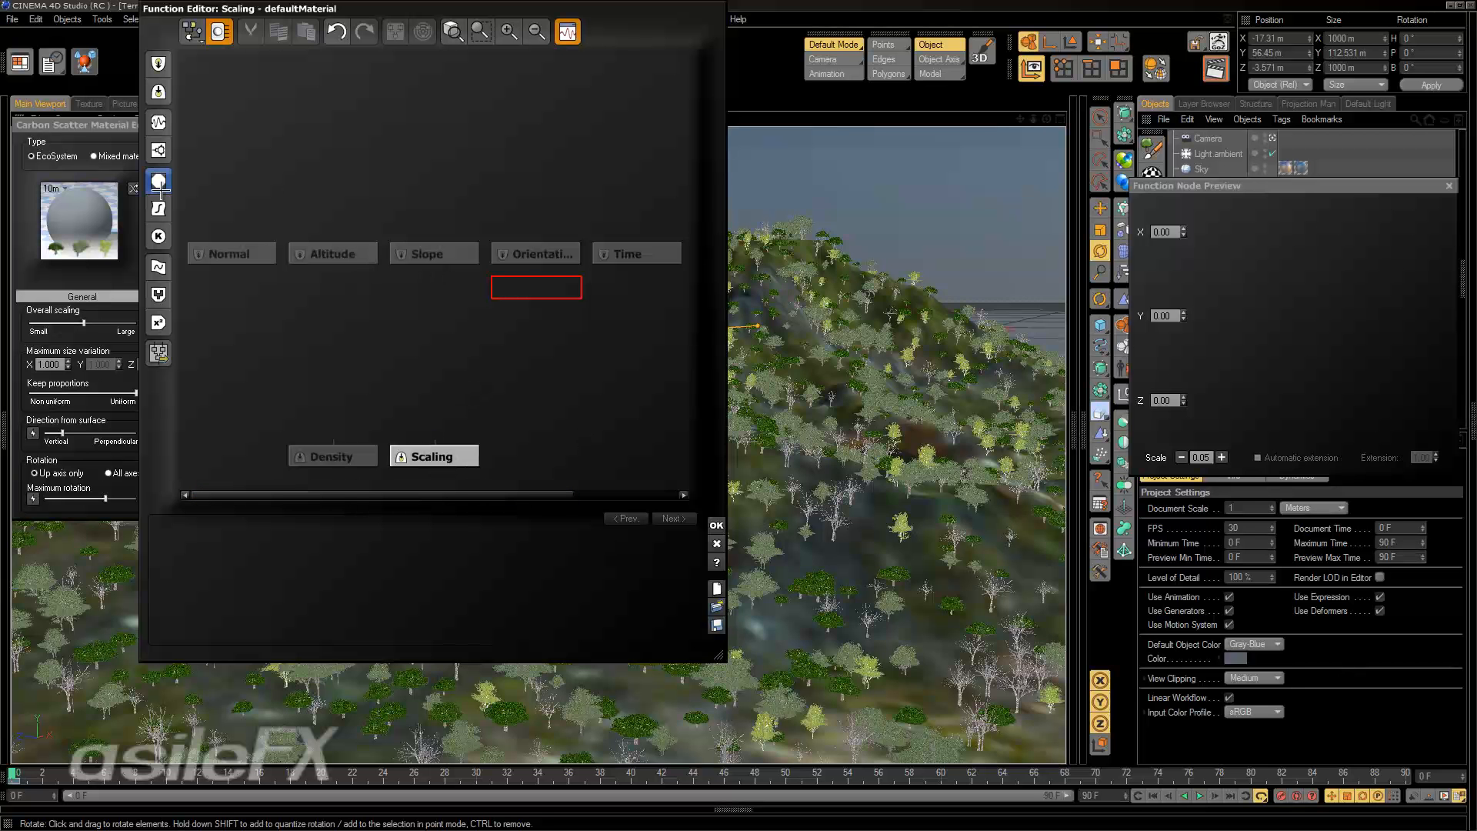
drag(719, 656, 930, 666)
Move the row of input nodes higher in the graph and put Position beside Normal in place of Altitude.
click(261, 268)
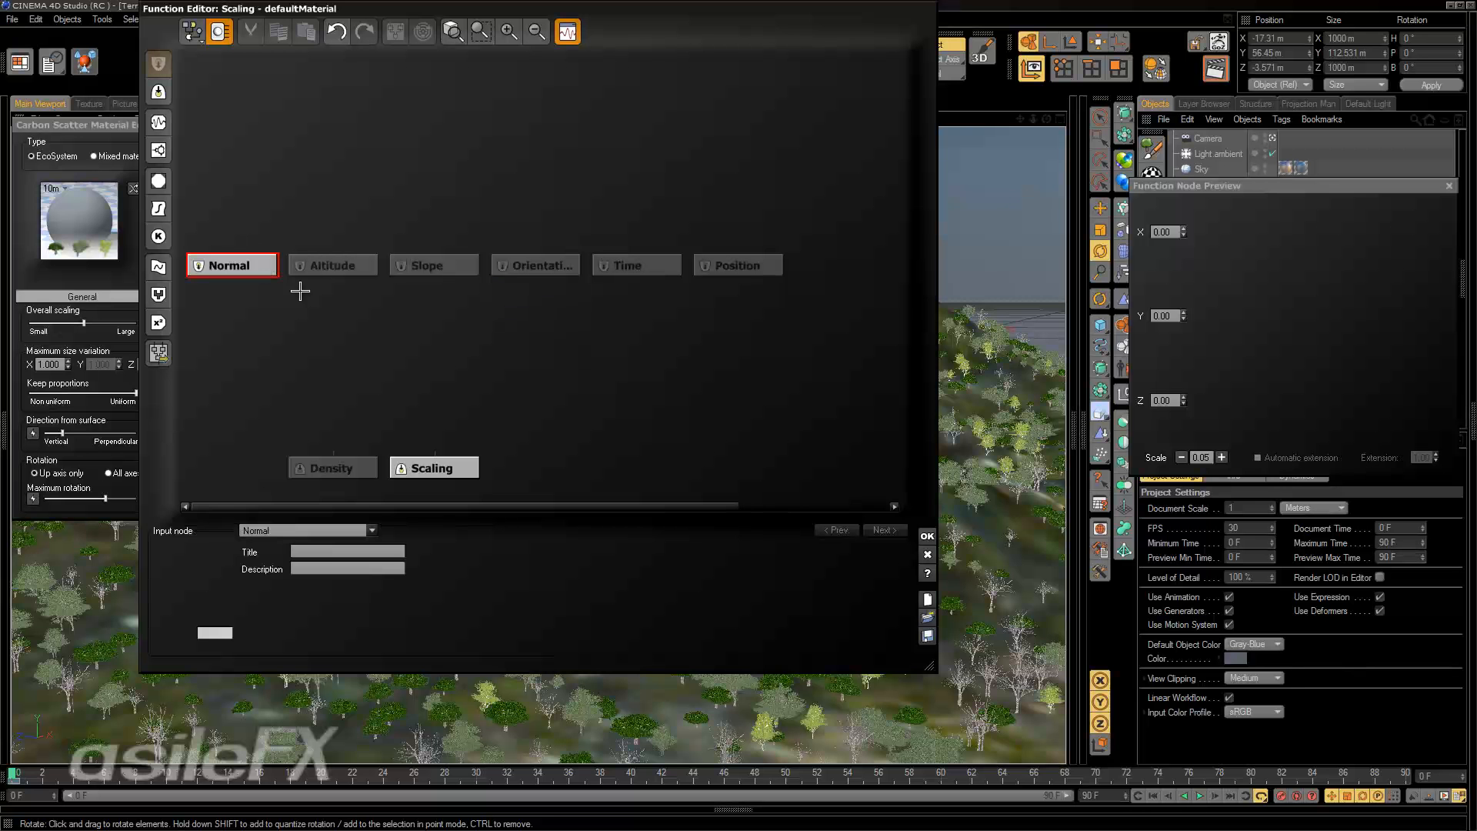
drag(263, 269, 262, 226)
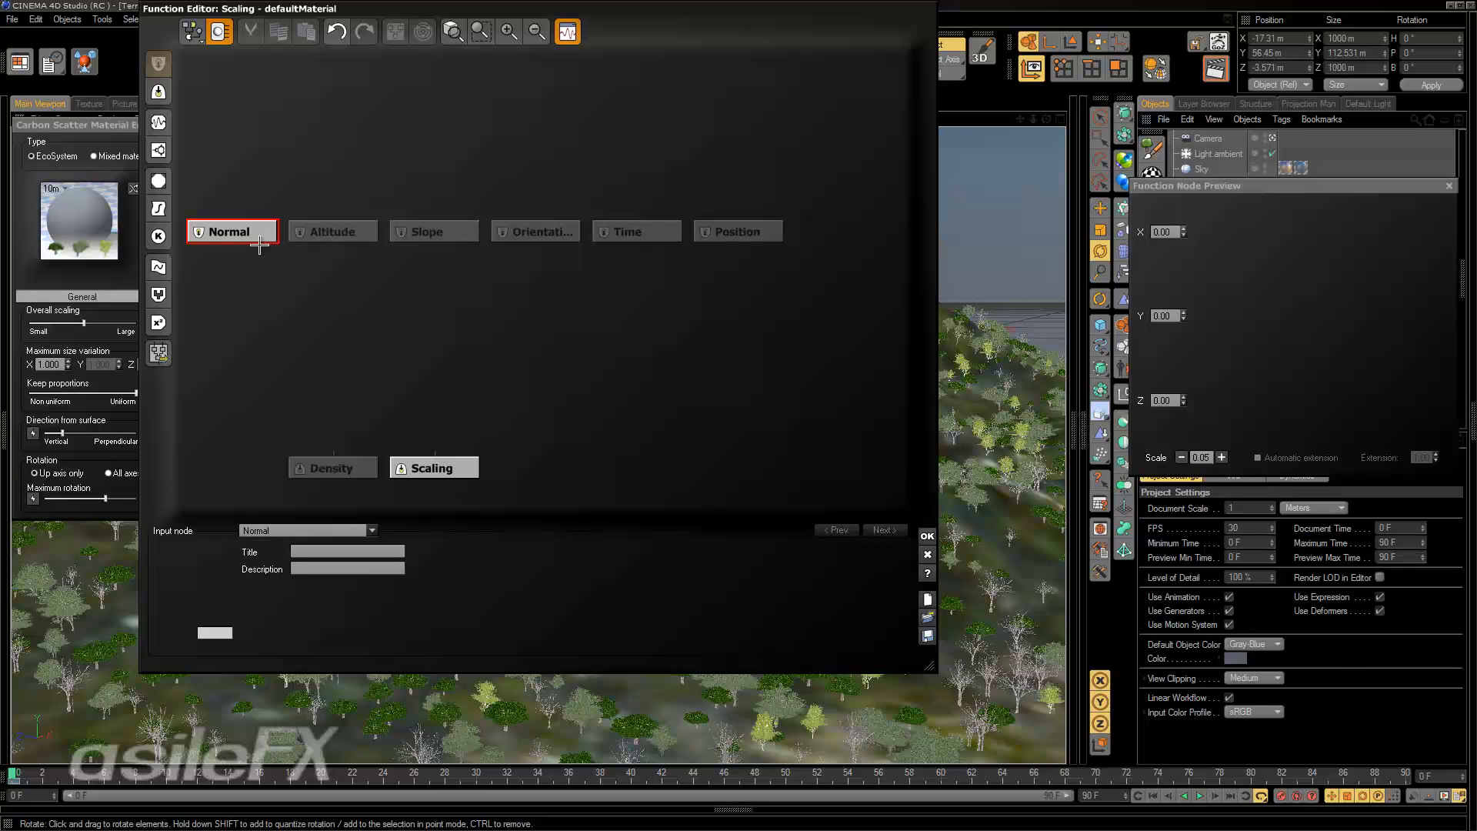
drag(259, 242, 258, 176)
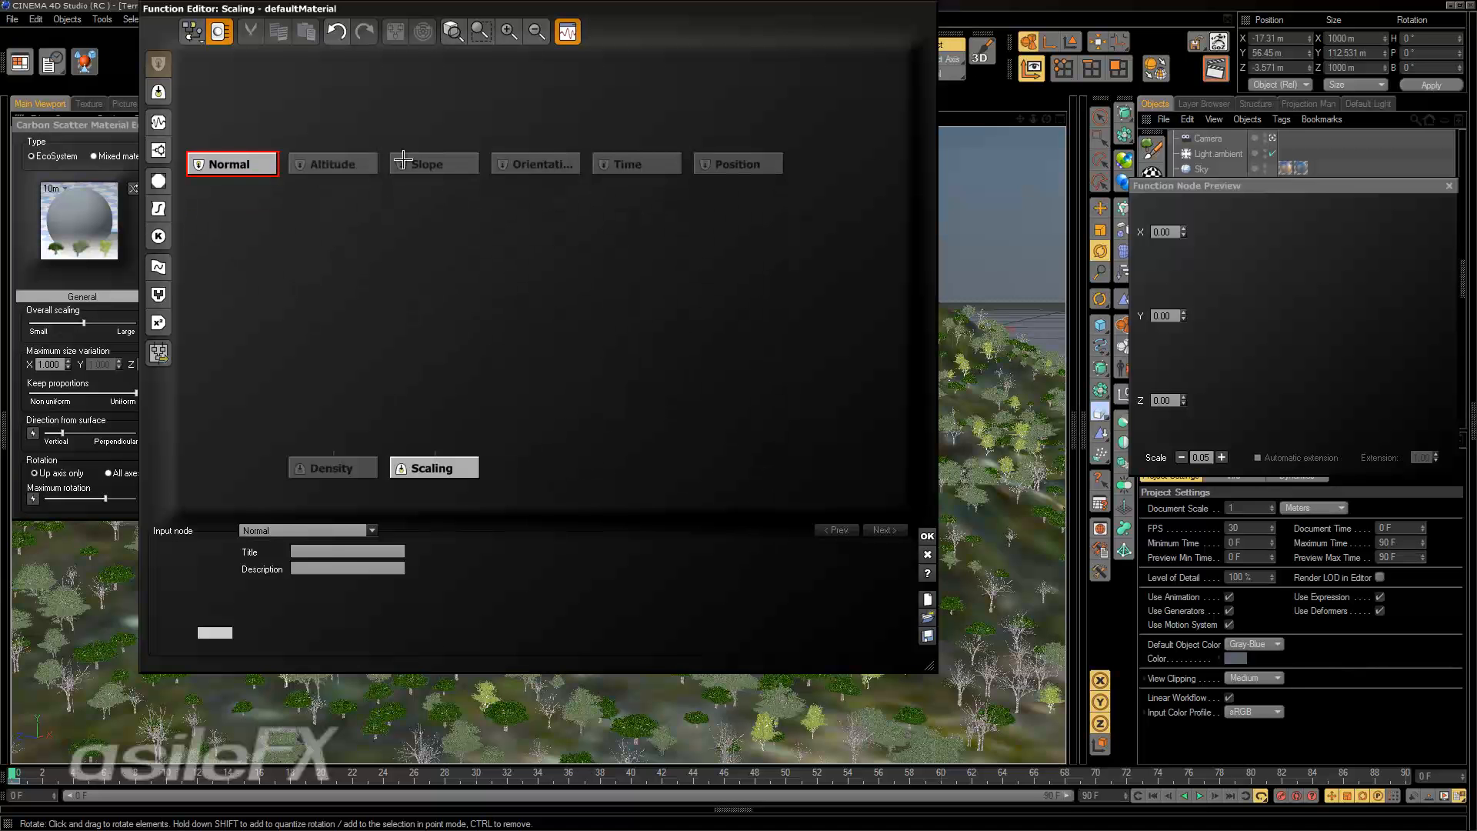
drag(374, 166, 418, 180)
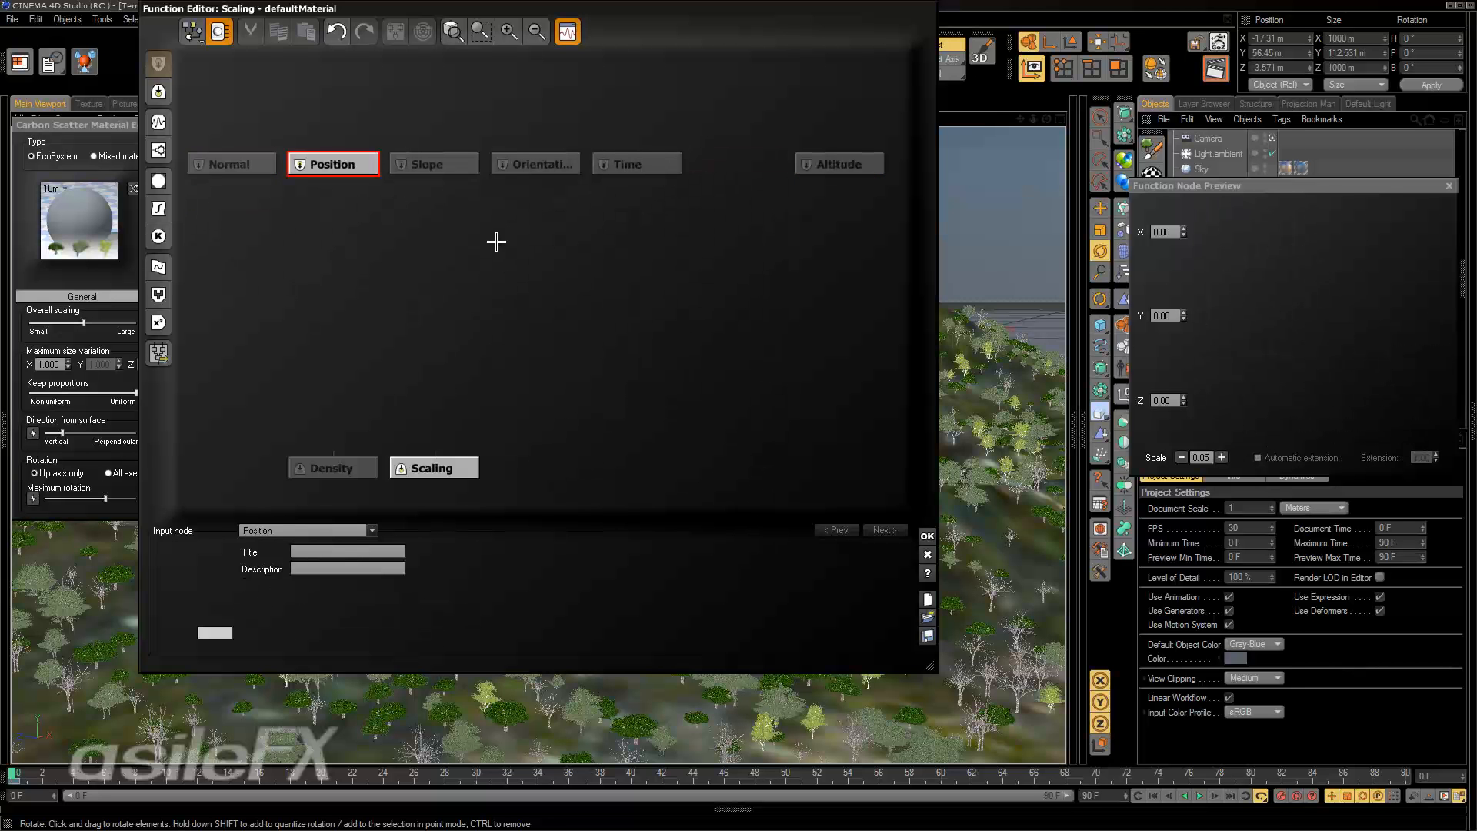
middle_drag(494, 239, 614, 237)
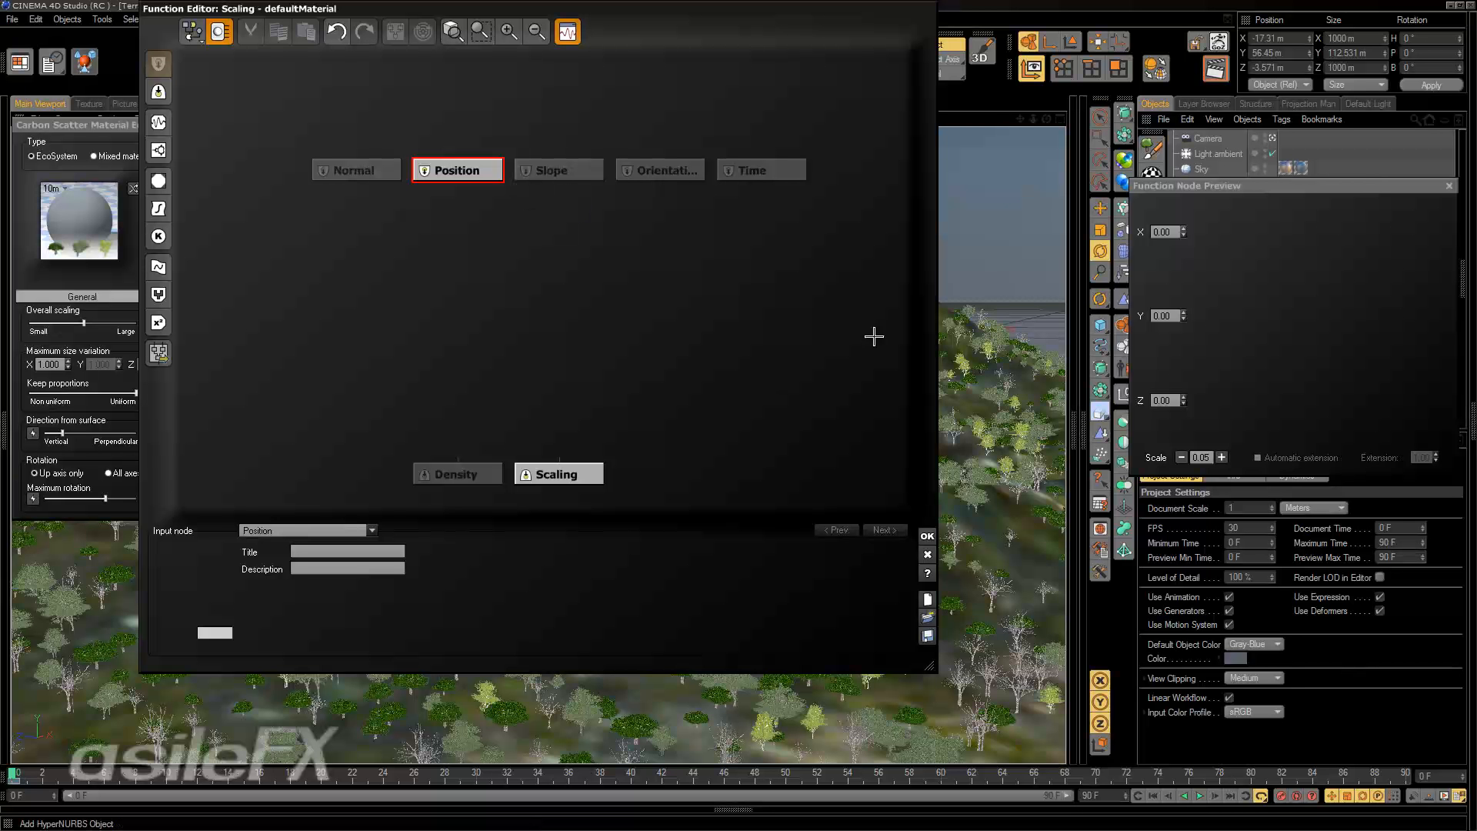
Add Normal Options and Position Options input nodes, placing them beneath the Normal and Position nodes.
right_click(451, 224)
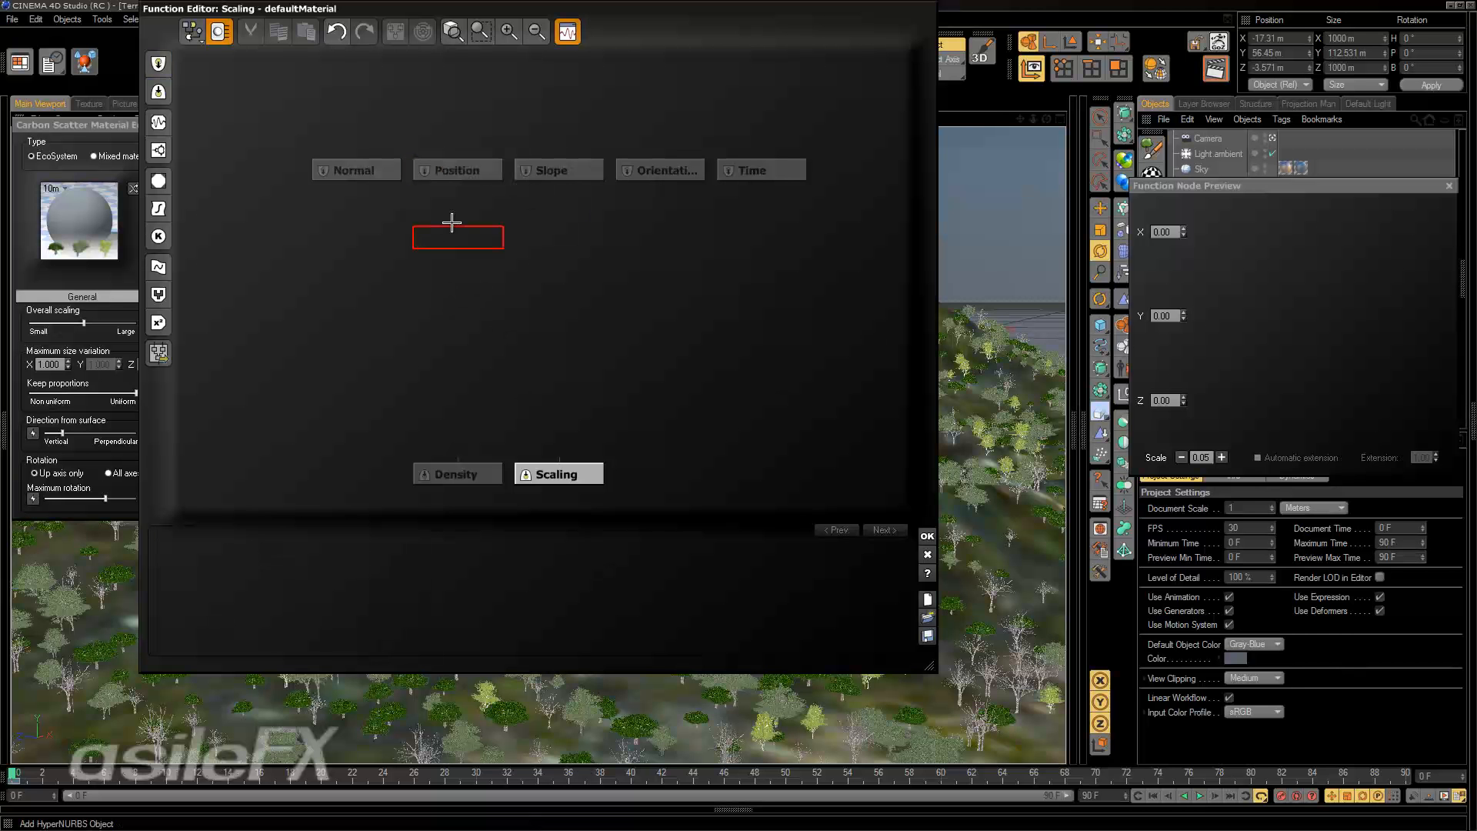
click(442, 207)
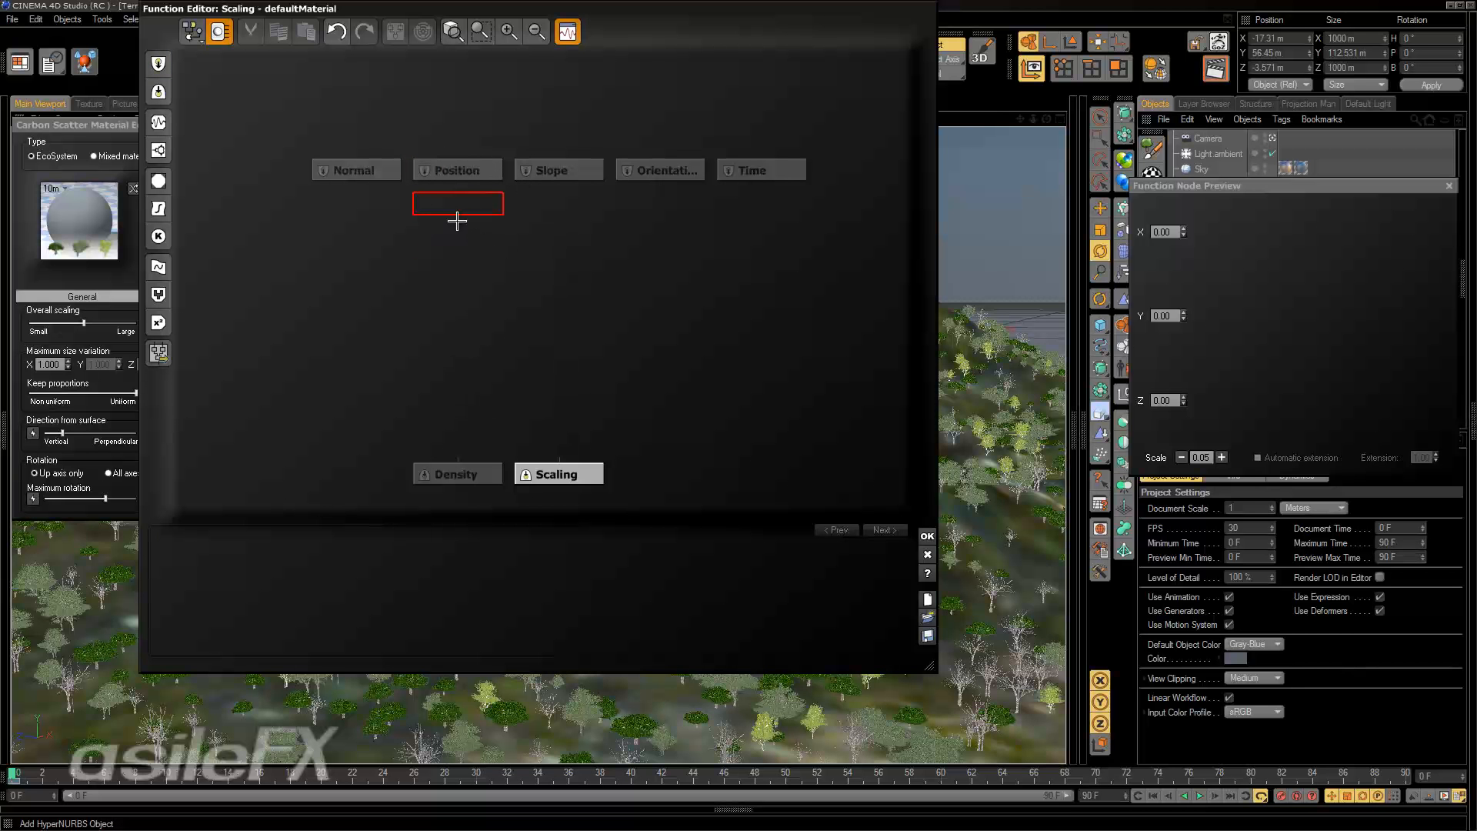
right_click(466, 214)
mouse_move(519, 219)
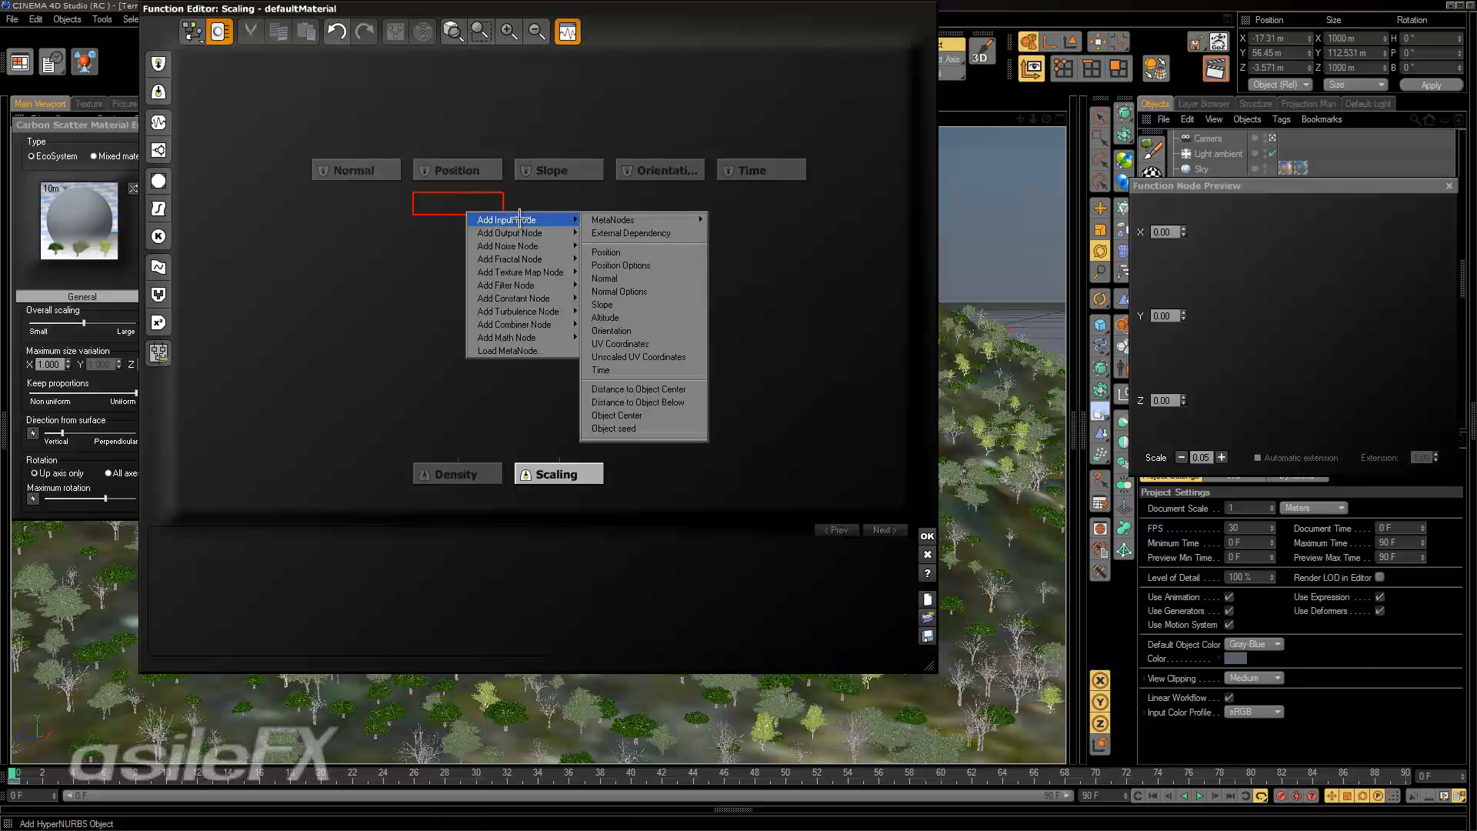
click(666, 291)
drag(431, 203, 338, 203)
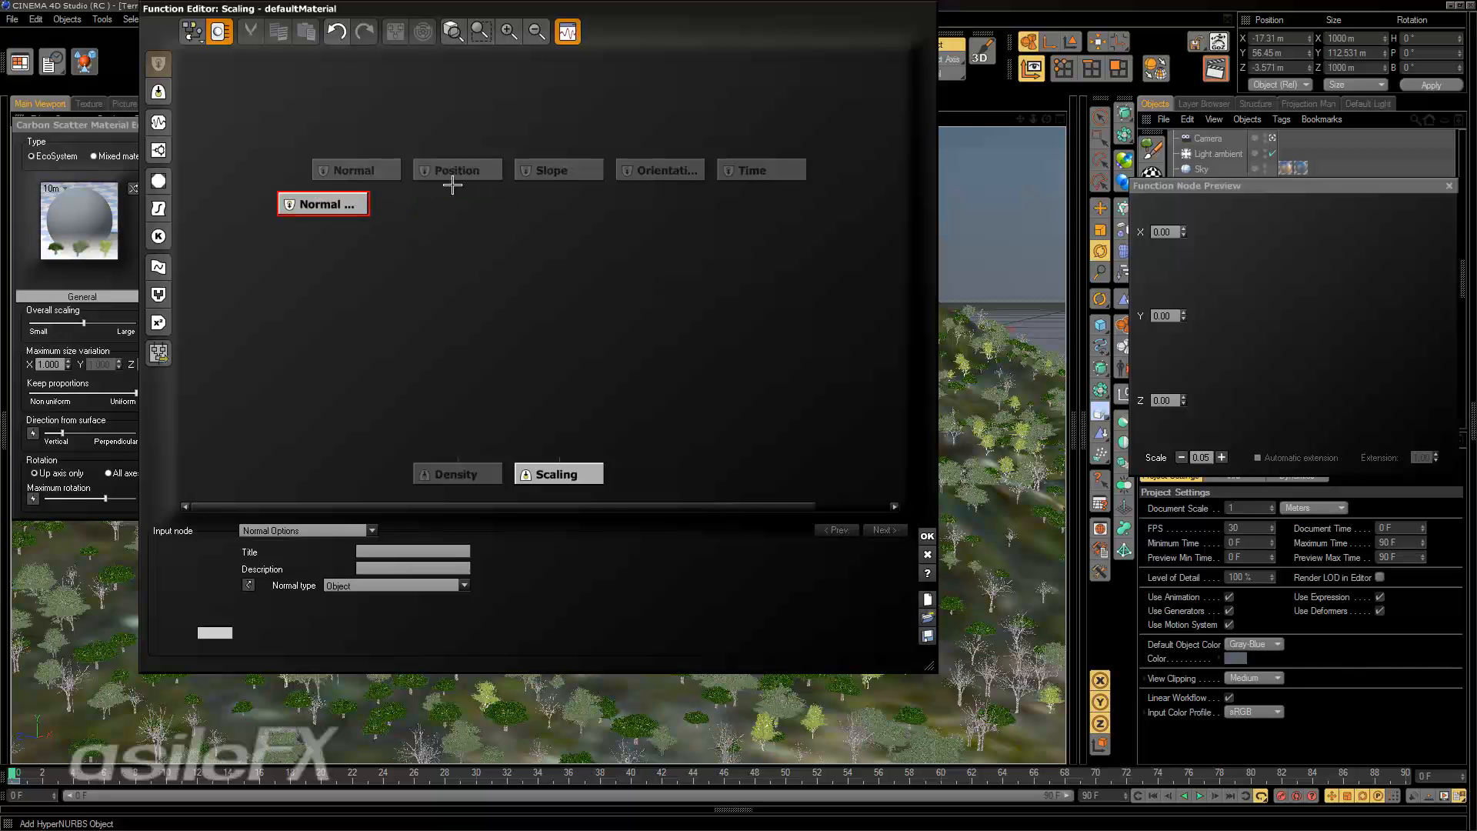
right_click(447, 219)
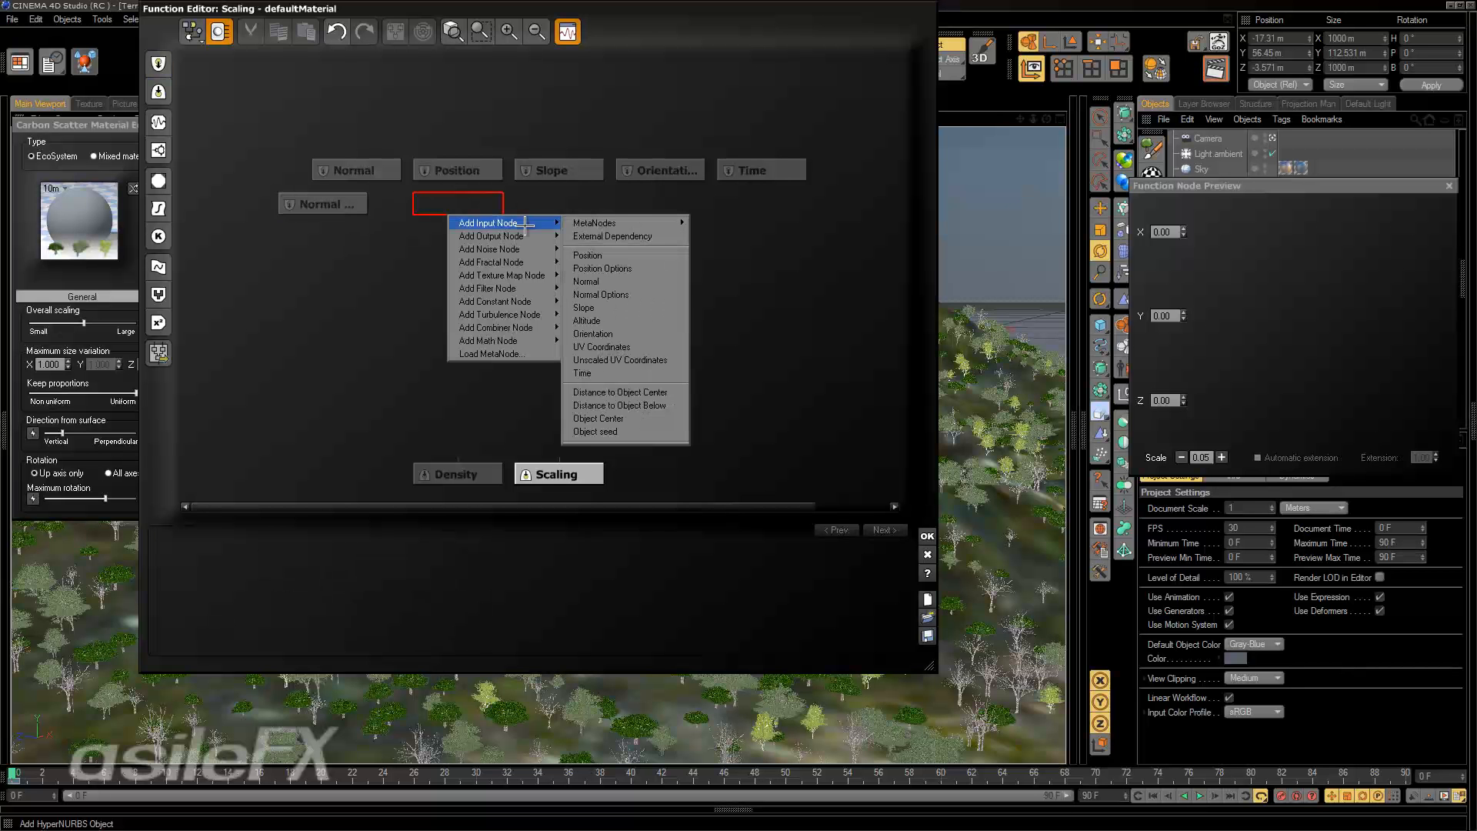
click(602, 267)
click(396, 212)
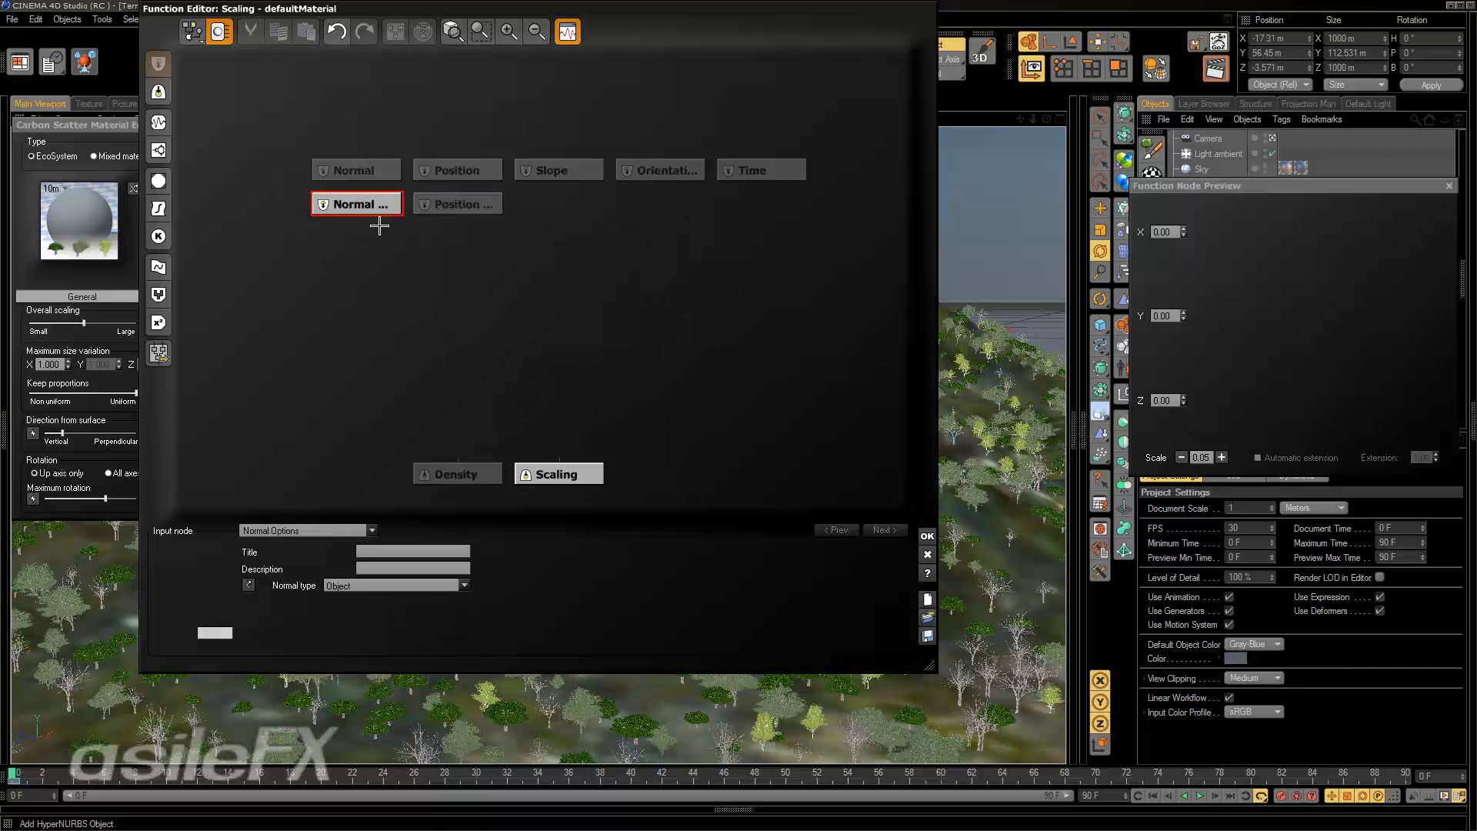
Examine the normal types of the Normal Options node and the position types and distance units of Position Options.
click(398, 585)
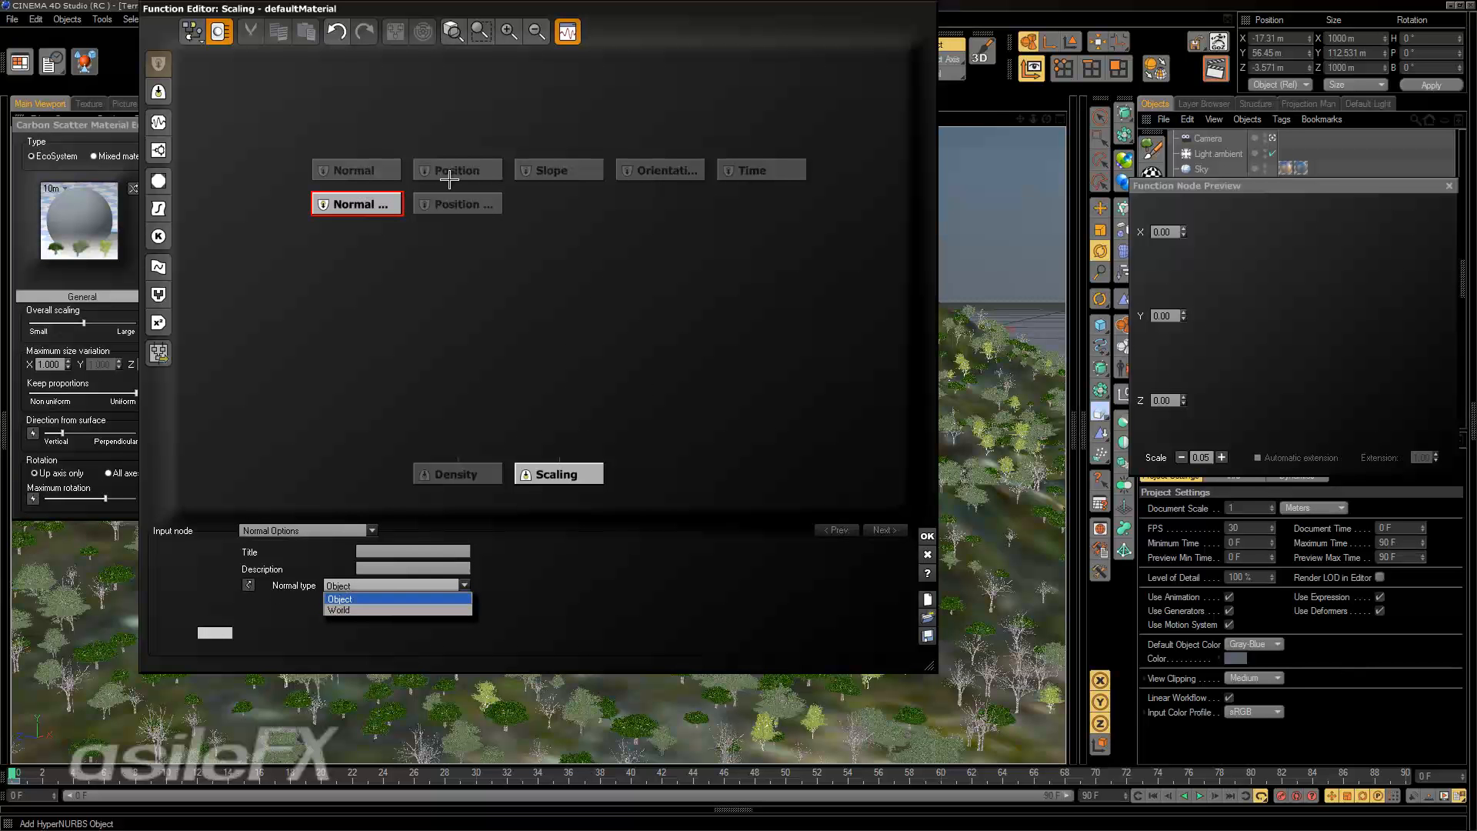
click(466, 198)
click(469, 208)
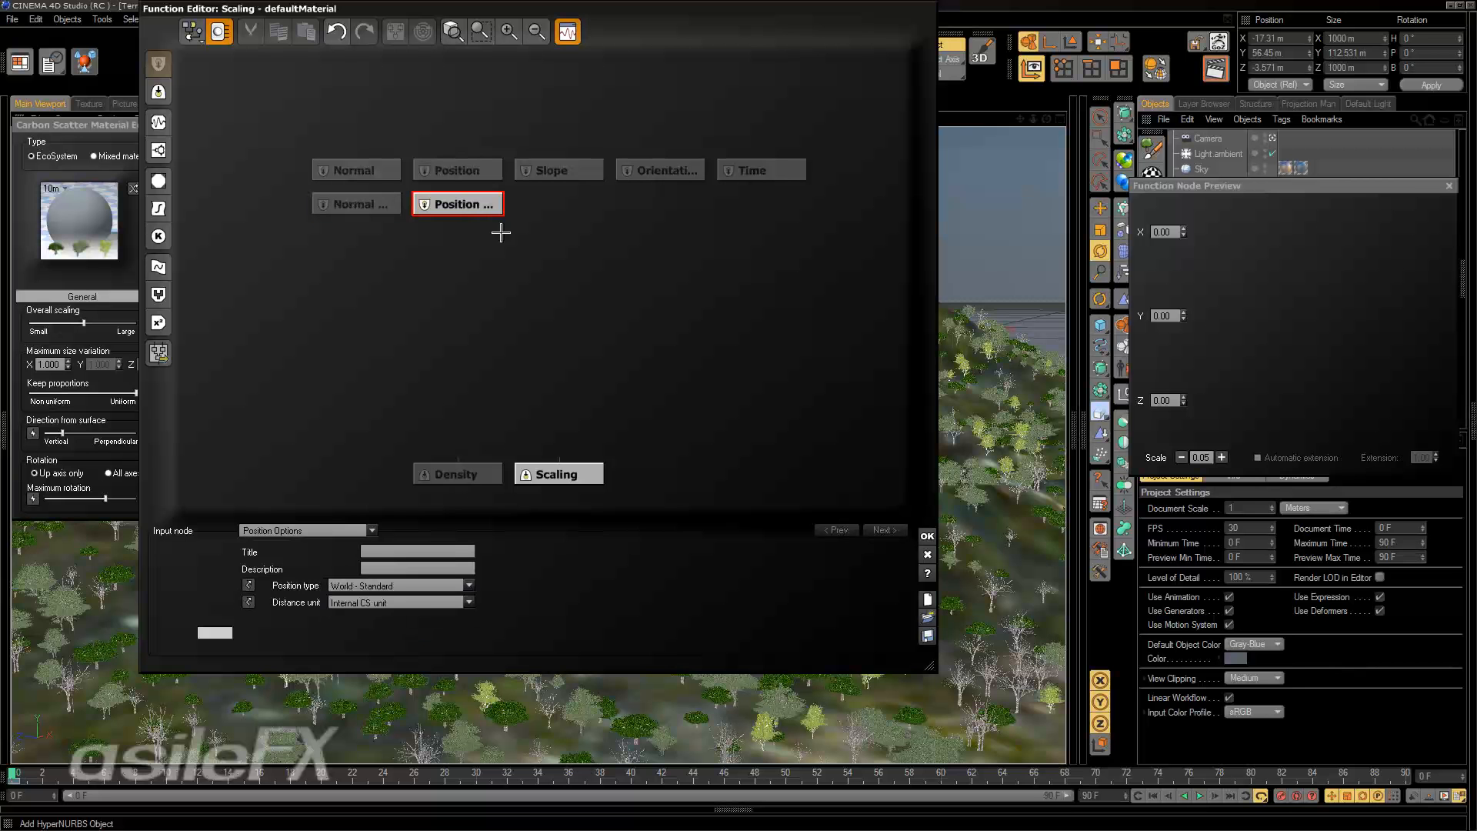
click(460, 584)
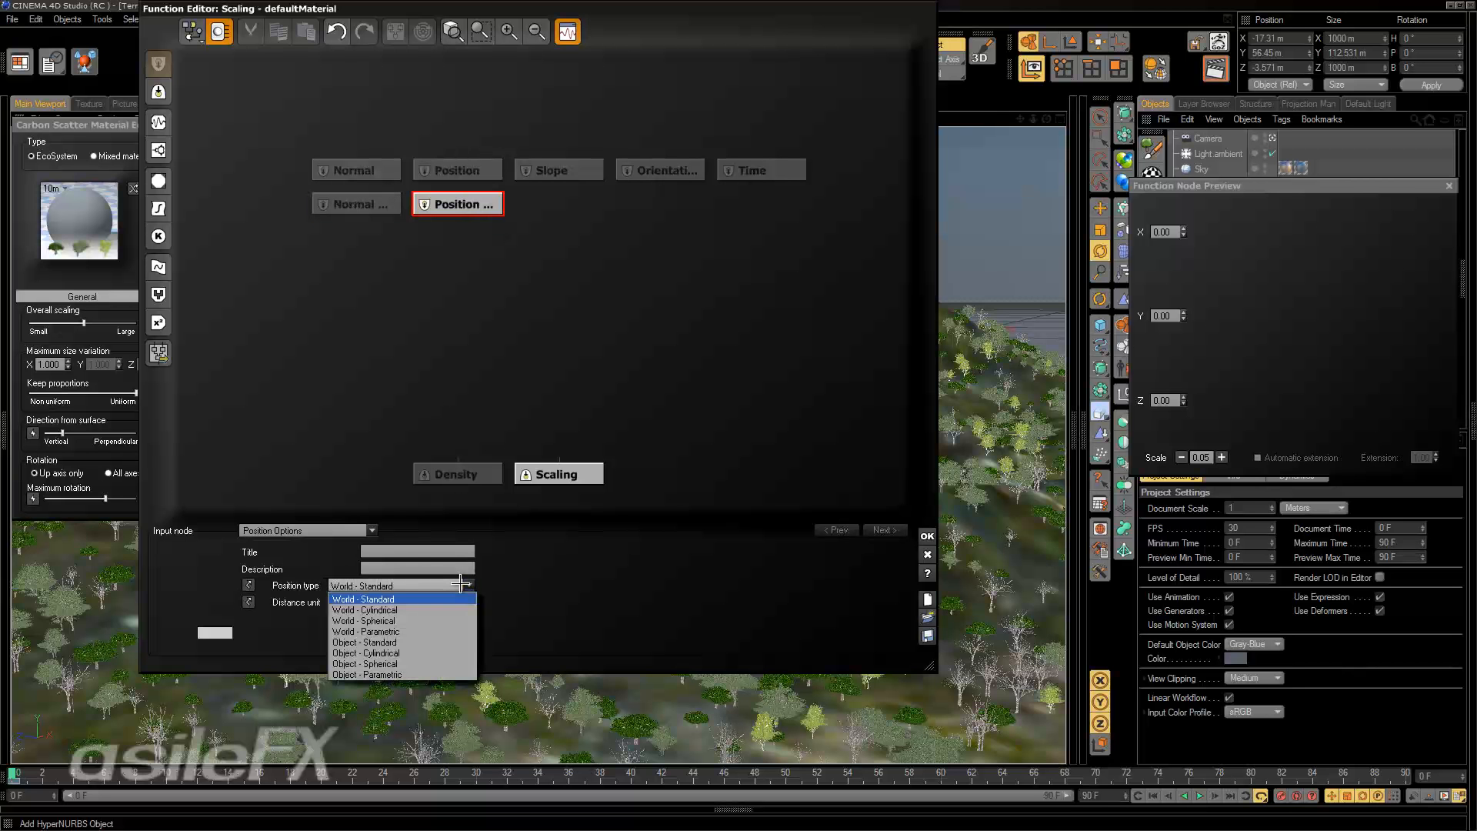
click(539, 533)
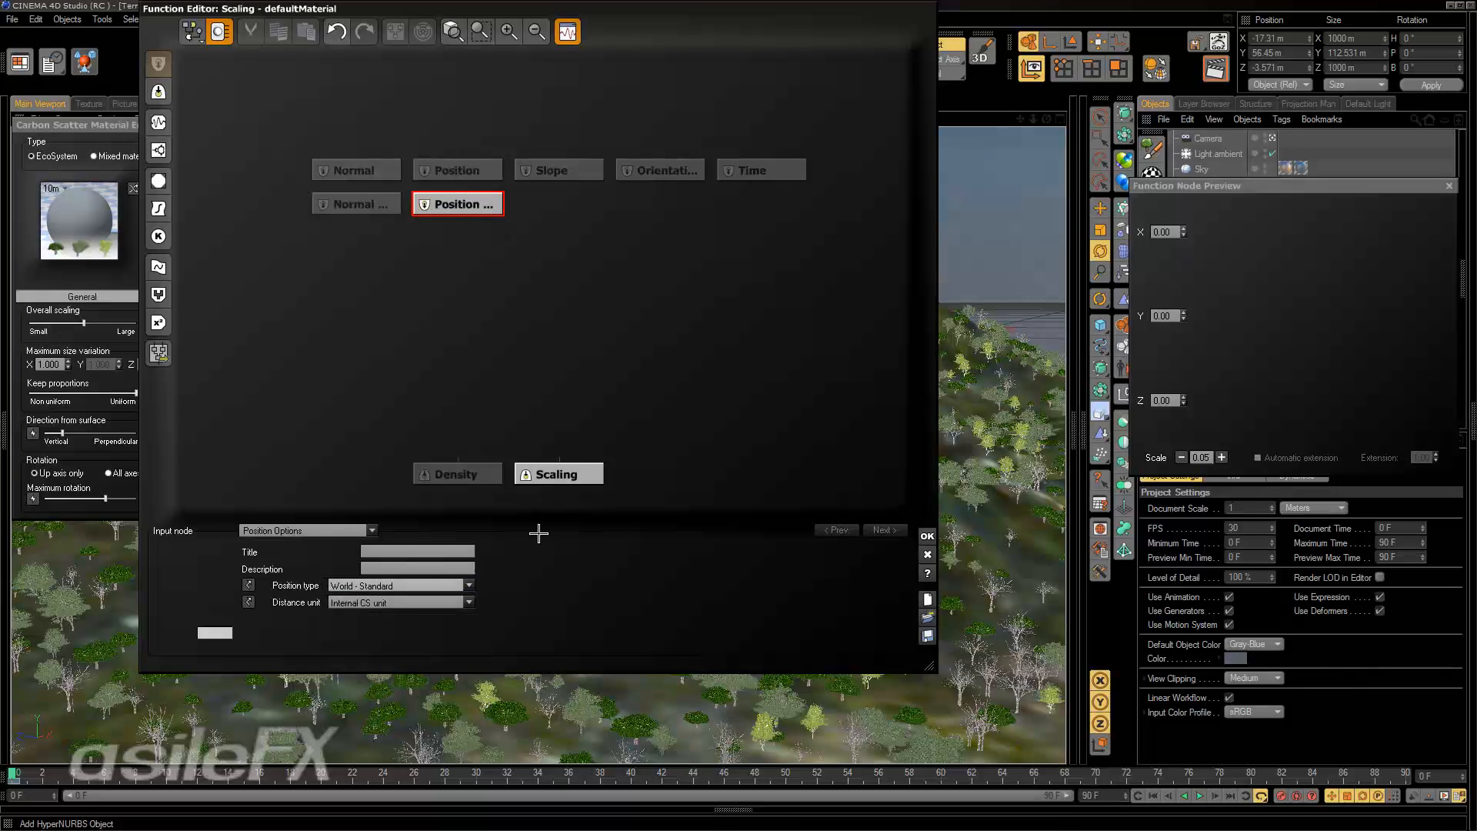
click(422, 600)
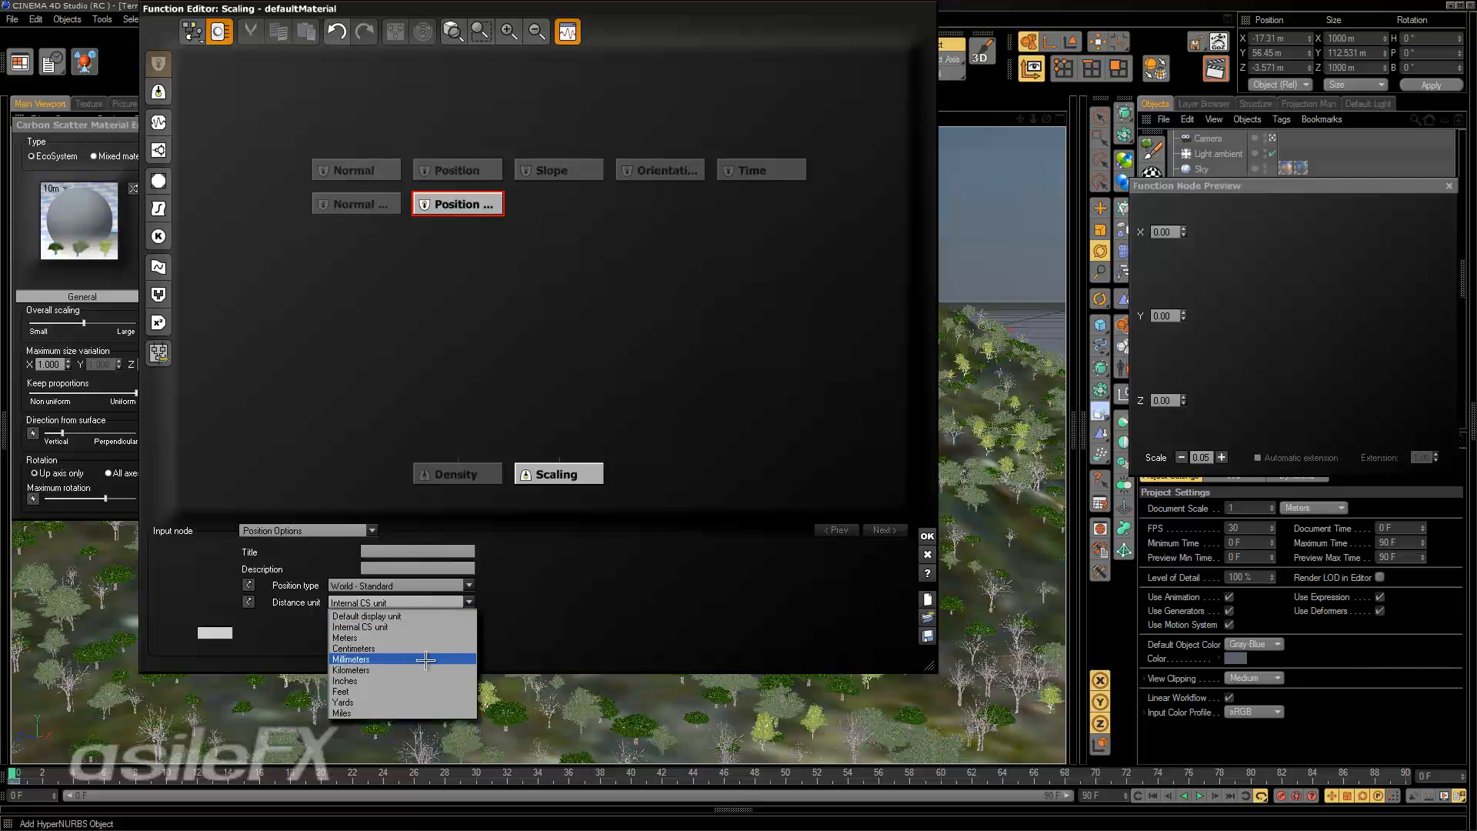
click(544, 310)
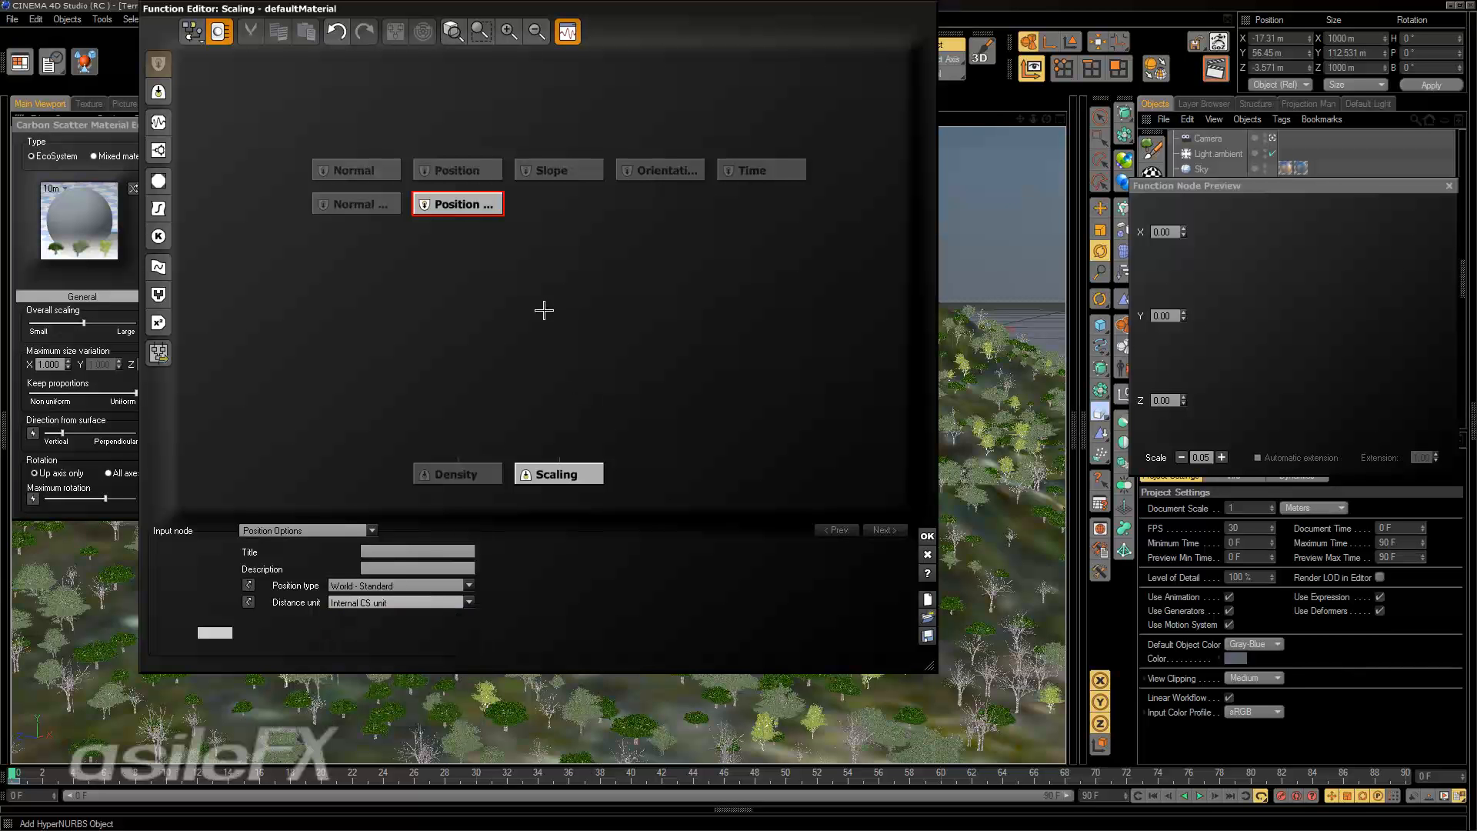
drag(462, 211, 537, 220)
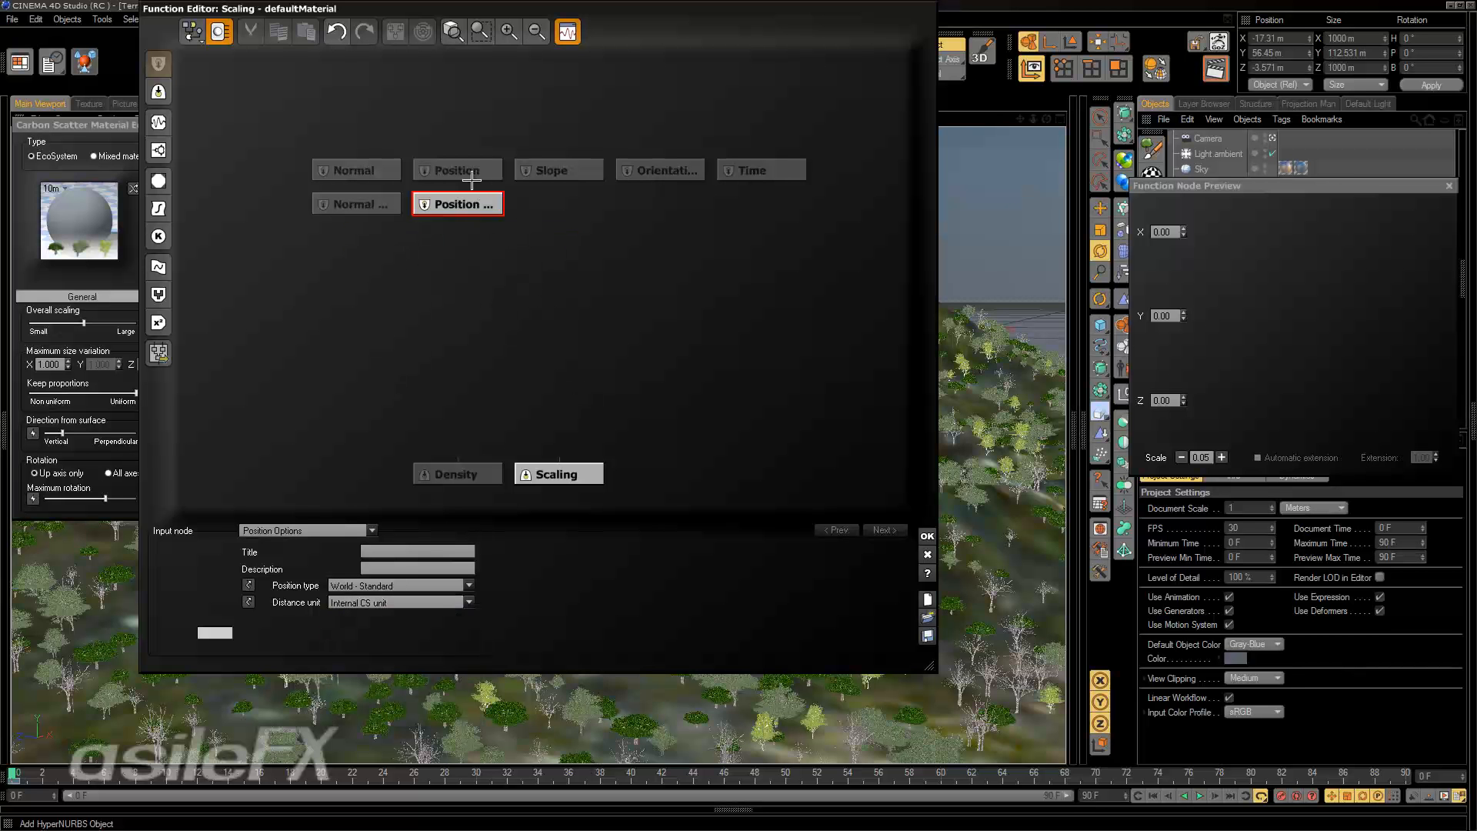
click(467, 177)
click(465, 200)
click(519, 222)
drag(374, 192, 310, 197)
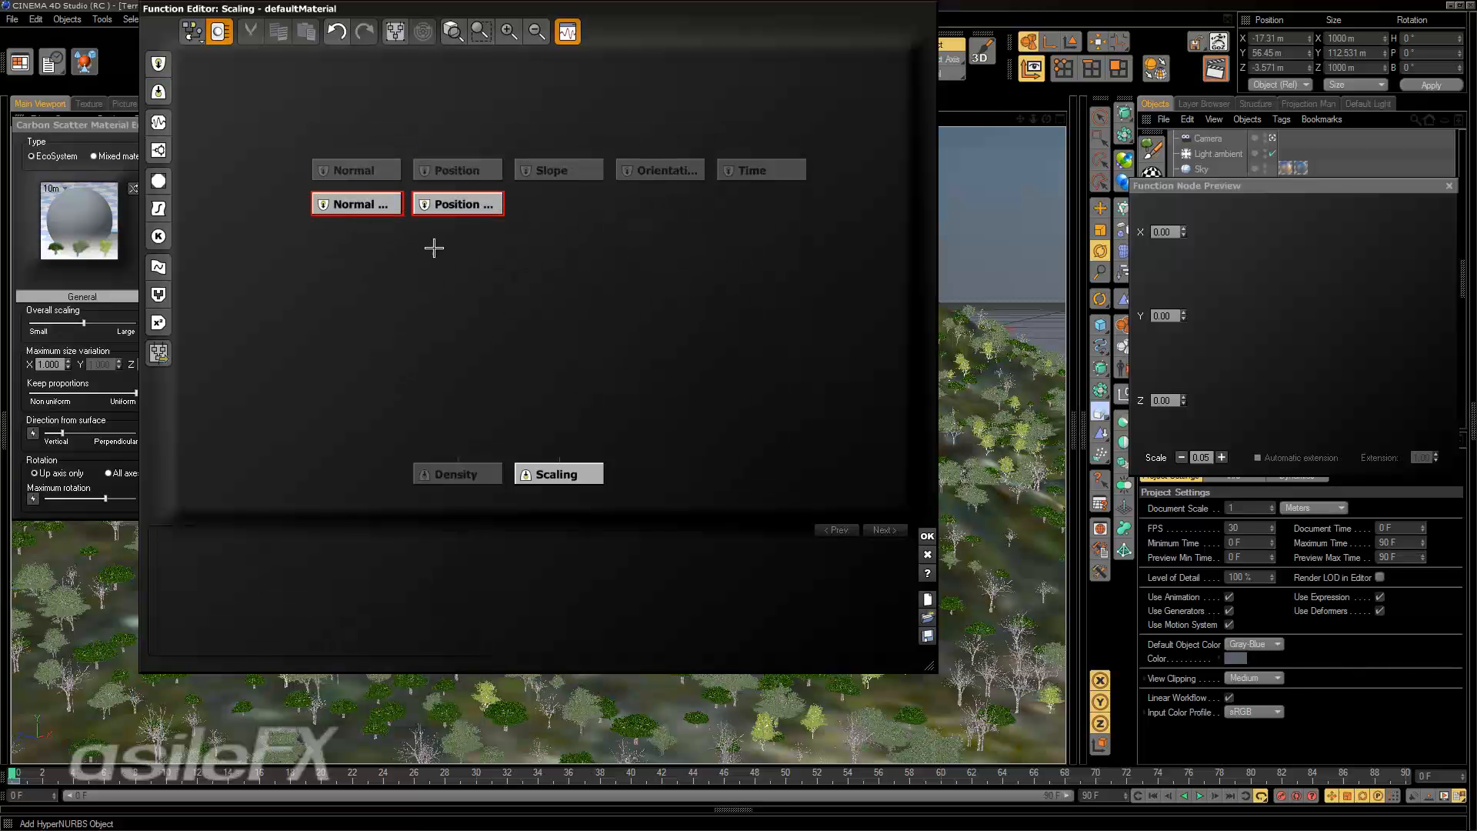
Add an External Dependency input node below the Normal Options and Position Options nodes.
click(432, 248)
right_click(434, 248)
mouse_move(475, 260)
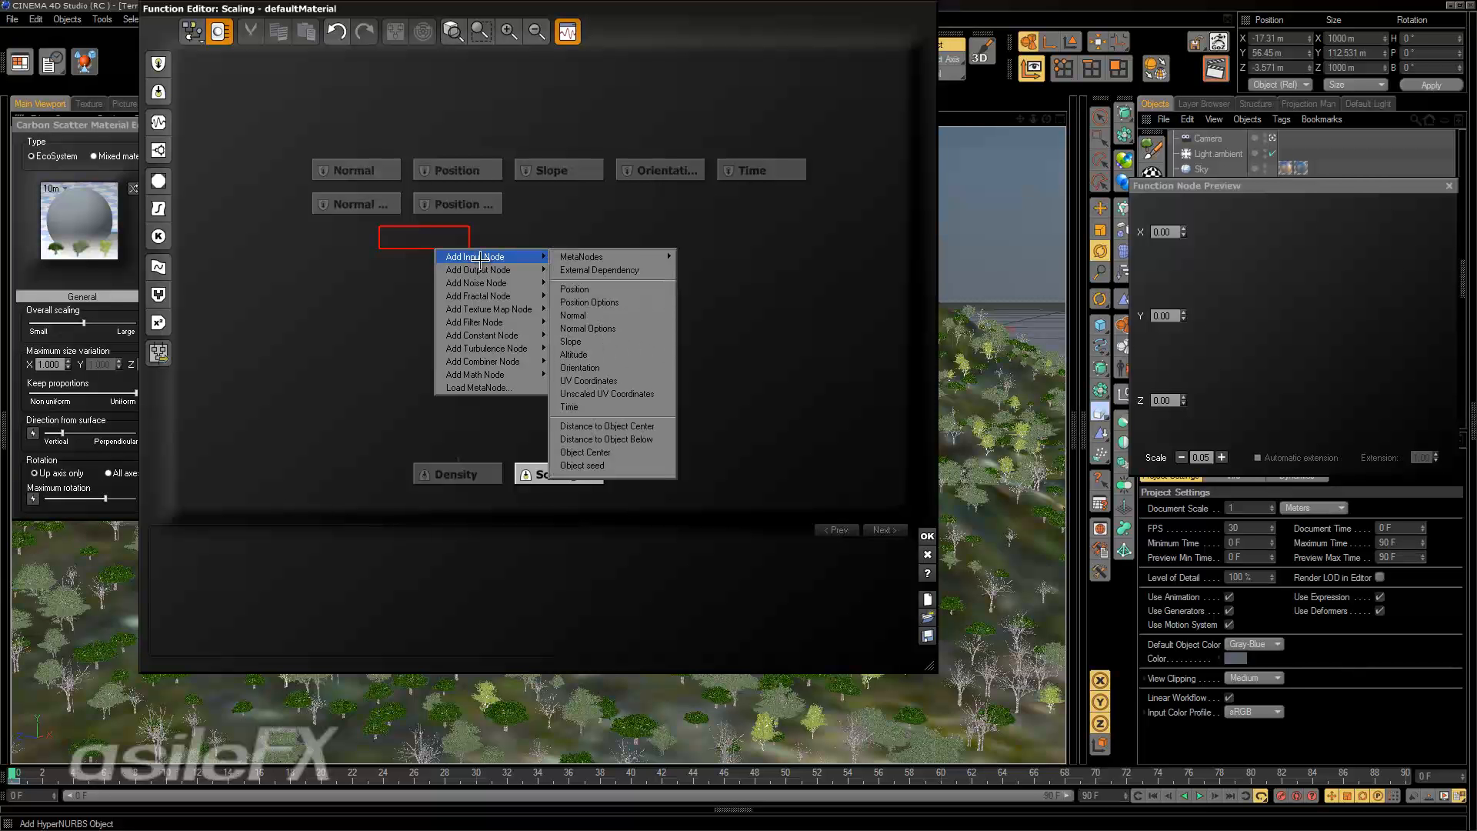
click(623, 269)
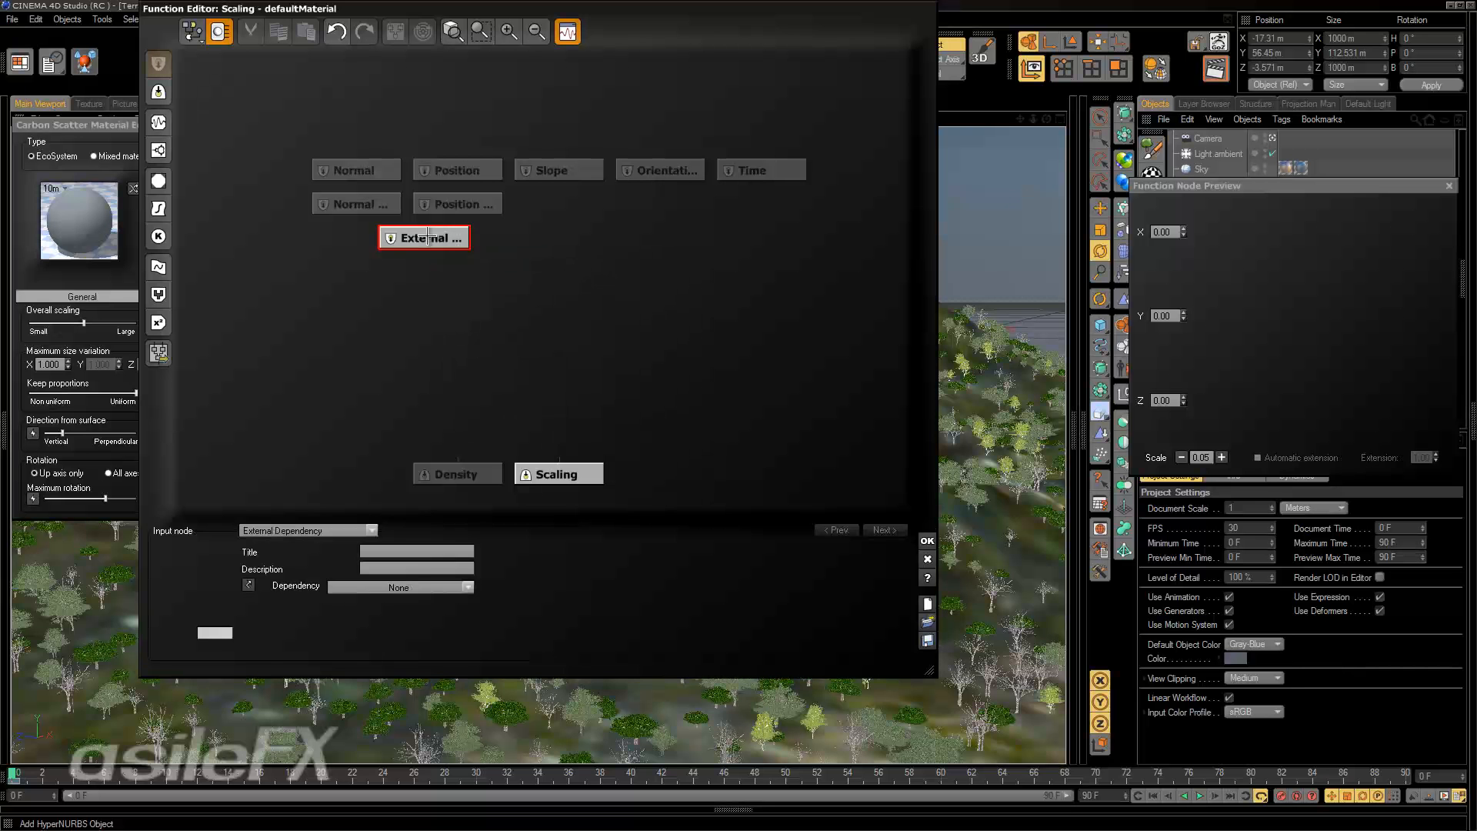
Move the External Dependency node up beside Position Options and examine which Landscape dependencies it offers.
drag(428, 237, 592, 203)
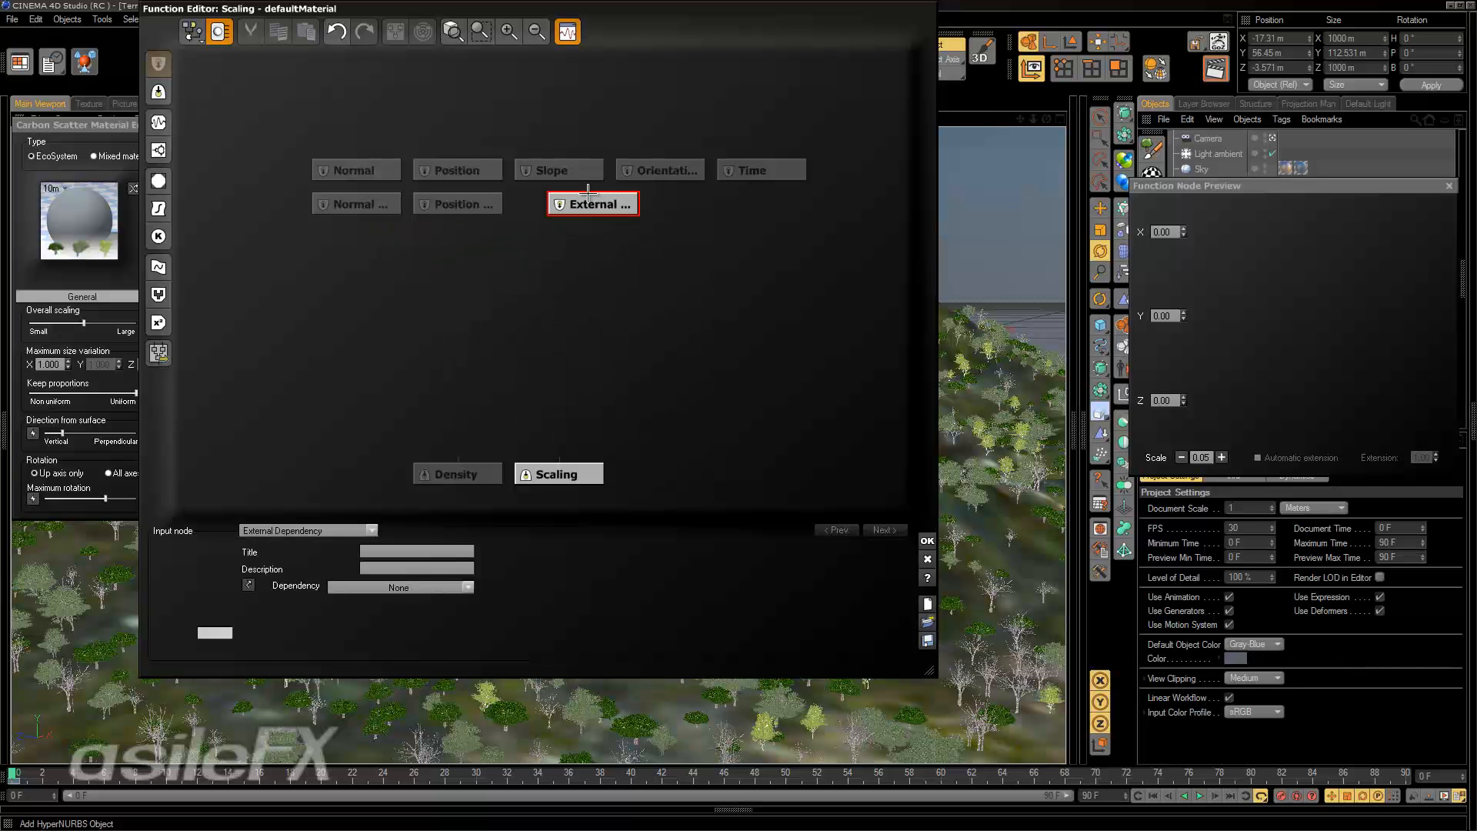
click(408, 587)
mouse_move(373, 605)
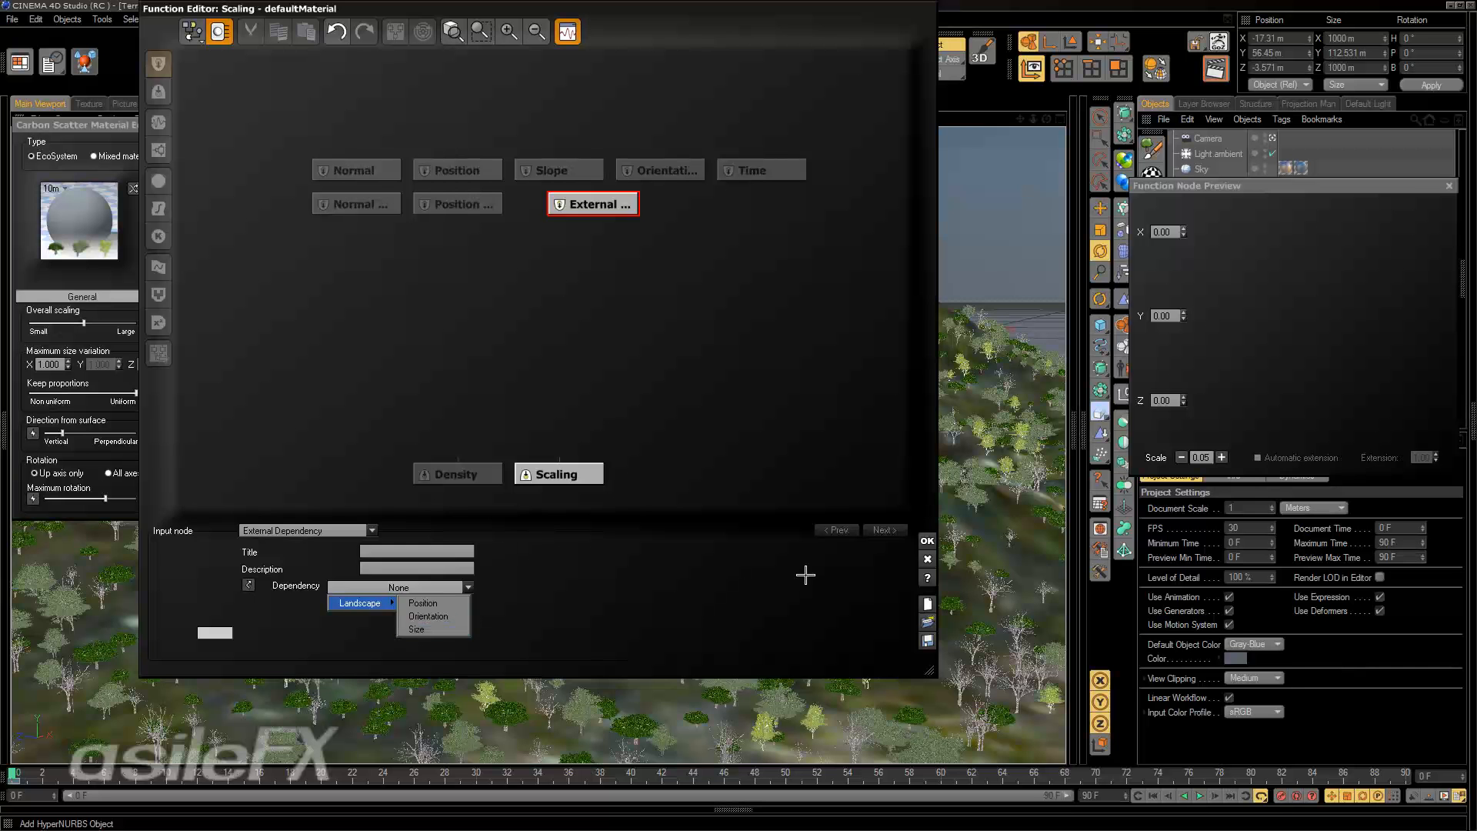
click(577, 310)
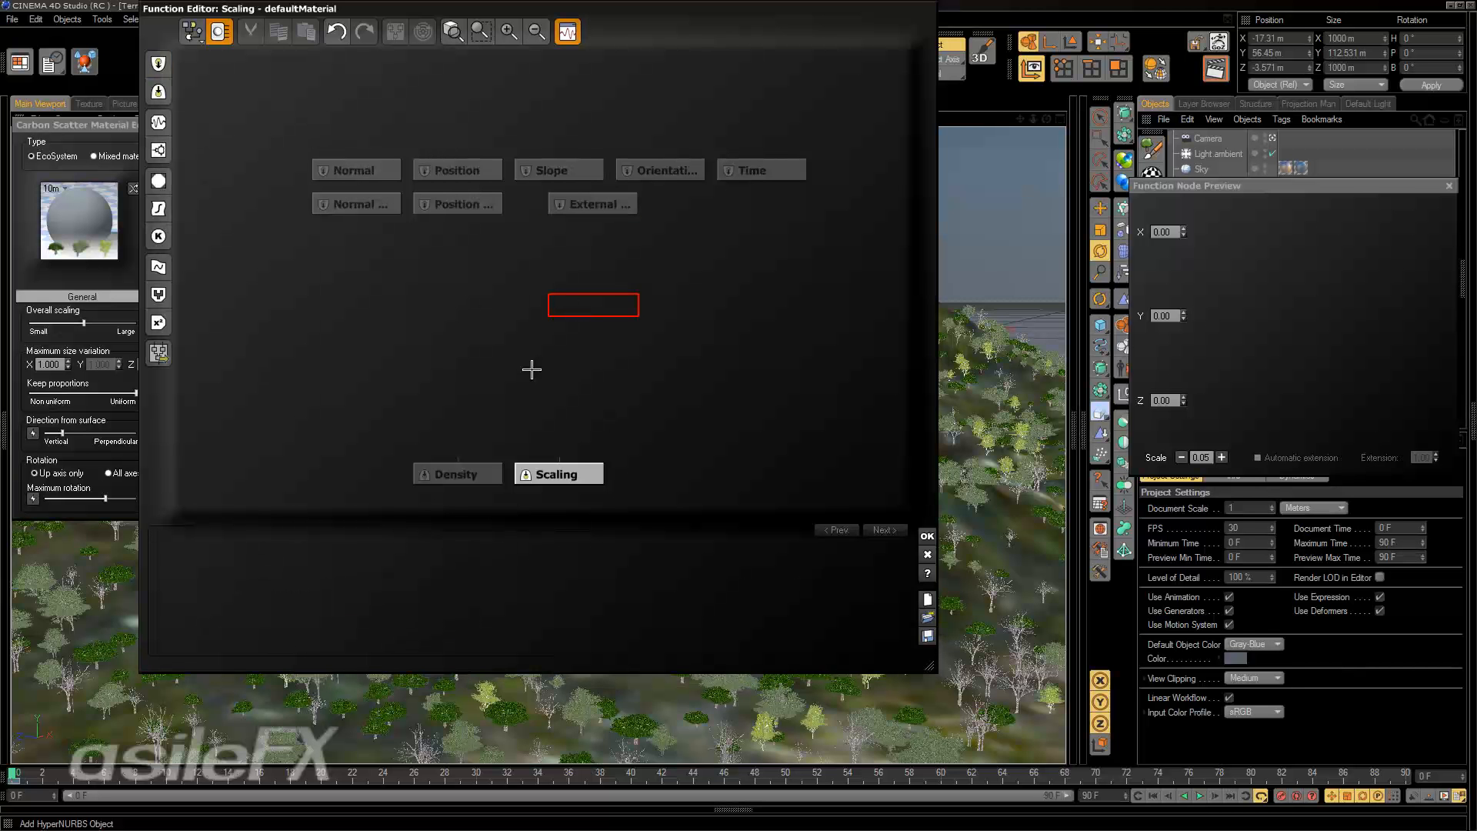
Delete the External Dependency, Position Options and Normal Options nodes from the graph.
click(604, 205)
key(Delete)
drag(538, 237, 350, 197)
key(Delete)
click(492, 167)
click(469, 286)
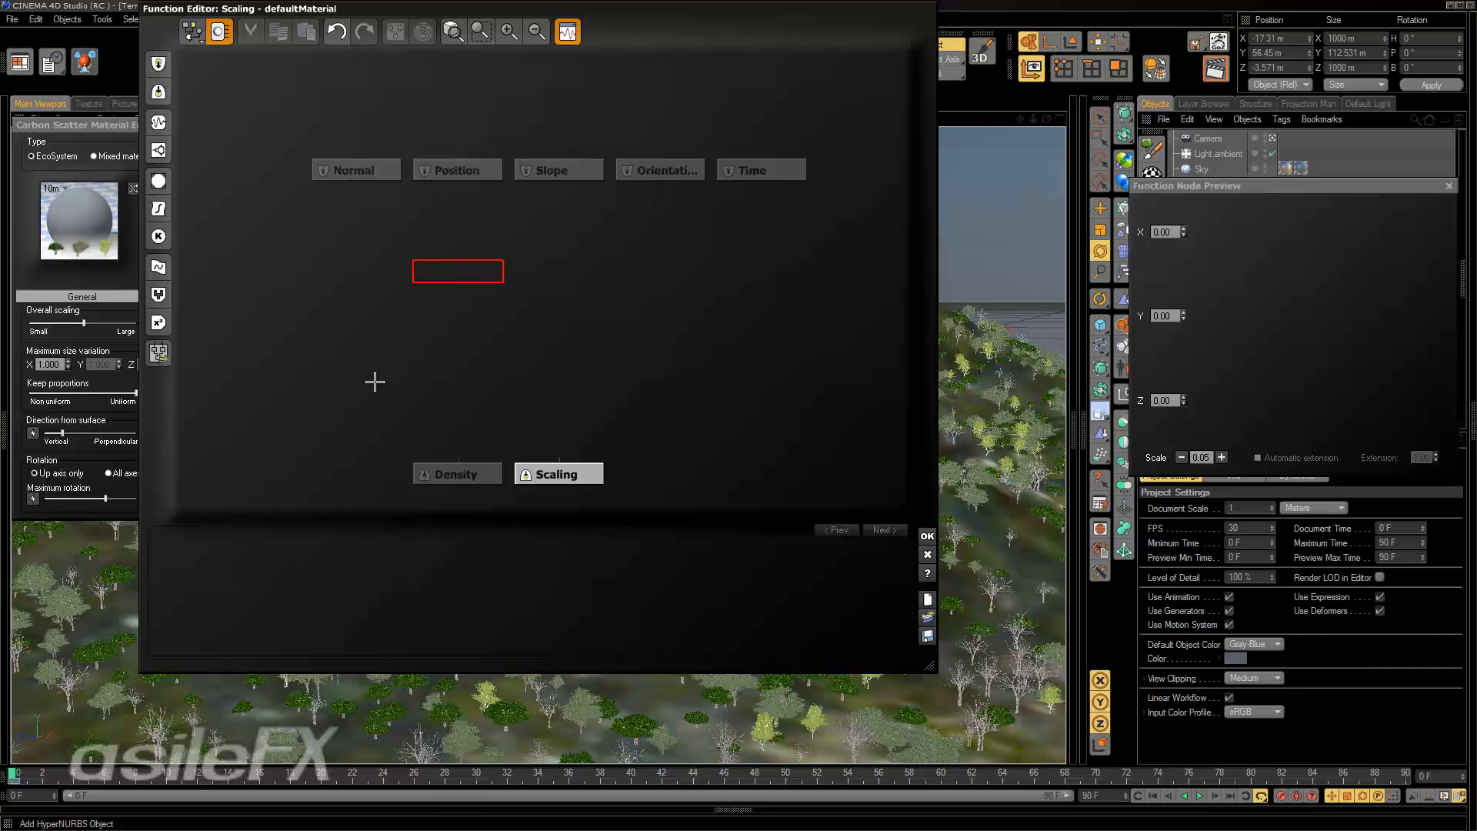
Add a Perlin Value noise node feeding the Scaling output, set its scale to about 1.98 m and place it beneath Position.
click(536, 473)
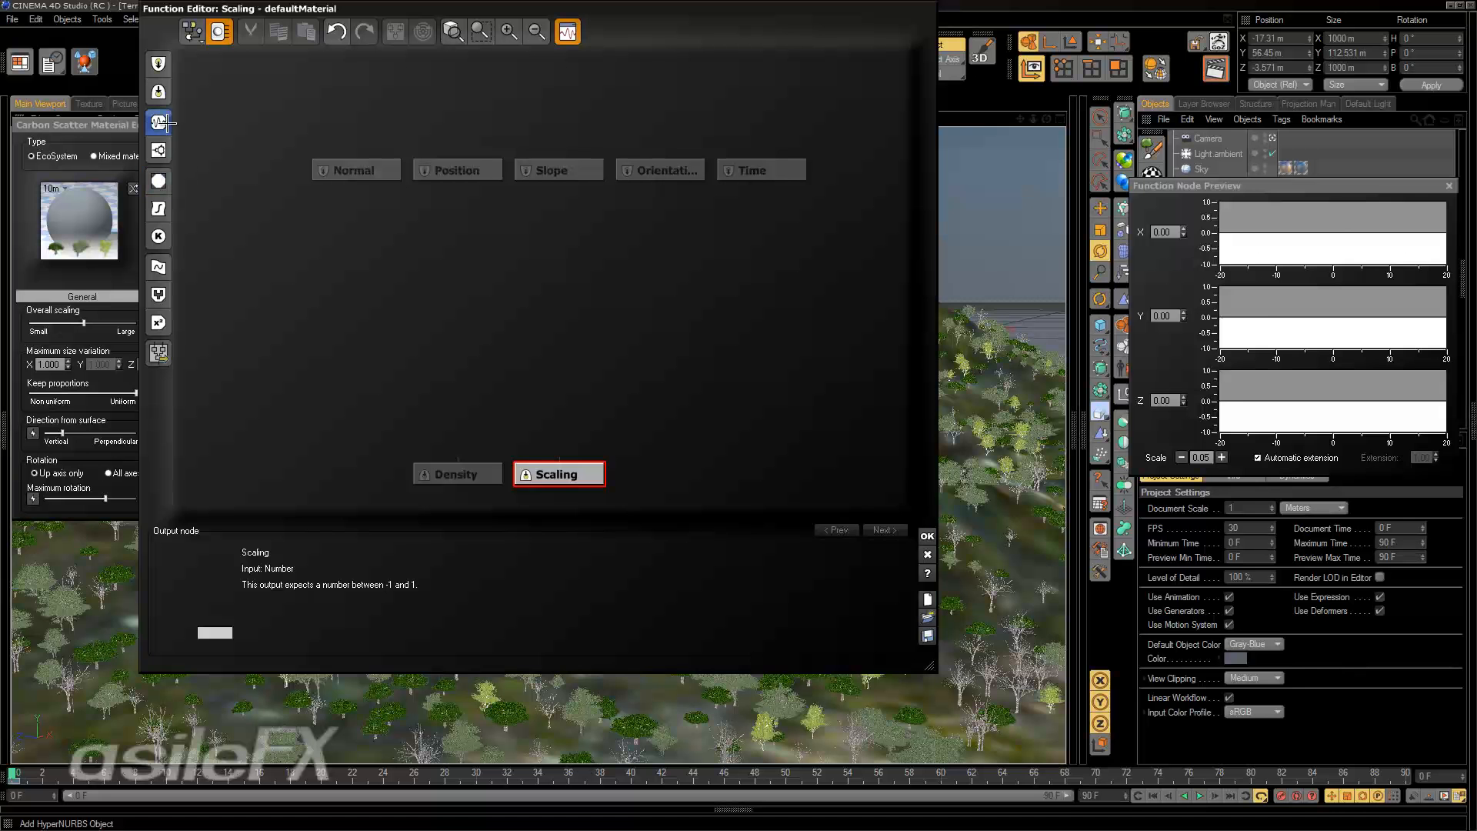
click(158, 122)
drag(574, 377, 574, 277)
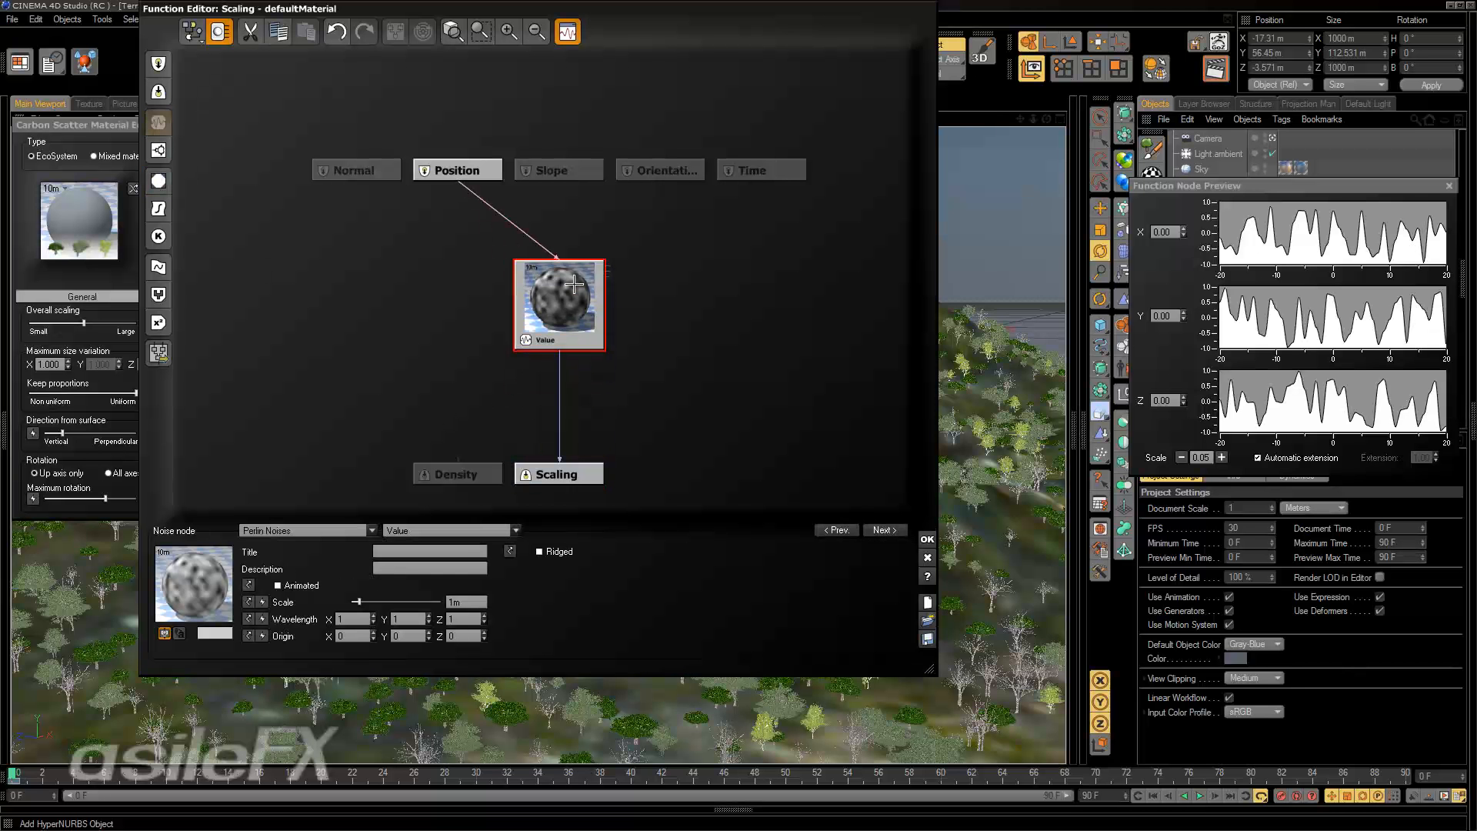
drag(356, 601, 385, 597)
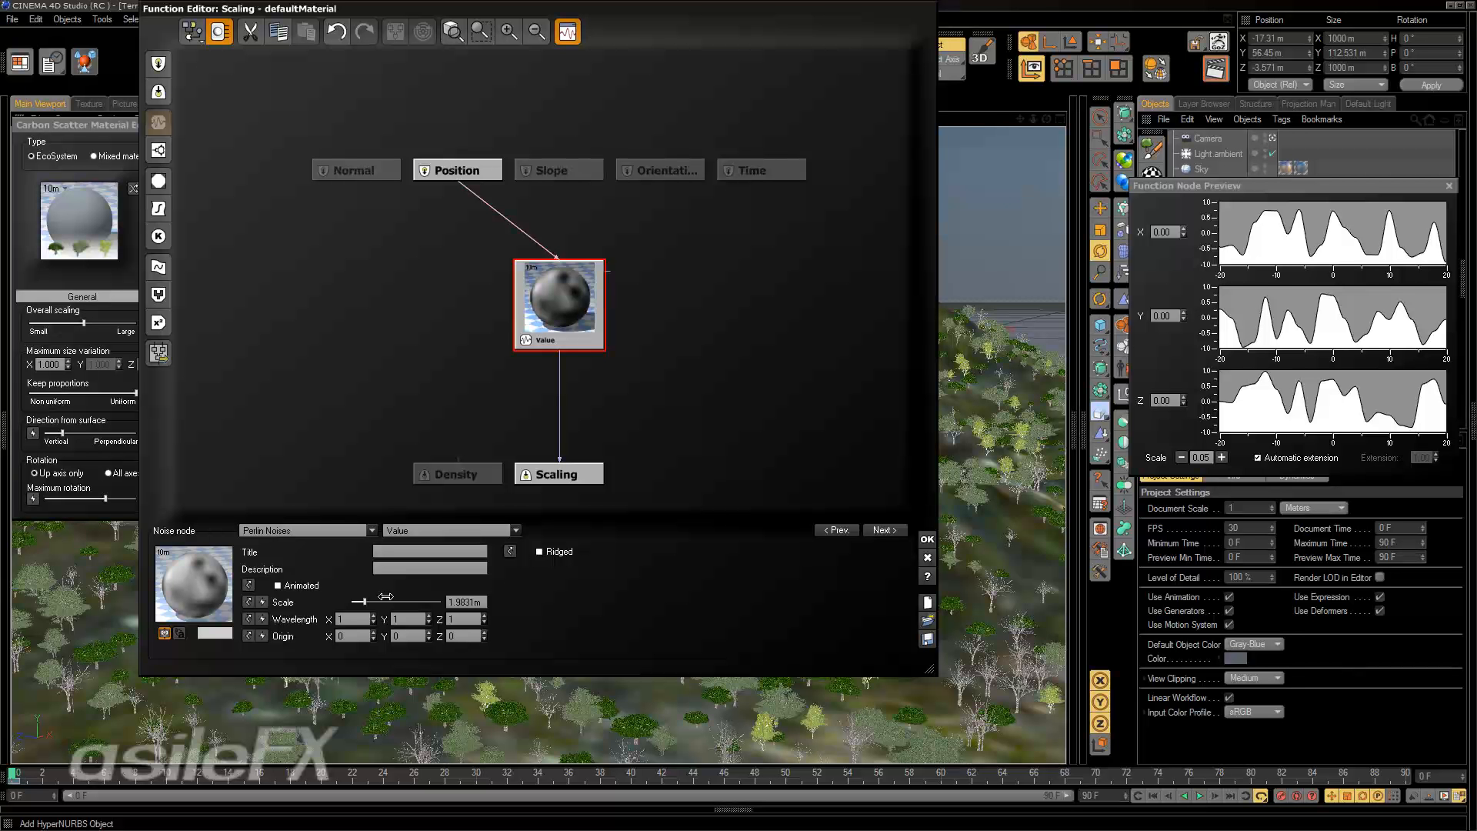
drag(565, 299, 467, 231)
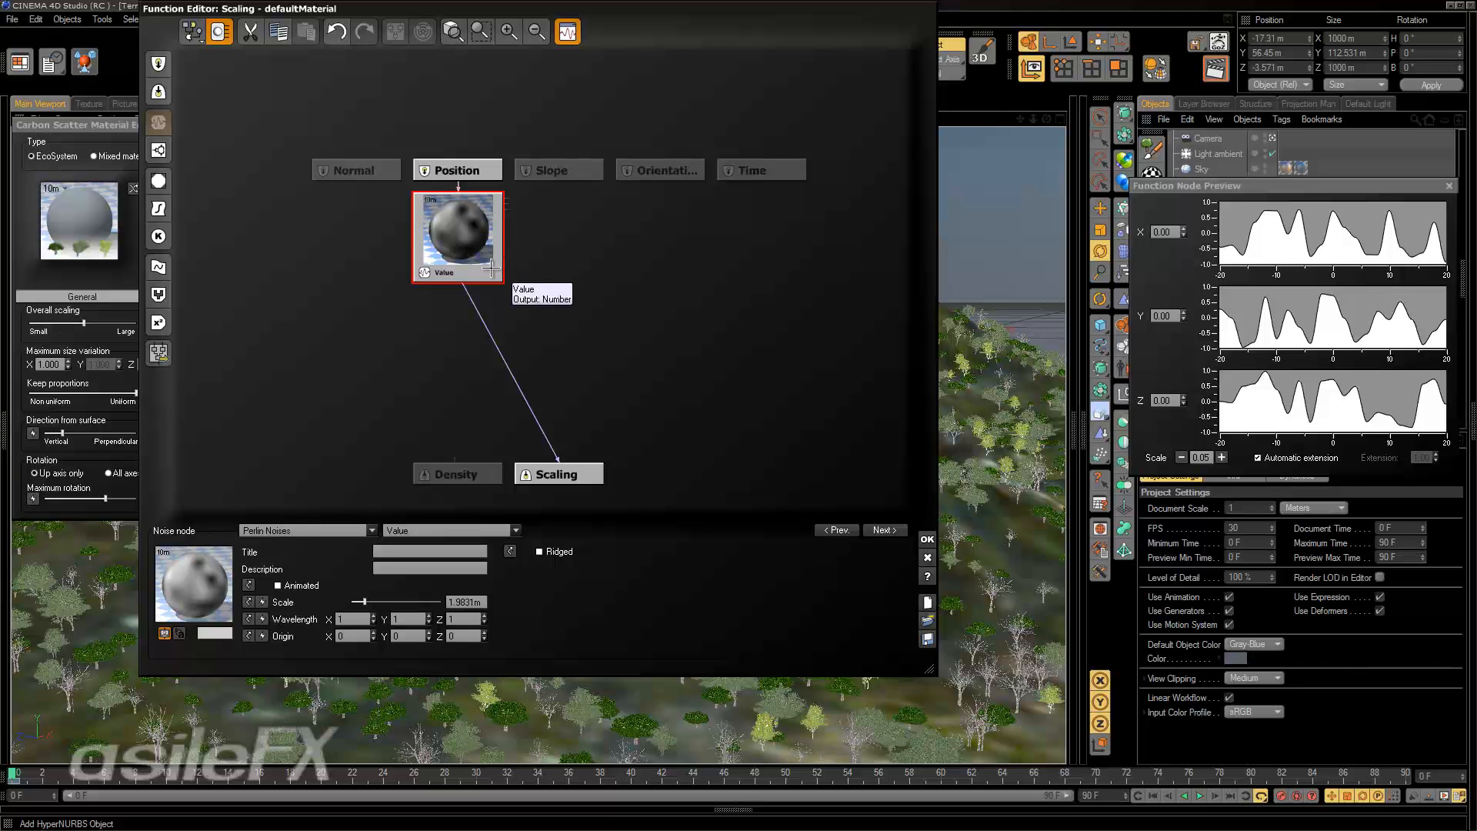
Examine the pattern categories available for the noise node.
click(450, 530)
click(346, 528)
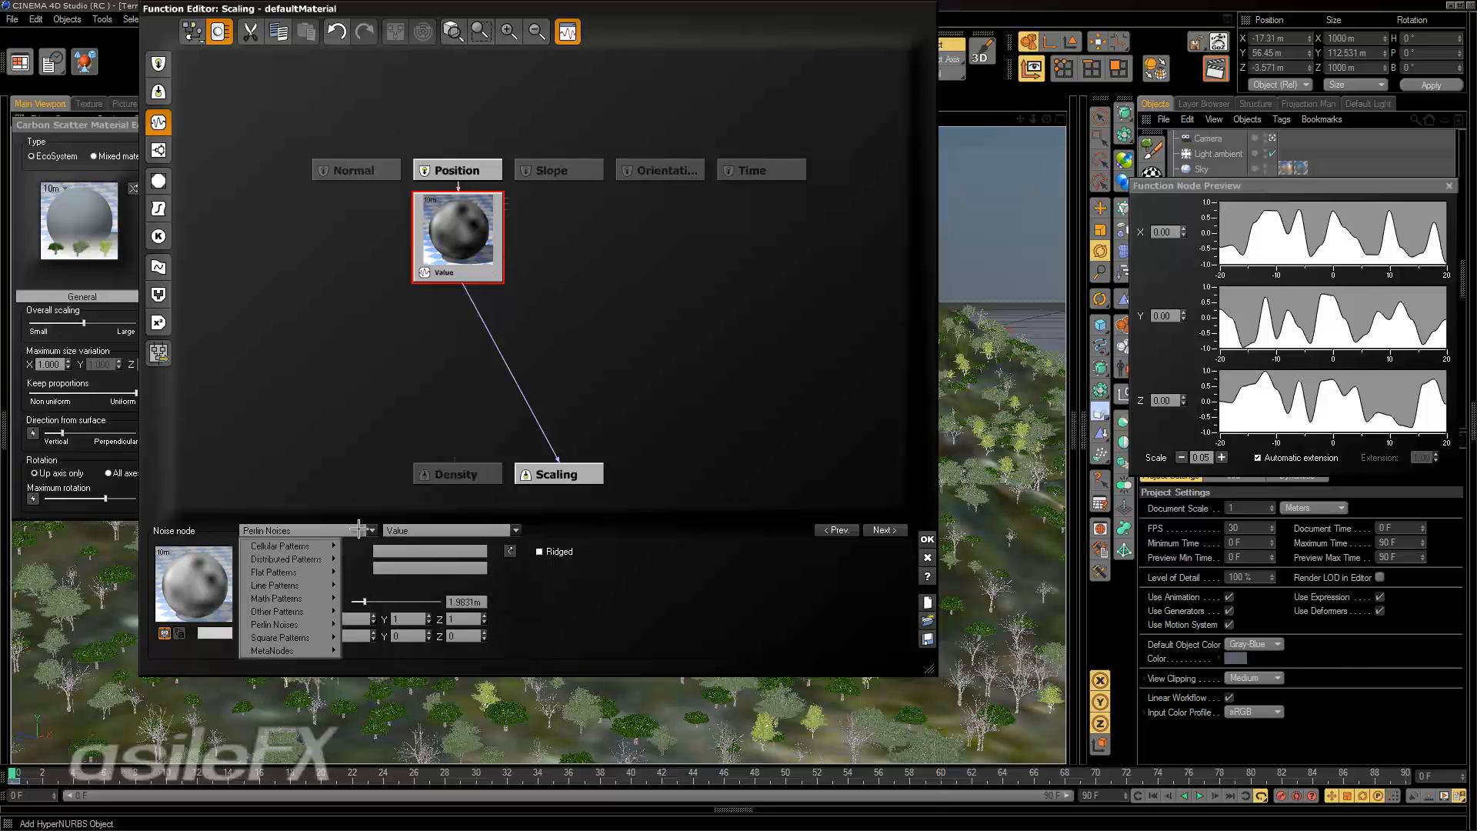
click(579, 308)
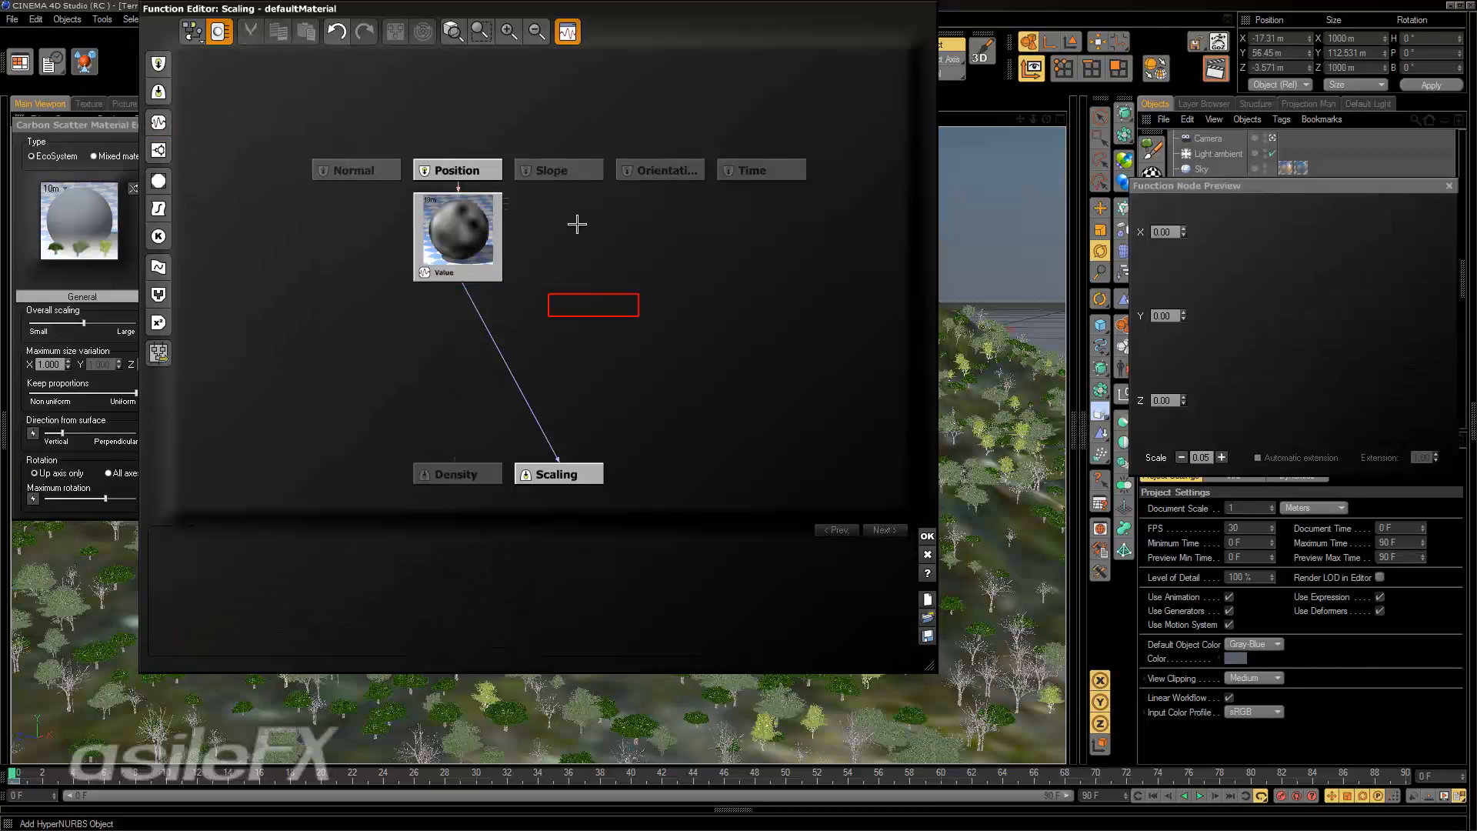
Add a Simple Fractal node beside the noise node and connect it to the Scaling output in place of the noise.
click(577, 224)
click(159, 150)
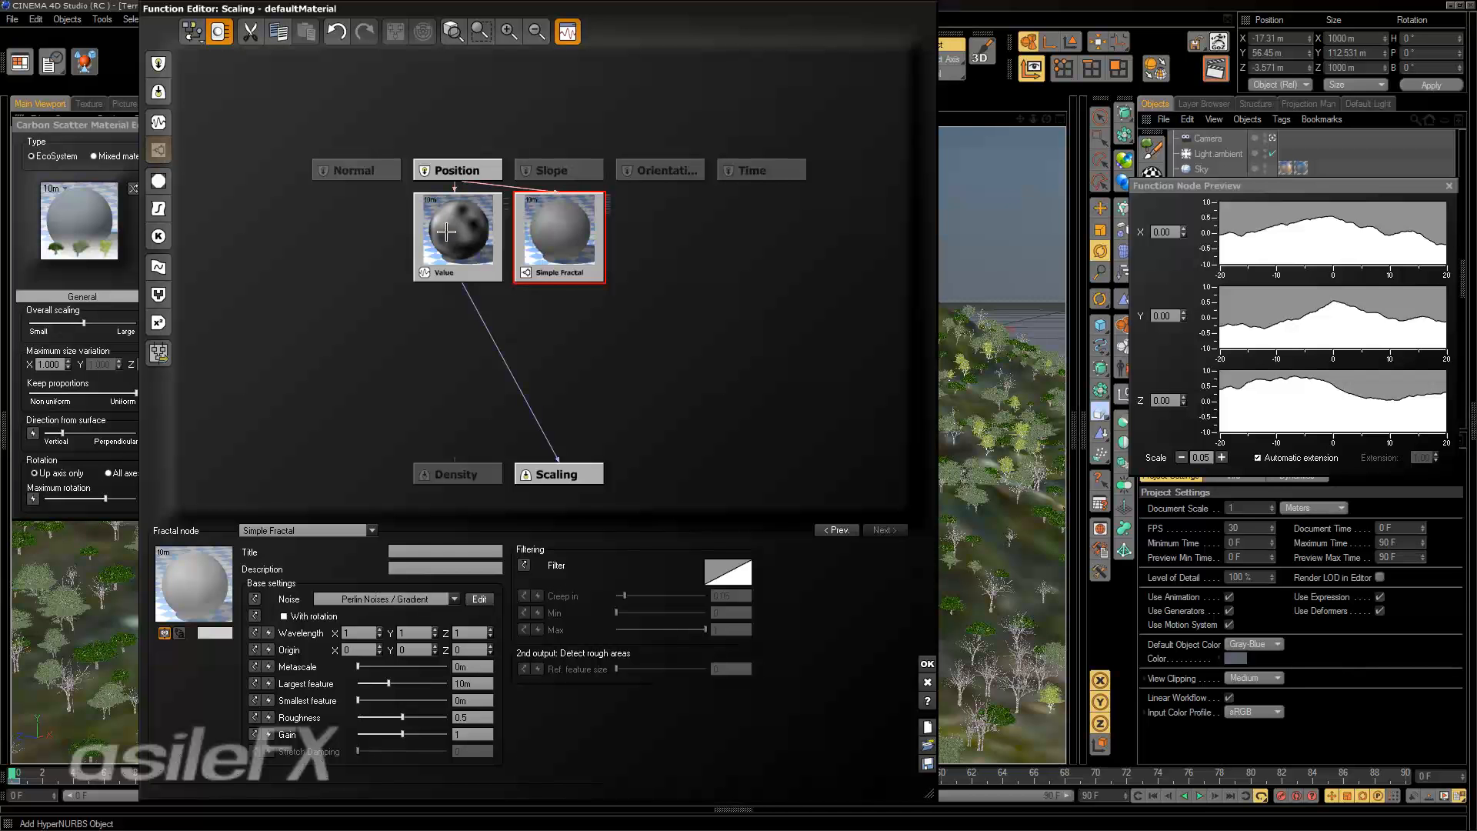
drag(455, 290, 589, 264)
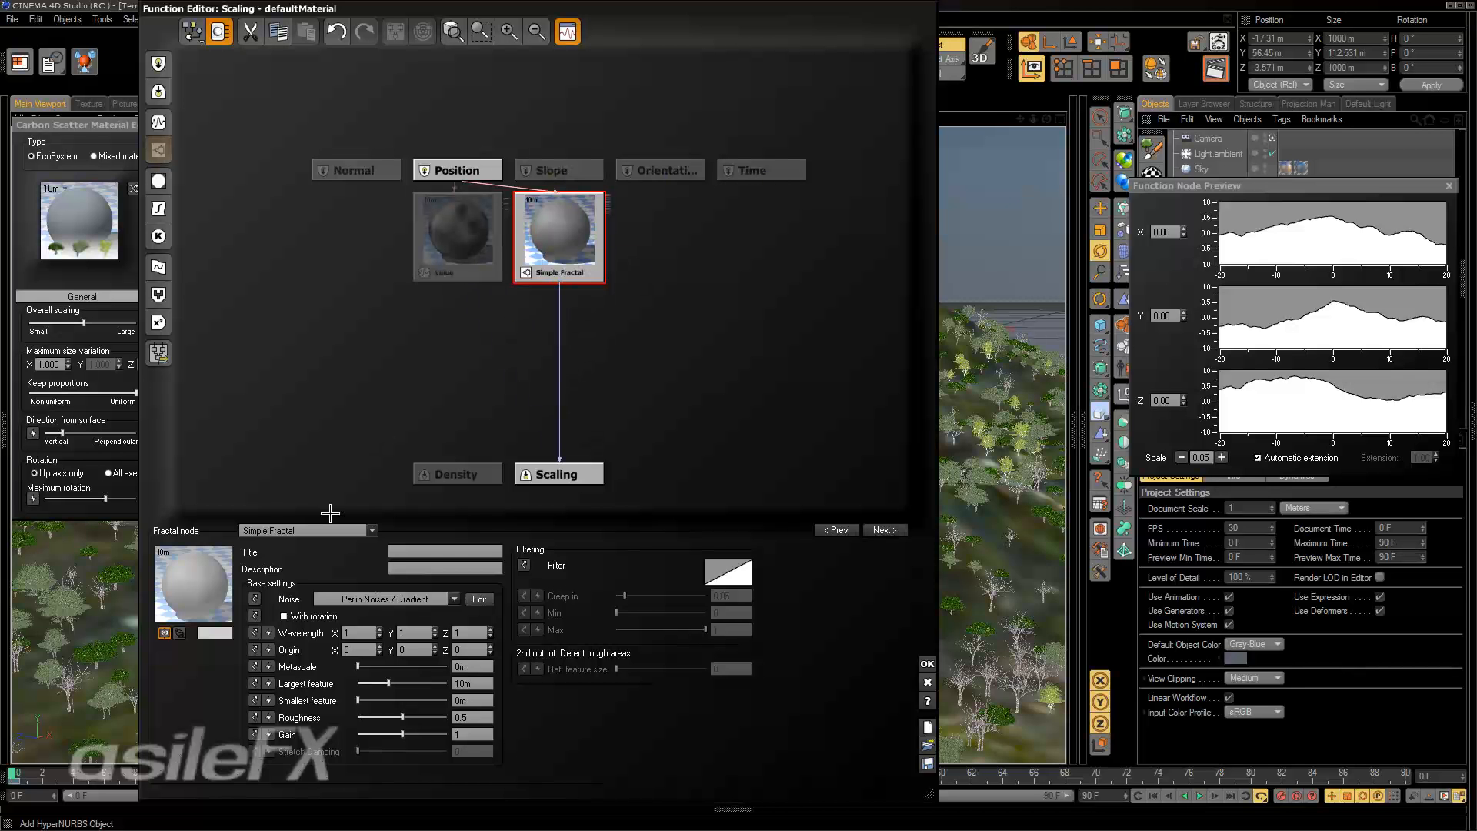
Raise the Simple Fractal node's roughness to about 0.66.
click(513, 42)
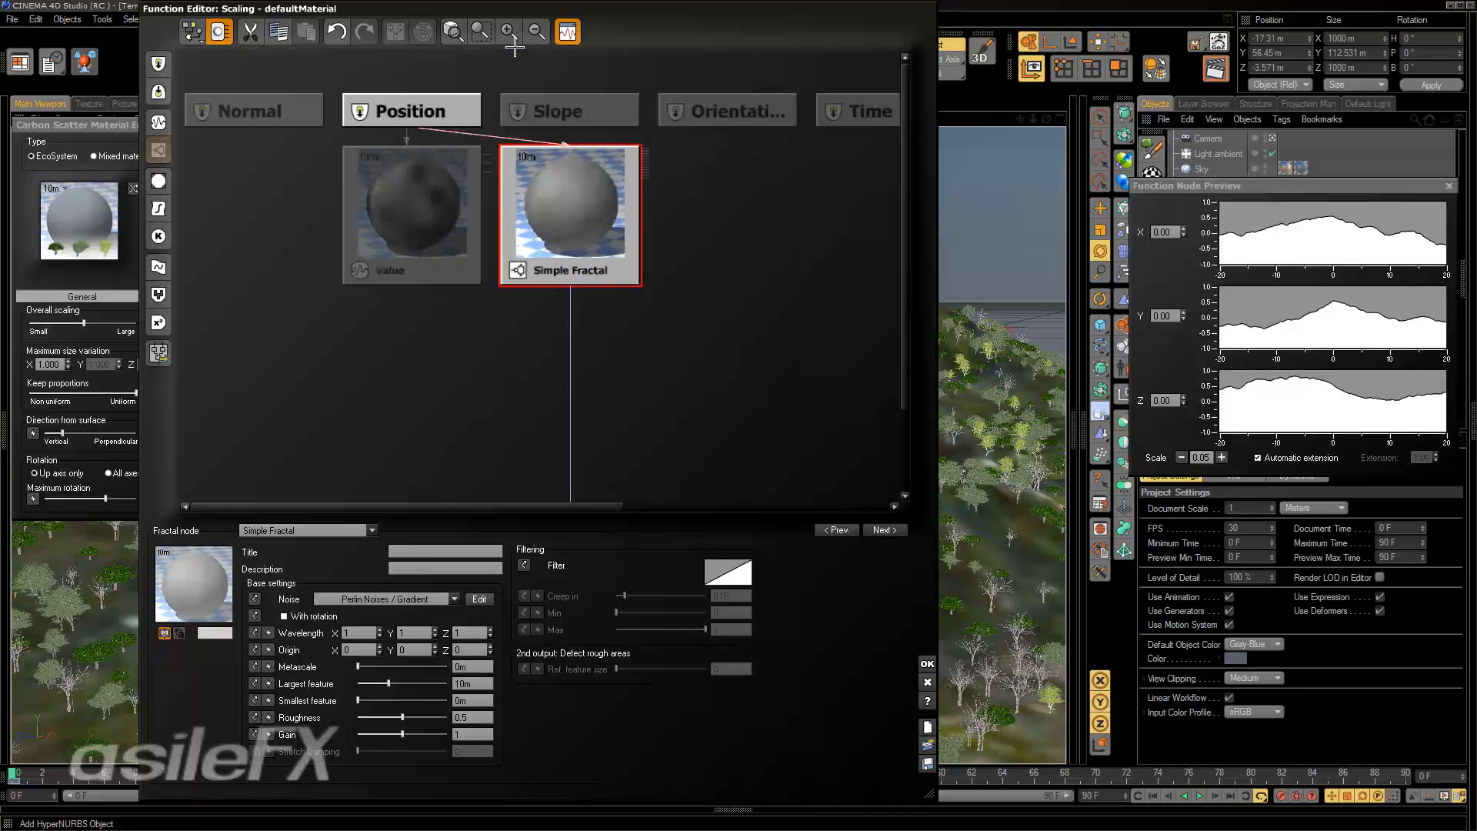
drag(570, 196, 570, 250)
drag(406, 182, 405, 236)
middle_drag(627, 294, 603, 179)
click(596, 183)
drag(404, 717, 416, 714)
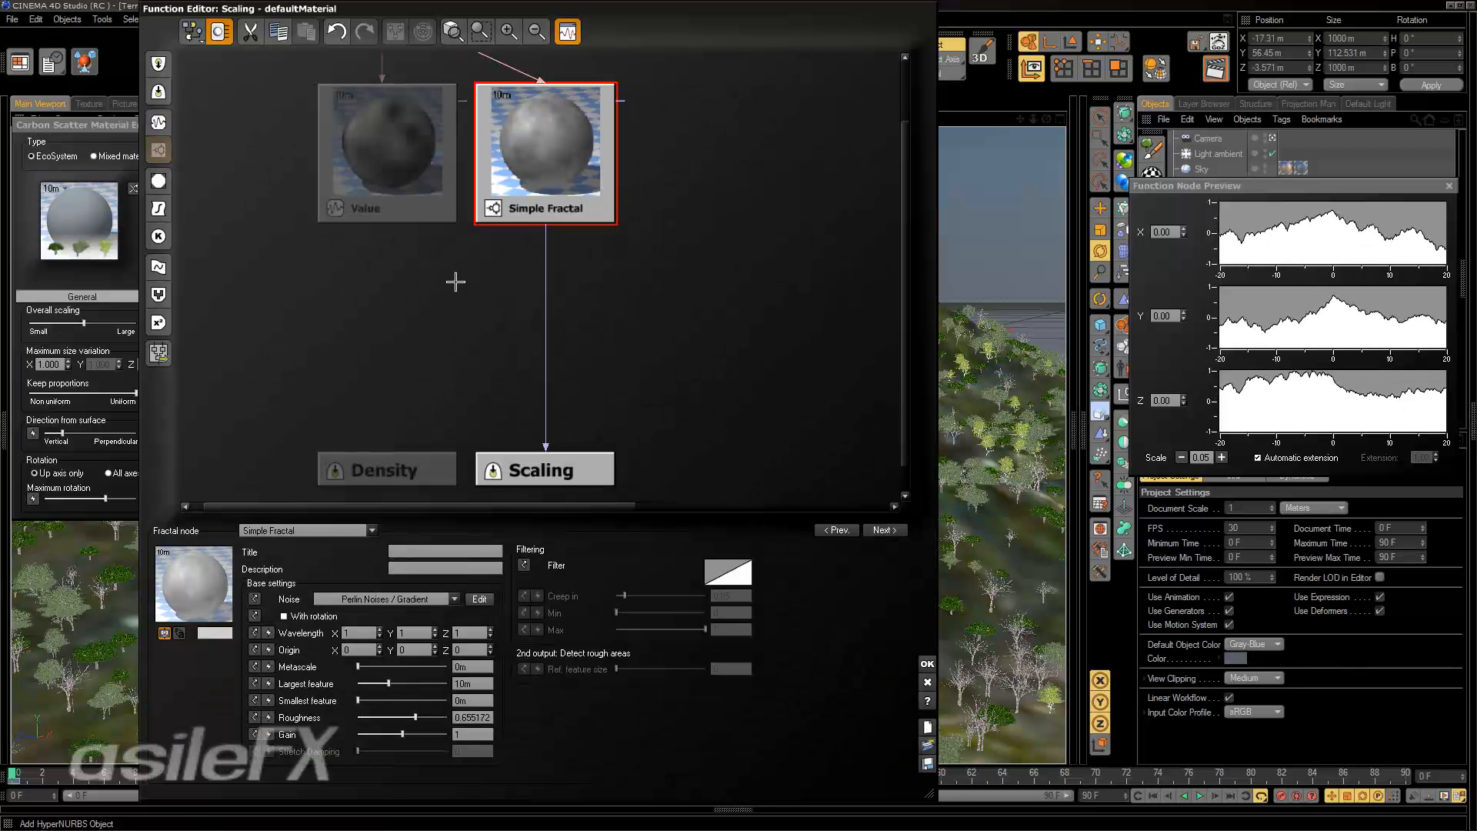
Compare the settings of the noise and Simple Fractal nodes and examine the fractal's available base noise categories.
click(388, 146)
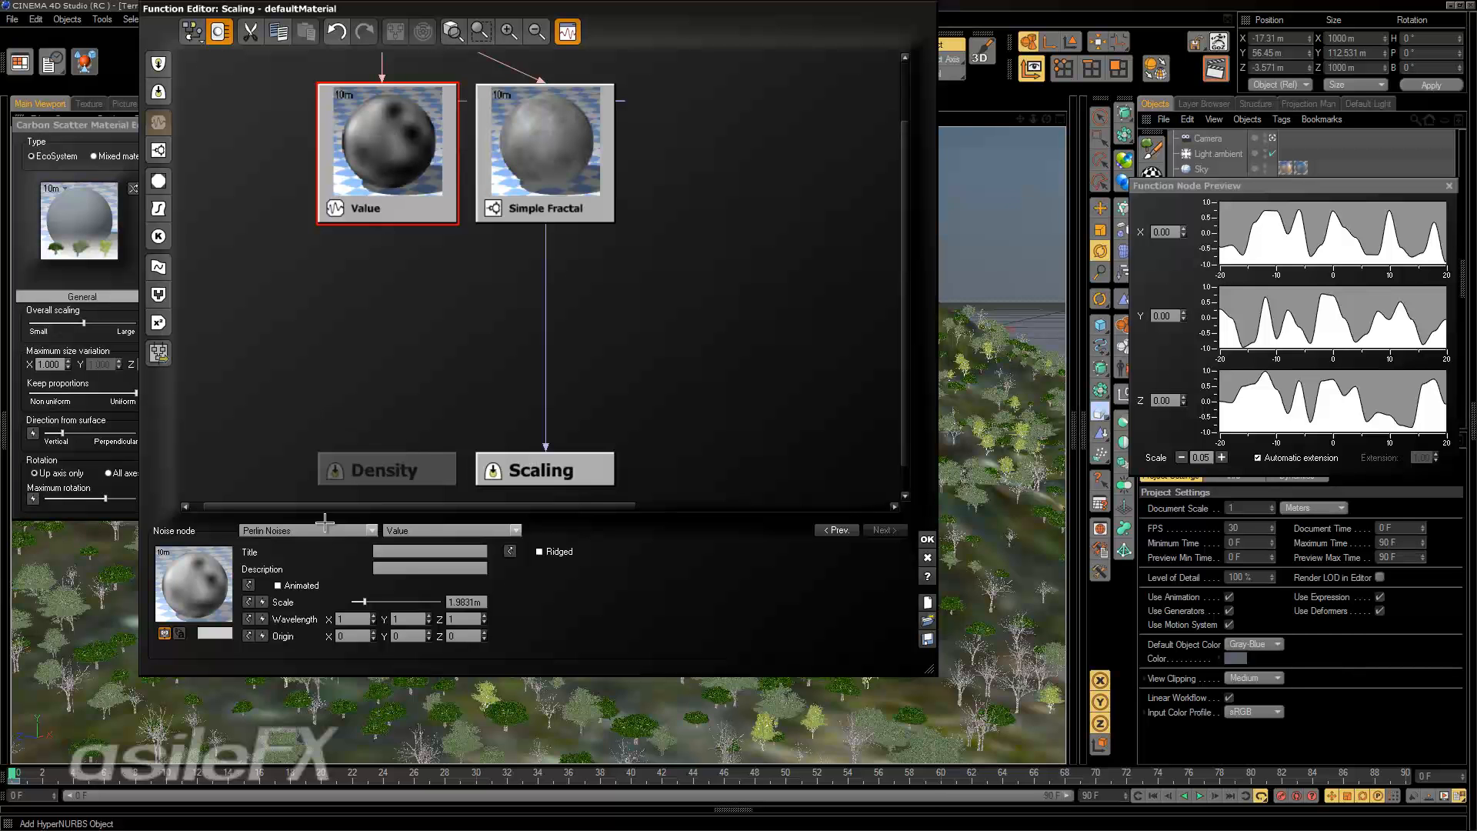
click(532, 139)
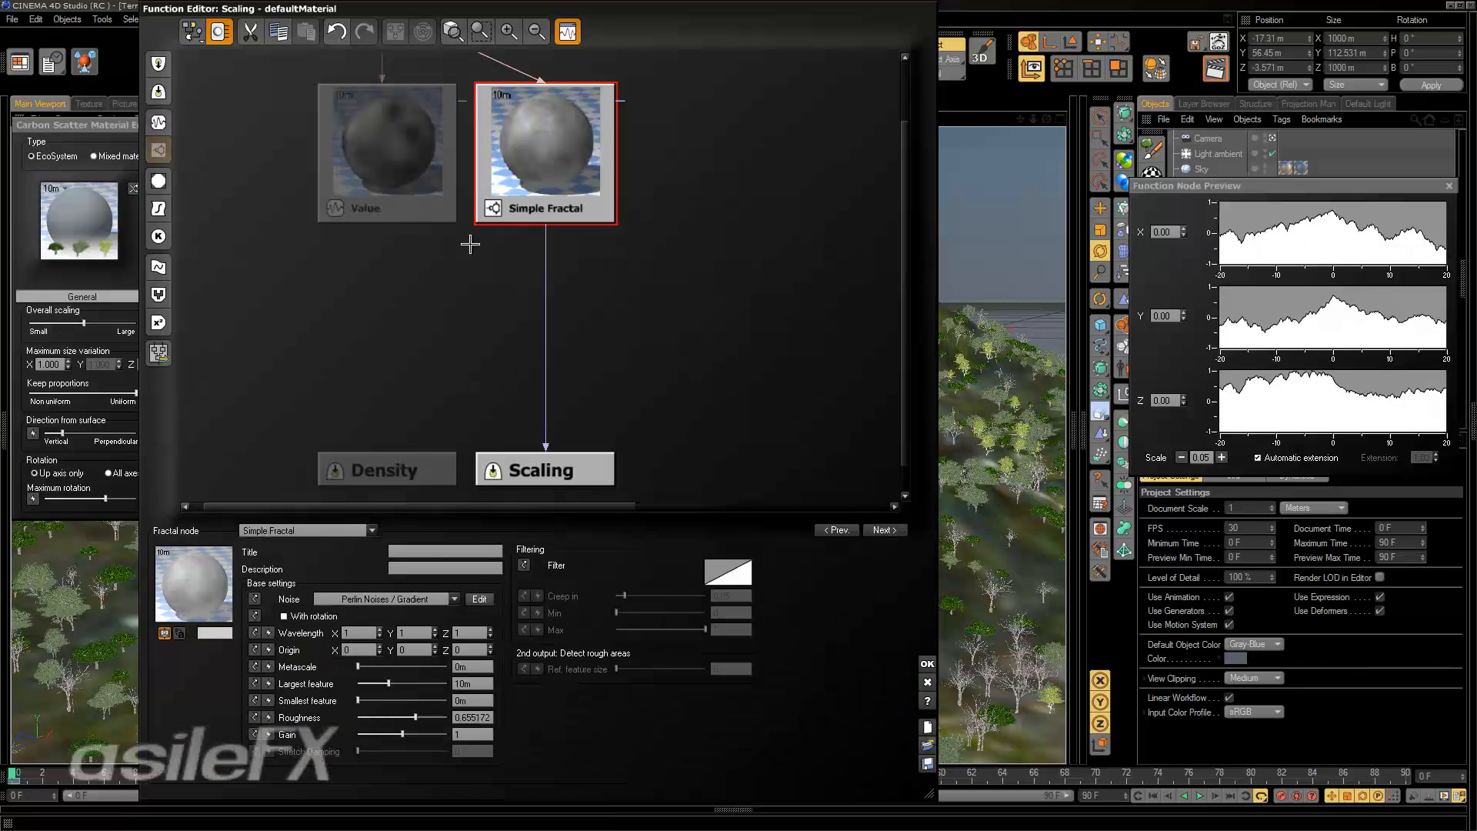
click(434, 599)
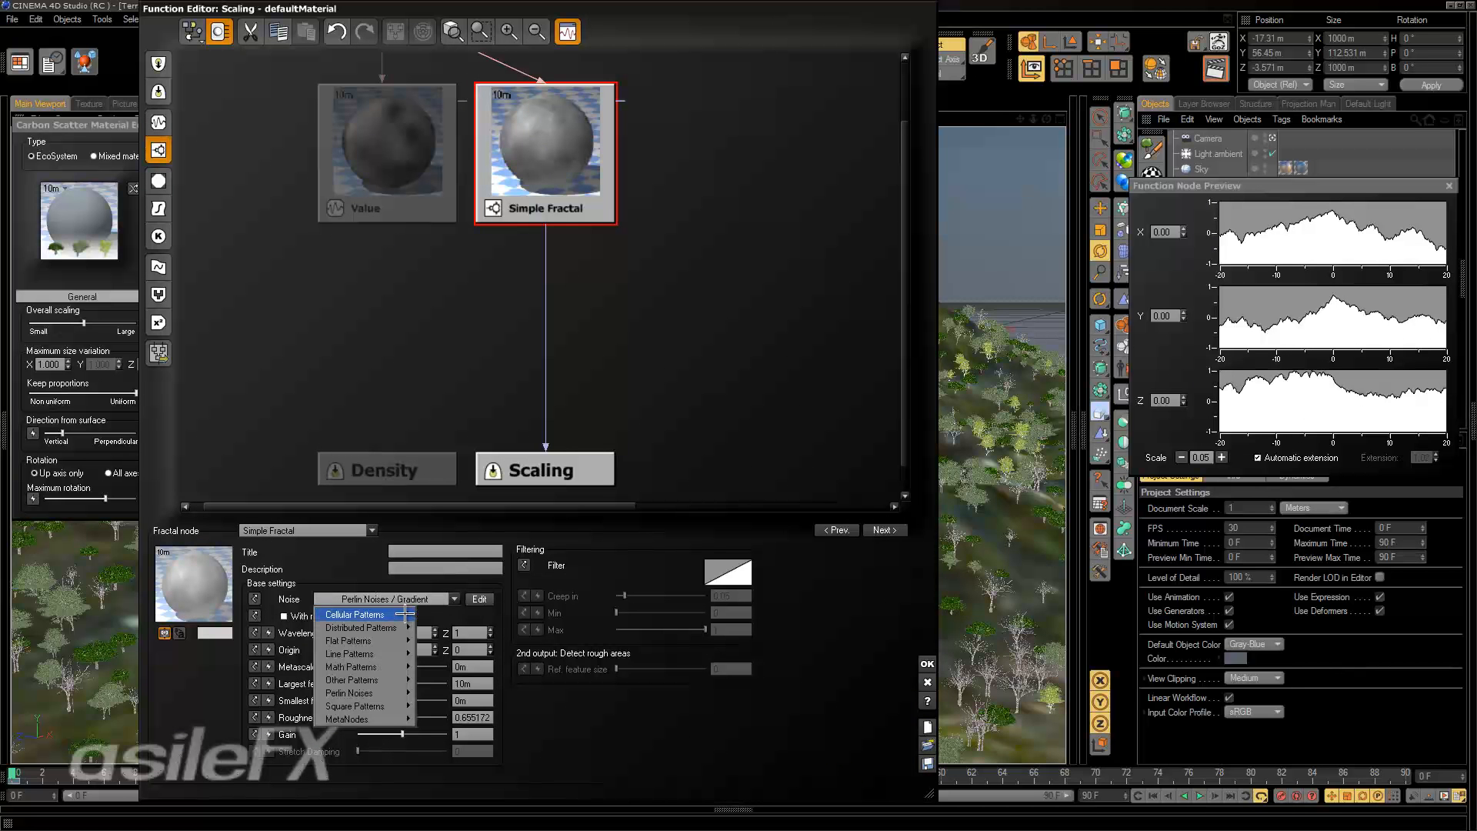
click(546, 240)
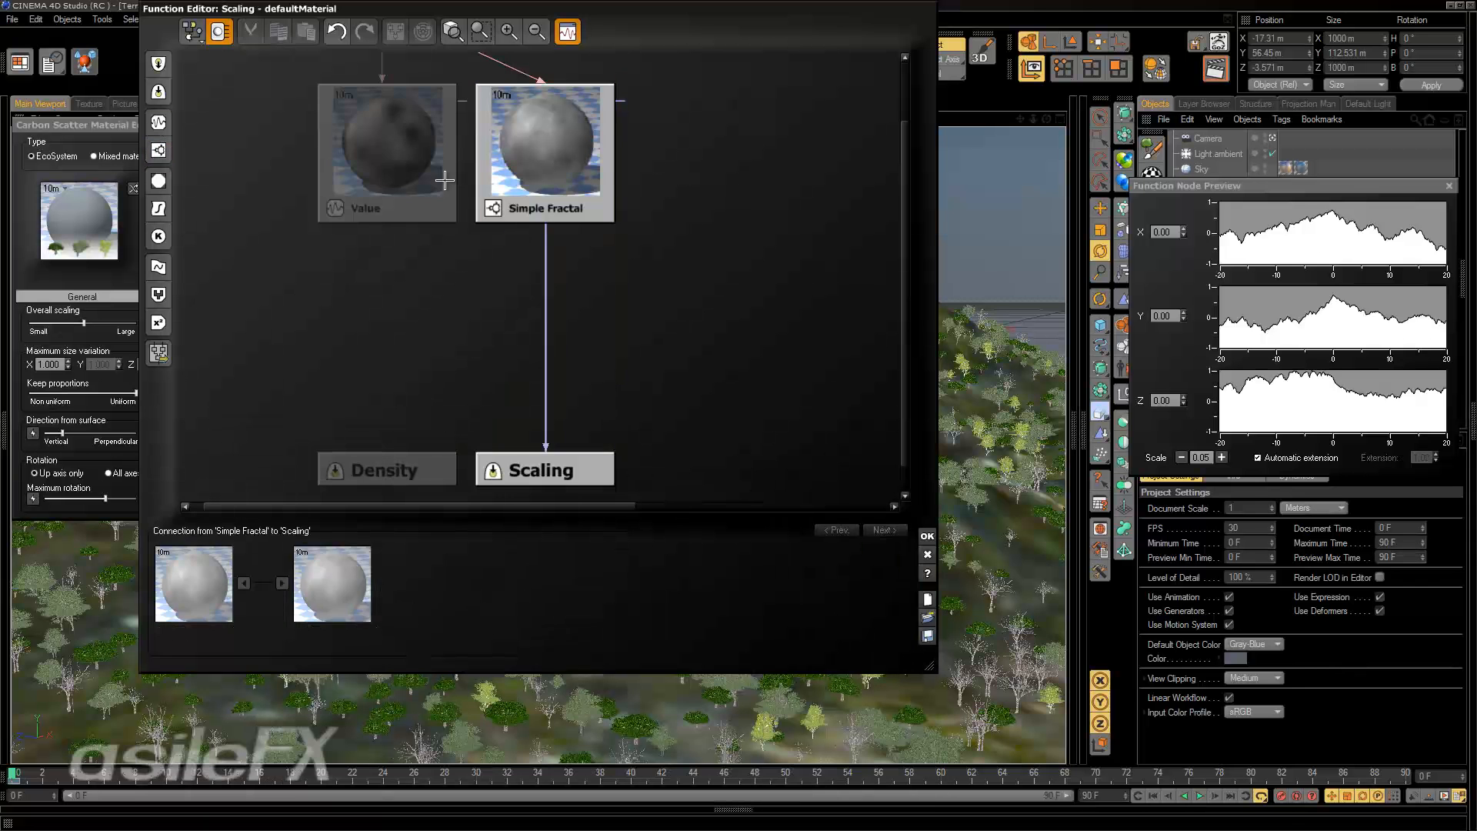
click(445, 180)
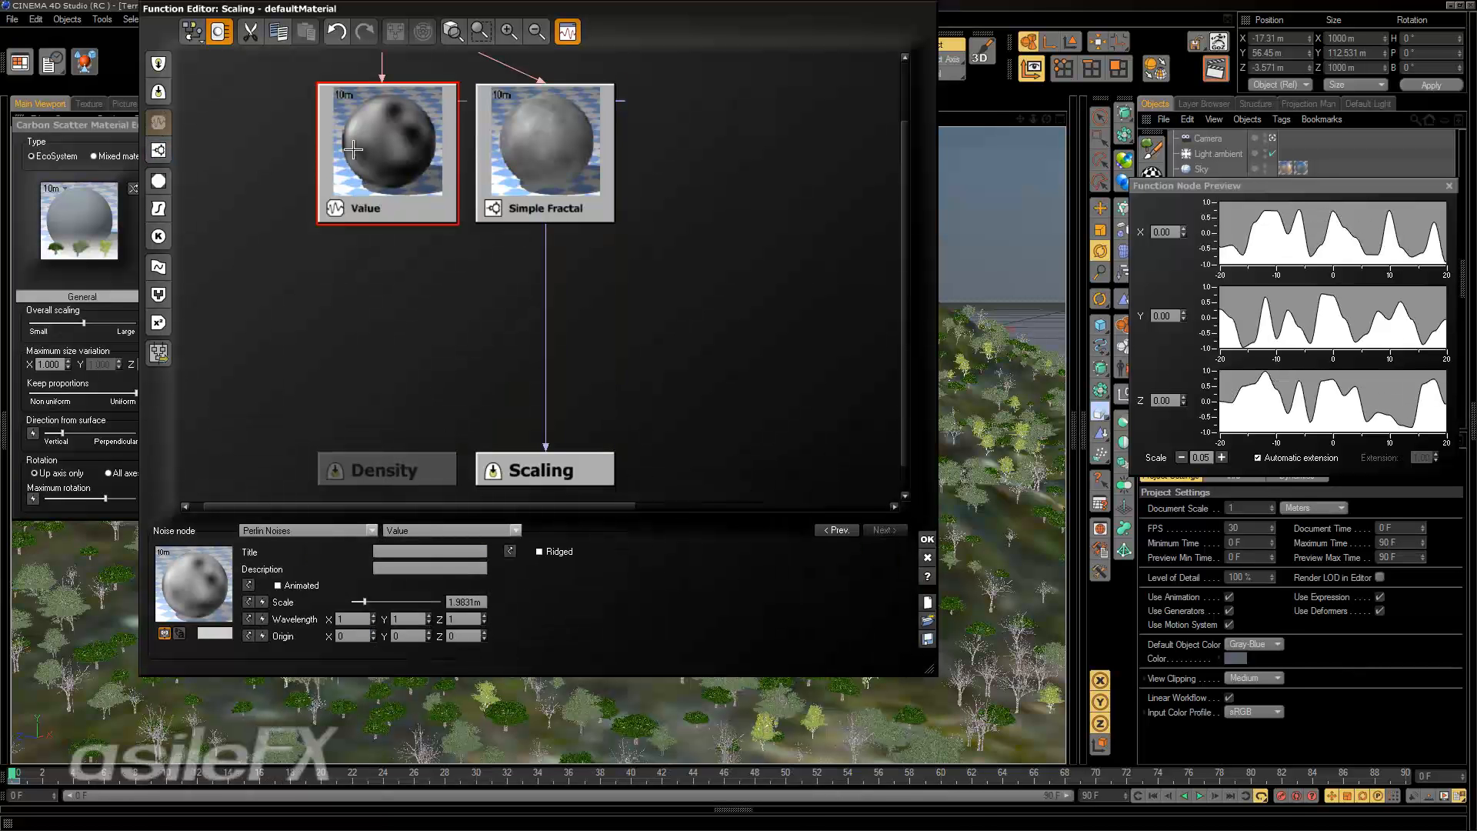
Move the Value noise node farther from the Simple Fractal and set its wavelength to 3 in X and 8 in Z.
drag(437, 137, 385, 136)
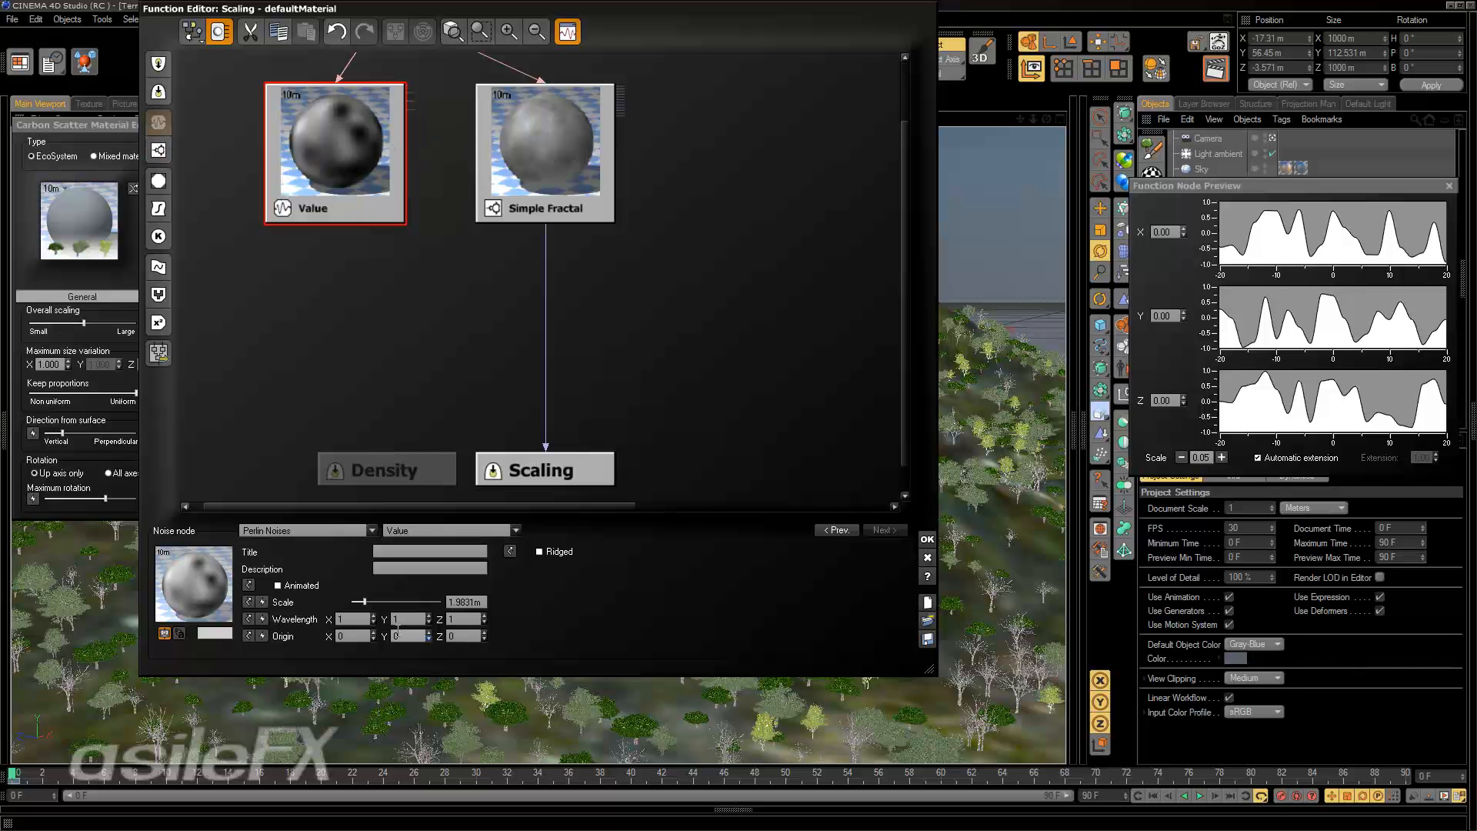
double_click(358, 620)
text(3)
key(Return)
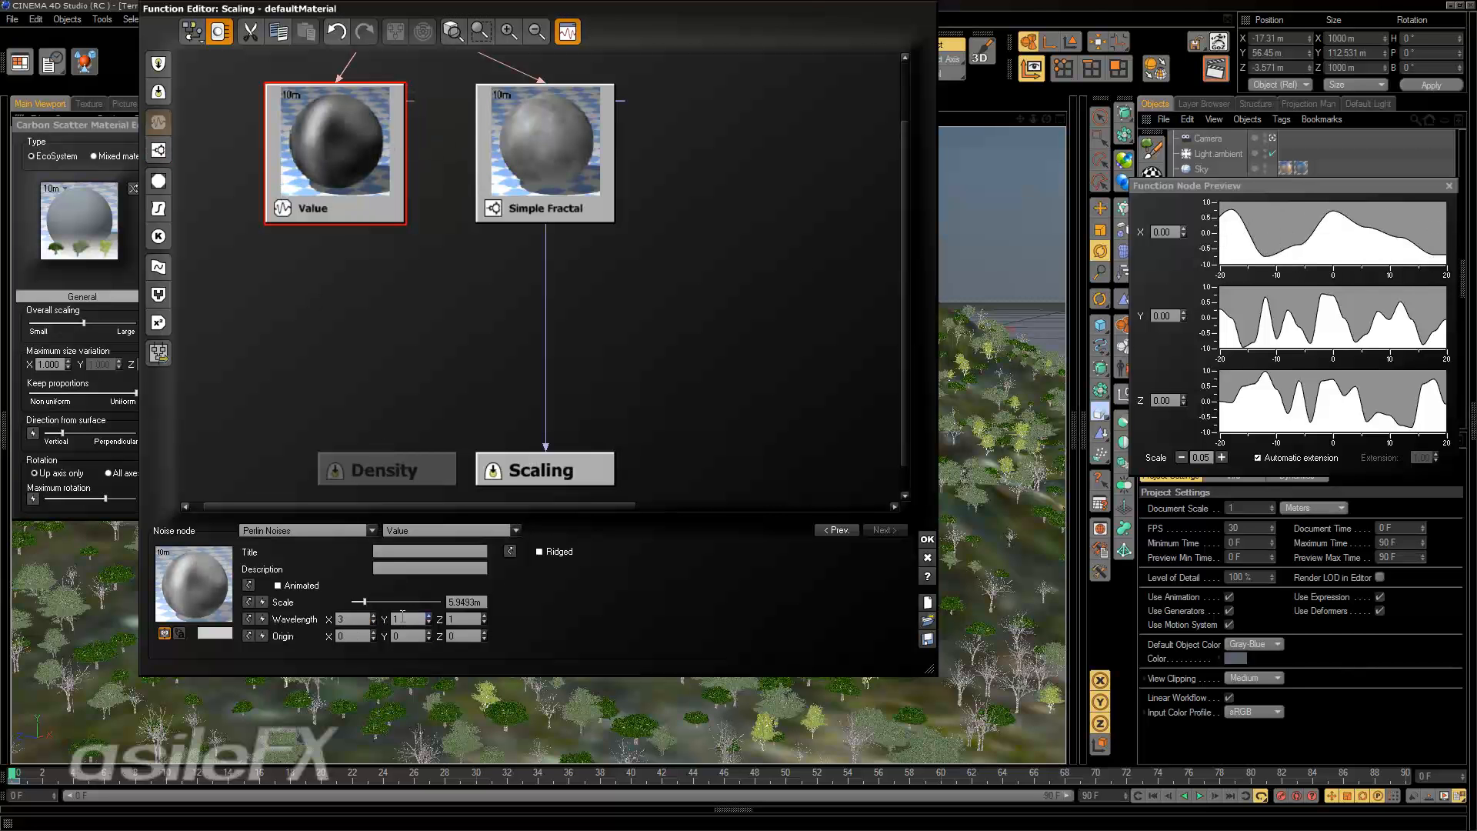
double_click(466, 618)
text(8)
double_click(358, 620)
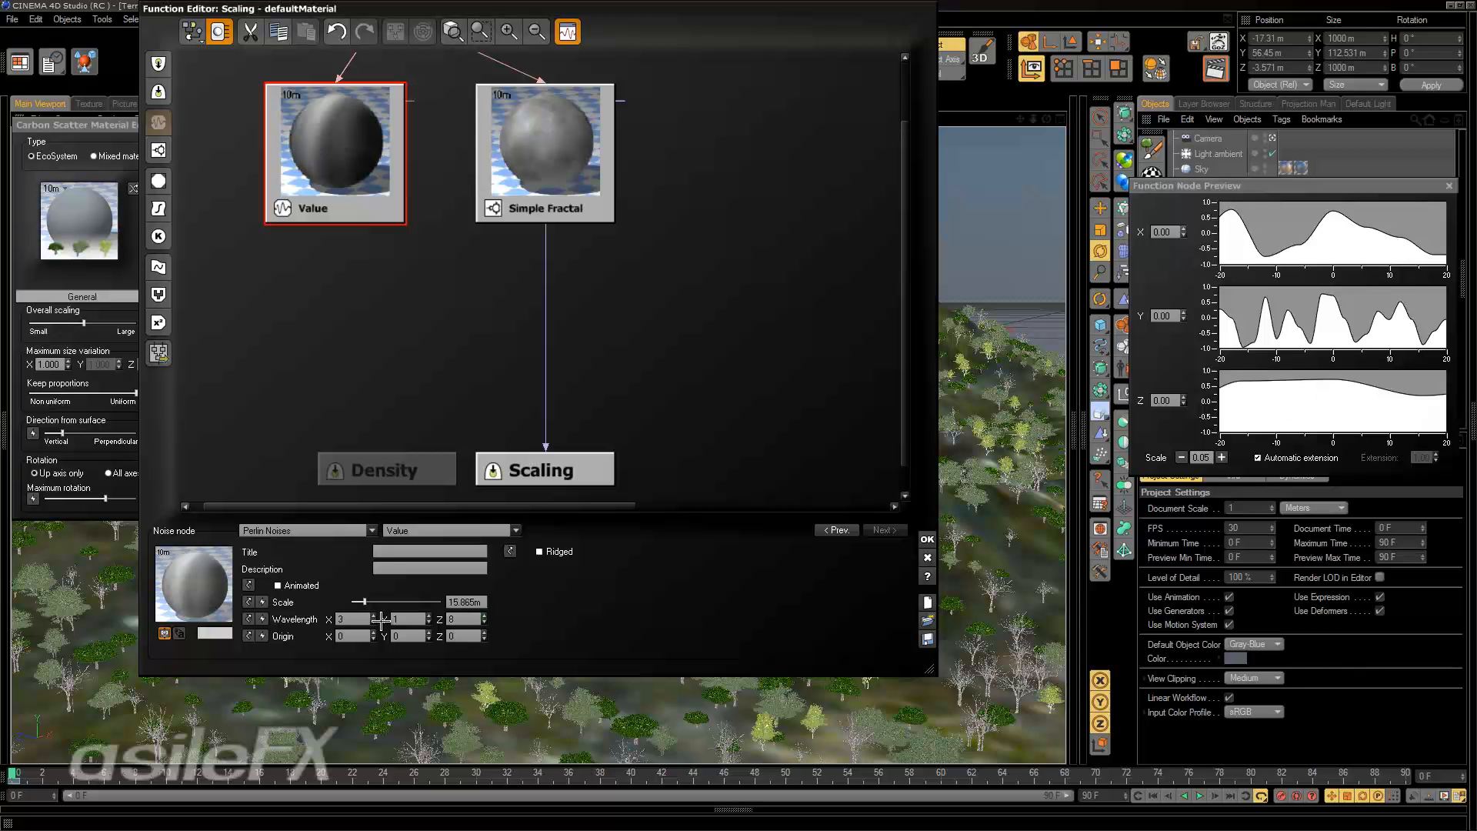
key(Tab)
key(Tab)
Convert the Value noise node into a Simple Fractal node and examine its wavelength and origin settings.
click(158, 150)
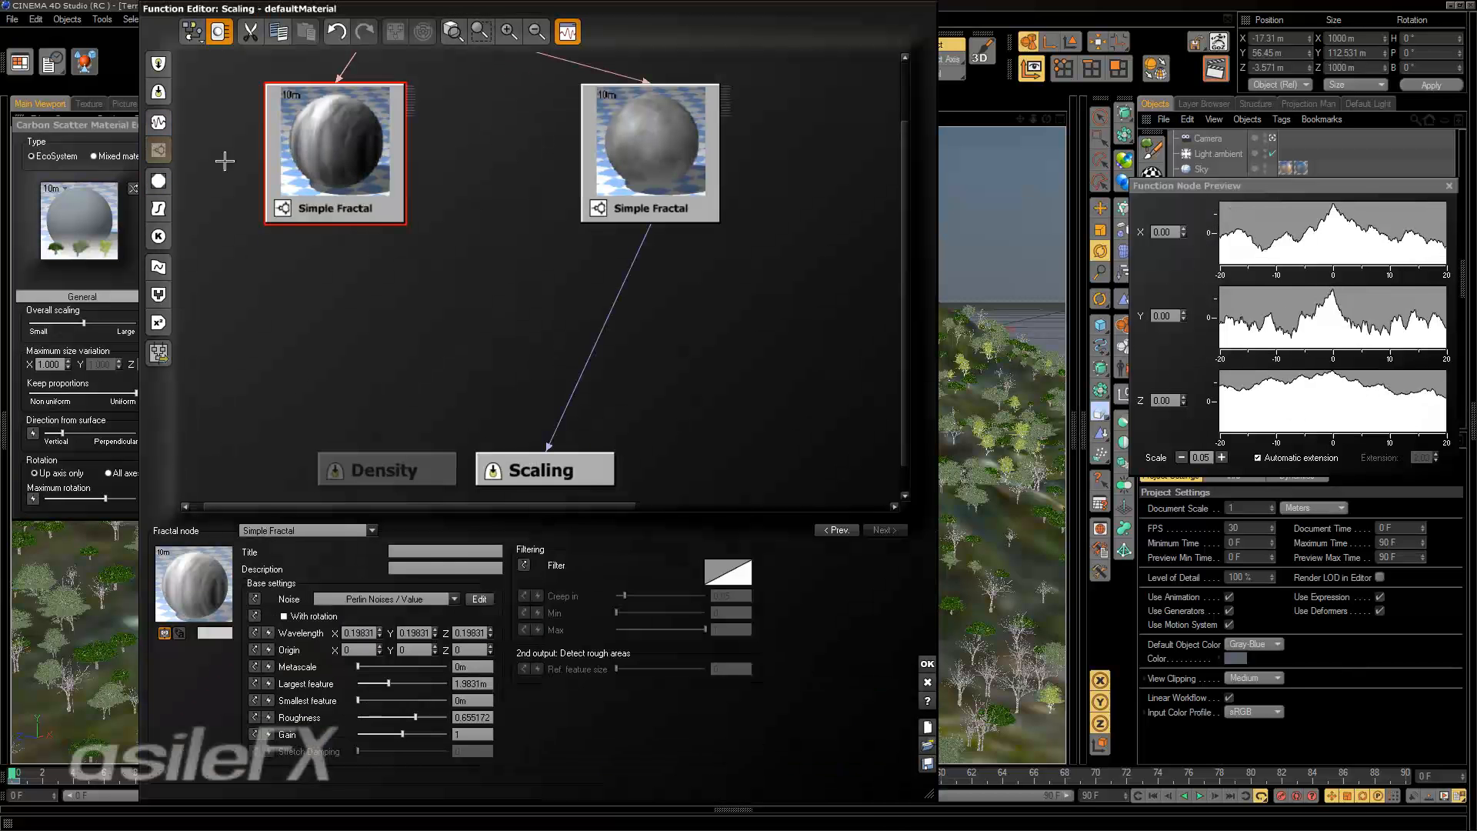
double_click(369, 634)
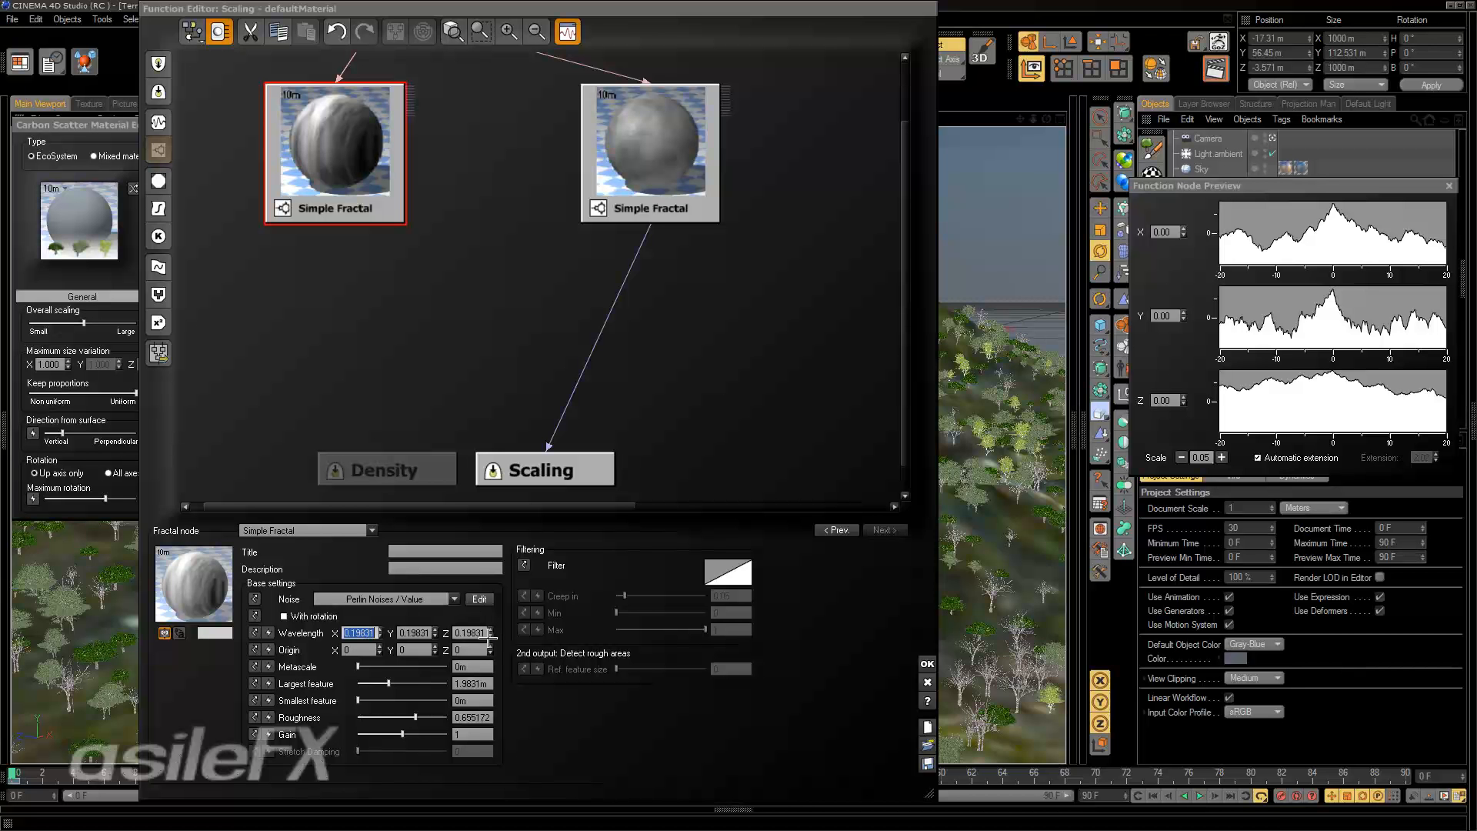
click(340, 170)
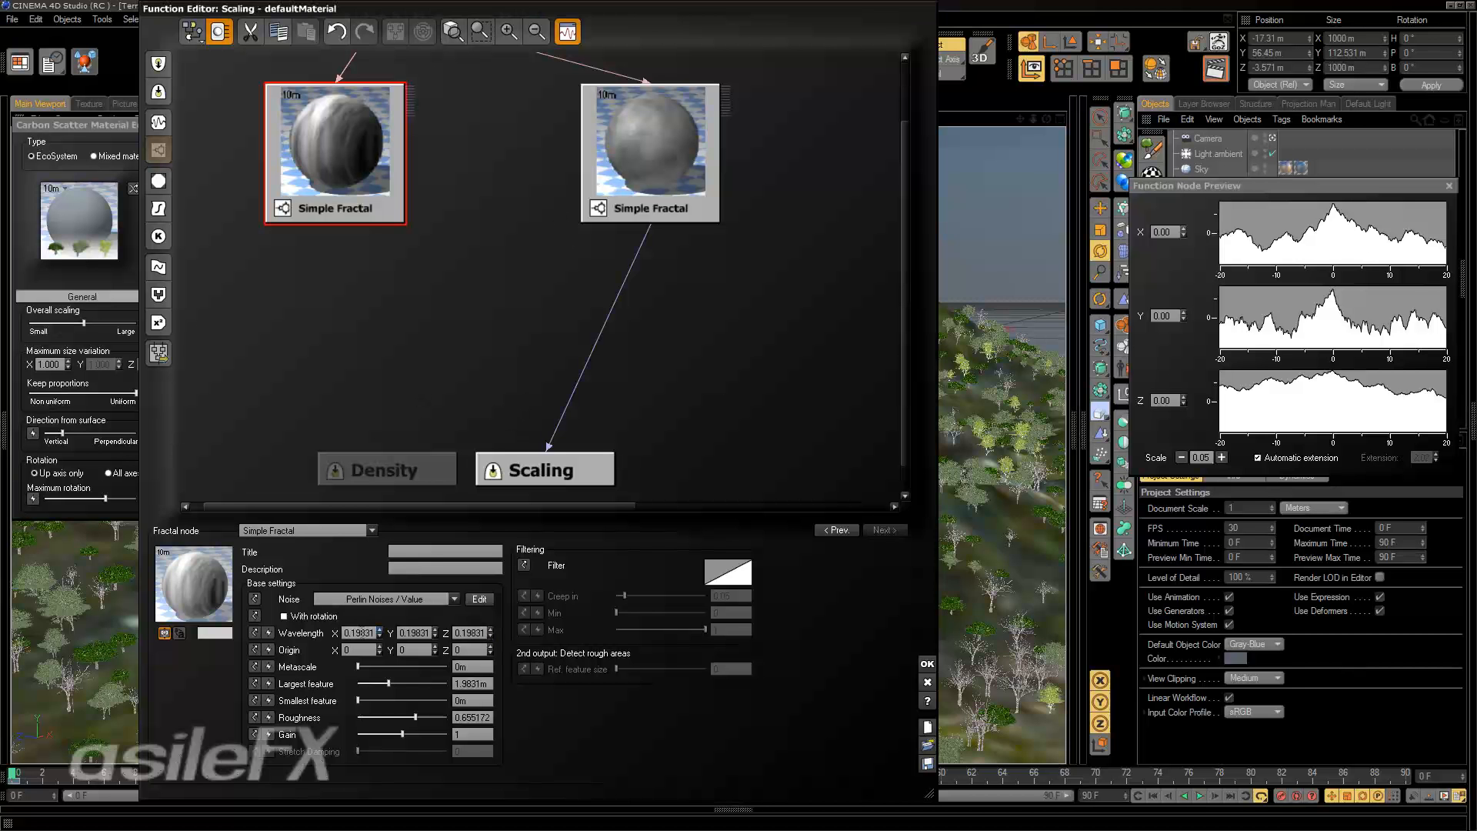
click(414, 633)
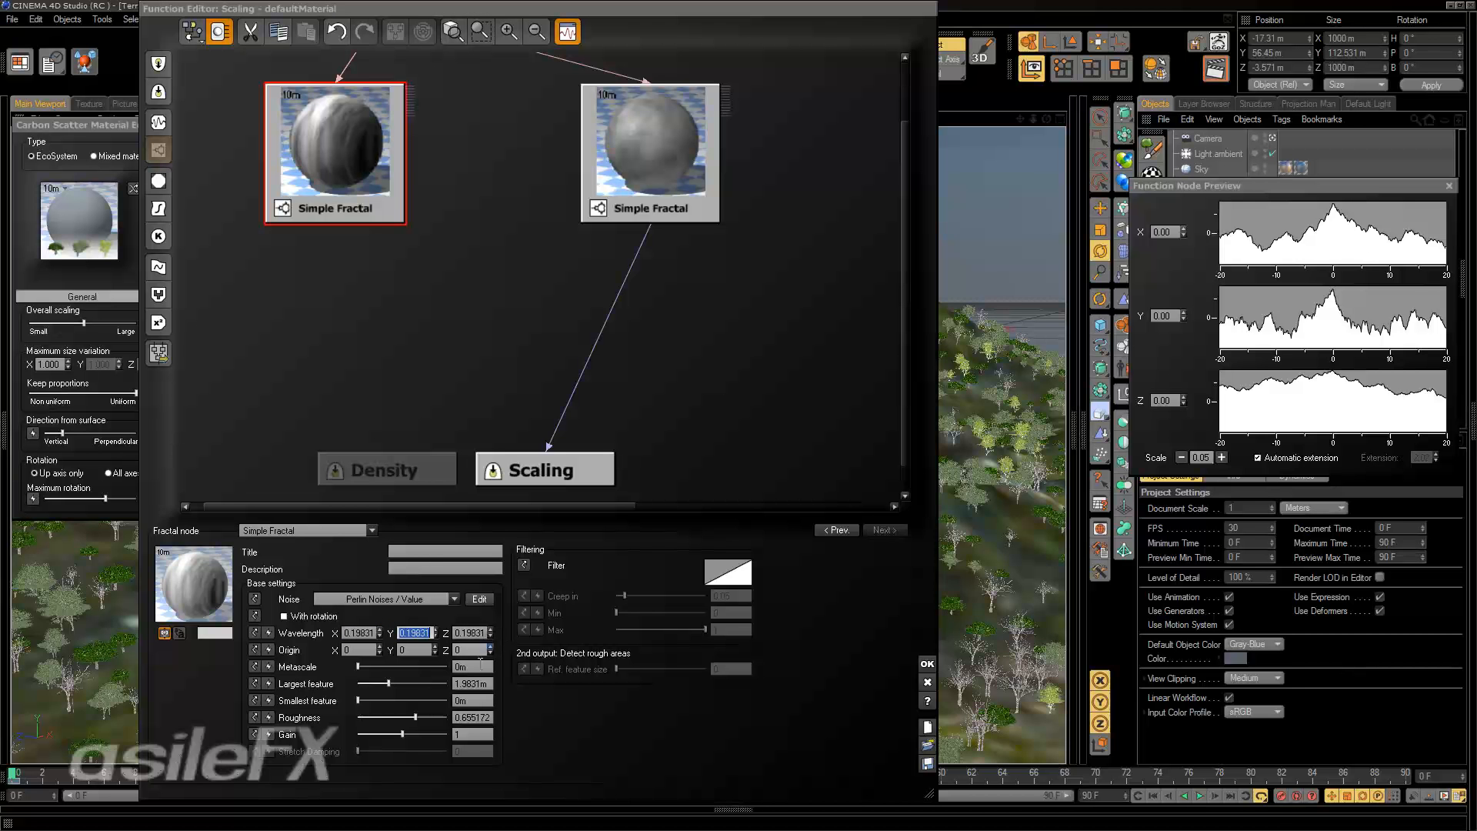
drag(352, 193, 390, 187)
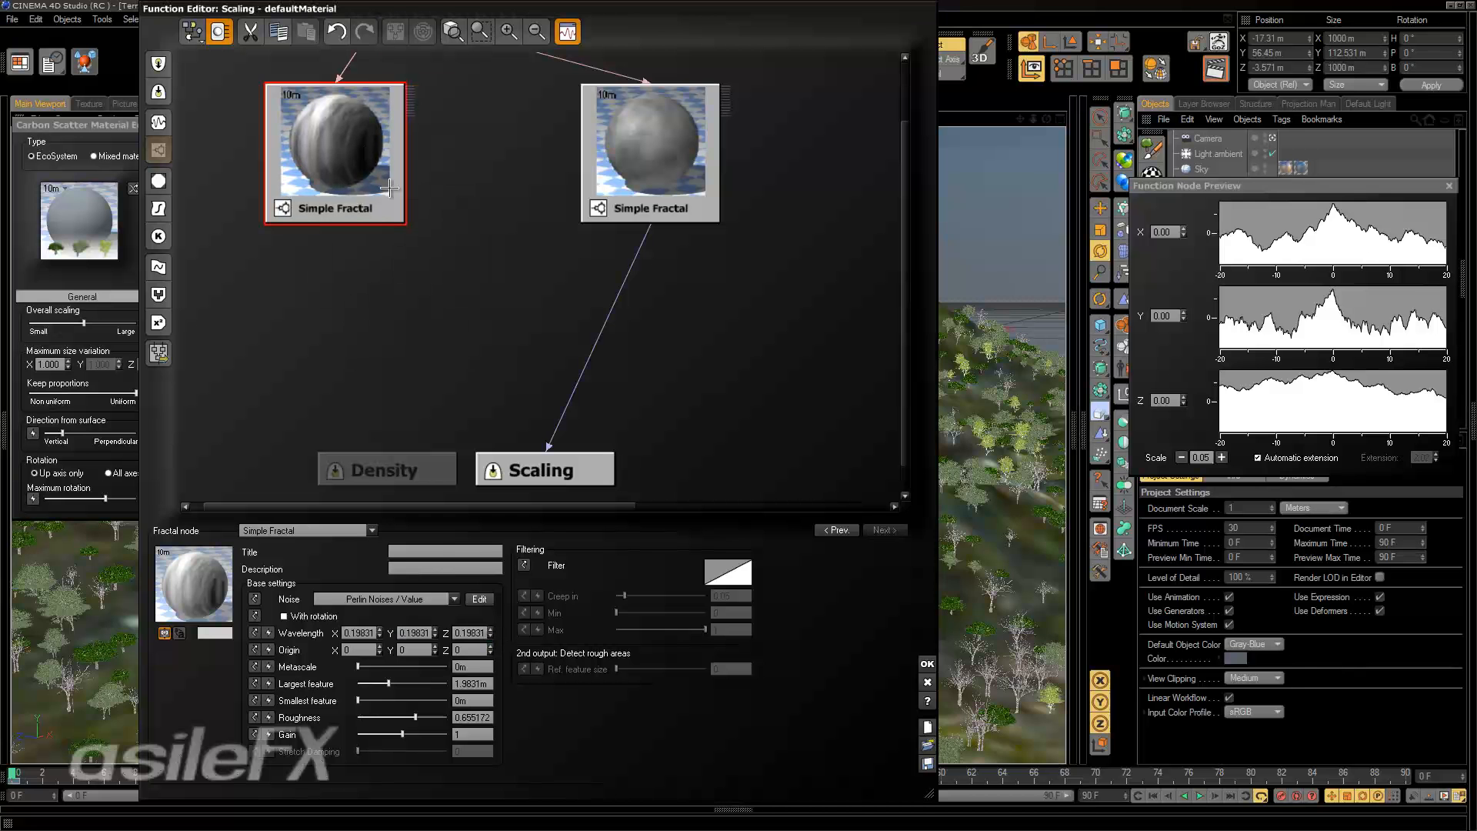
click(468, 650)
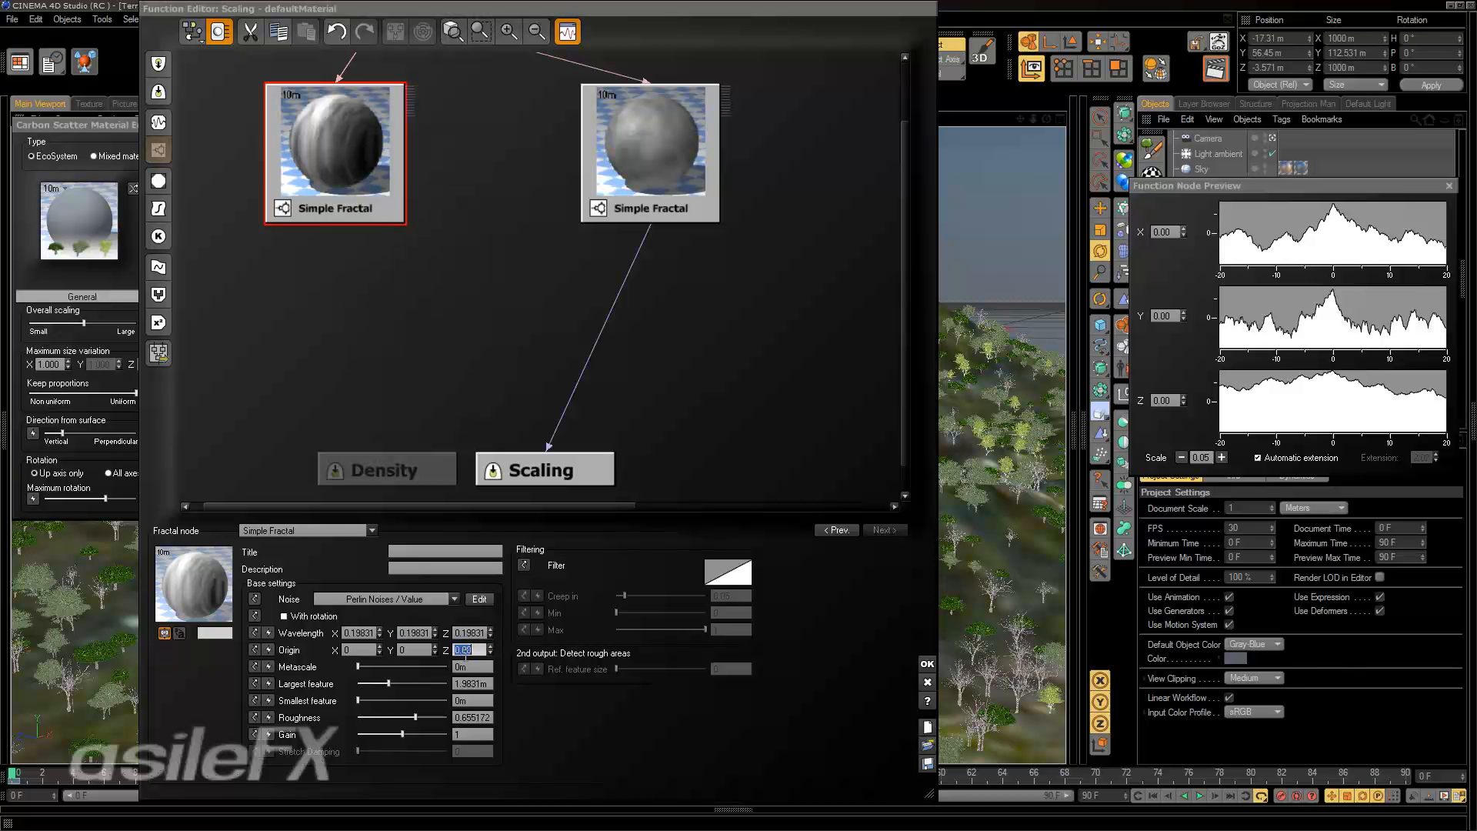
Raise the converted fractal node's metascale to about 12.6 m and set its largest feature to 5 m.
drag(389, 683, 393, 683)
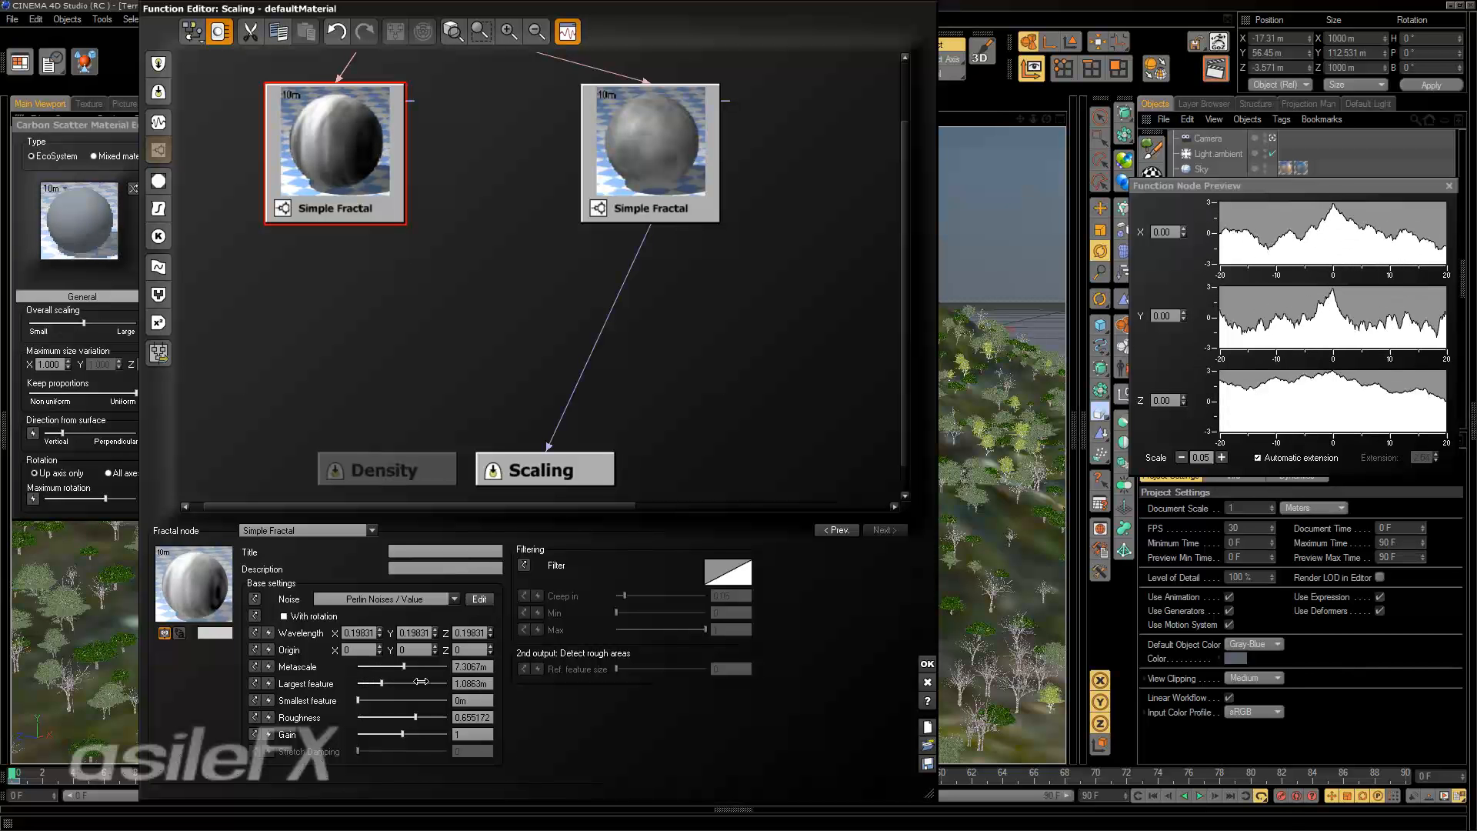
drag(379, 667, 418, 667)
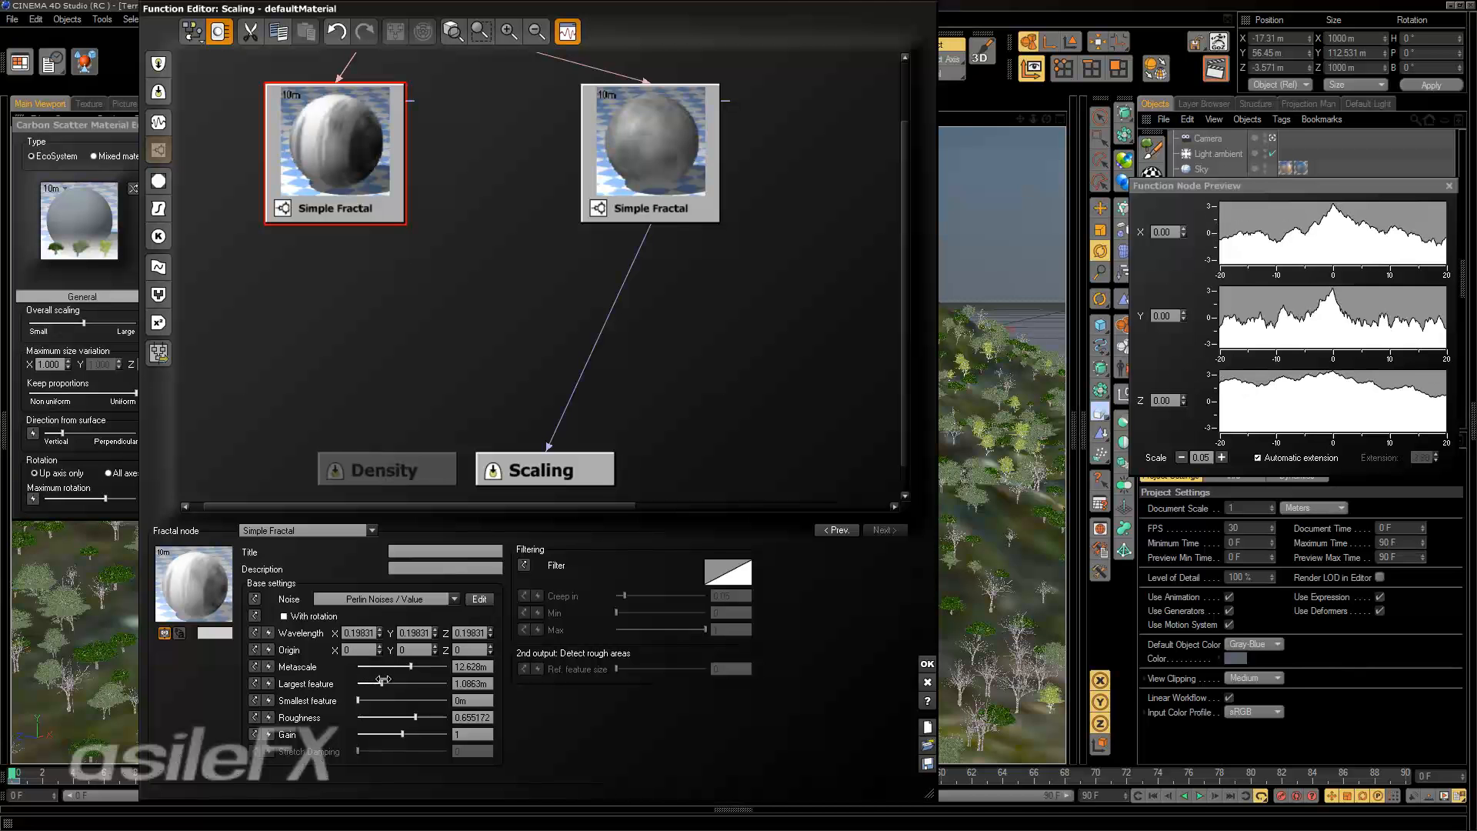
double_click(471, 687)
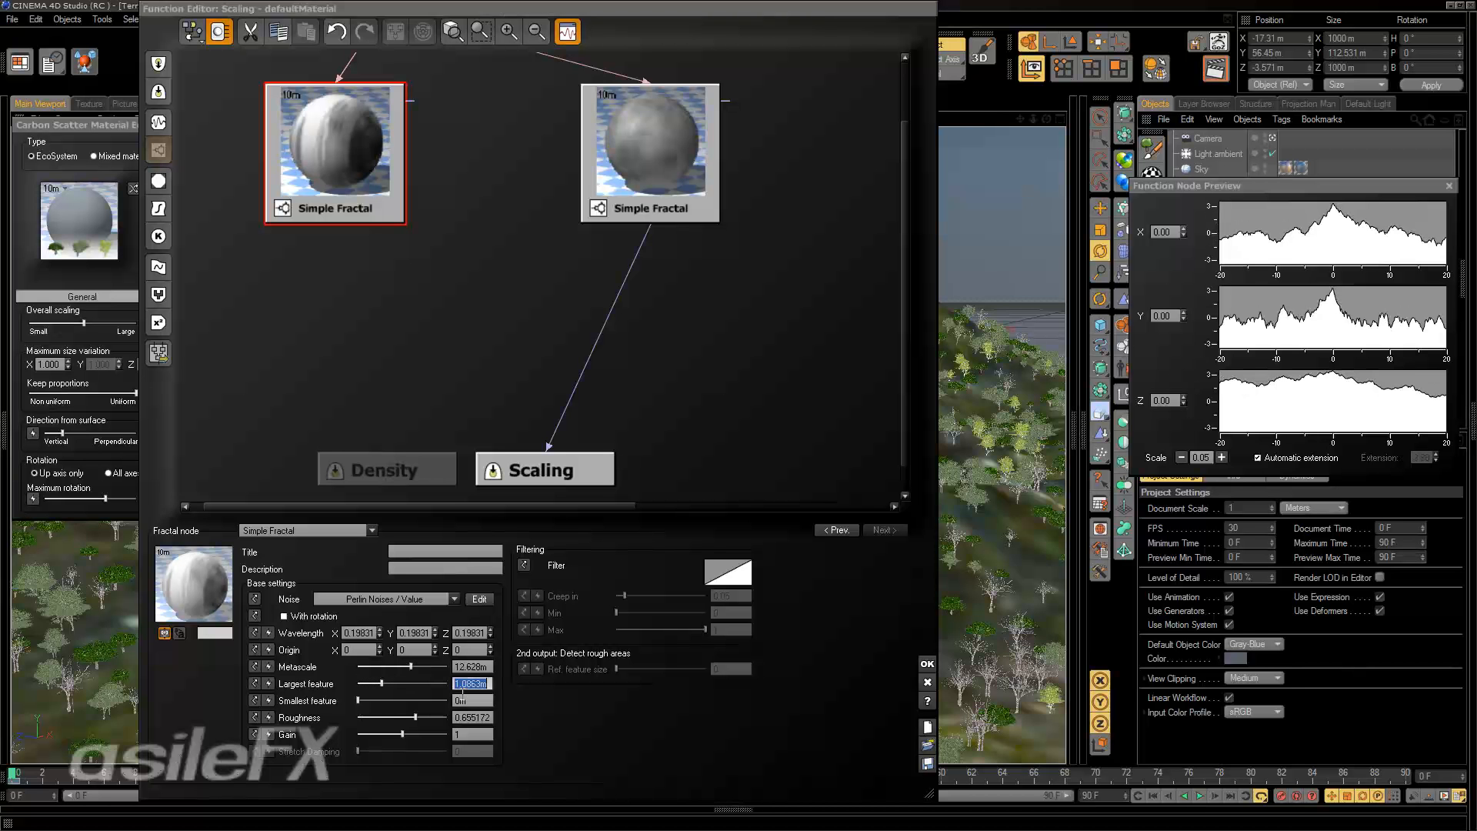
text(5)
key(Return)
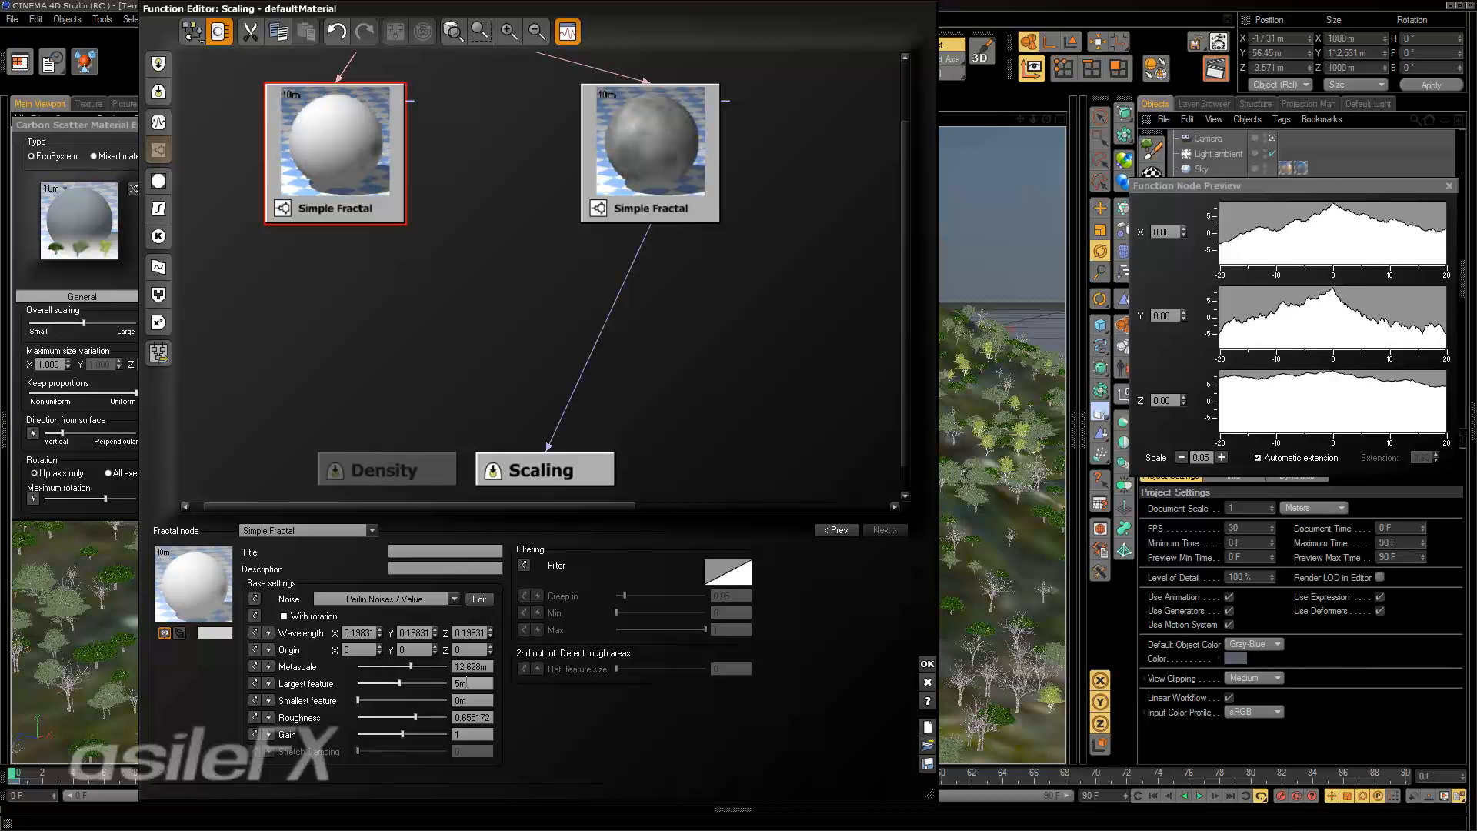
Set the converted fractal node's metascale to 30 m.
double_click(477, 666)
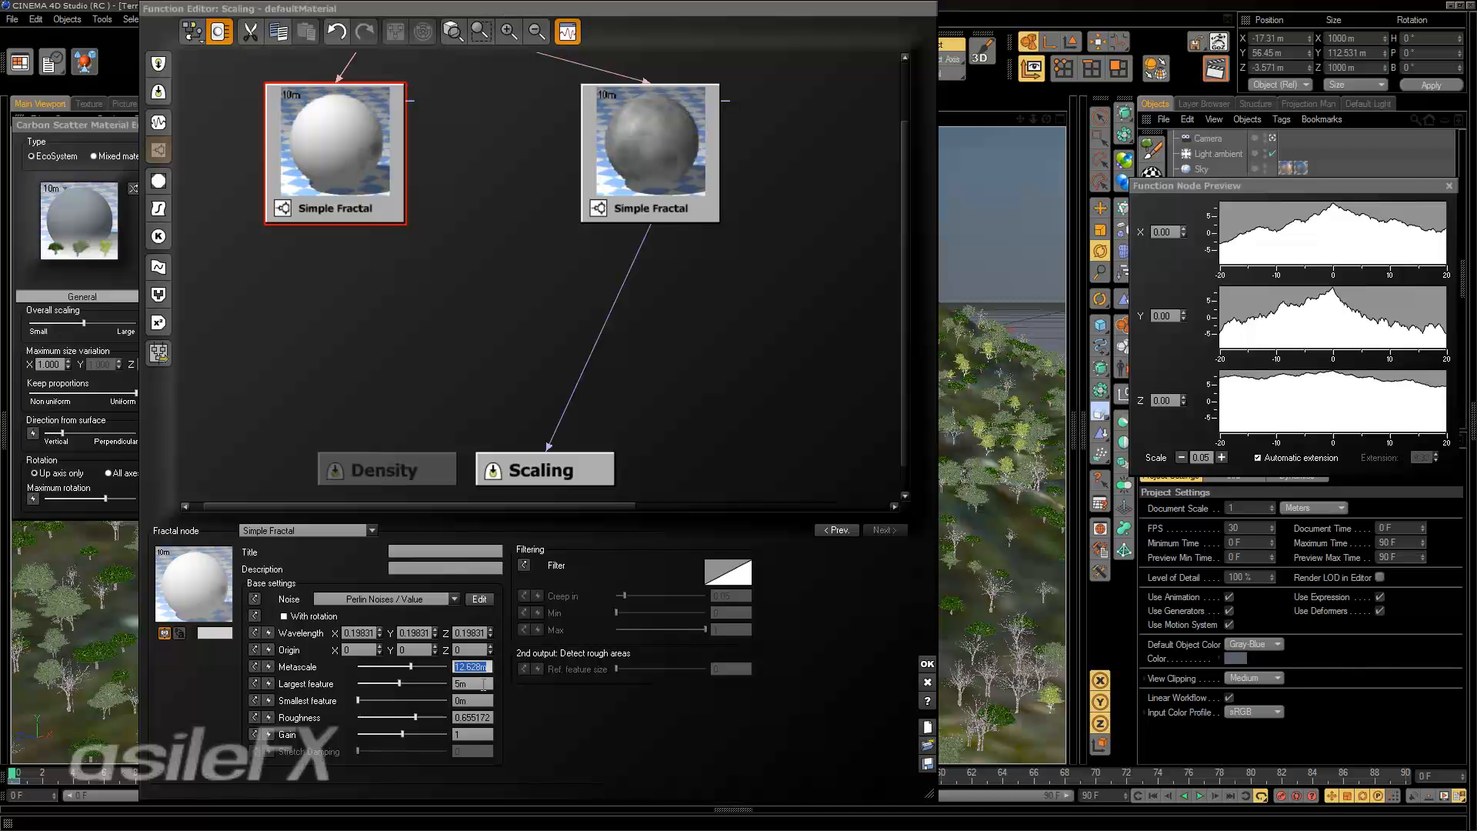
text(30)
key(Return)
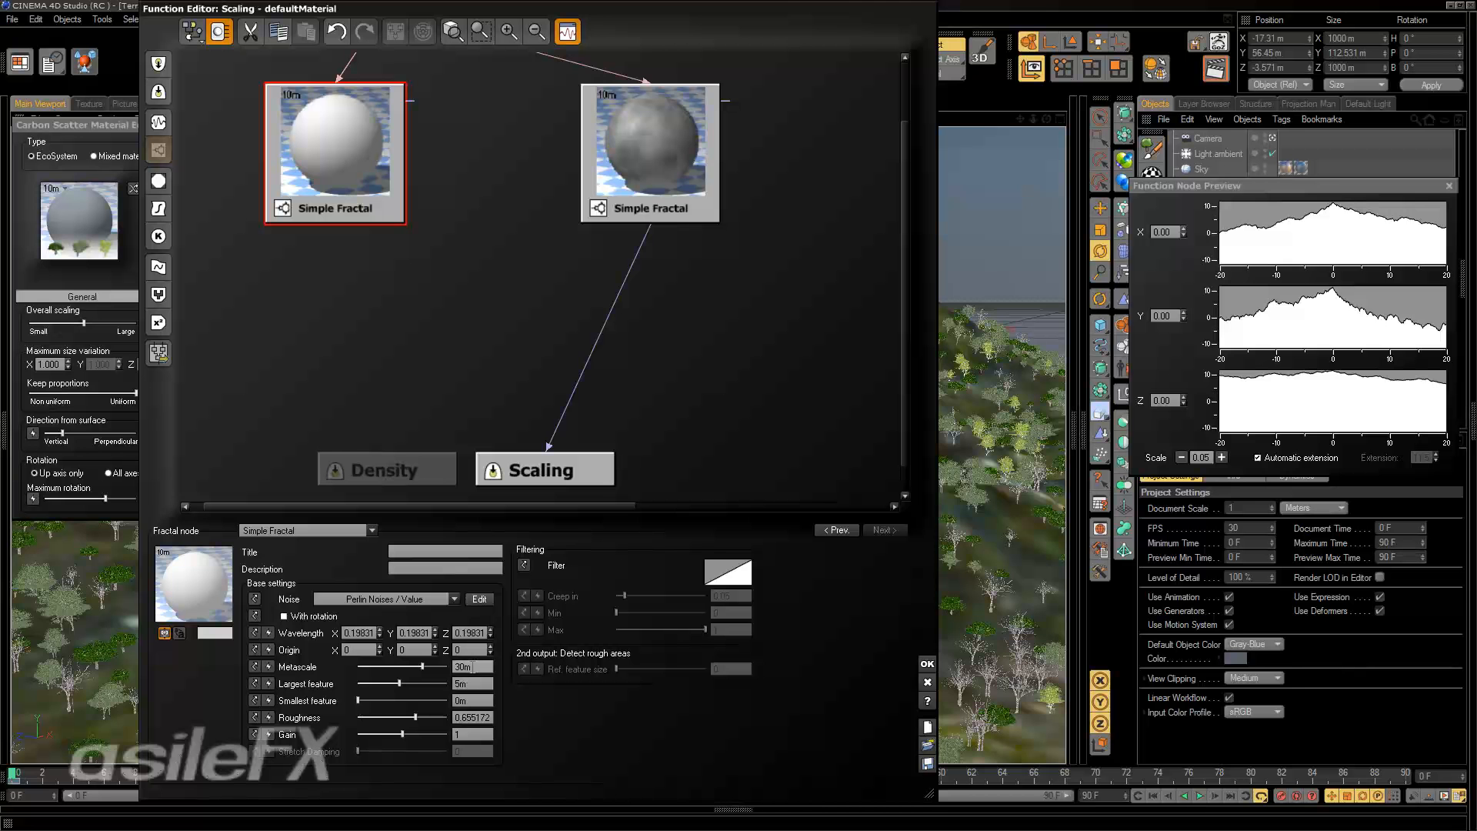
double_click(475, 685)
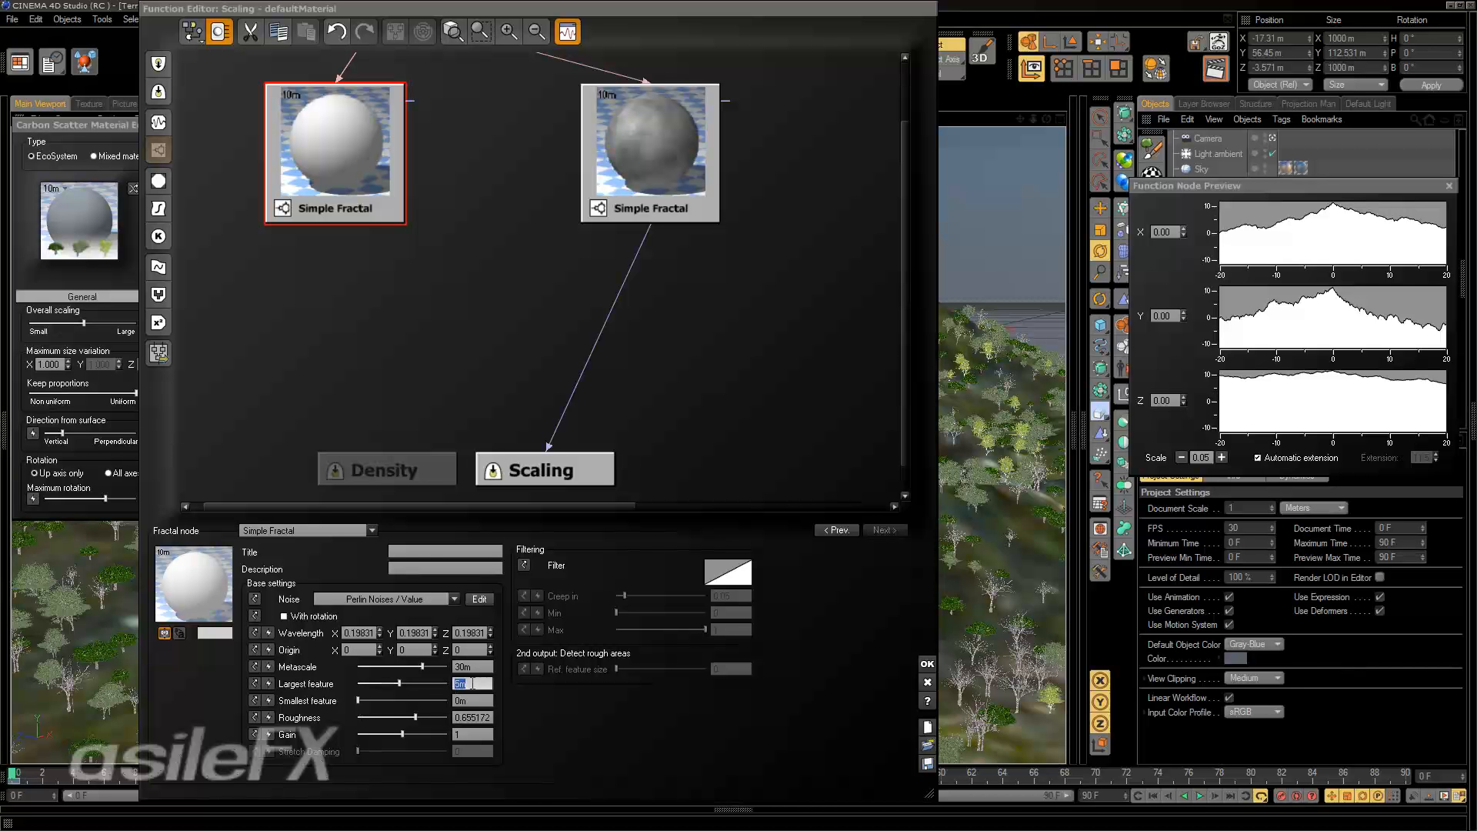
click(460, 684)
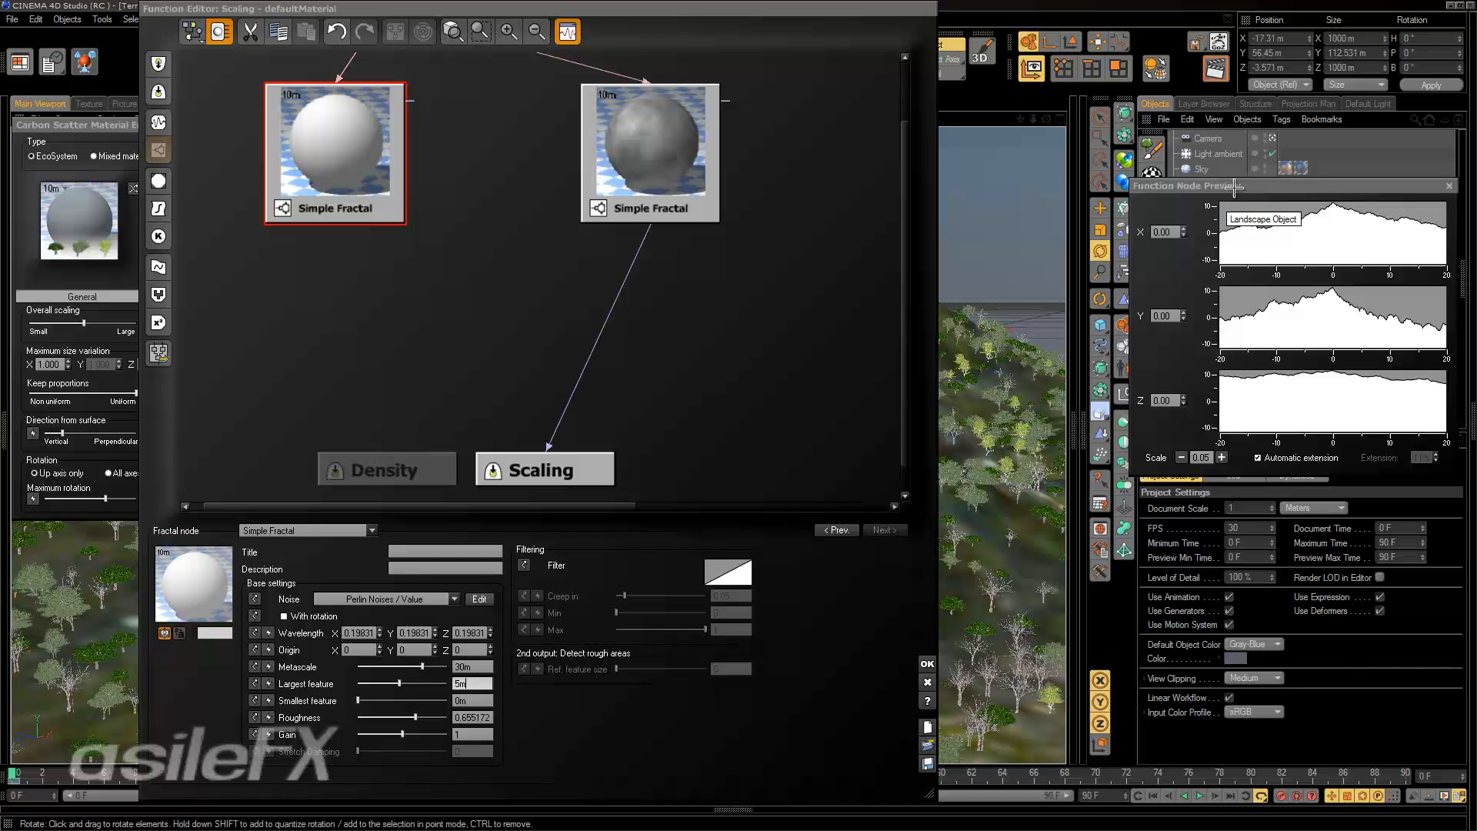
Move the function node preview beside the node graph, and hide and reshow it.
drag(1195, 189, 1012, 82)
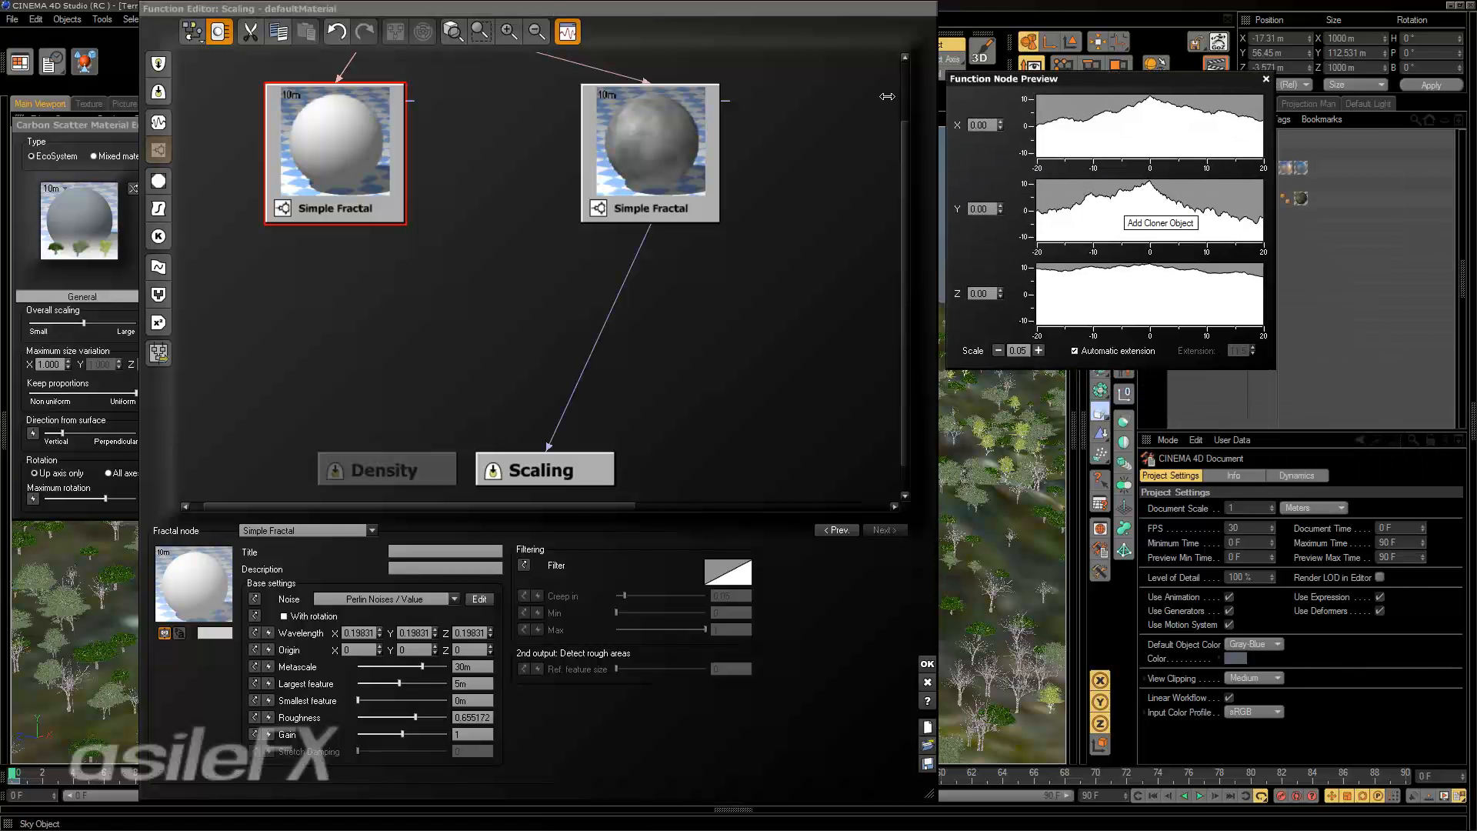
click(567, 32)
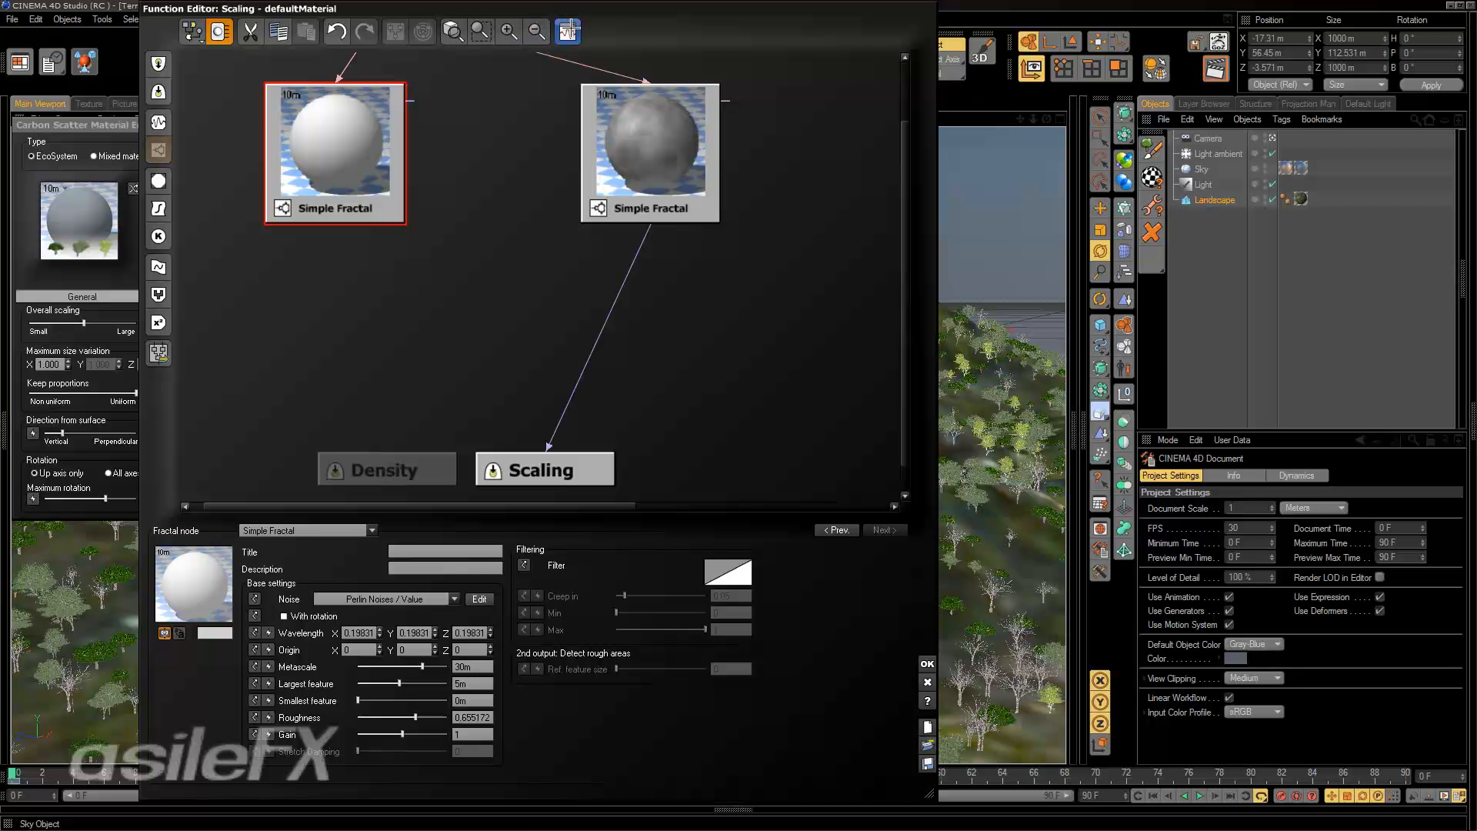
click(567, 31)
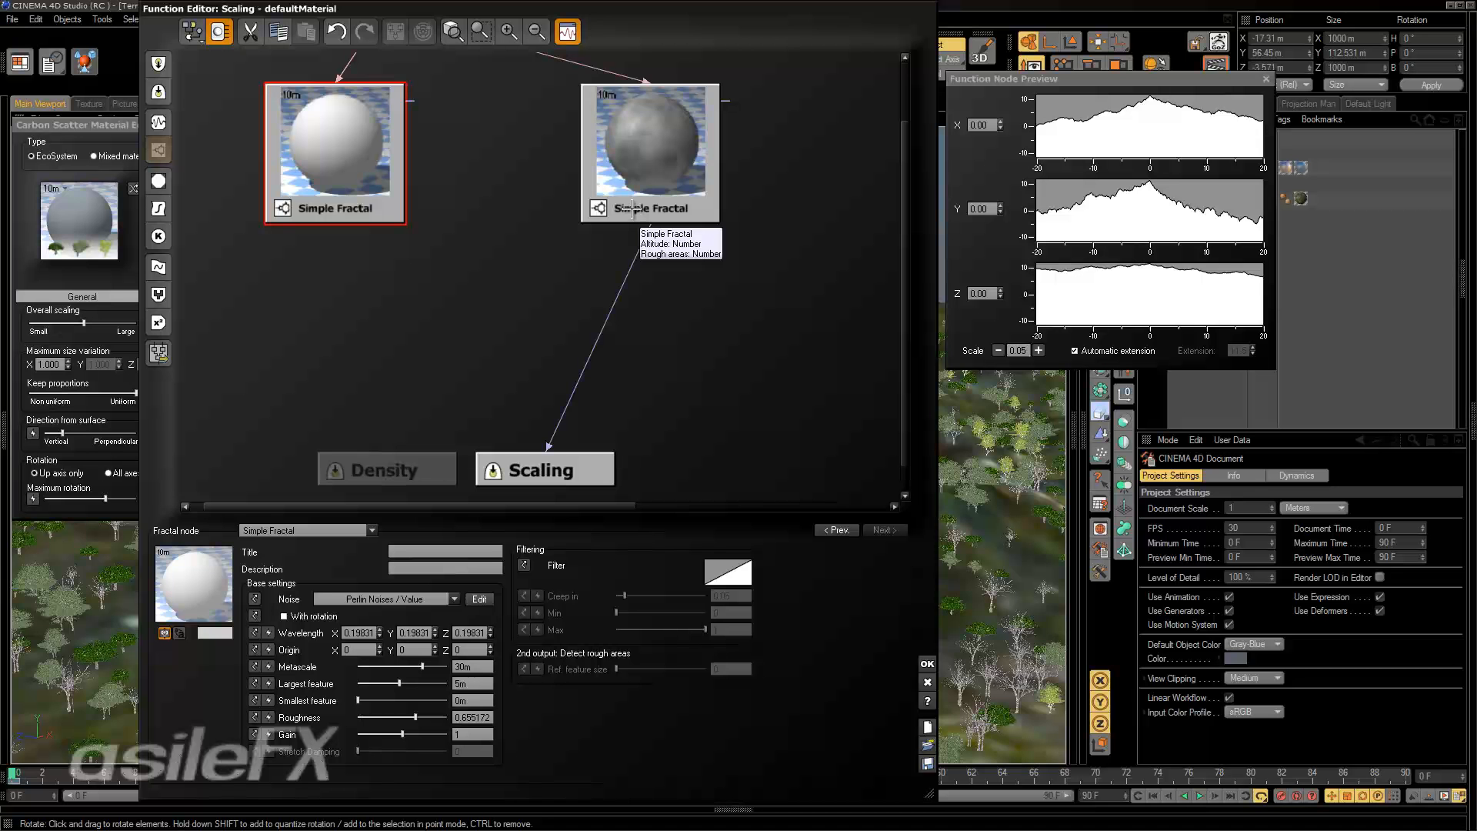
Examine the input the Scaling output expects and move the converted Simple Fractal node closer to it.
middle_drag(602, 229, 614, 320)
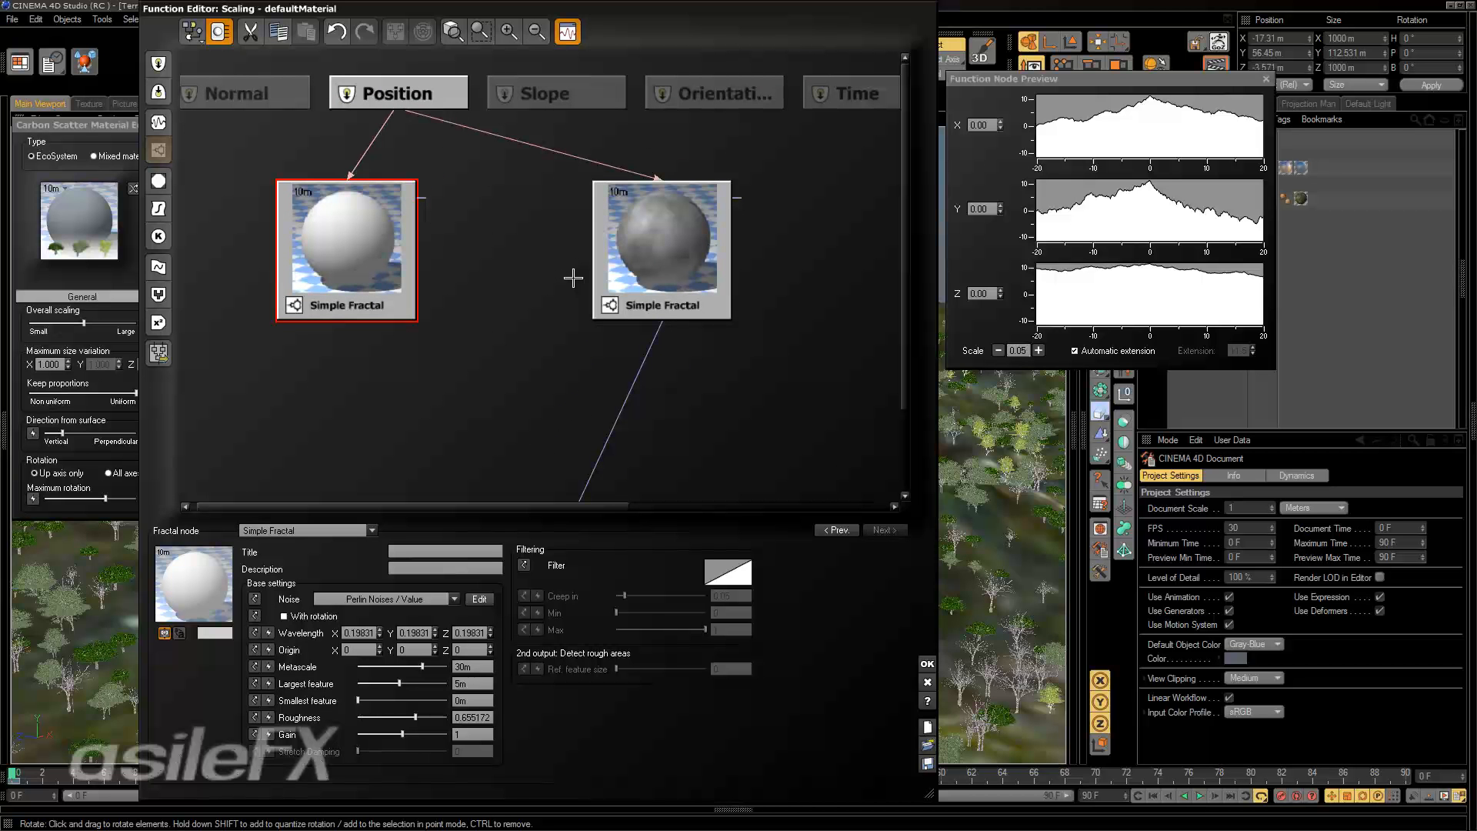
scroll(573, 253, down, 5)
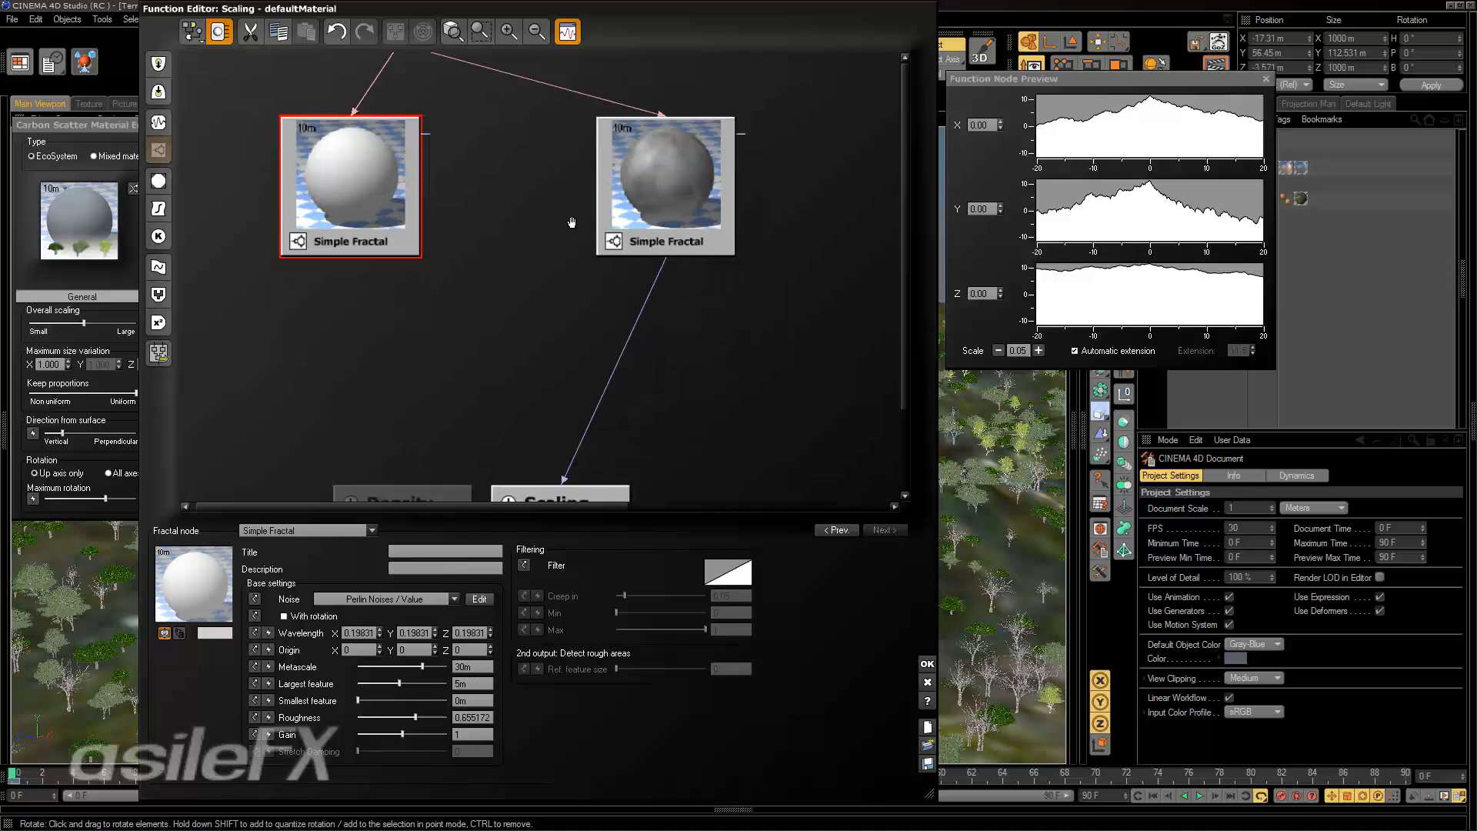
click(501, 374)
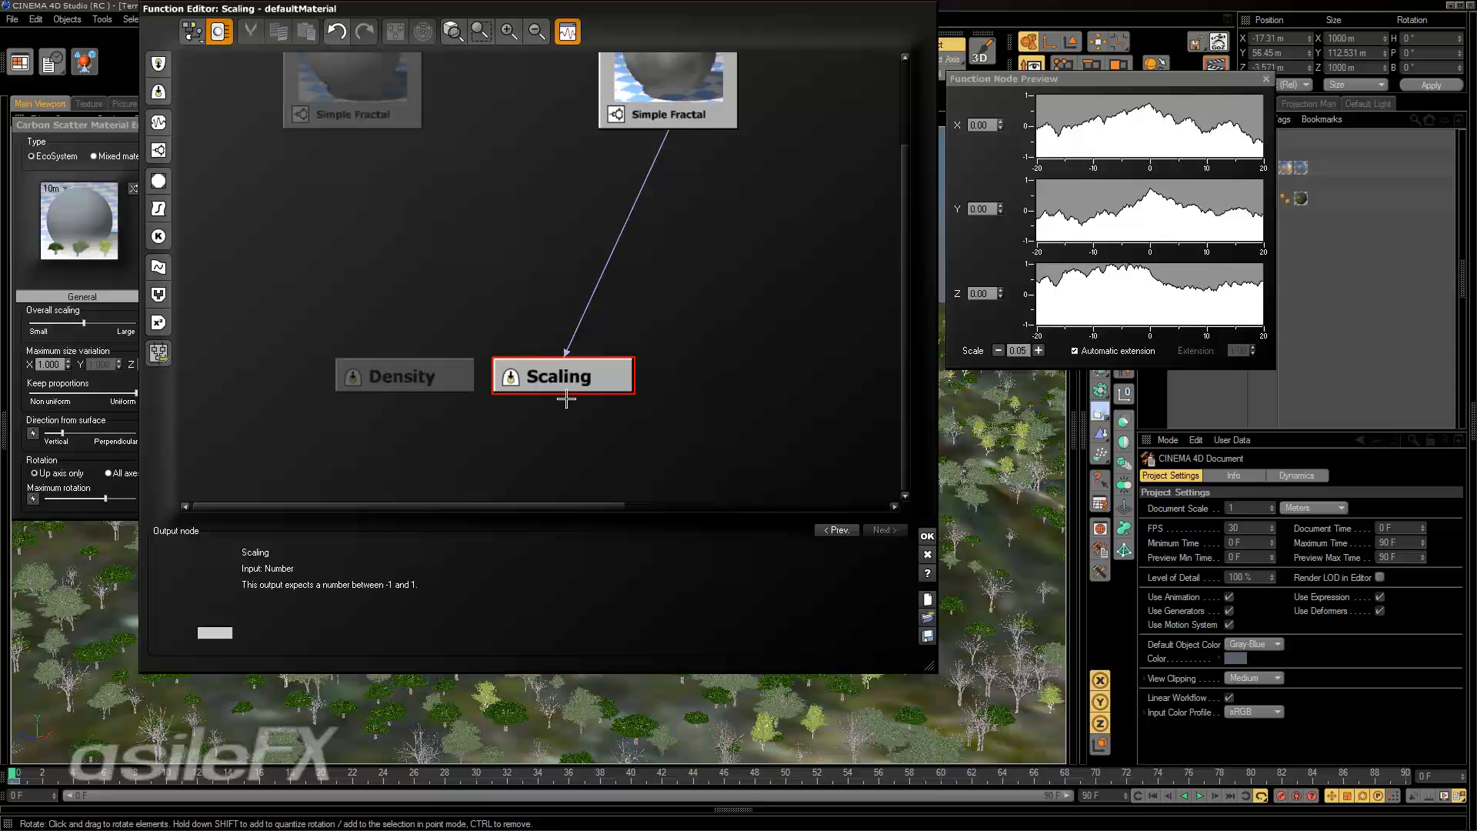
middle_drag(596, 325, 620, 350)
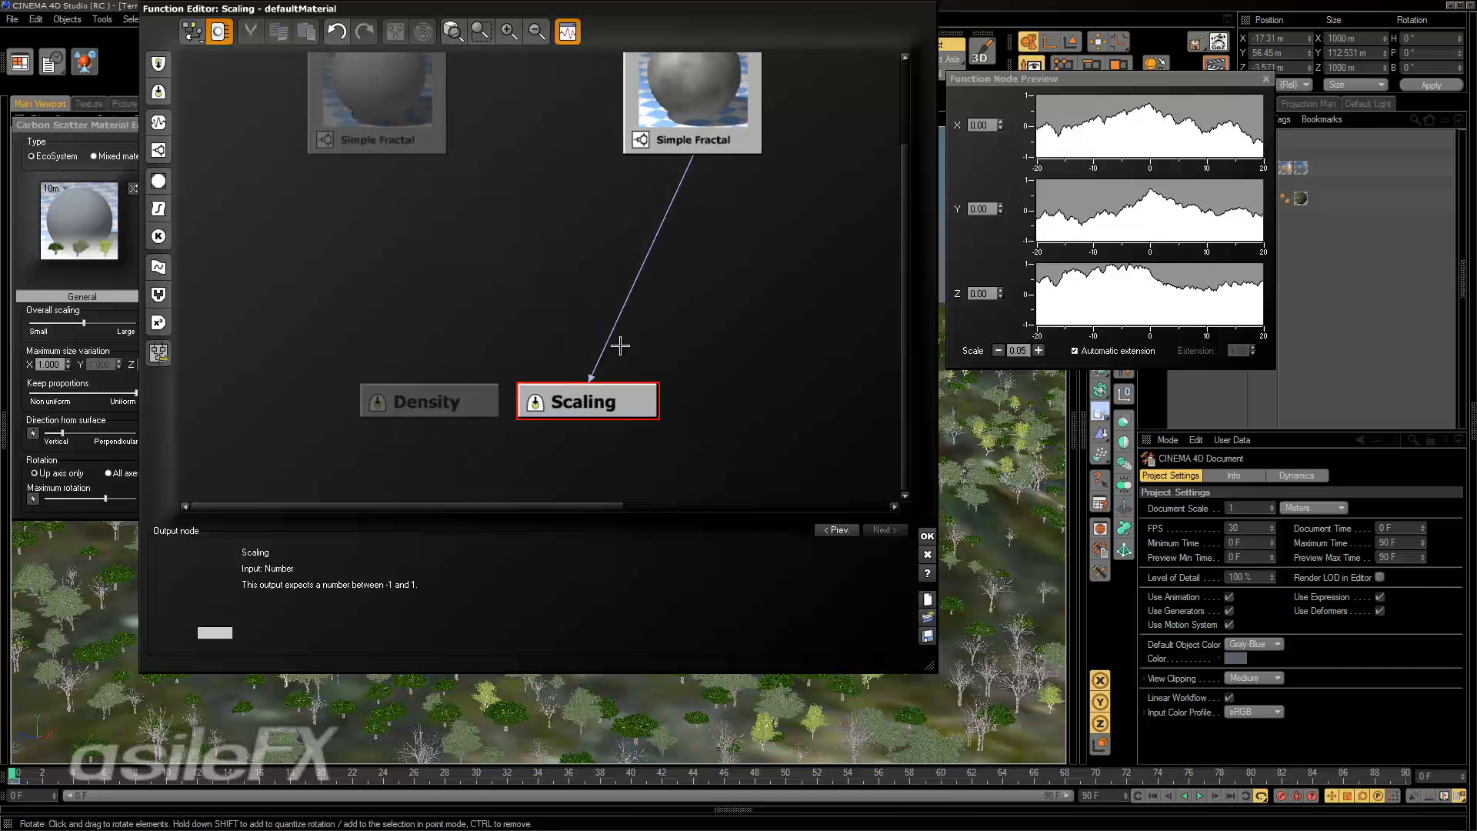
scroll(621, 323, up, 2)
drag(430, 172, 584, 233)
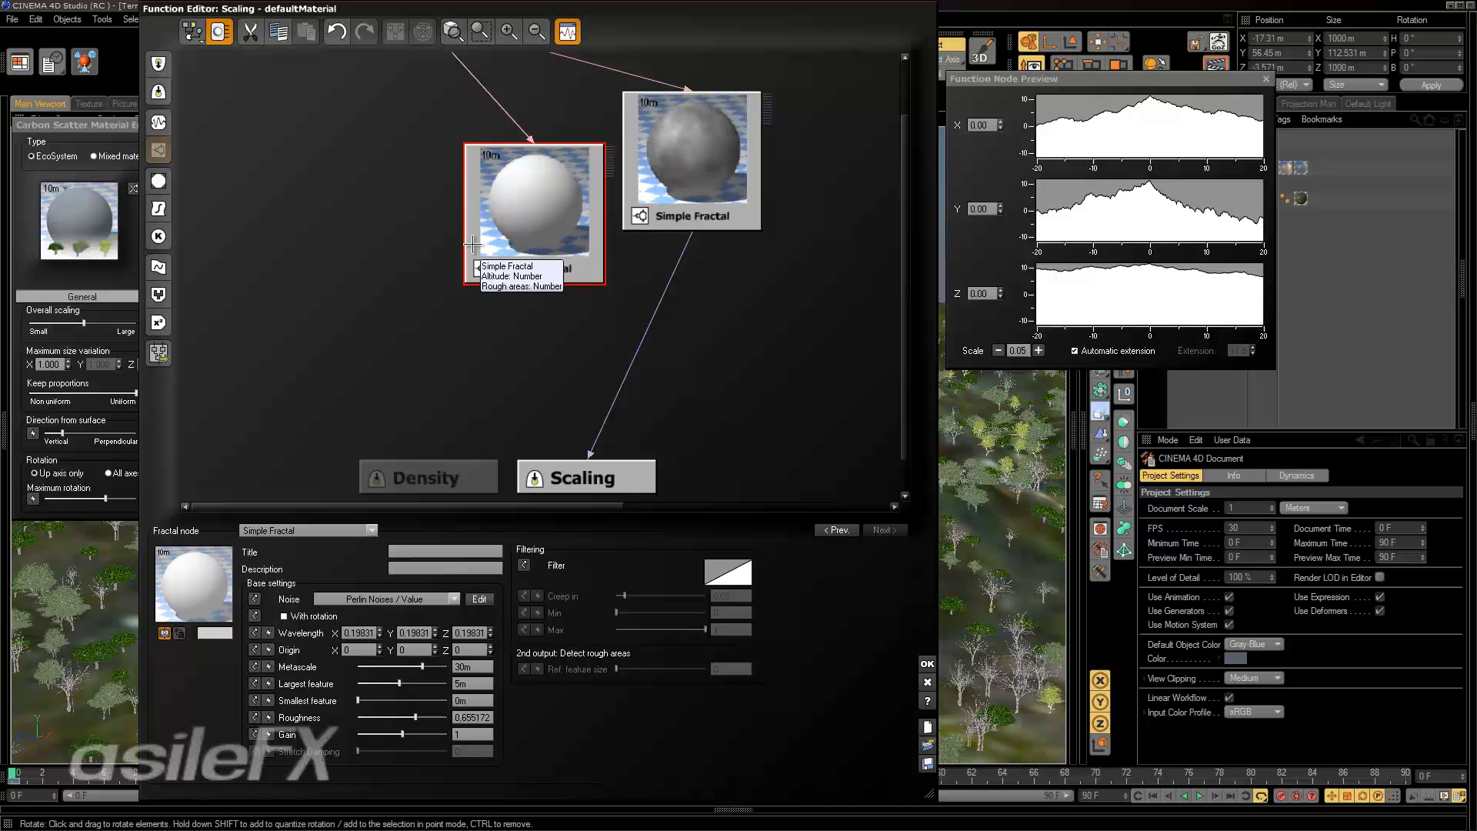
drag(520, 235, 520, 287)
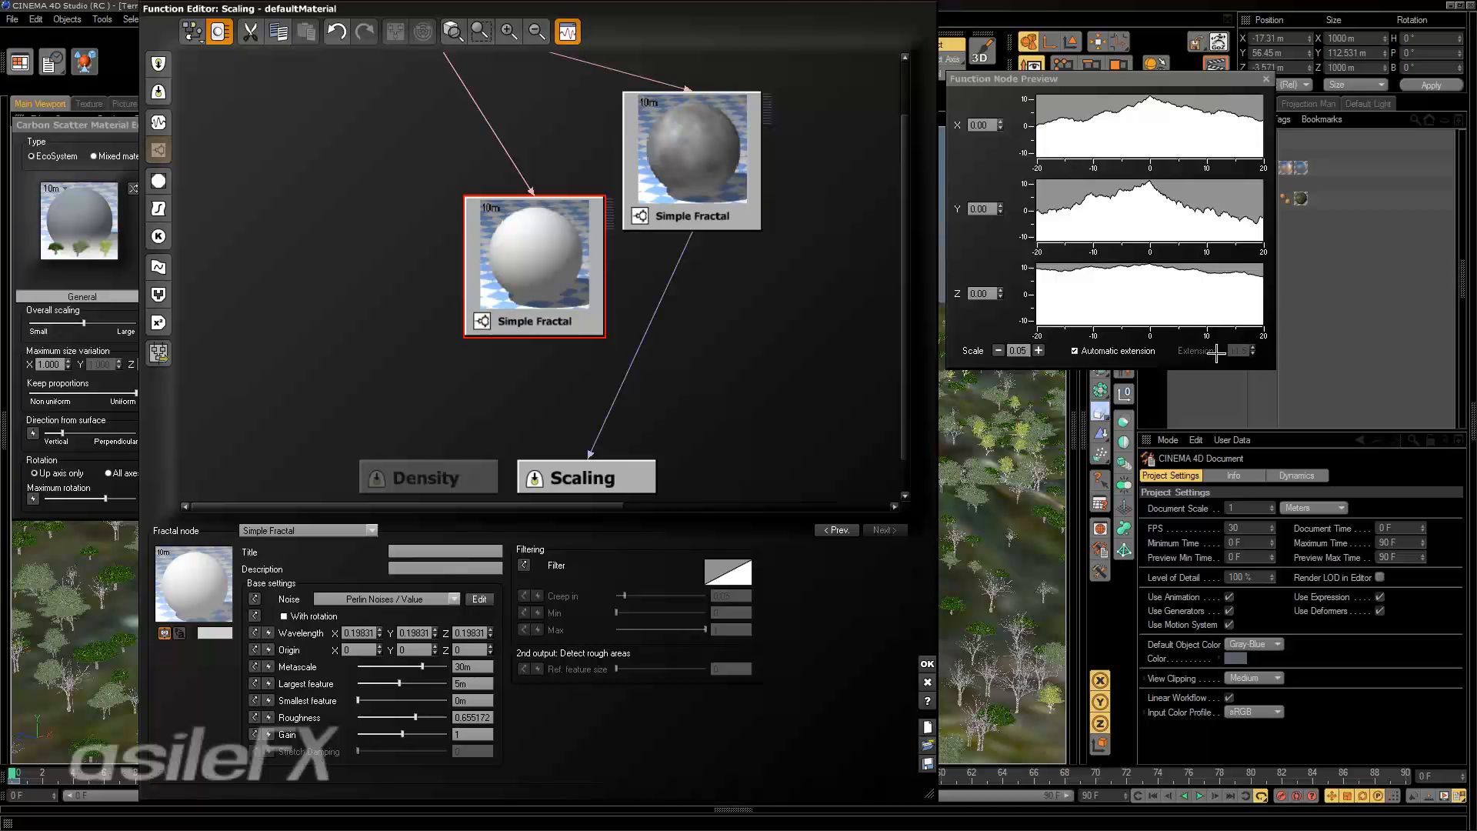
Switch the node preview to manual extension and back to automatic extension.
click(1125, 351)
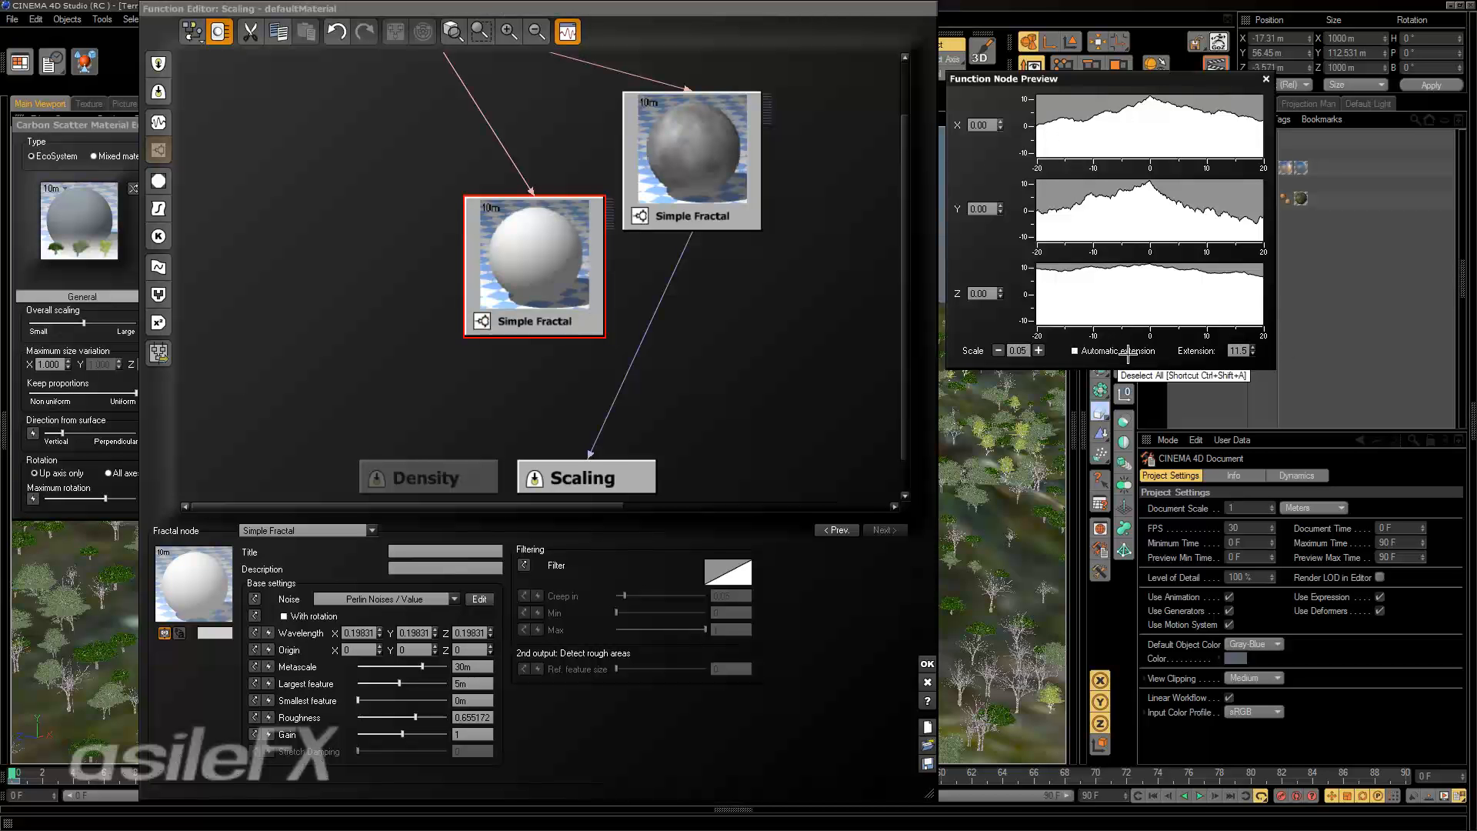
double_click(1246, 351)
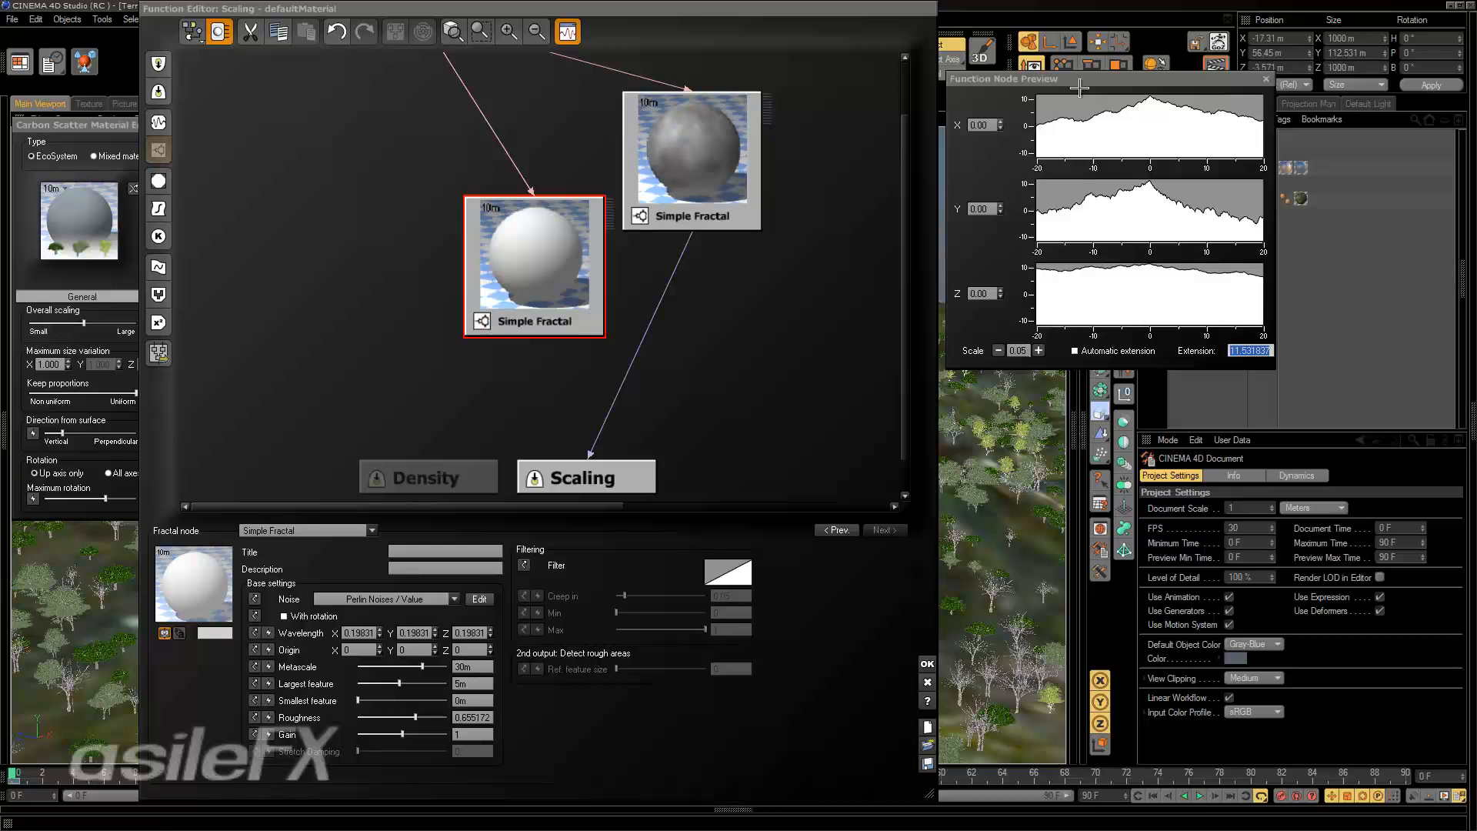
click(1075, 351)
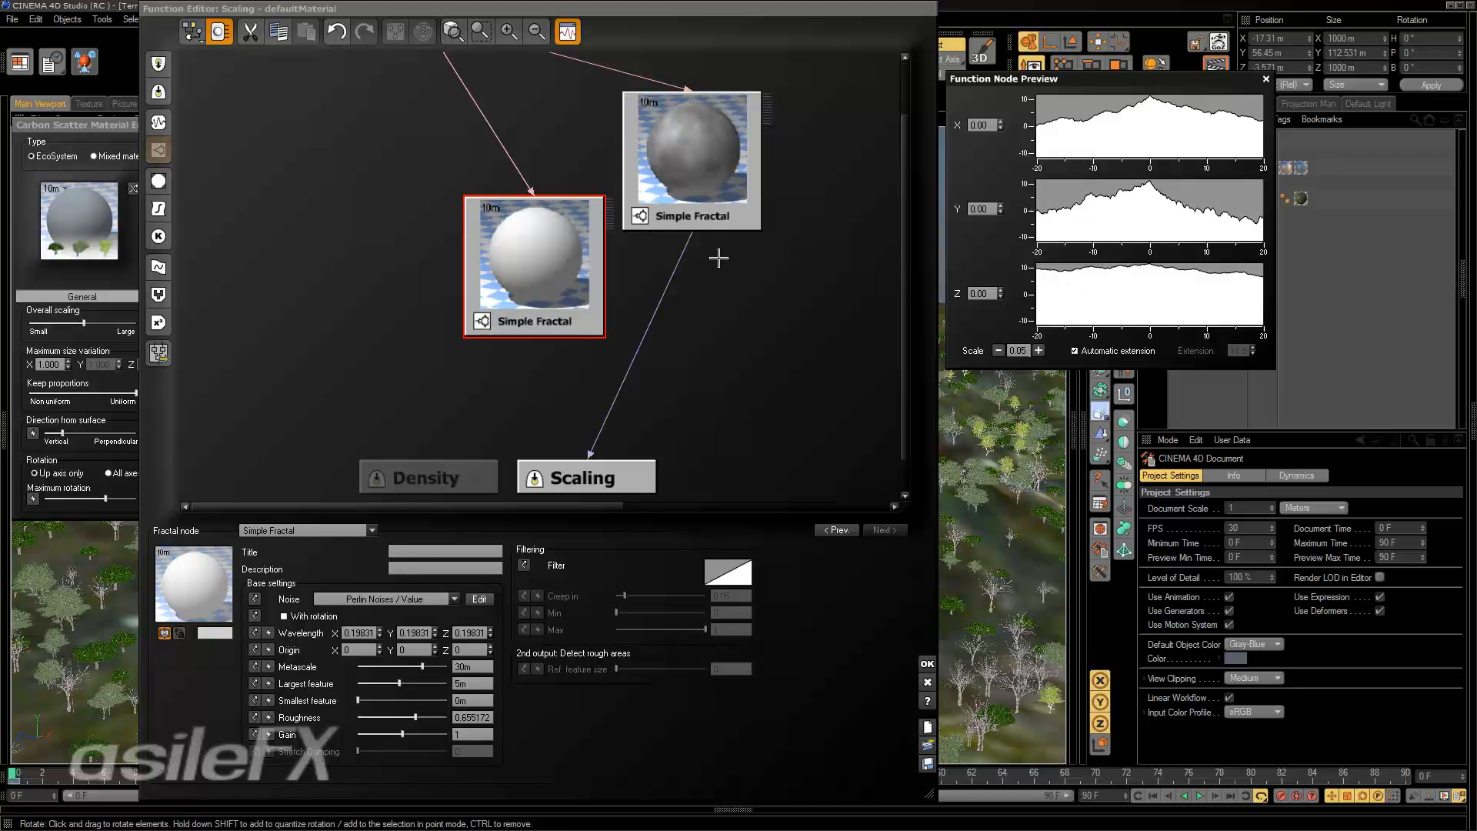
Connect the converted Simple Fractal node to the Scaling output in place of the other Simple Fractal.
click(689, 238)
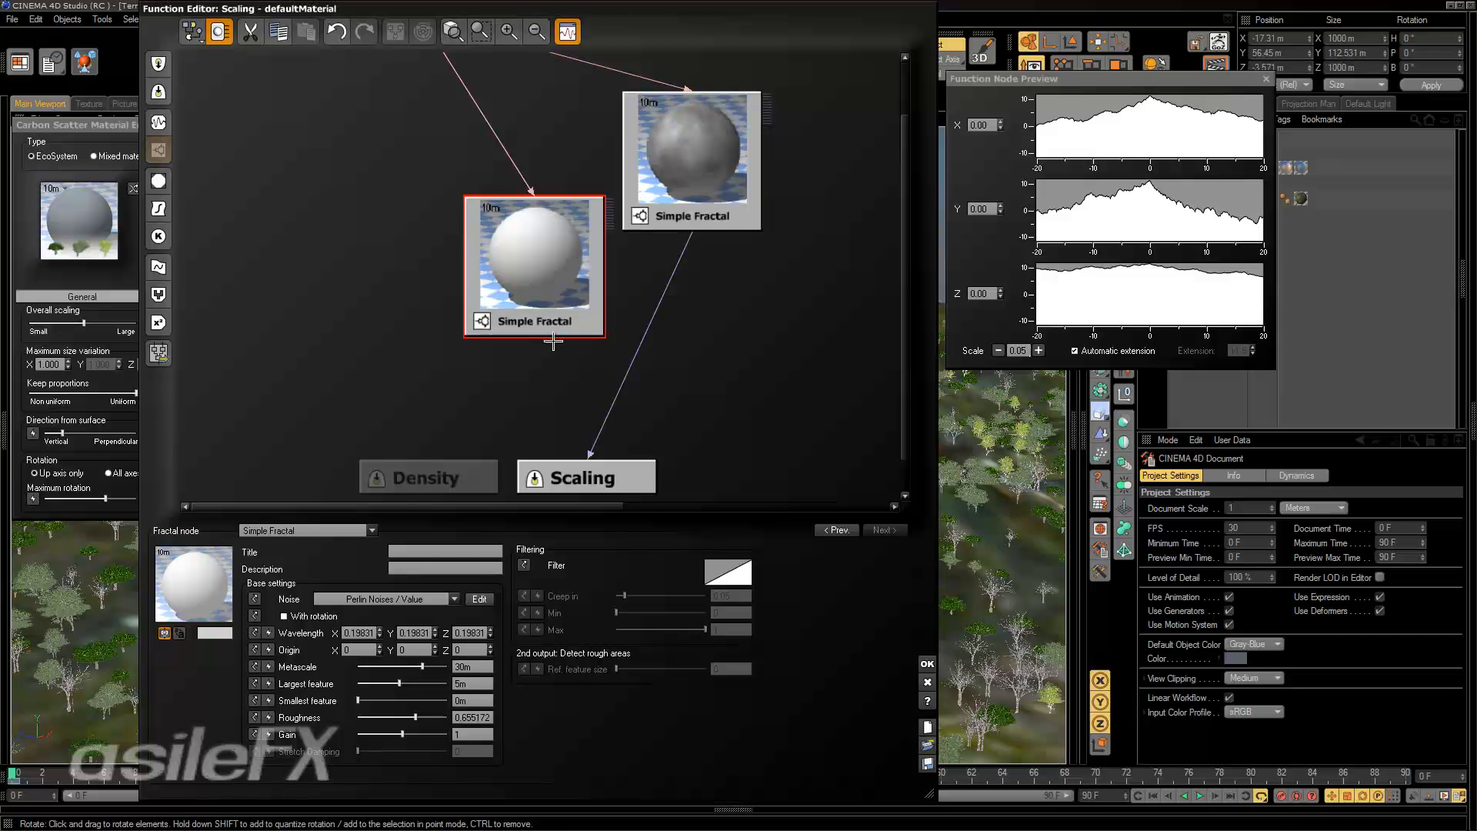
drag(686, 236, 613, 317)
click(587, 313)
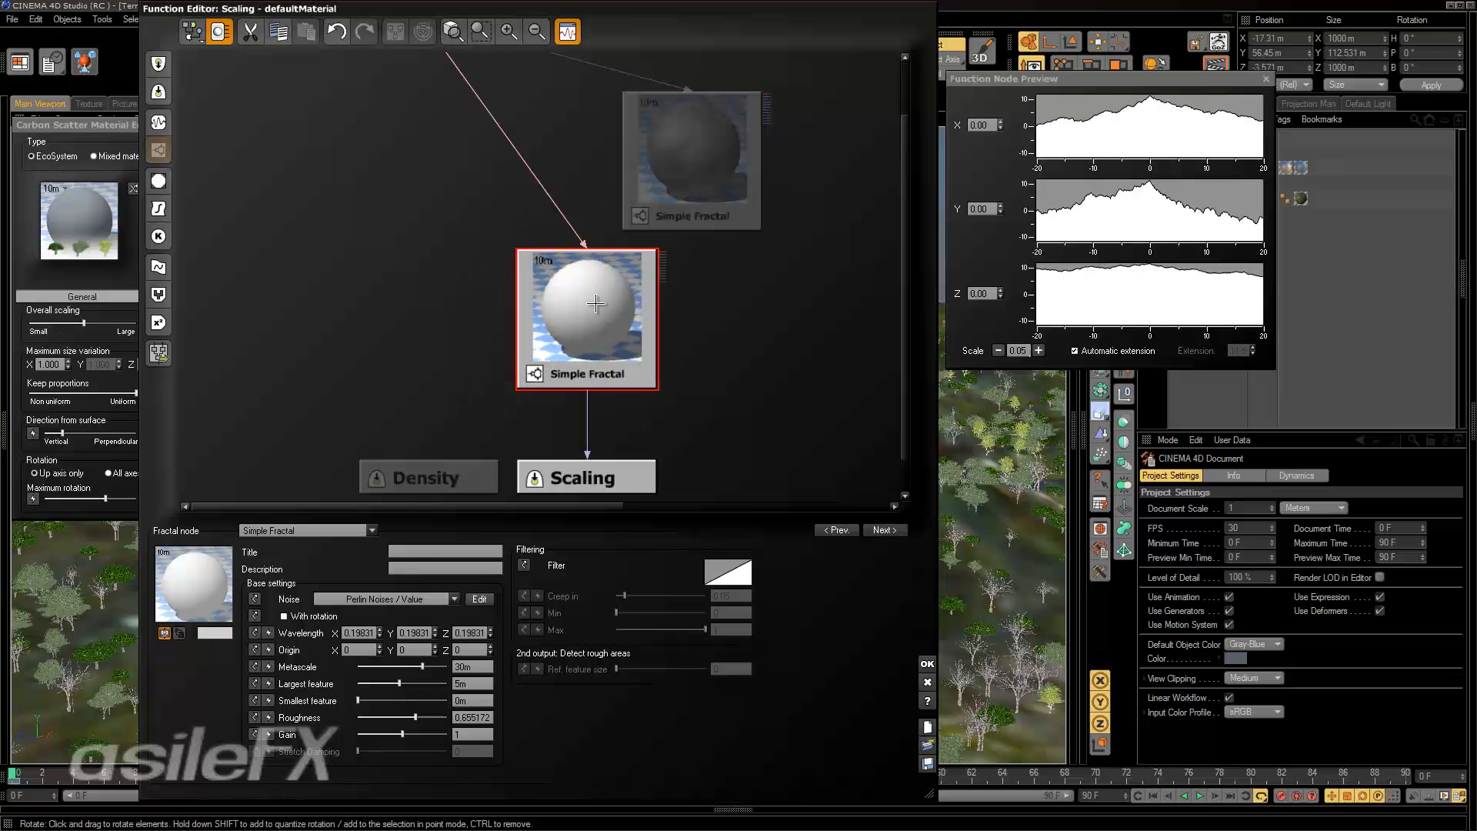
Accept the scaling function and repopulate the landscape to view the resulting tree sizes.
click(928, 663)
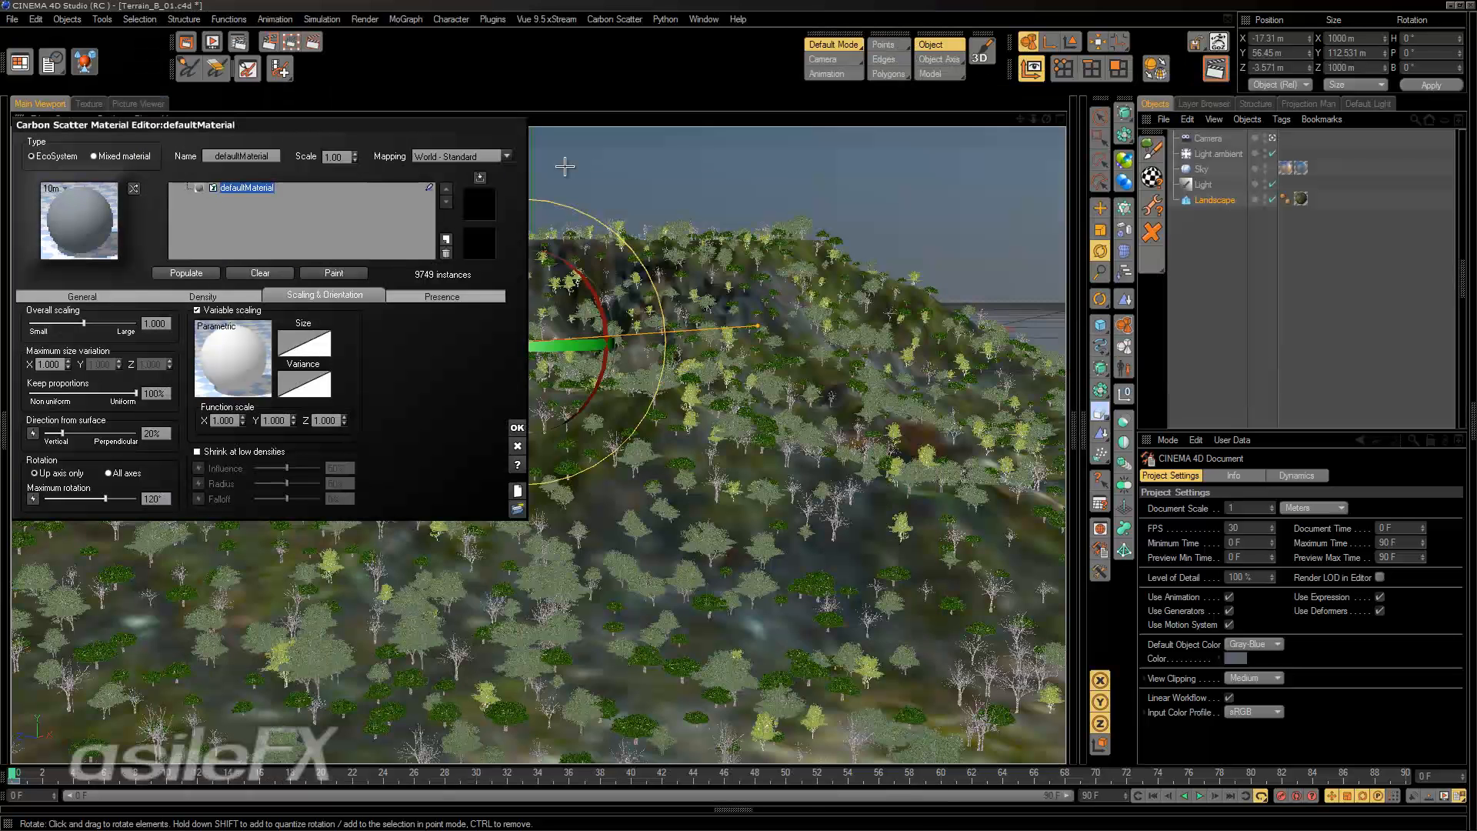
click(210, 276)
alt+drag(916, 467, 917, 470)
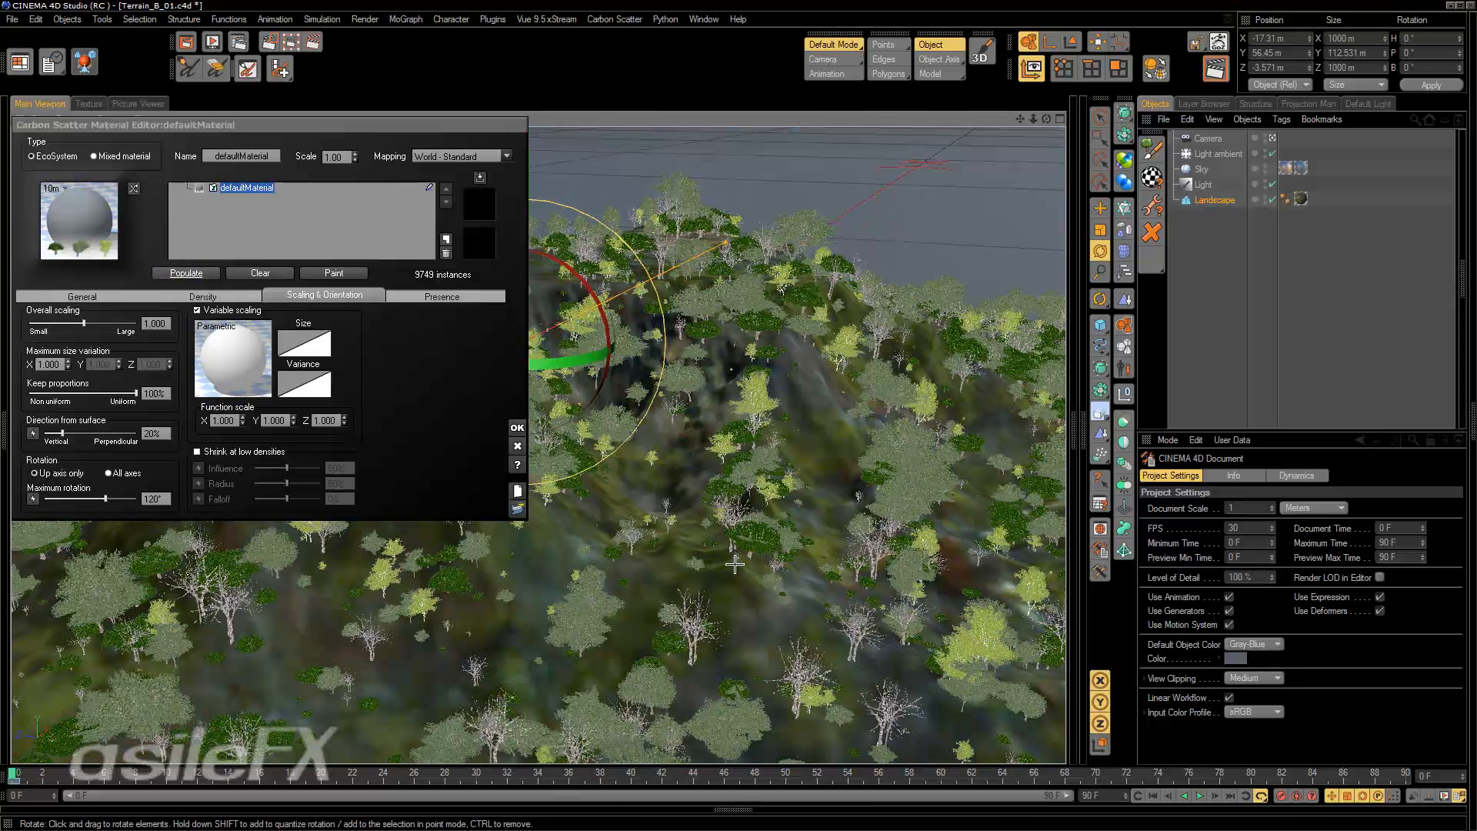
Reopen the variable scaling function for editing and move both Simple Fractal nodes farther from the Scaling output.
right_click(256, 334)
click(266, 346)
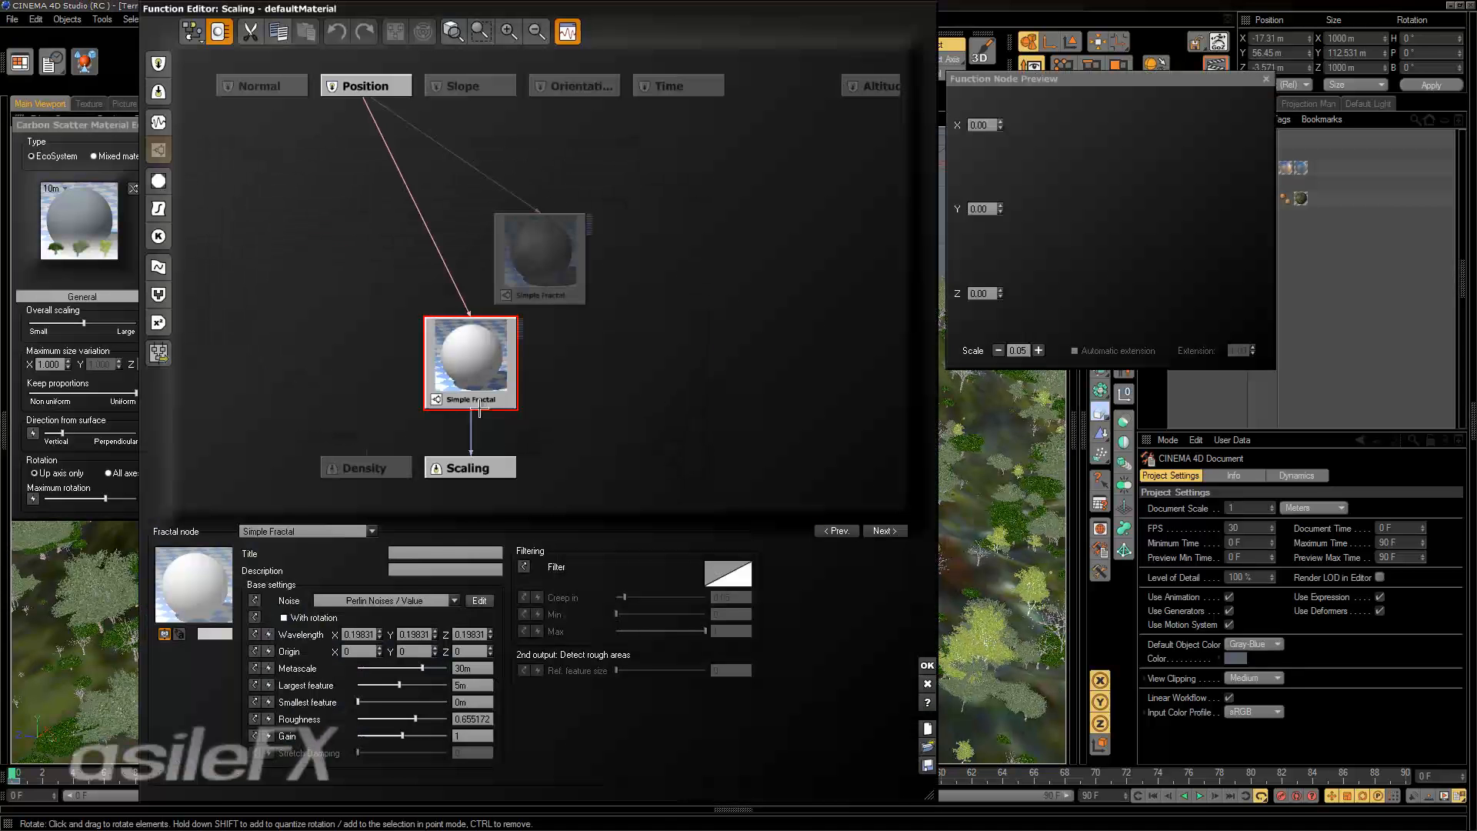
drag(509, 377, 548, 360)
drag(564, 260, 584, 177)
drag(533, 319, 507, 231)
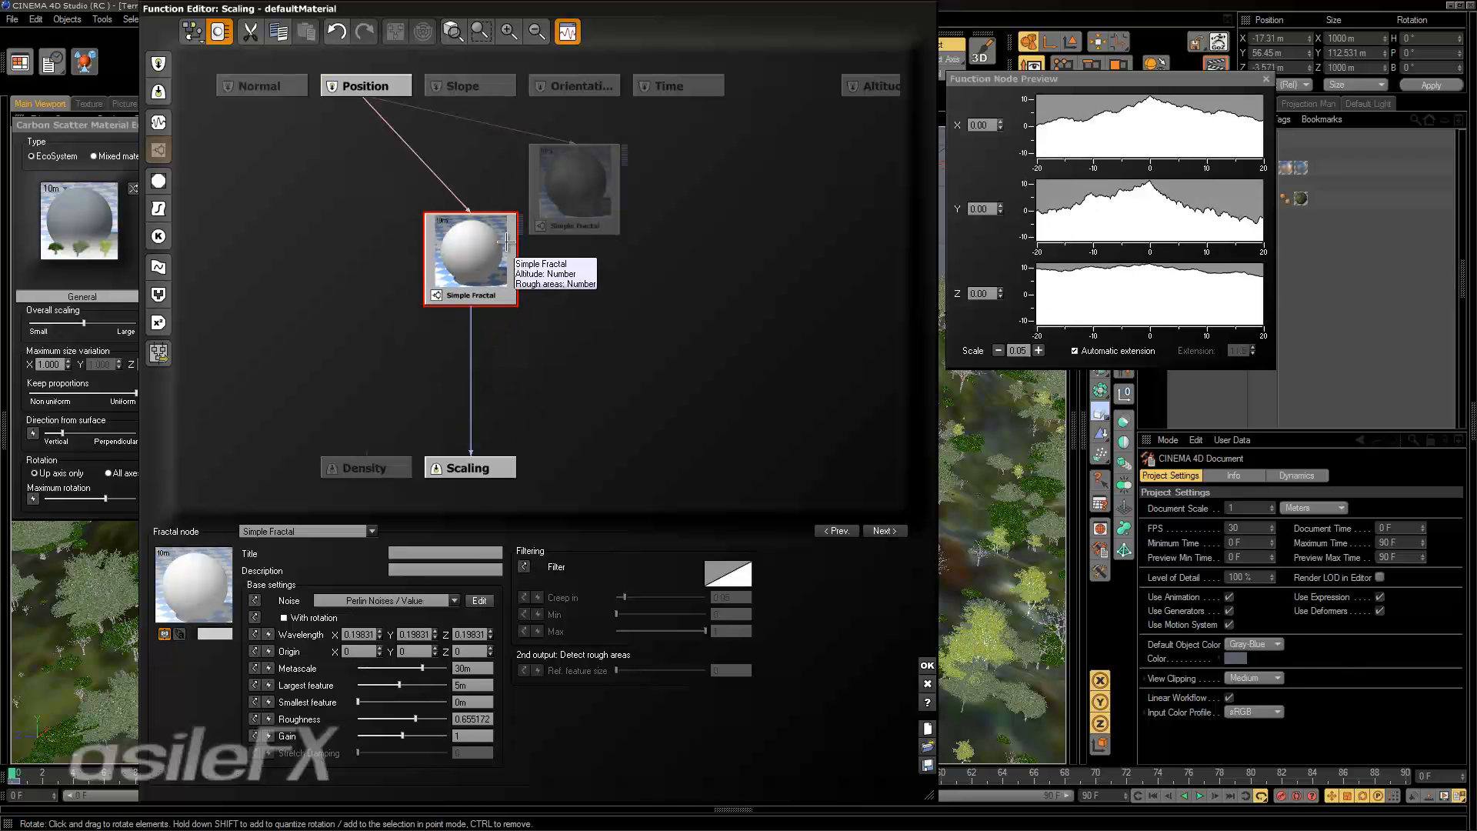
Select the link from the Simple Fractal to Scaling and set the node preview's scale to 0.01.
click(472, 387)
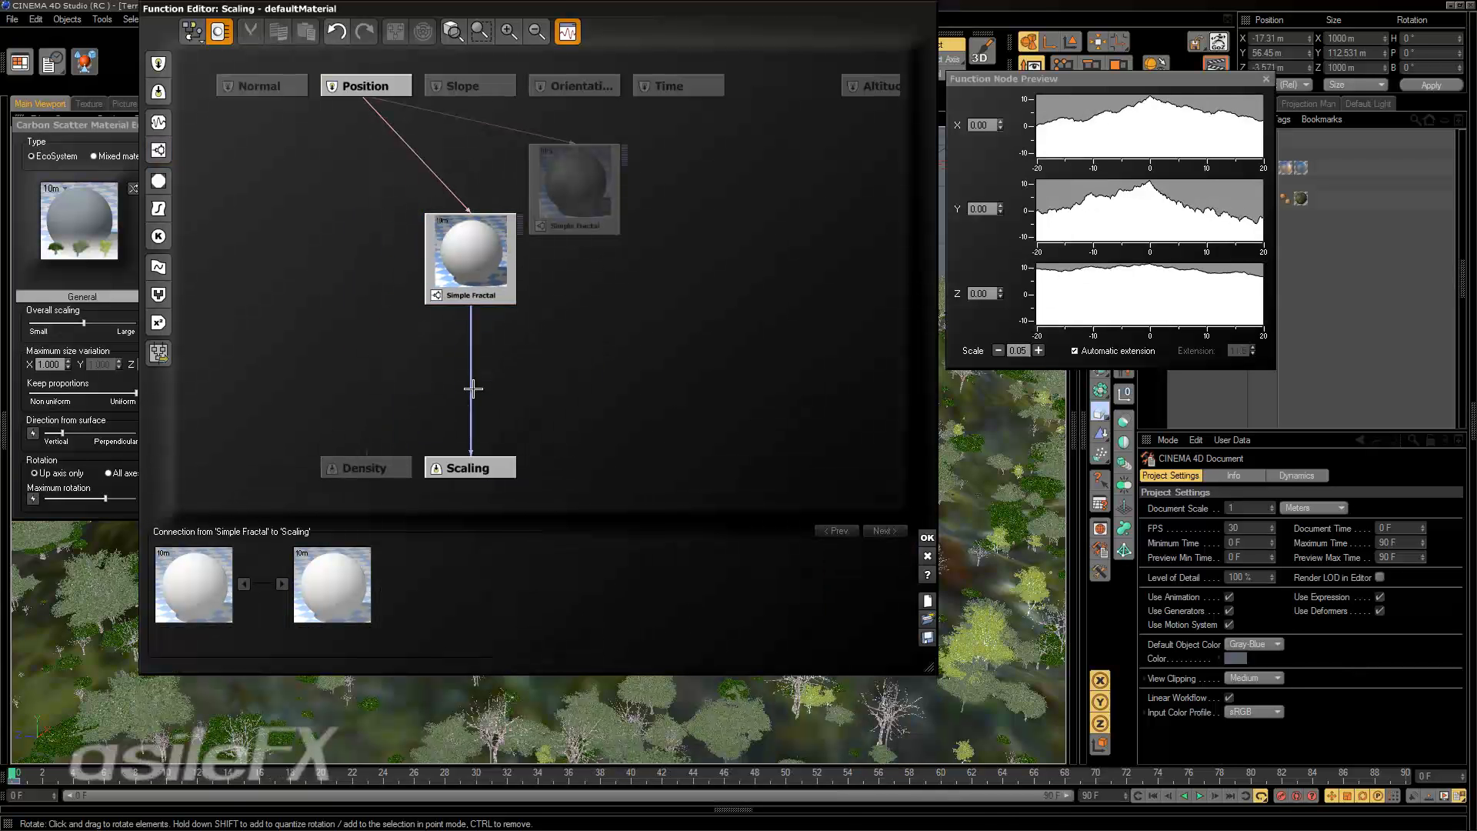
click(998, 350)
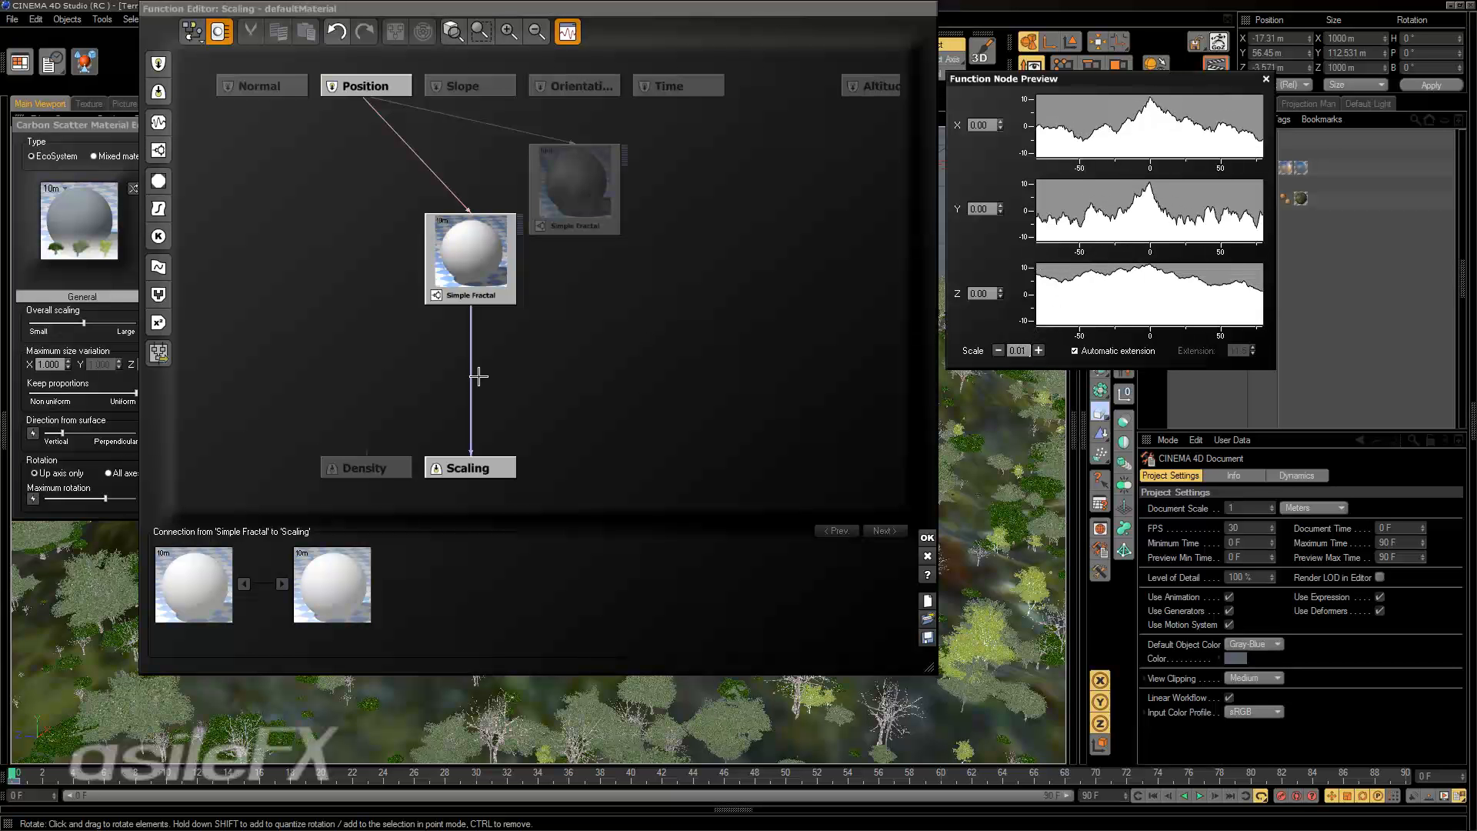
Insert a Filter node into the link between the Simple Fractal and Scaling, and place it just below the fractal.
click(472, 353)
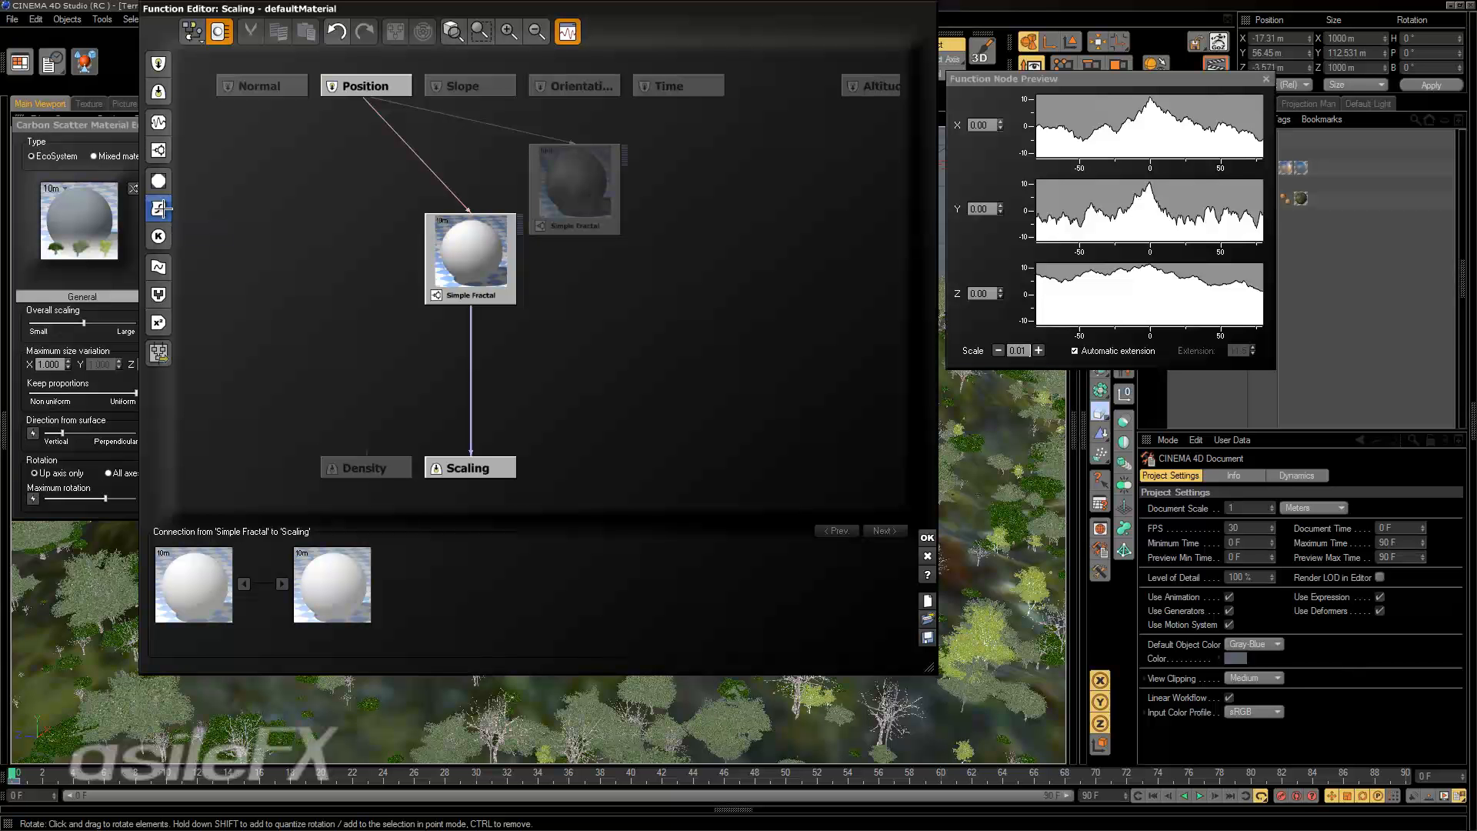
click(162, 207)
drag(454, 399, 462, 330)
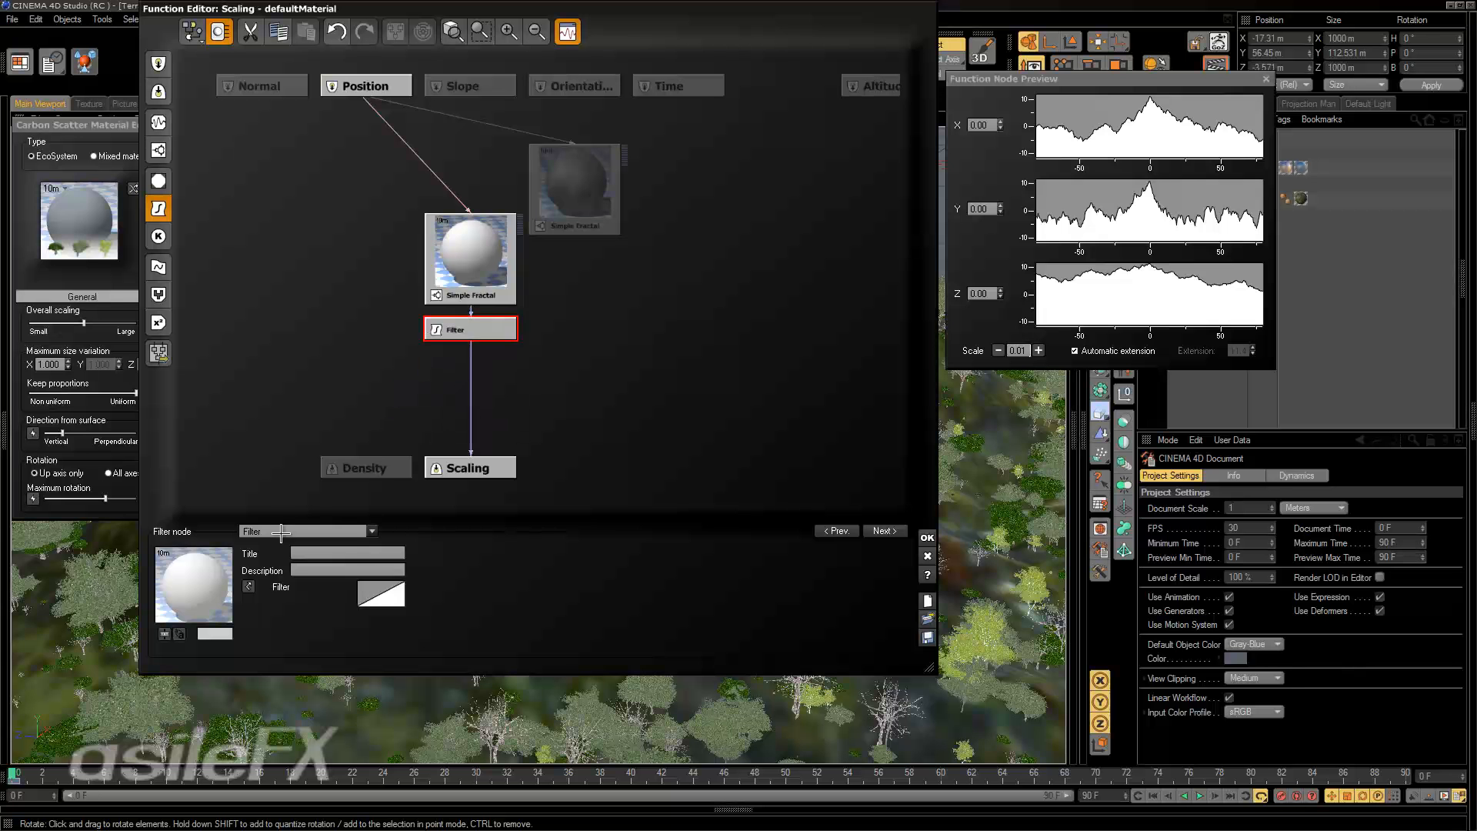
click(281, 532)
click(544, 363)
click(471, 363)
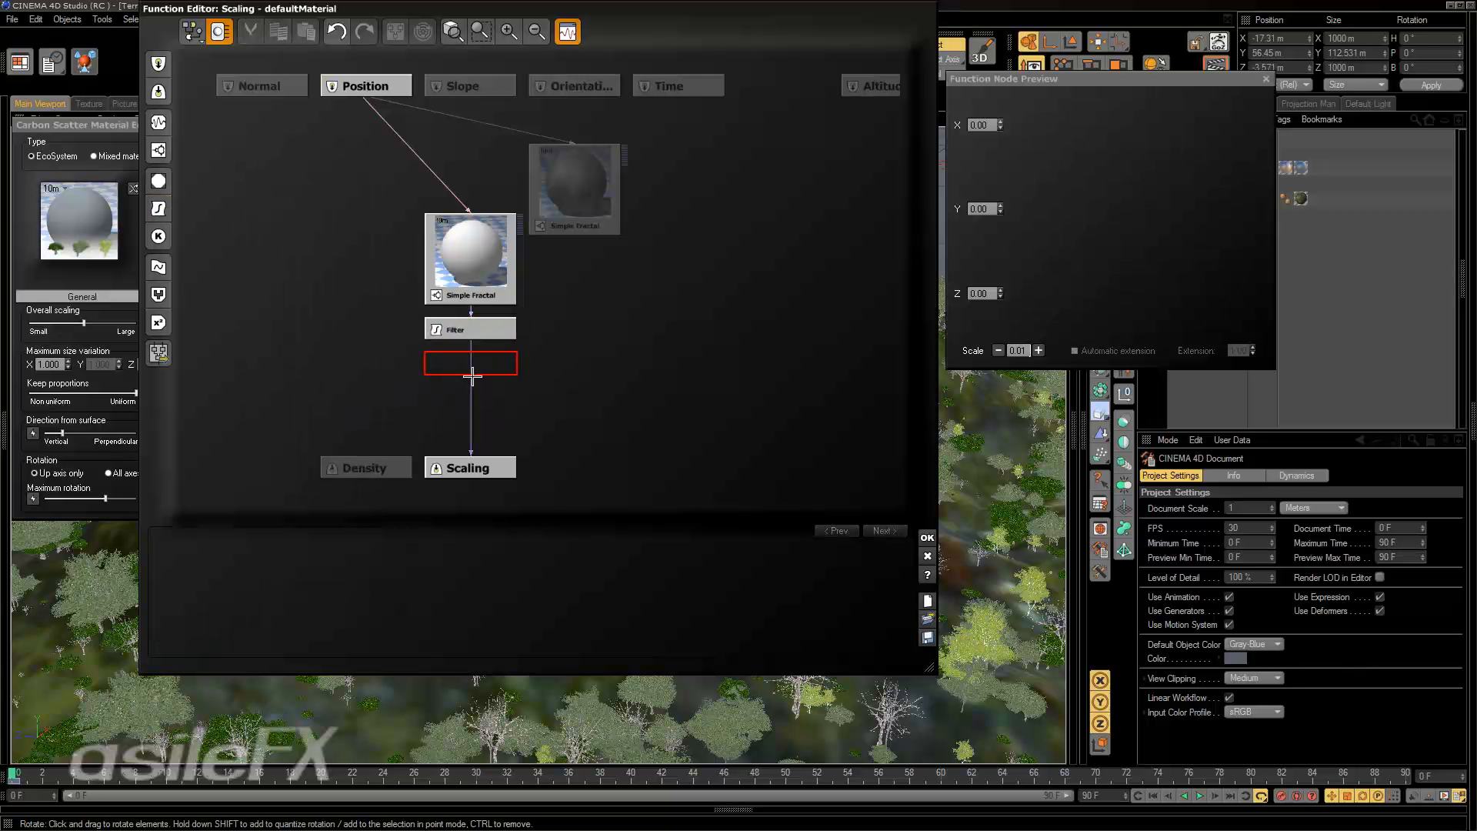
click(472, 375)
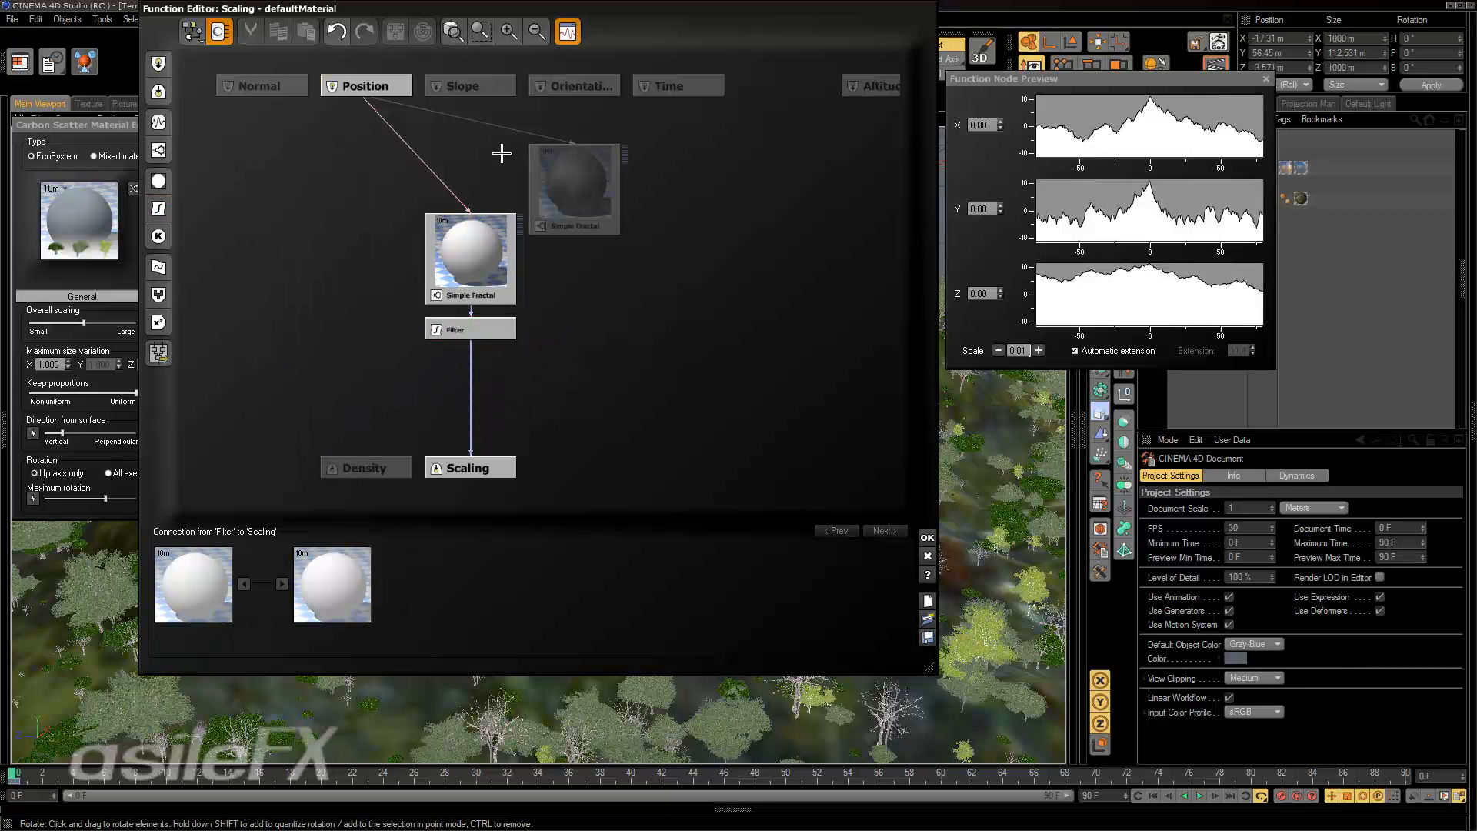
Delete the Filter node between the Simple Fractal and the Scaling output.
click(509, 31)
middle_drag(519, 294, 590, 182)
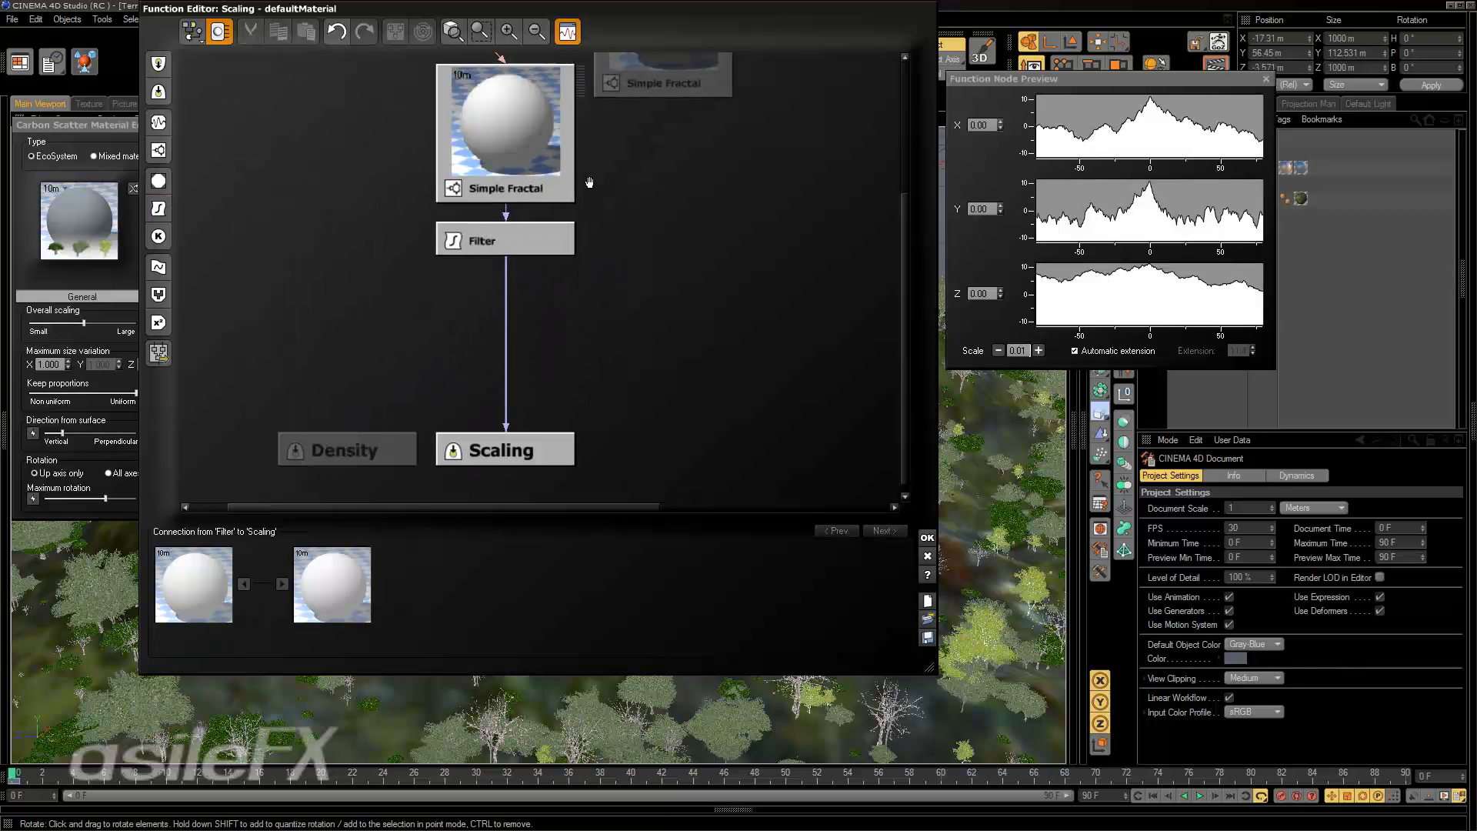
click(531, 249)
key(Delete)
Add a Filter node ahead of the selected Scaling output and delete it again.
click(545, 458)
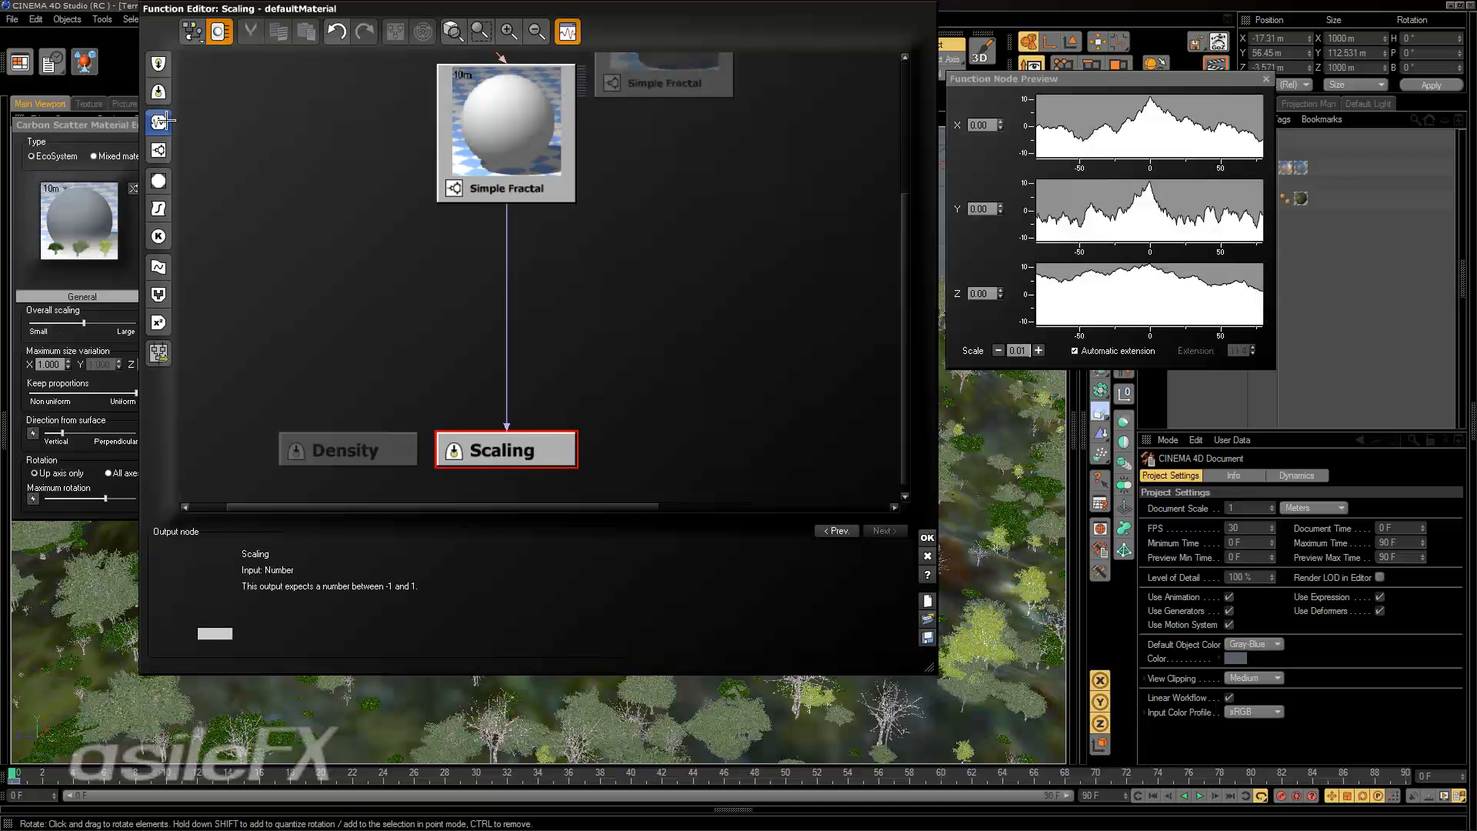
click(159, 209)
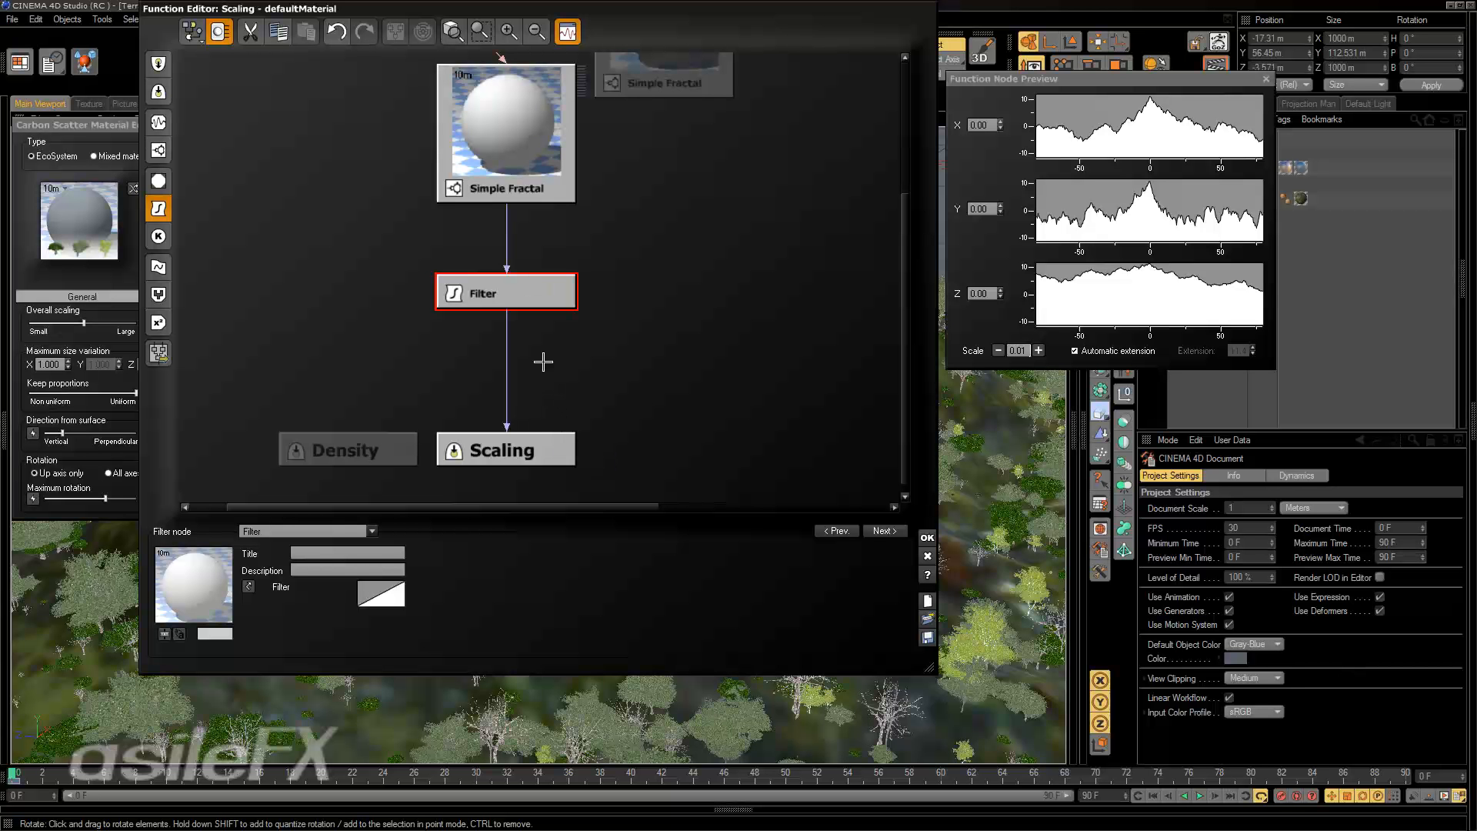
key(Delete)
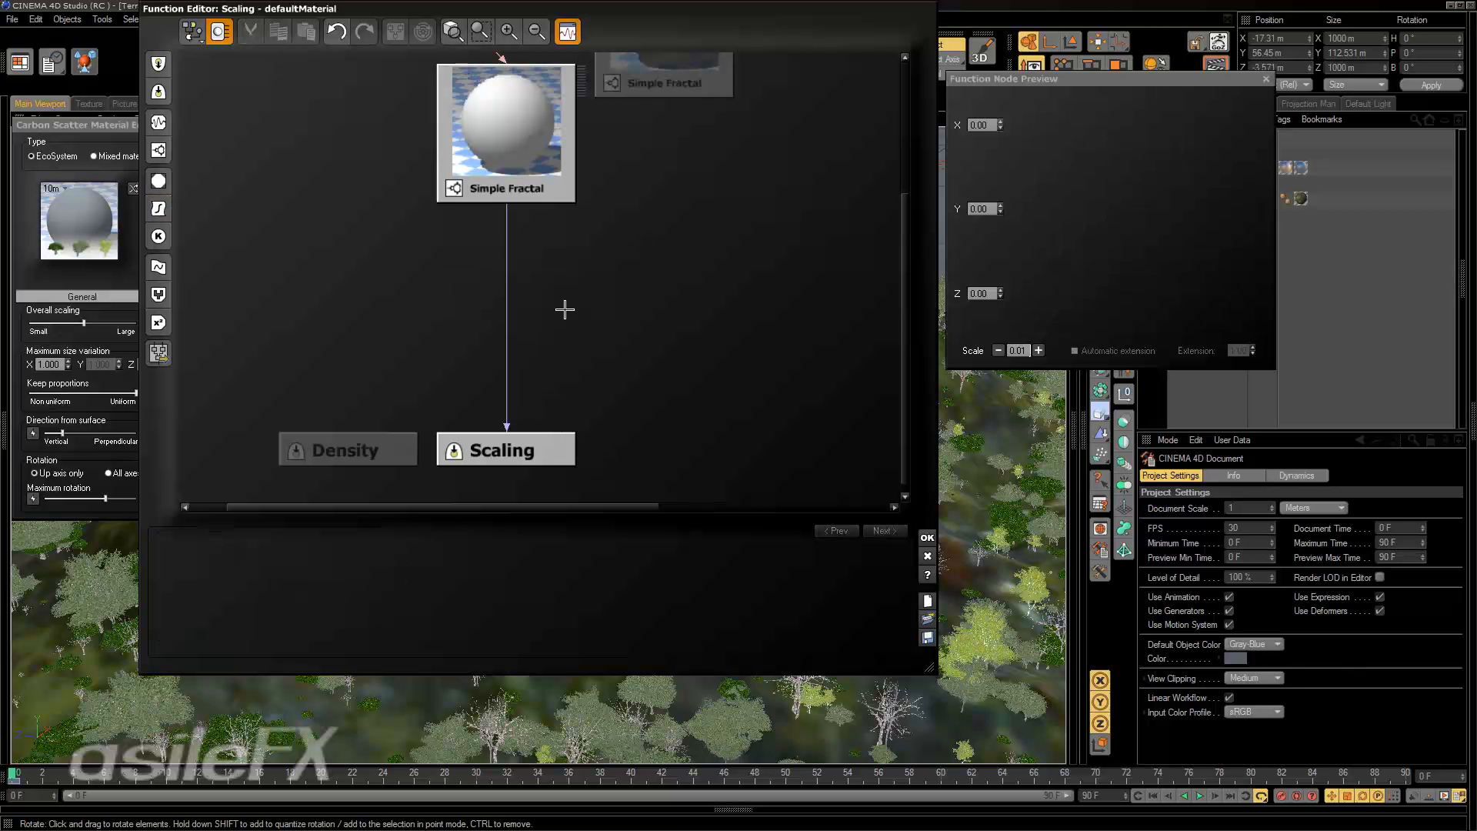
Insert a Filter node into the link from the Simple Fractal to Scaling and inspect the Position input feeding the fractal.
click(506, 273)
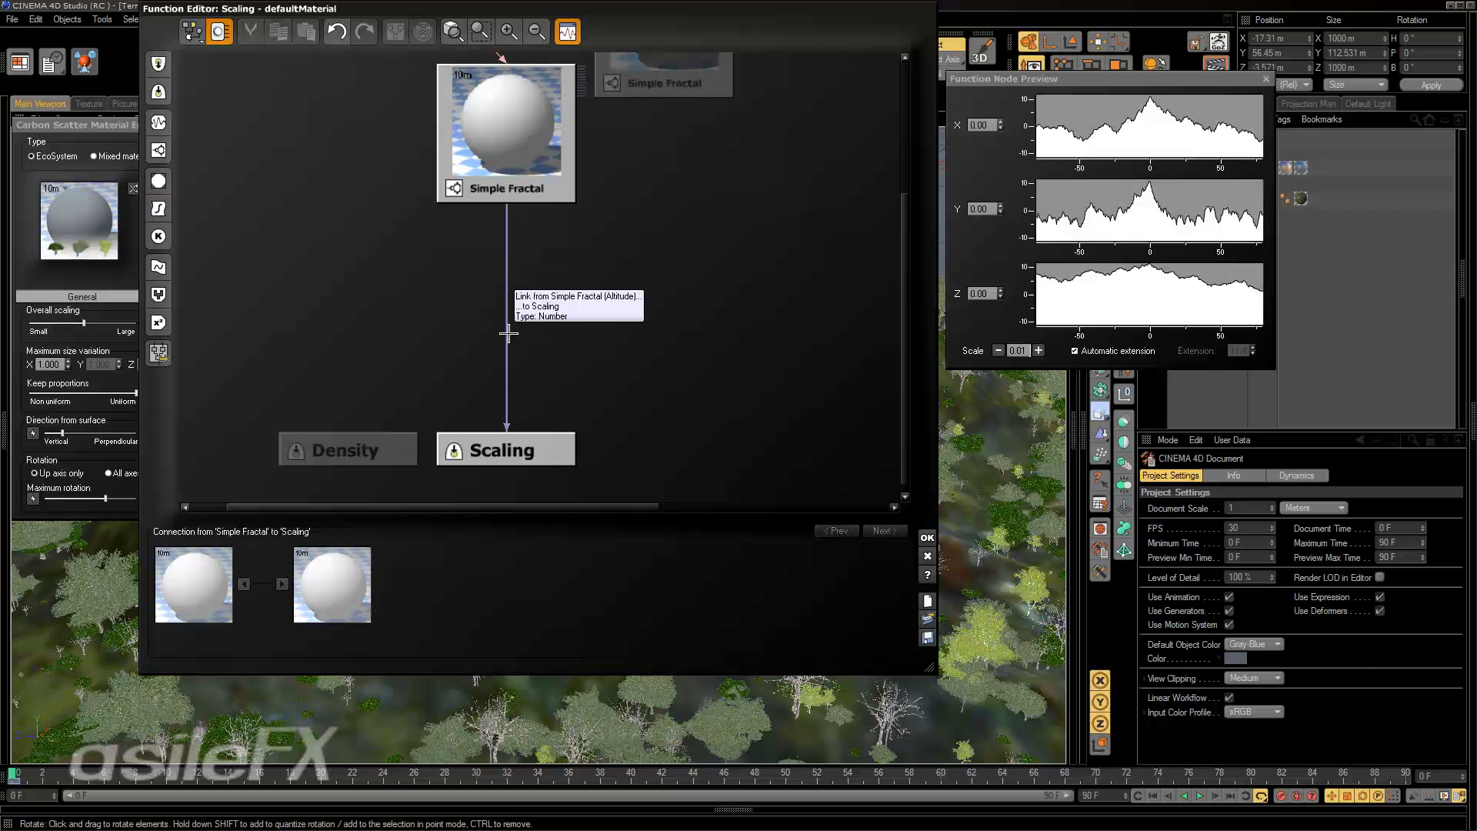
click(160, 209)
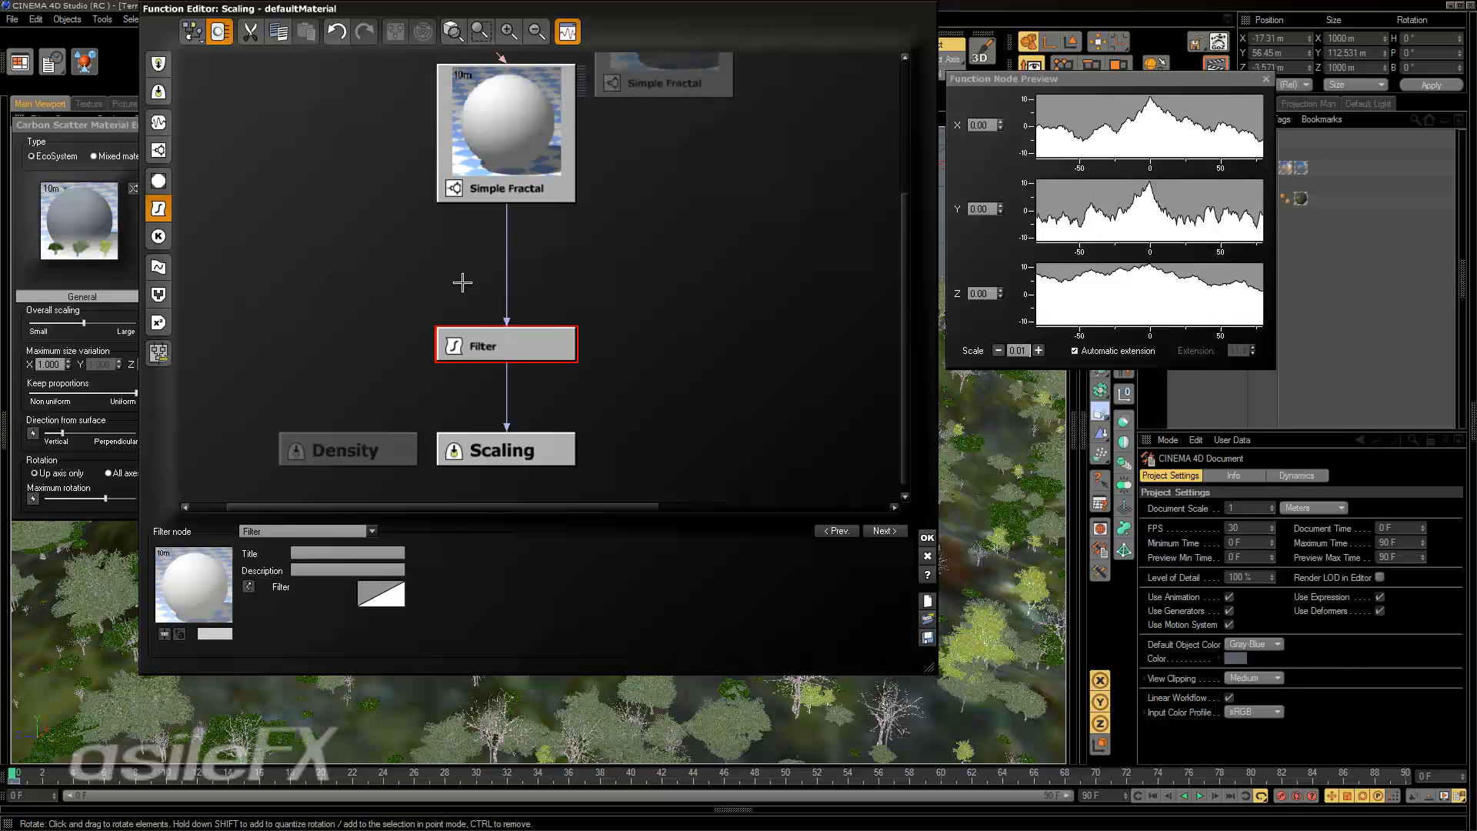
middle_drag(522, 277, 554, 452)
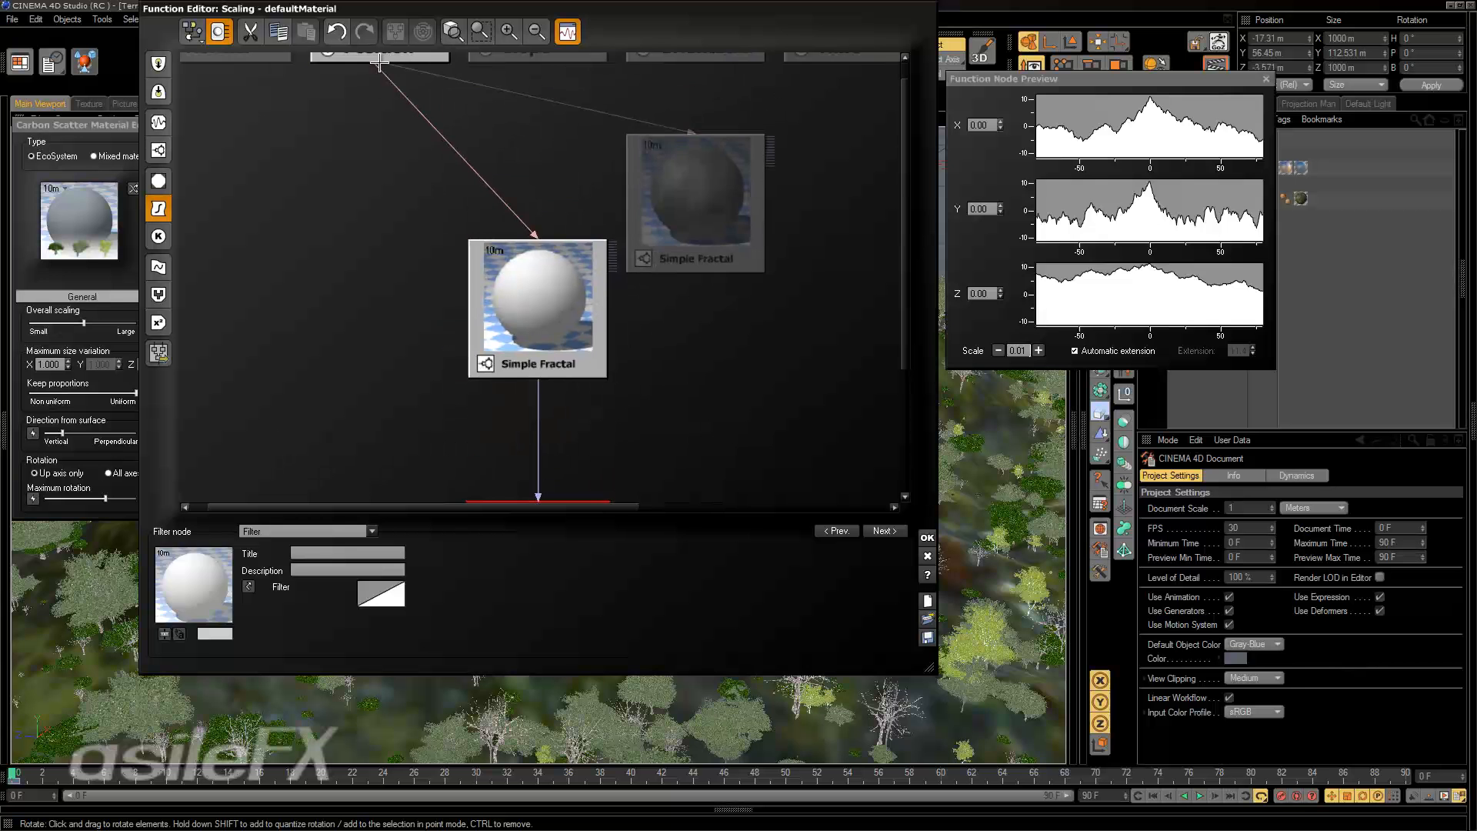
drag(379, 60, 385, 101)
middle_drag(552, 272, 543, 231)
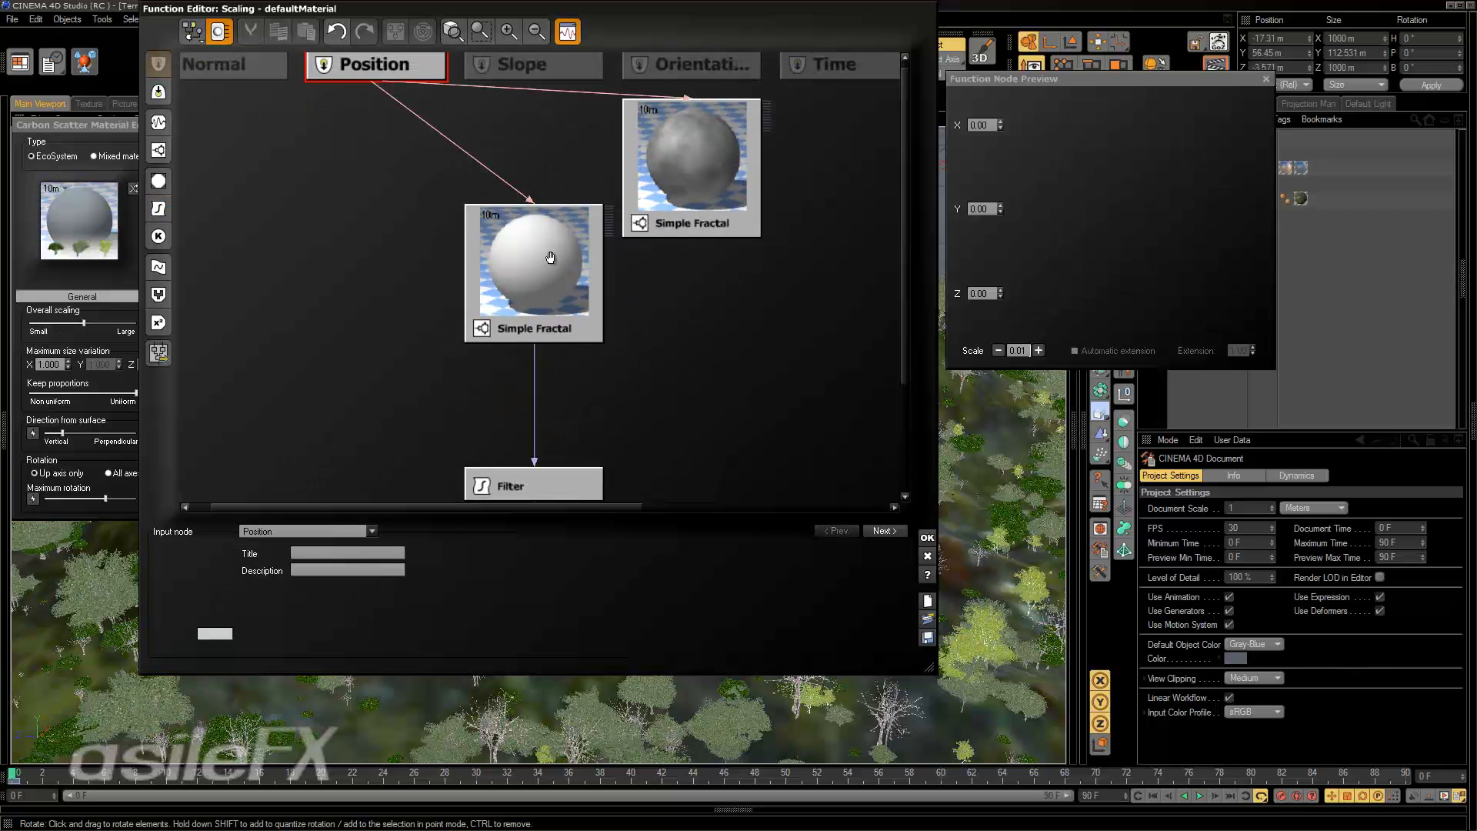
Change the Filter node between the Simple Fractal and the Scaling output to the Map type.
click(436, 130)
click(535, 377)
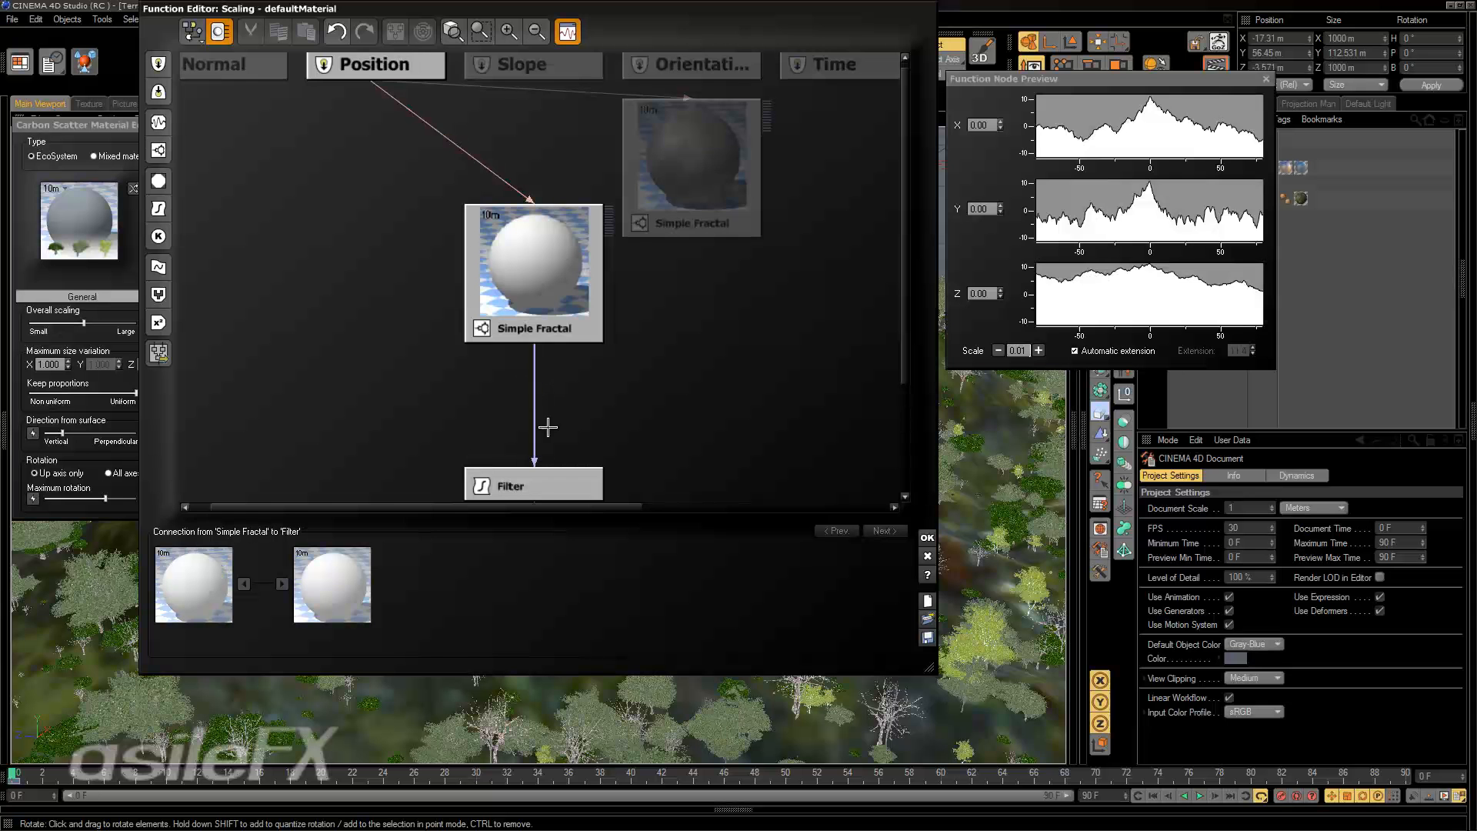
middle_drag(603, 396, 608, 285)
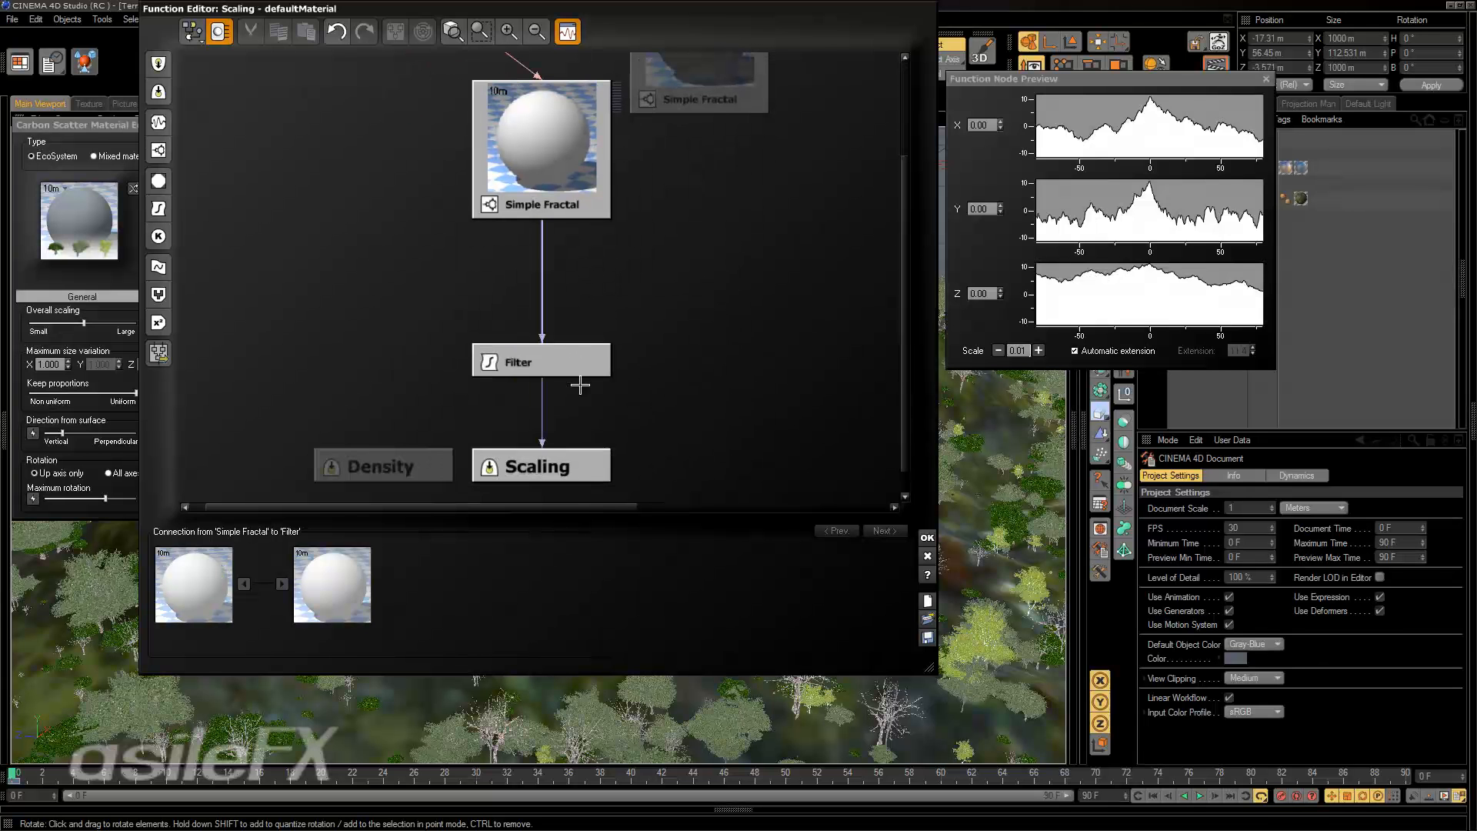
click(646, 325)
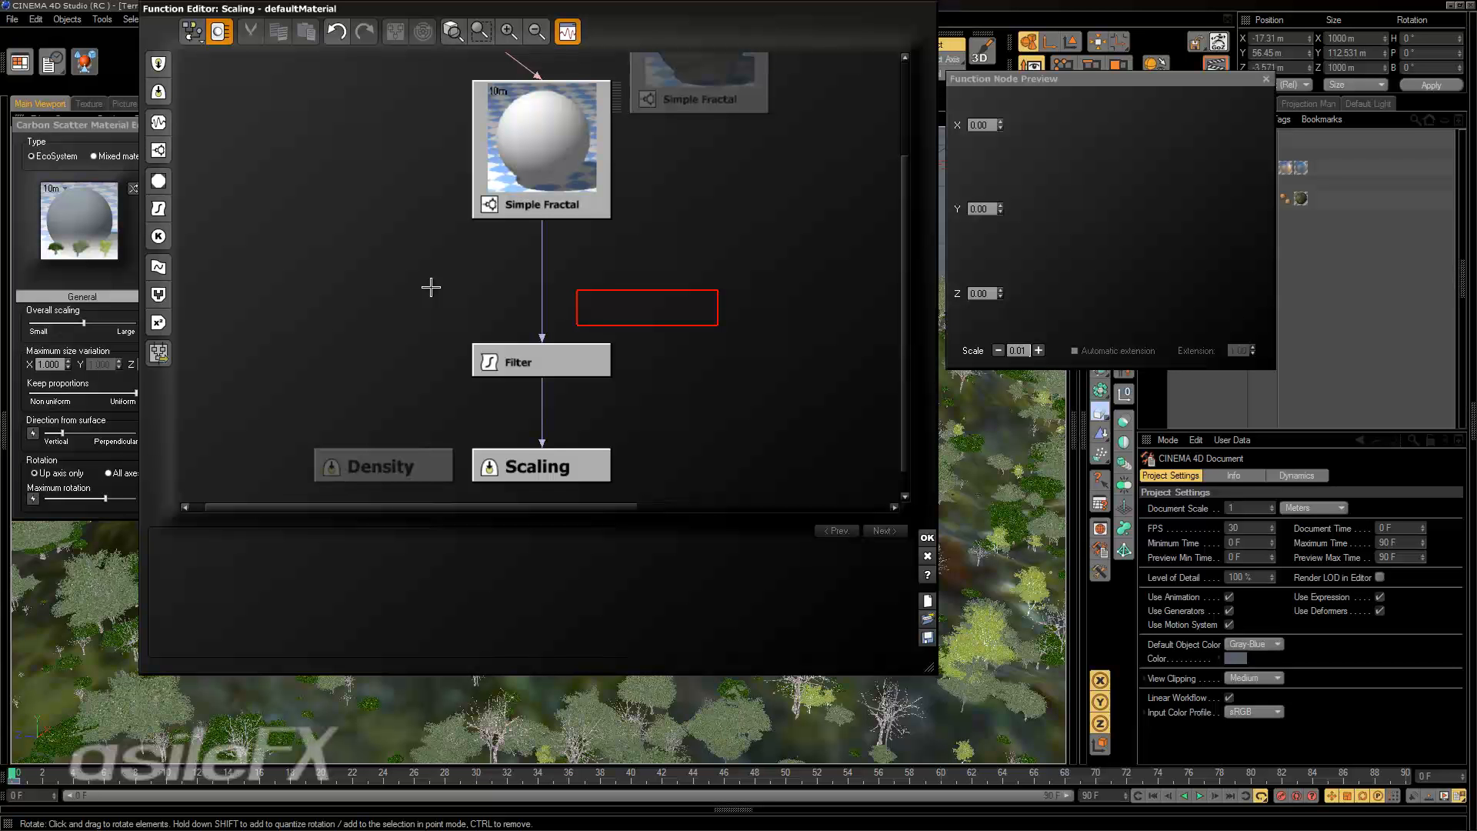
click(585, 373)
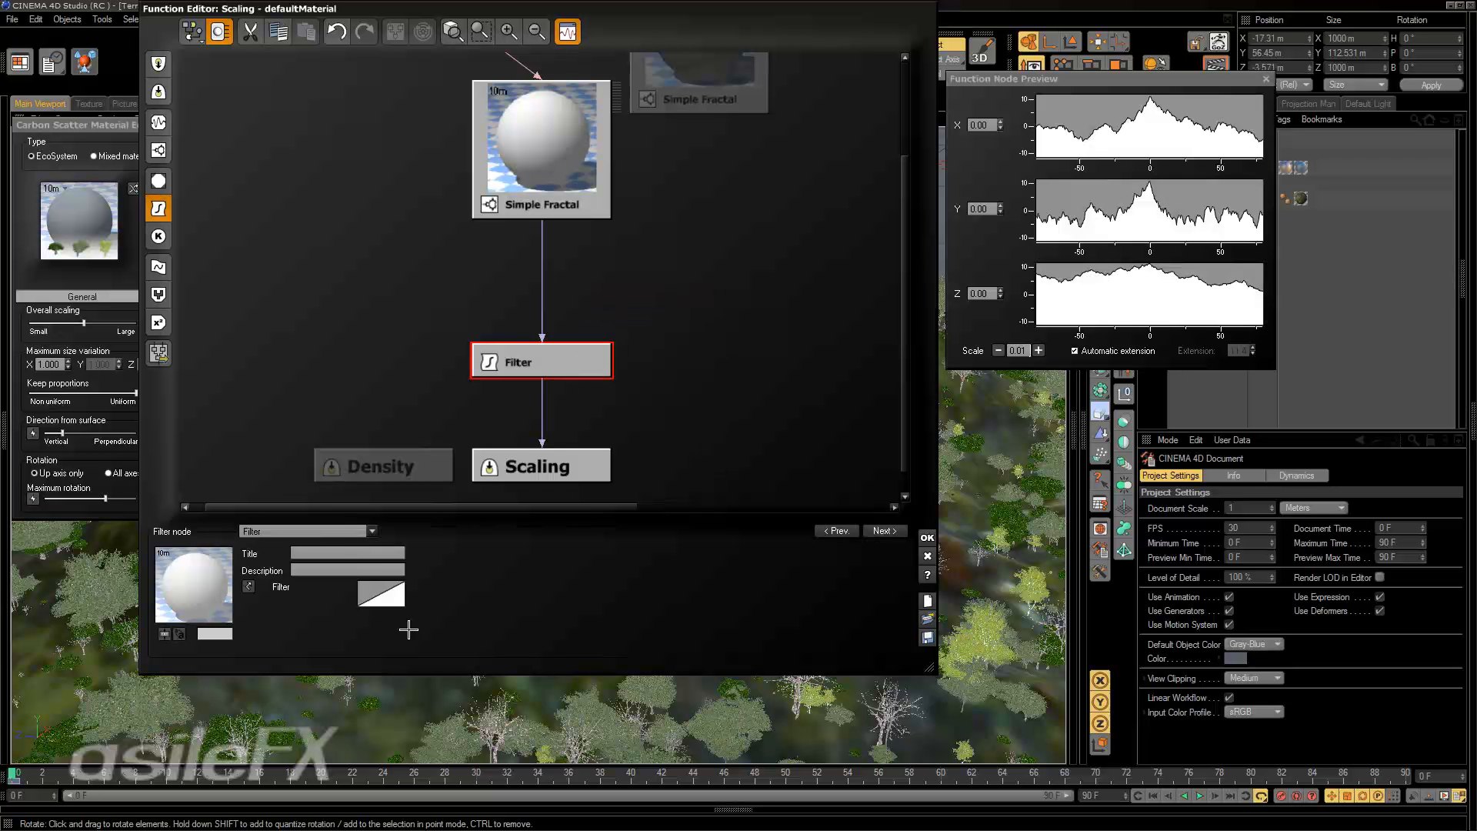
click(343, 528)
click(320, 423)
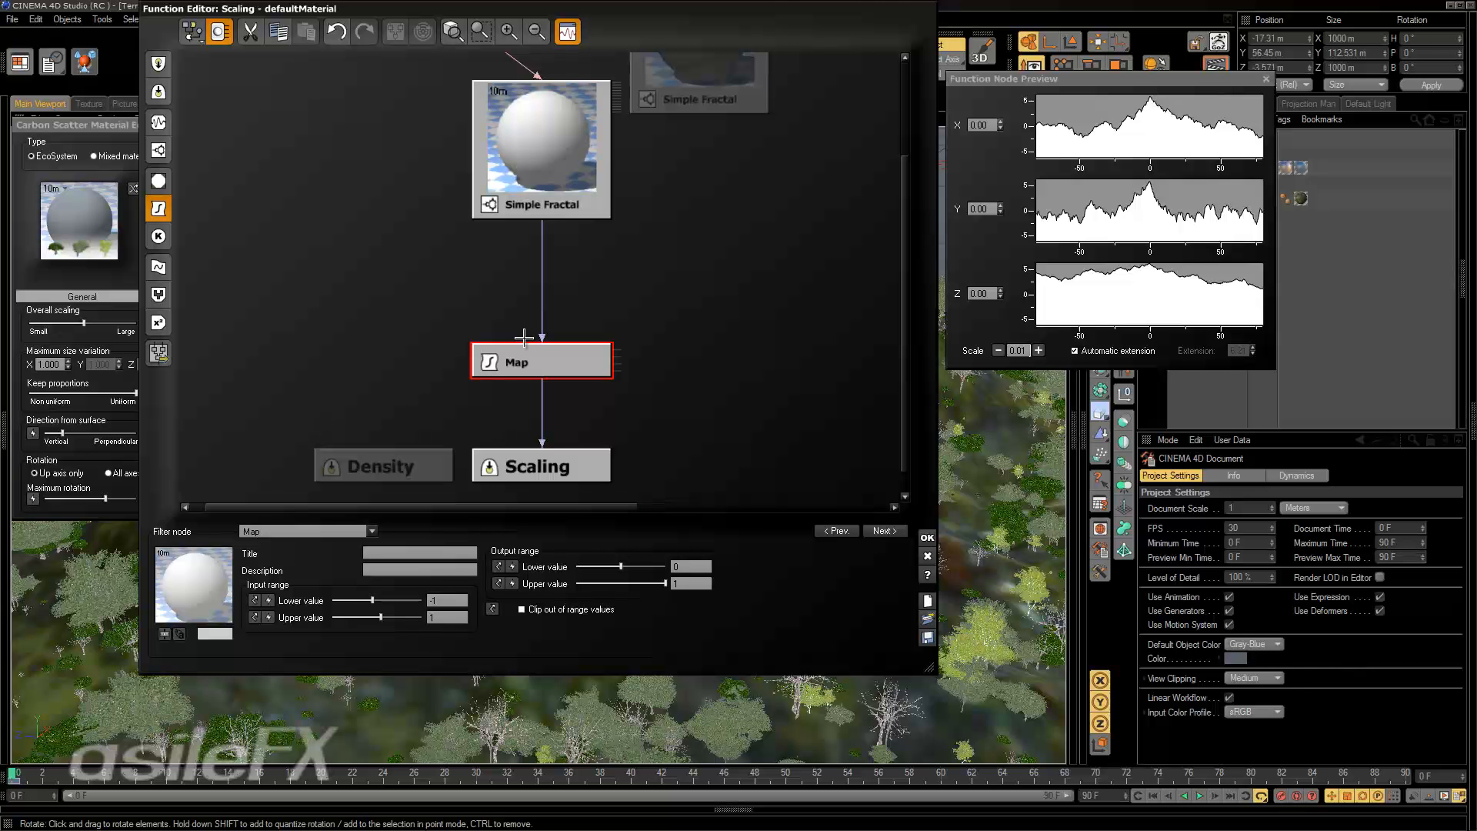
Set the Map node's input range to 0 through 11.5 and its output range's lower value to -1.
click(444, 601)
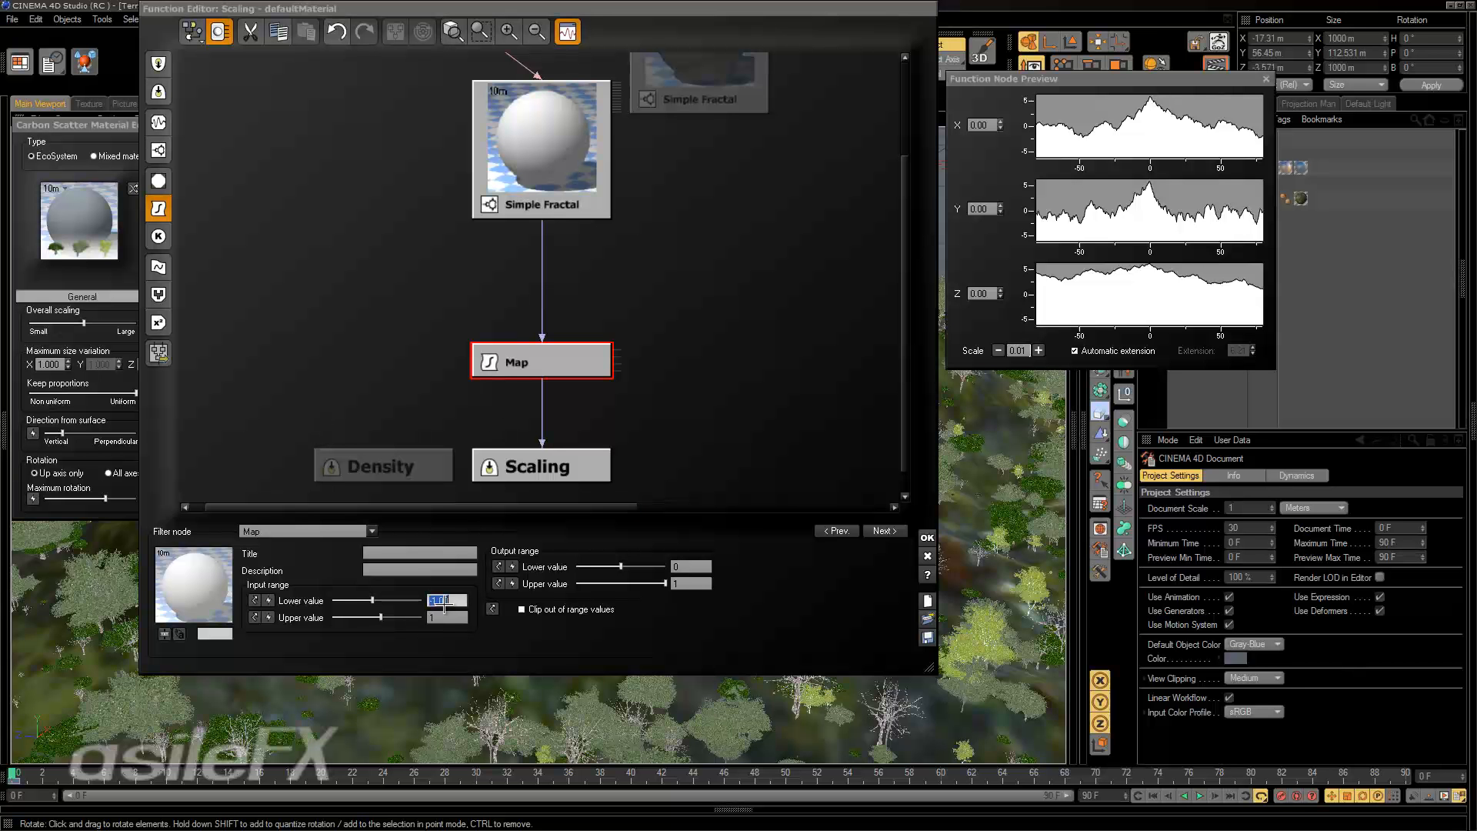
click(447, 615)
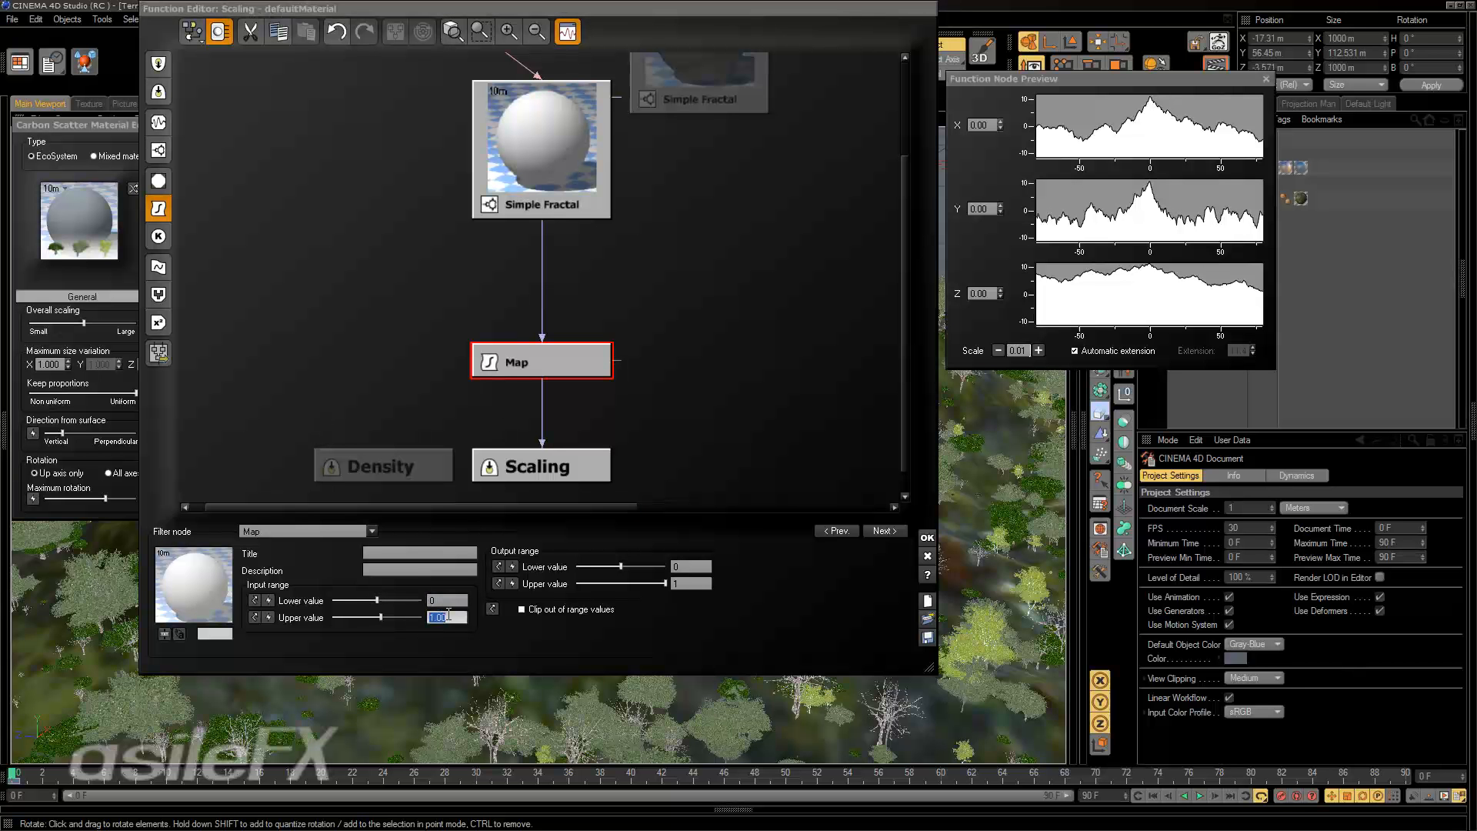
key(Return)
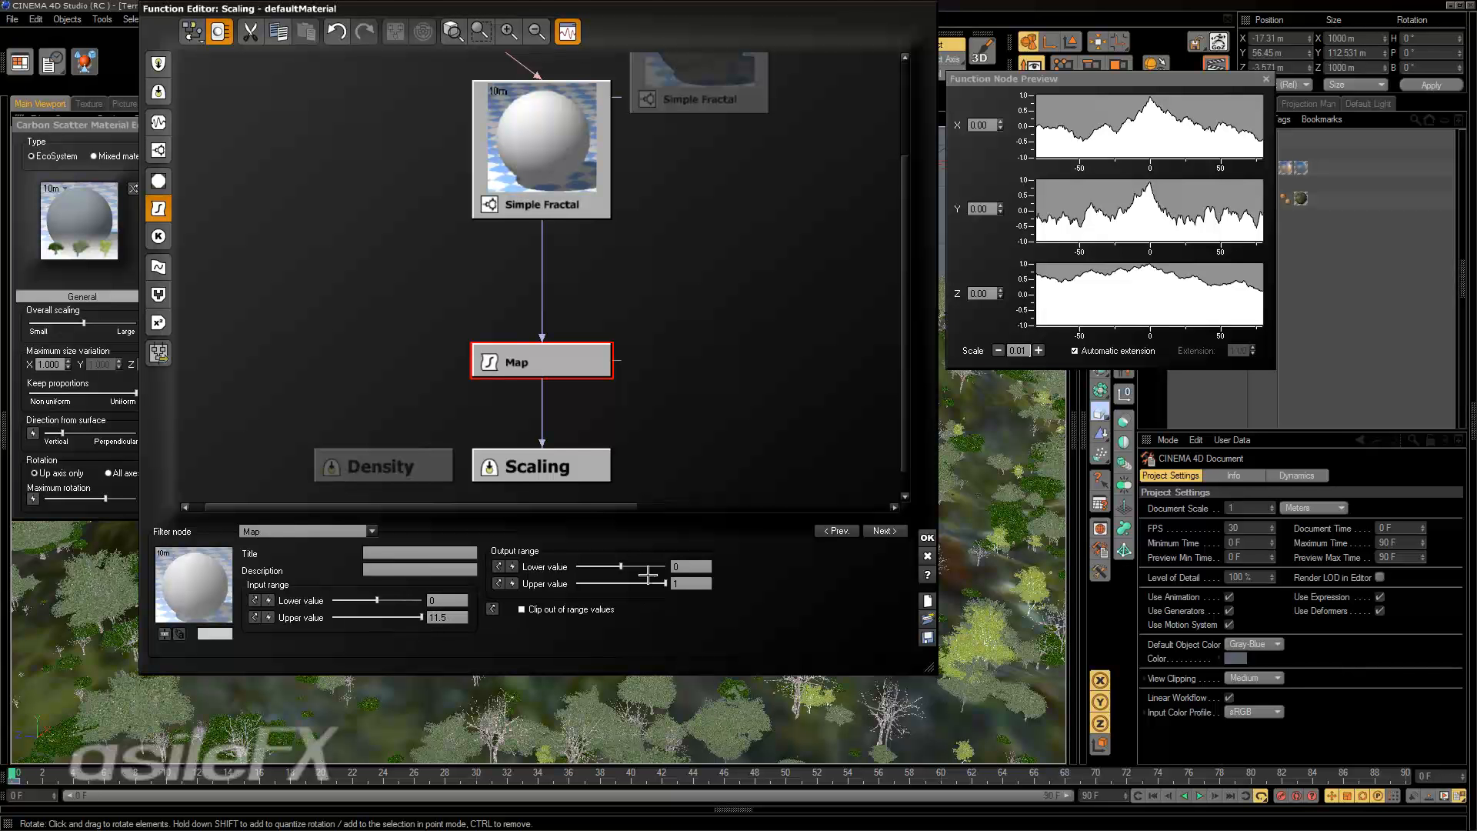
drag(621, 567, 455, 583)
click(698, 583)
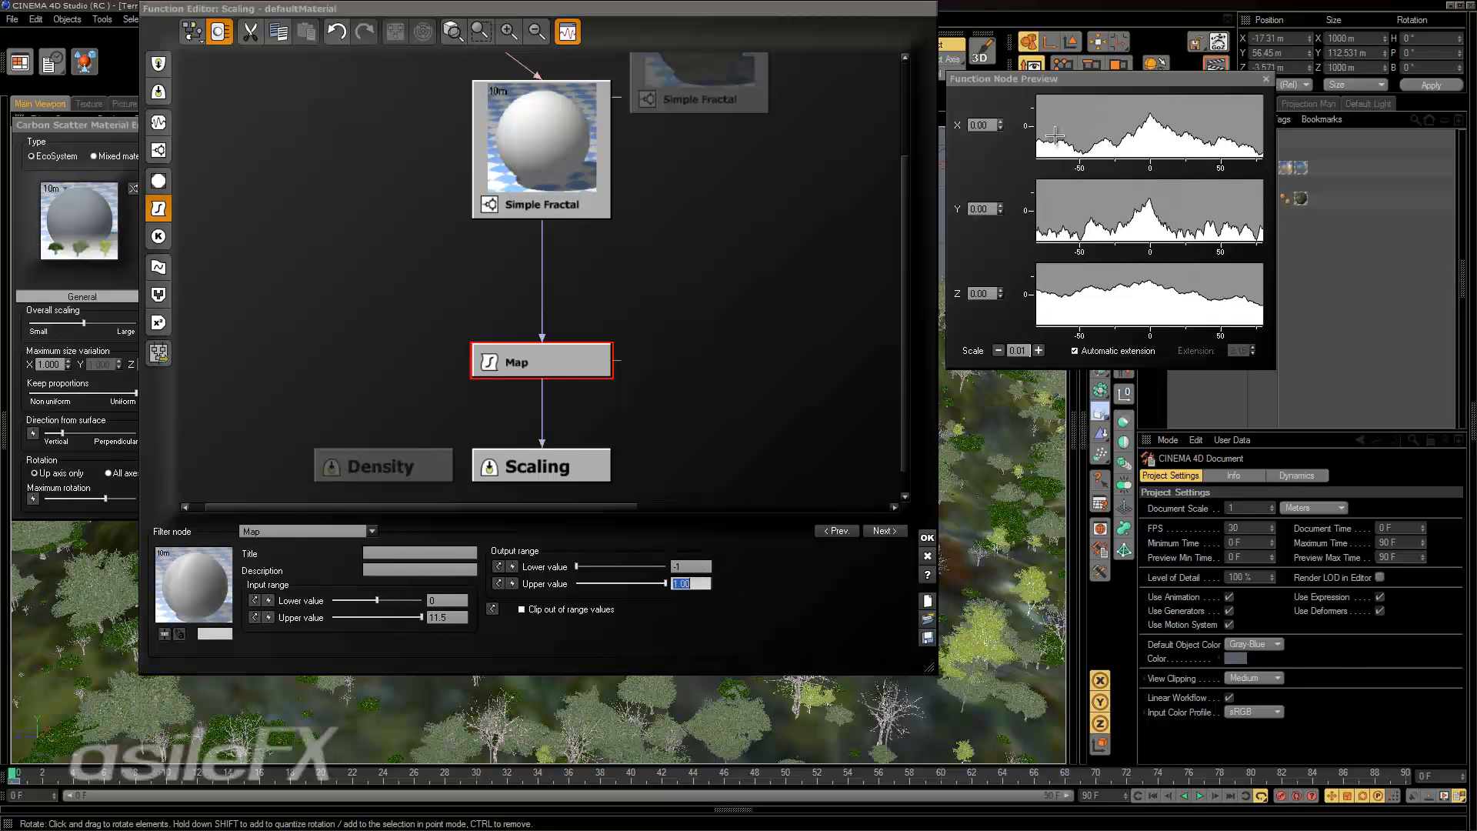
Compare the preview curves of the Simple Fractal and the Map node, checking the preview's automatic extension option.
click(571, 169)
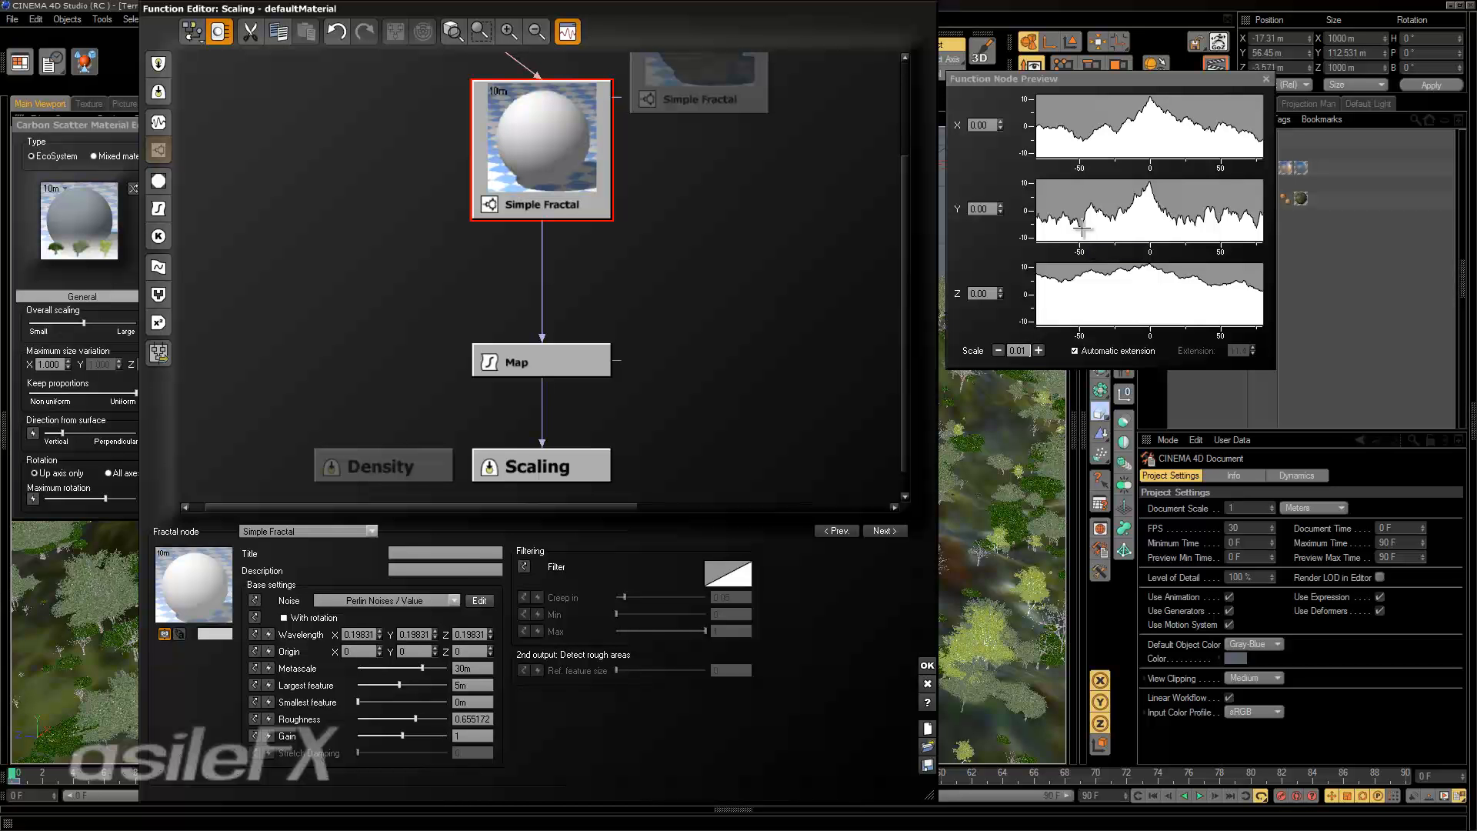
click(545, 352)
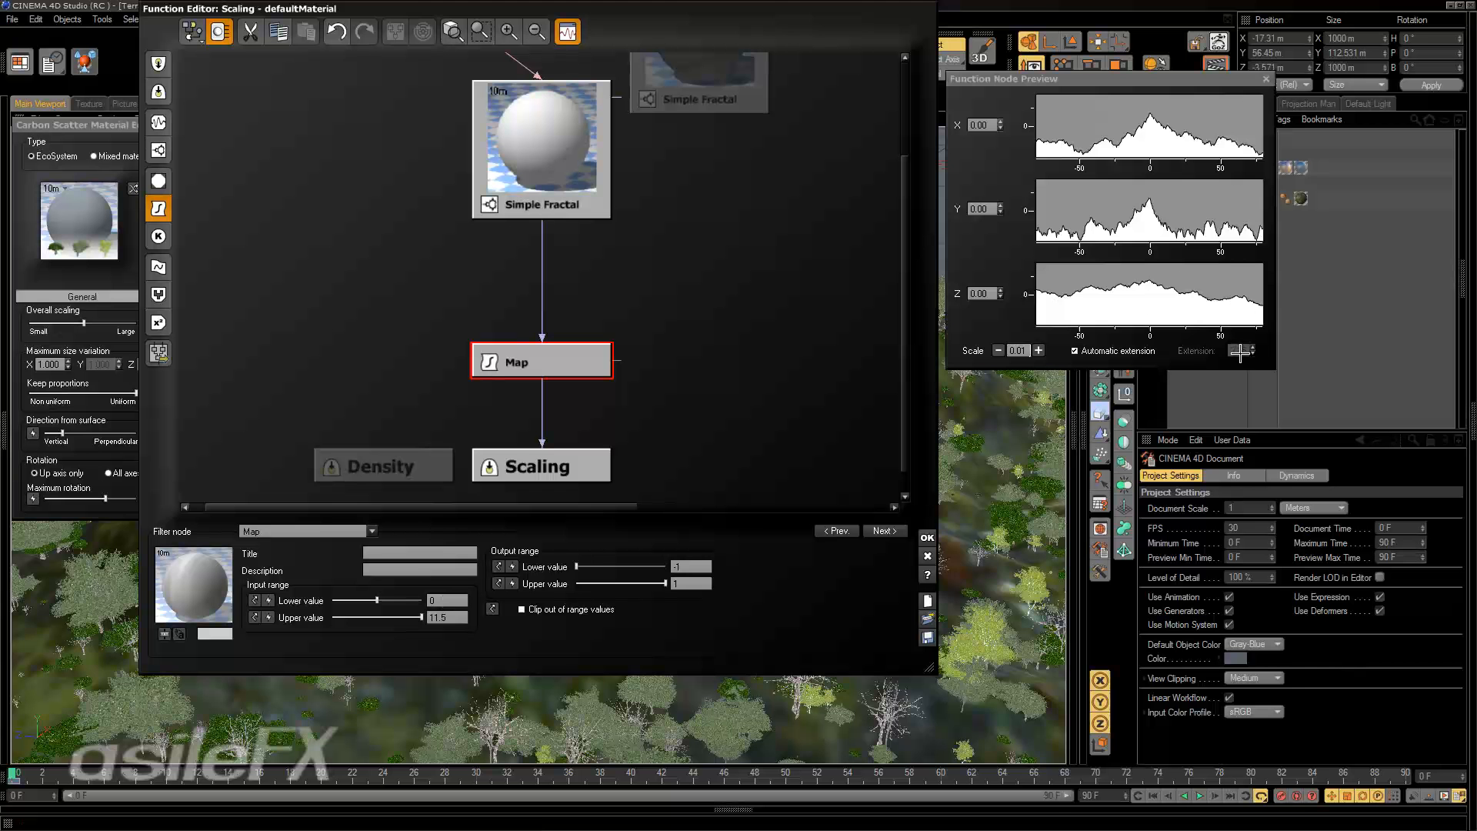
click(1098, 351)
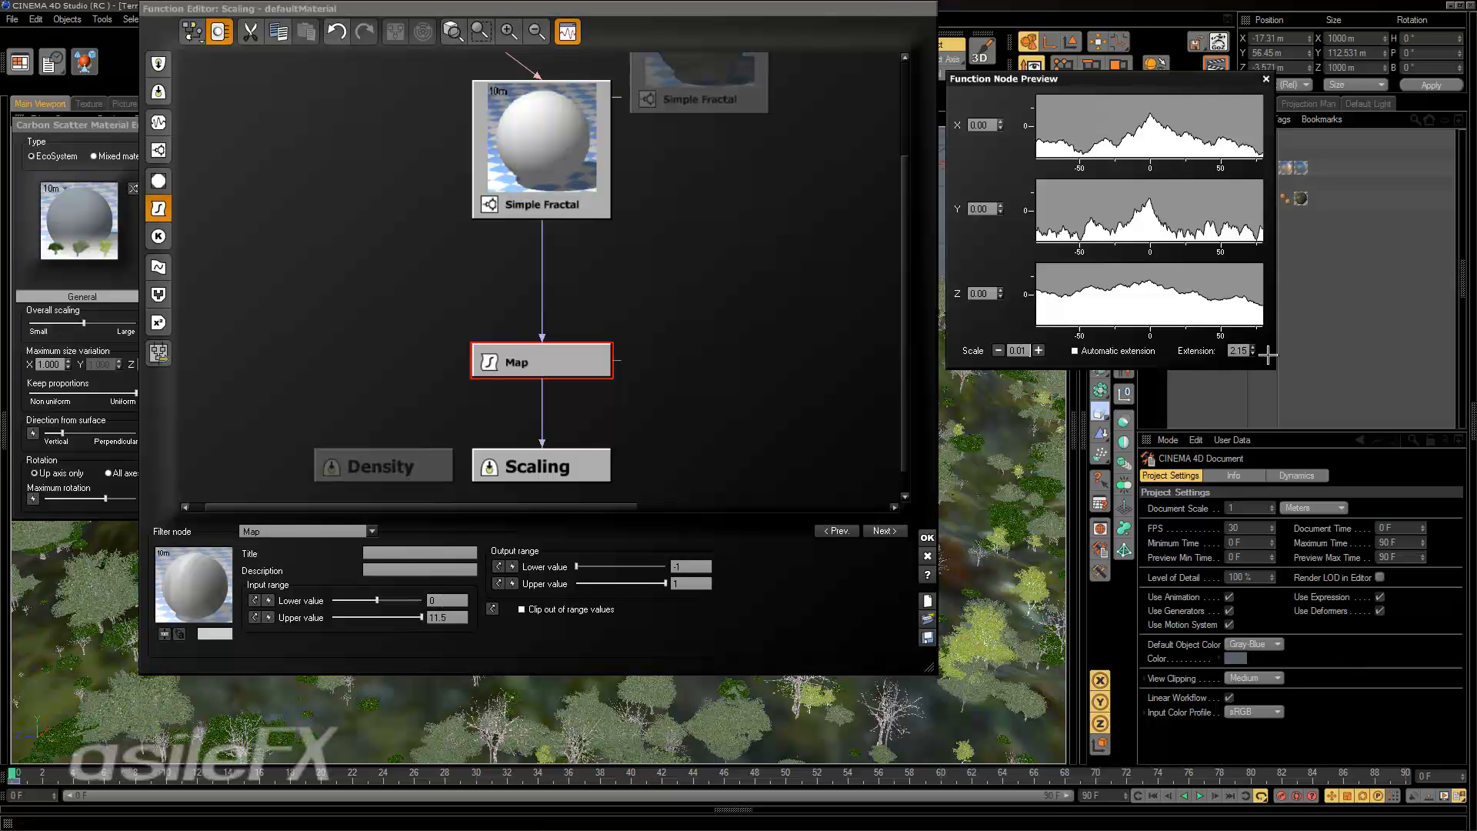
click(1238, 350)
click(1134, 353)
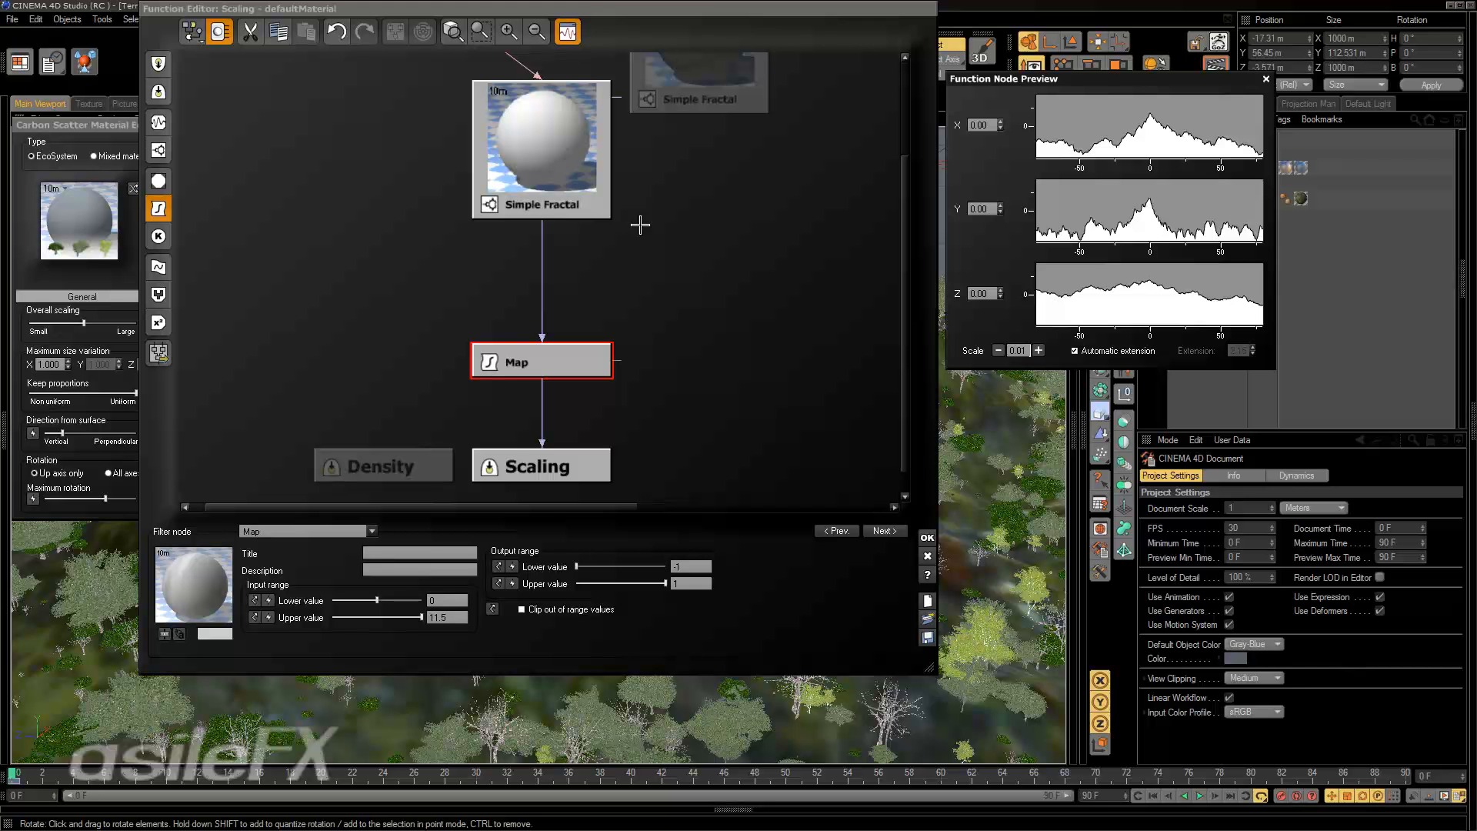
Set the Map node's input range lower value to -6 and then refine it to -7.
click(445, 599)
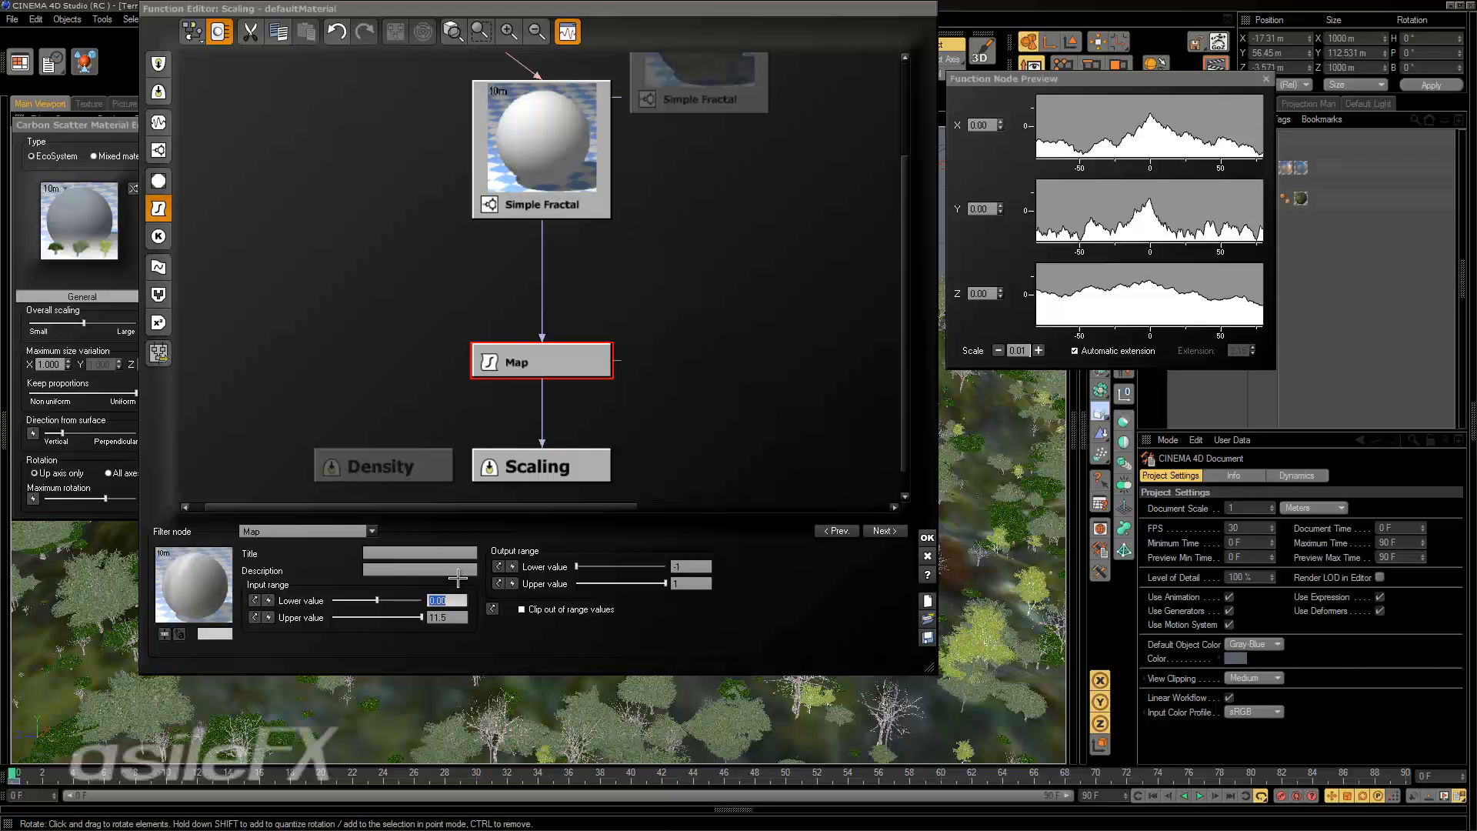
text(-6)
key(Return)
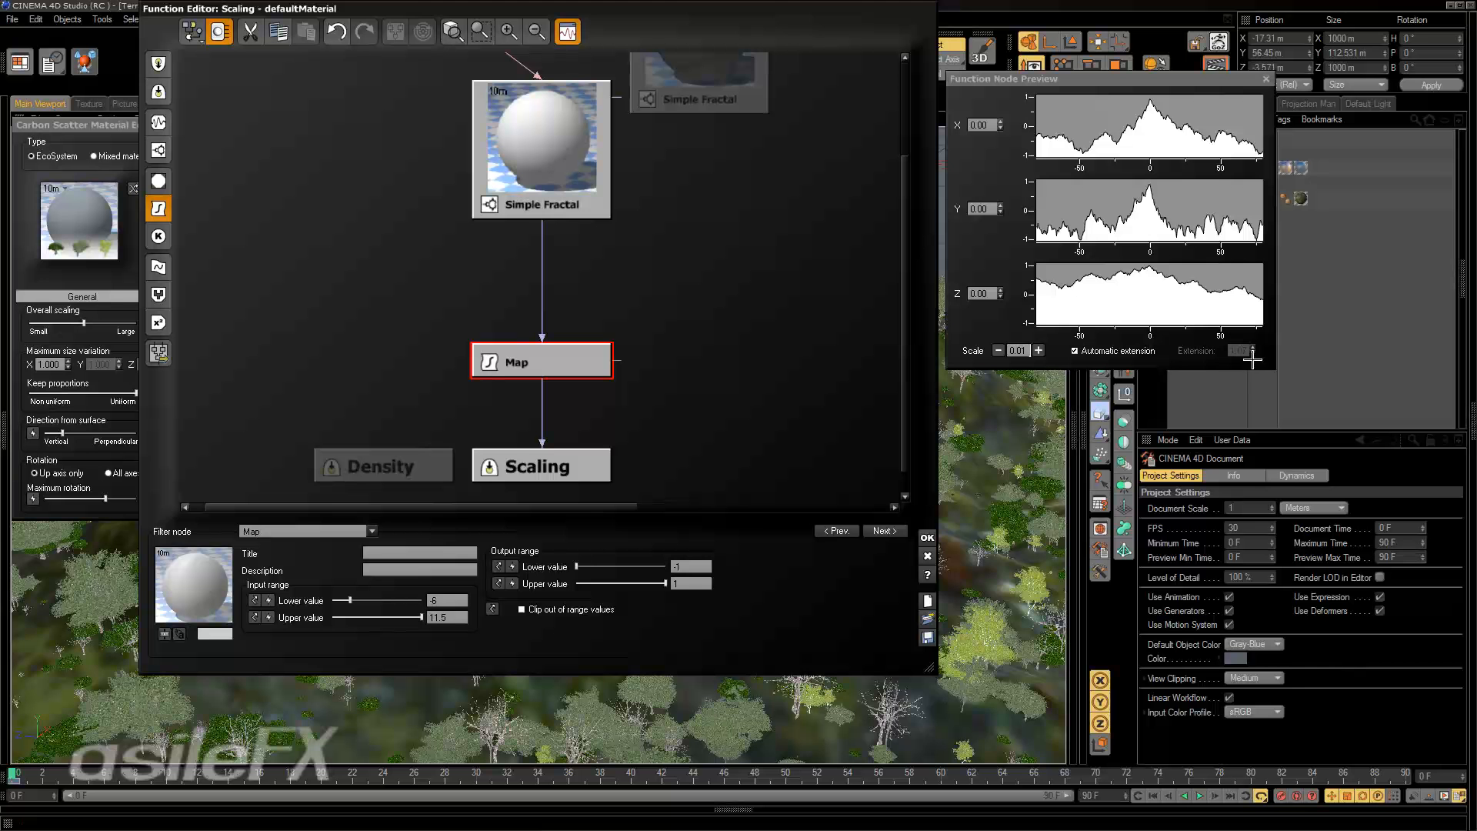
click(459, 598)
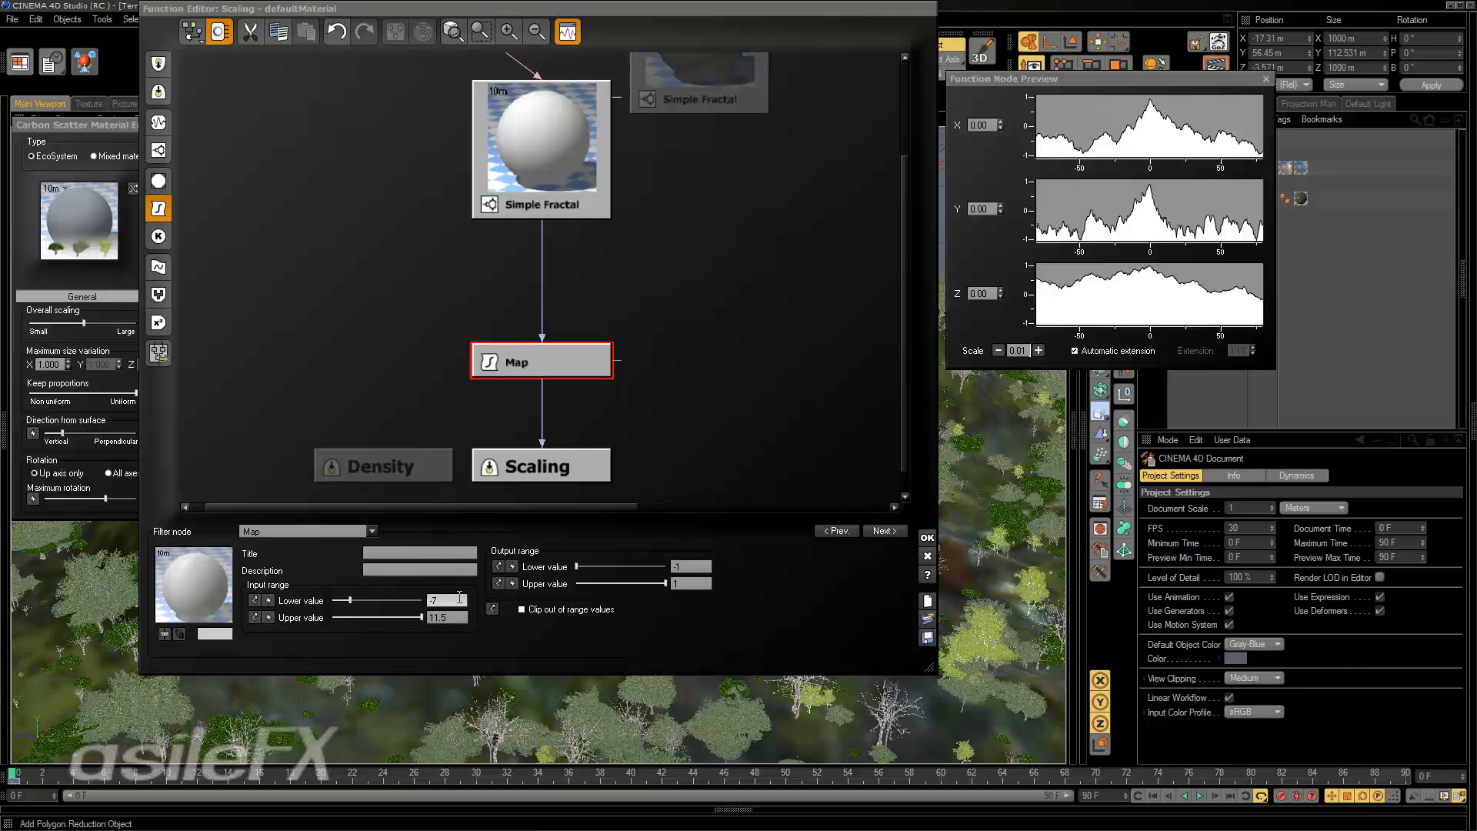
key(Return)
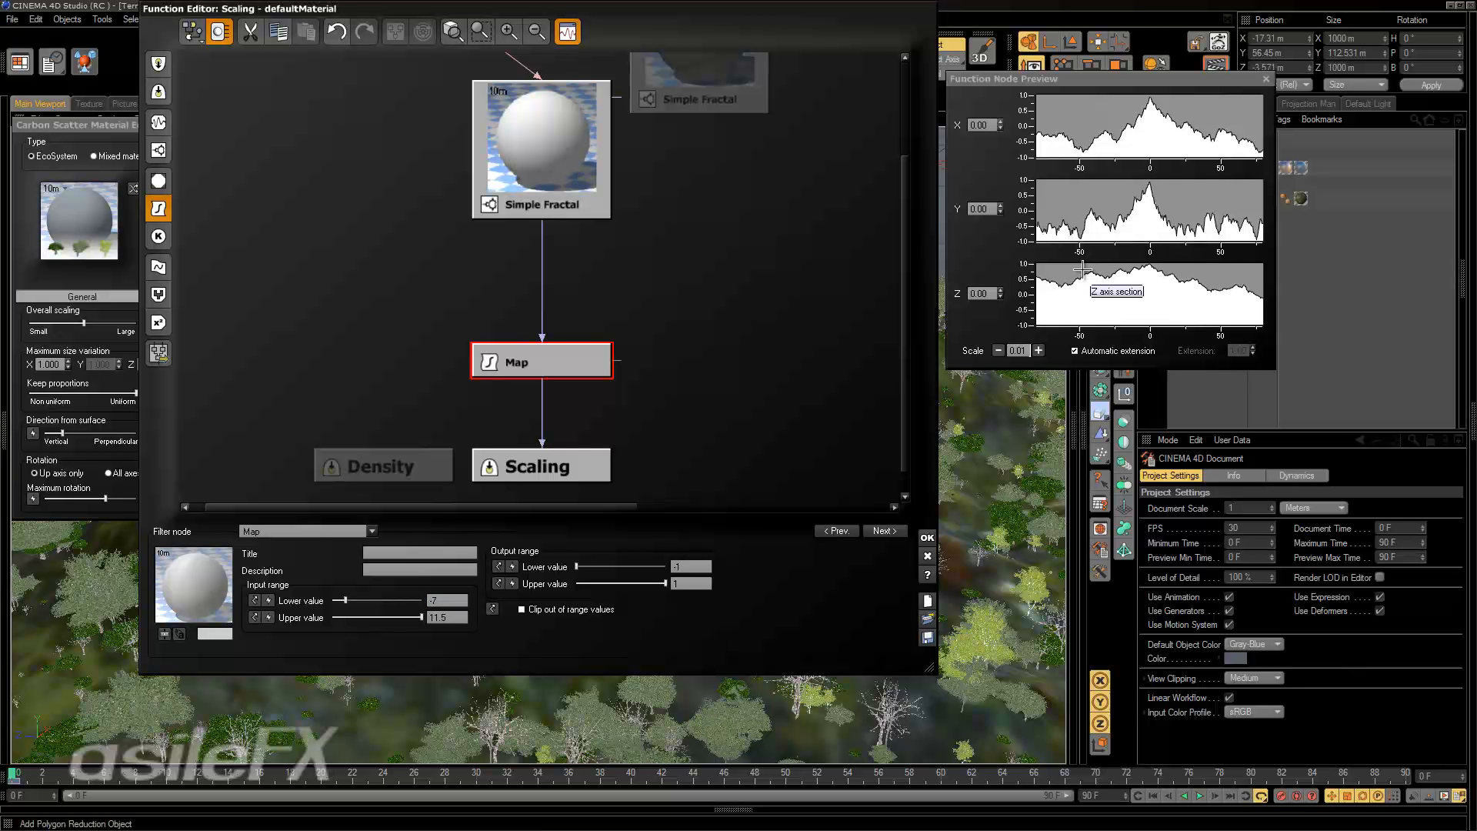
Accept the scaling function and repopulate the landscape with the defaultMaterial EcoSystem.
click(927, 537)
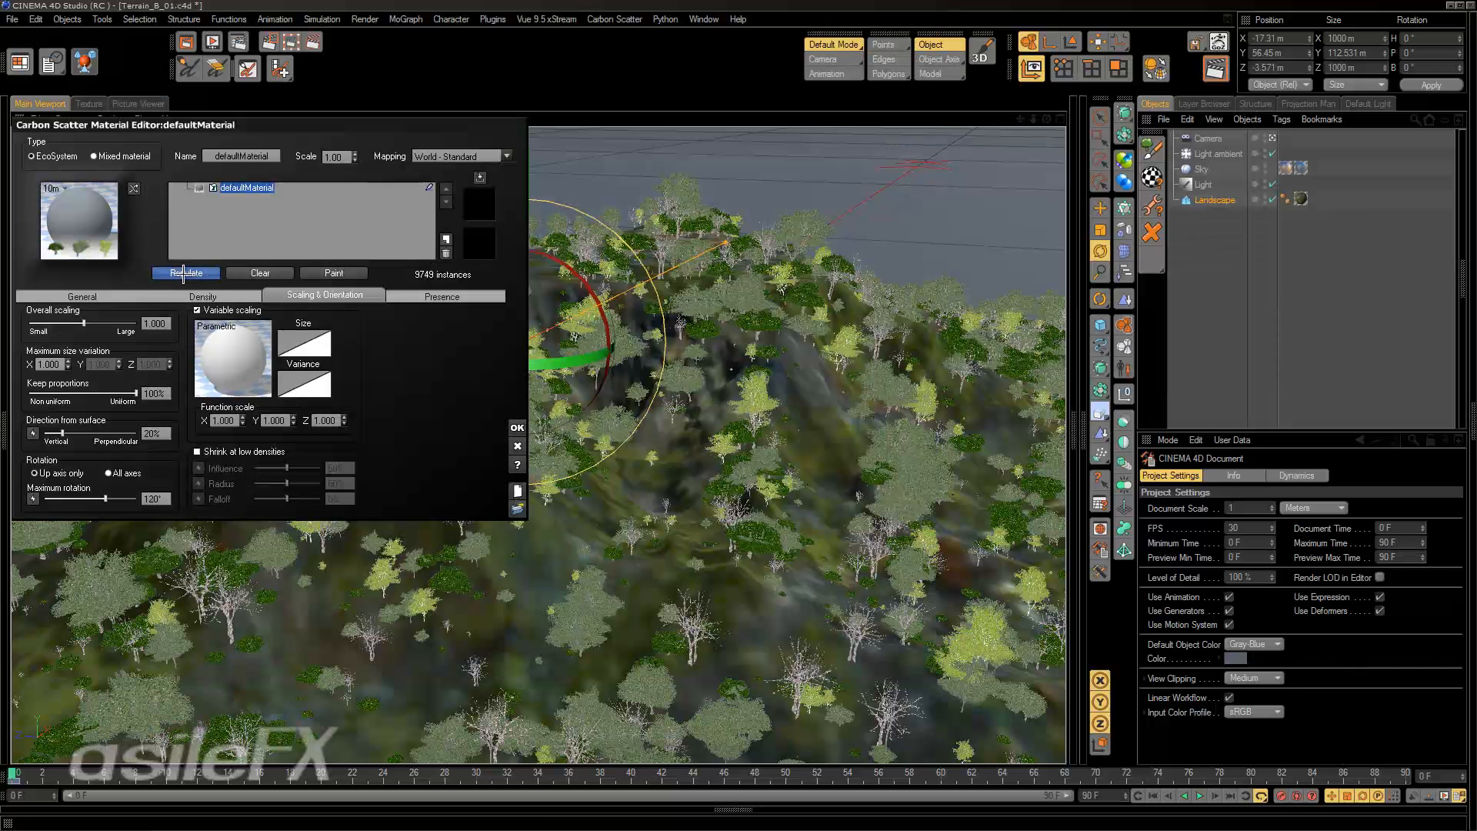
click(184, 273)
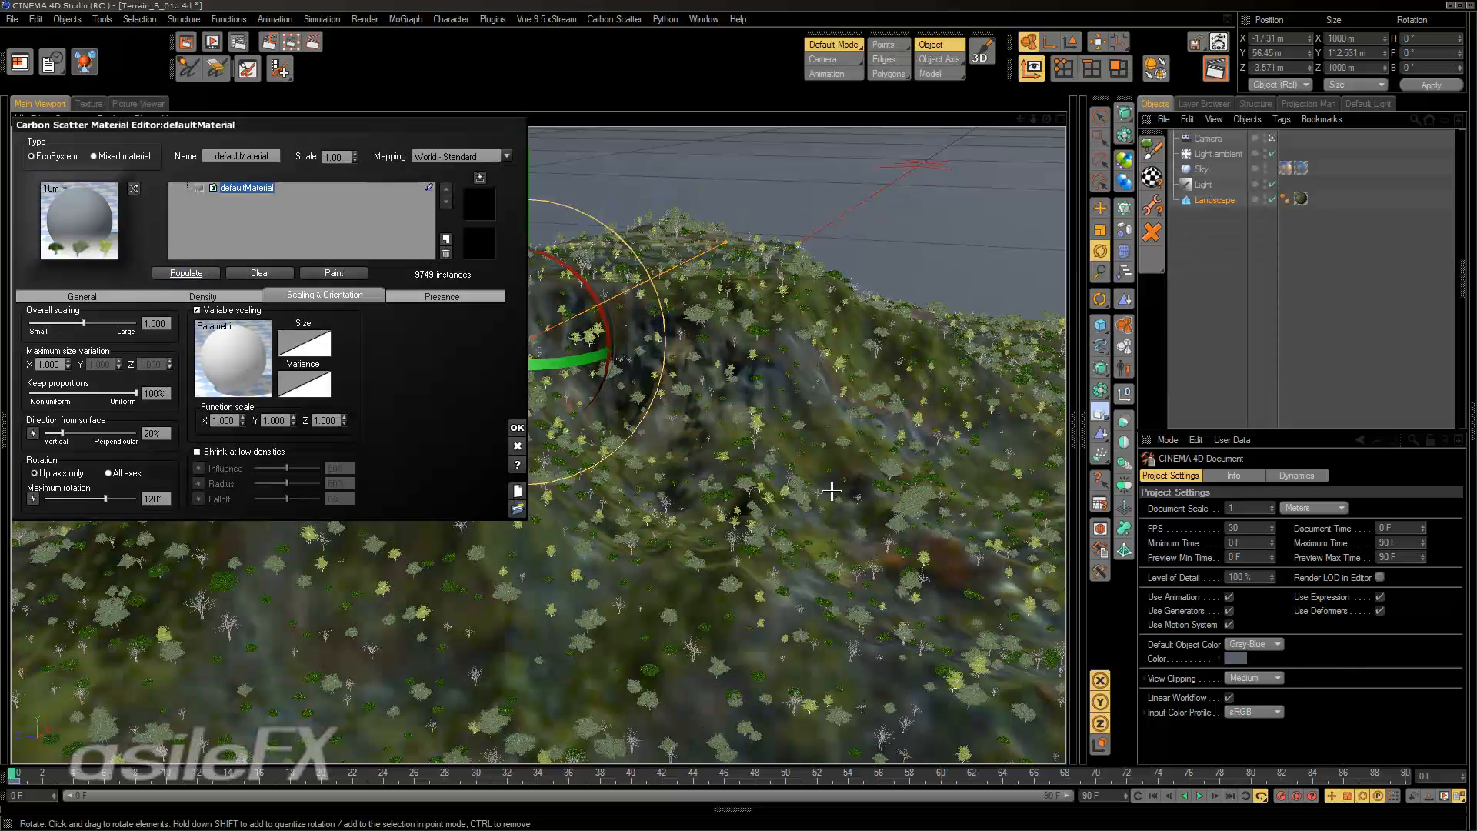
key(x)
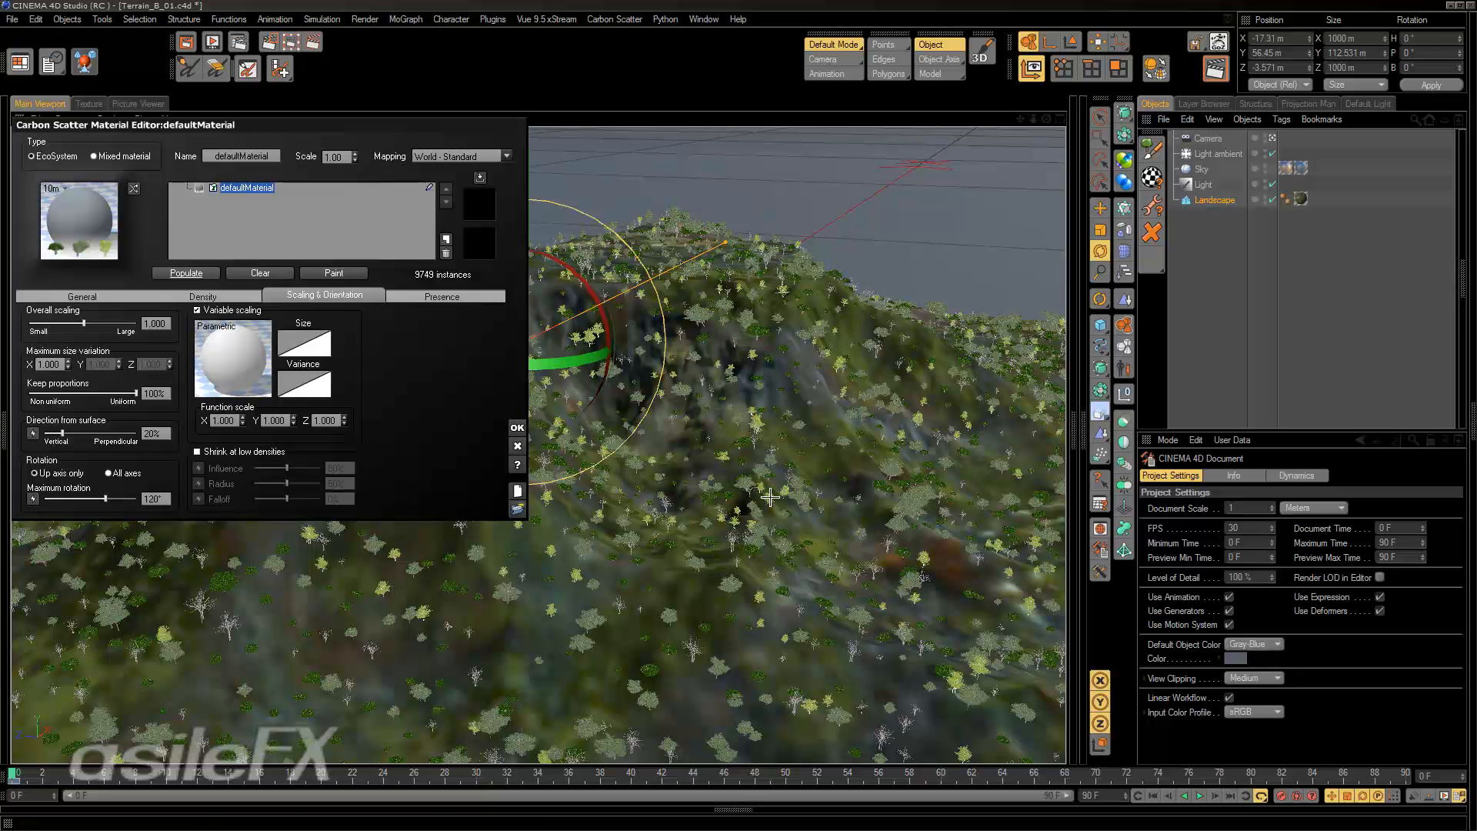
click(874, 525)
alt+drag(874, 525, 733, 436)
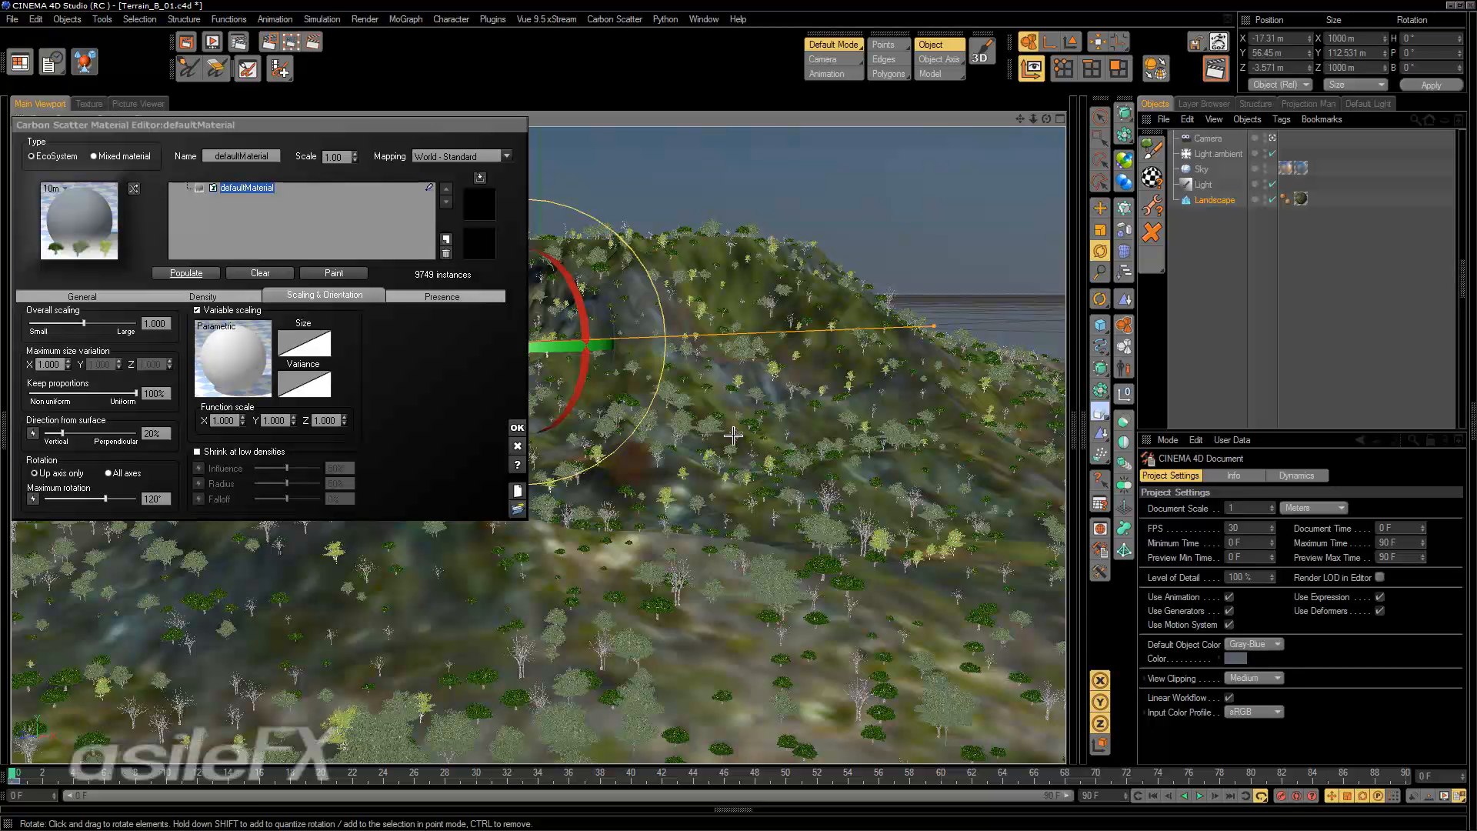
Reopen the variable scaling function for editing and move the Map node and its Simple Fractal slightly up from the Scaling output.
click(203, 331)
click(231, 340)
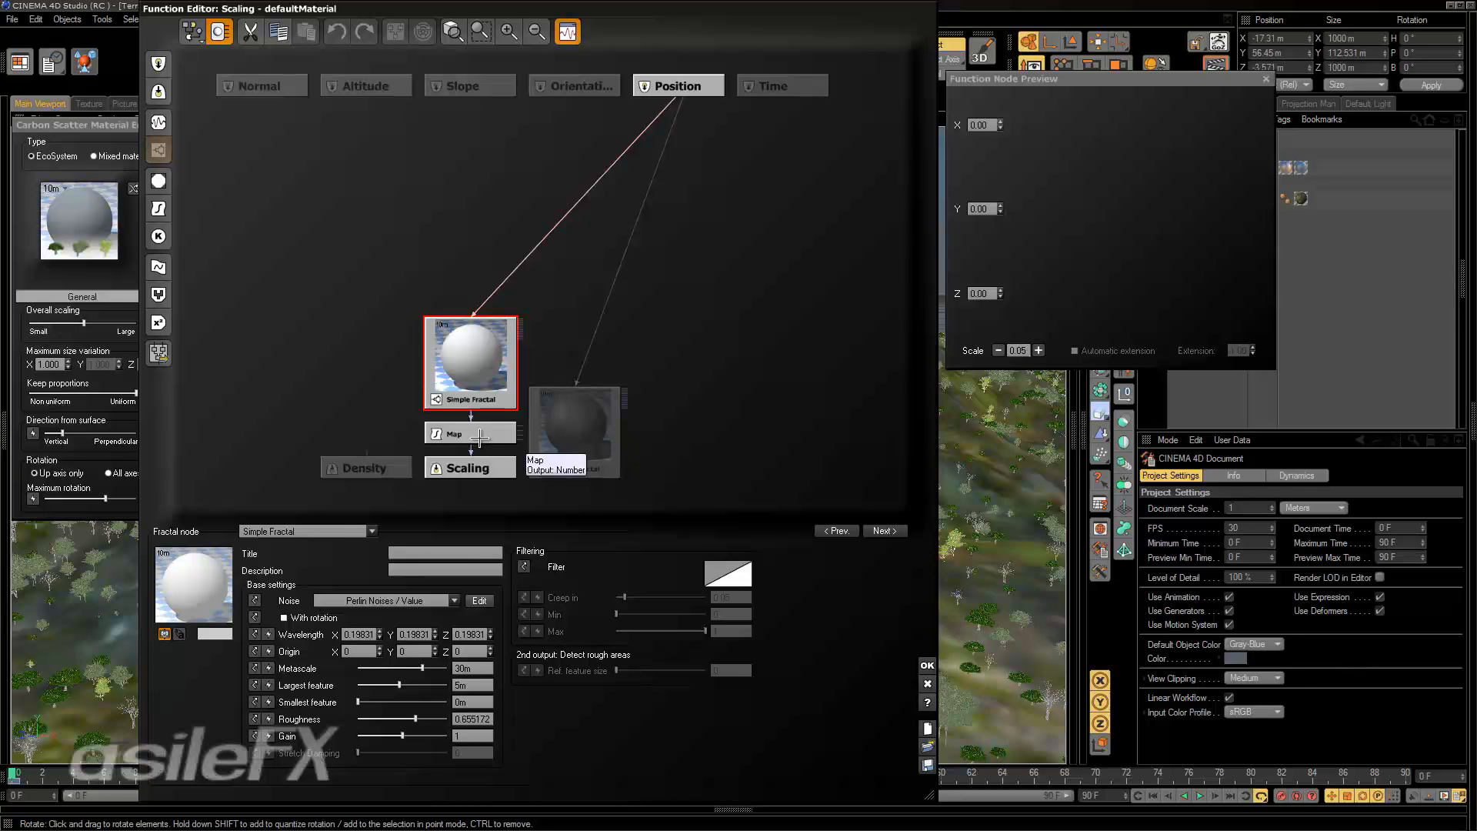
click(479, 436)
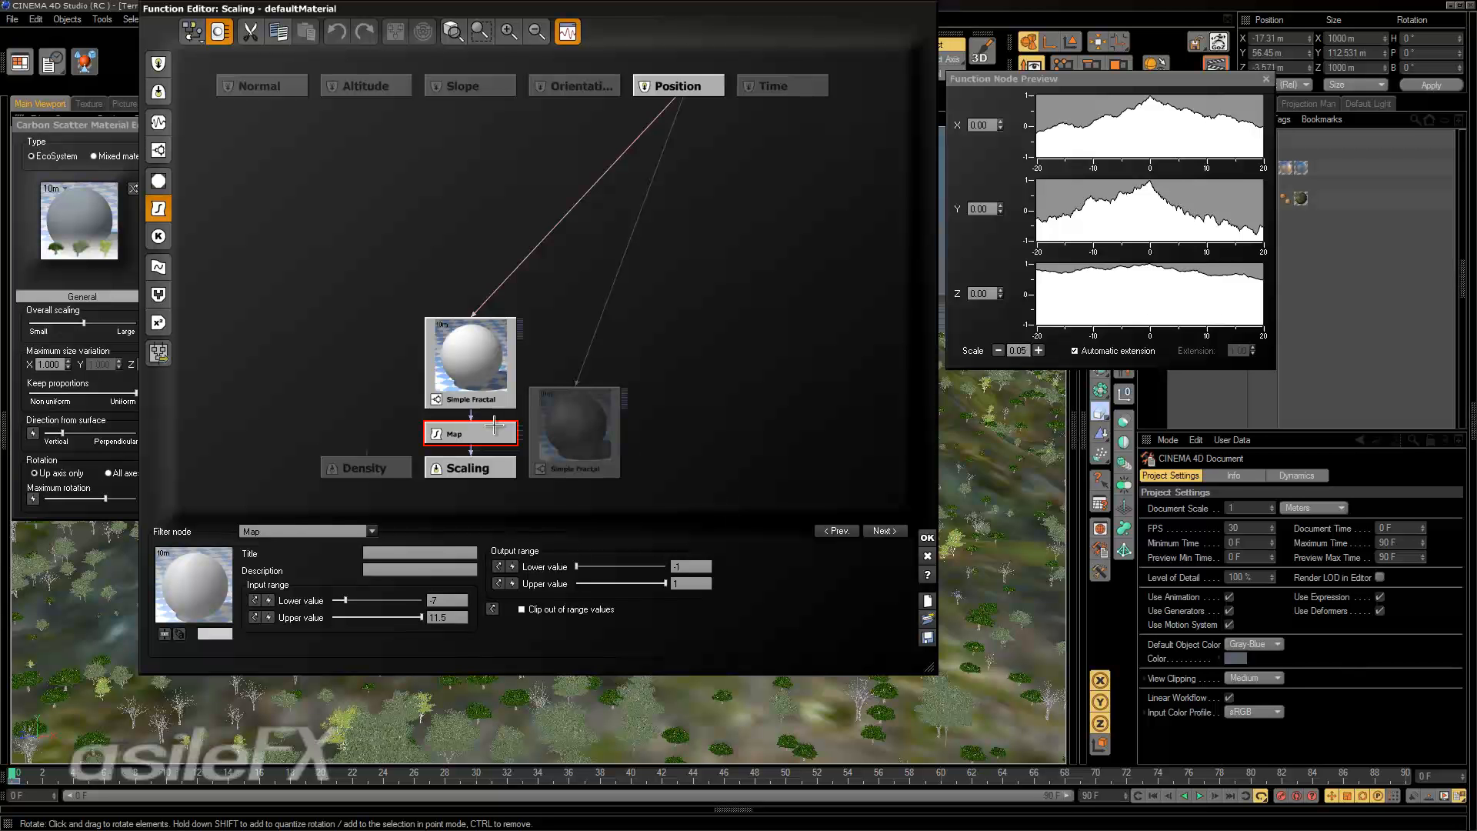
drag(497, 424, 495, 388)
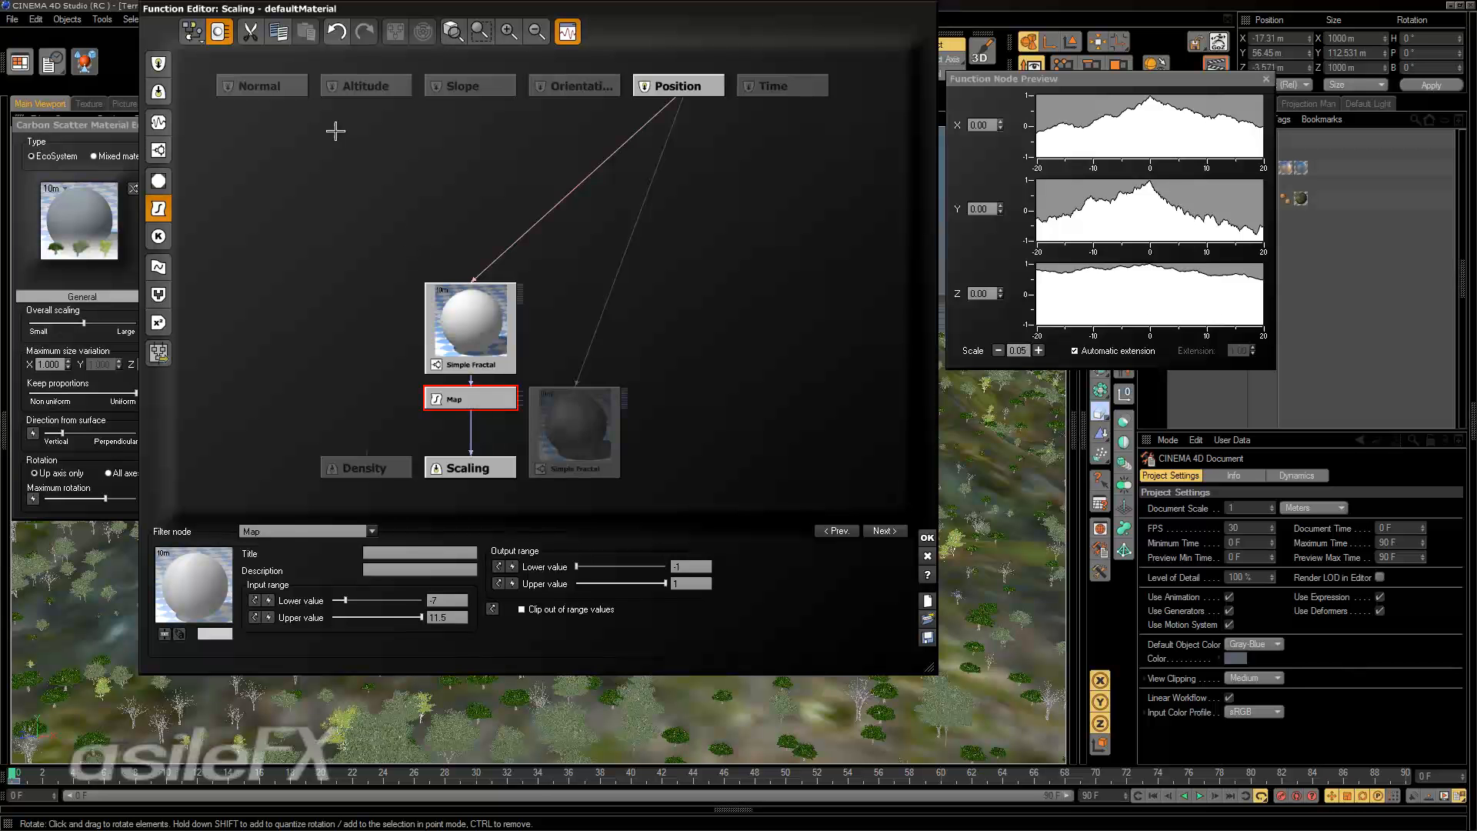
click(515, 32)
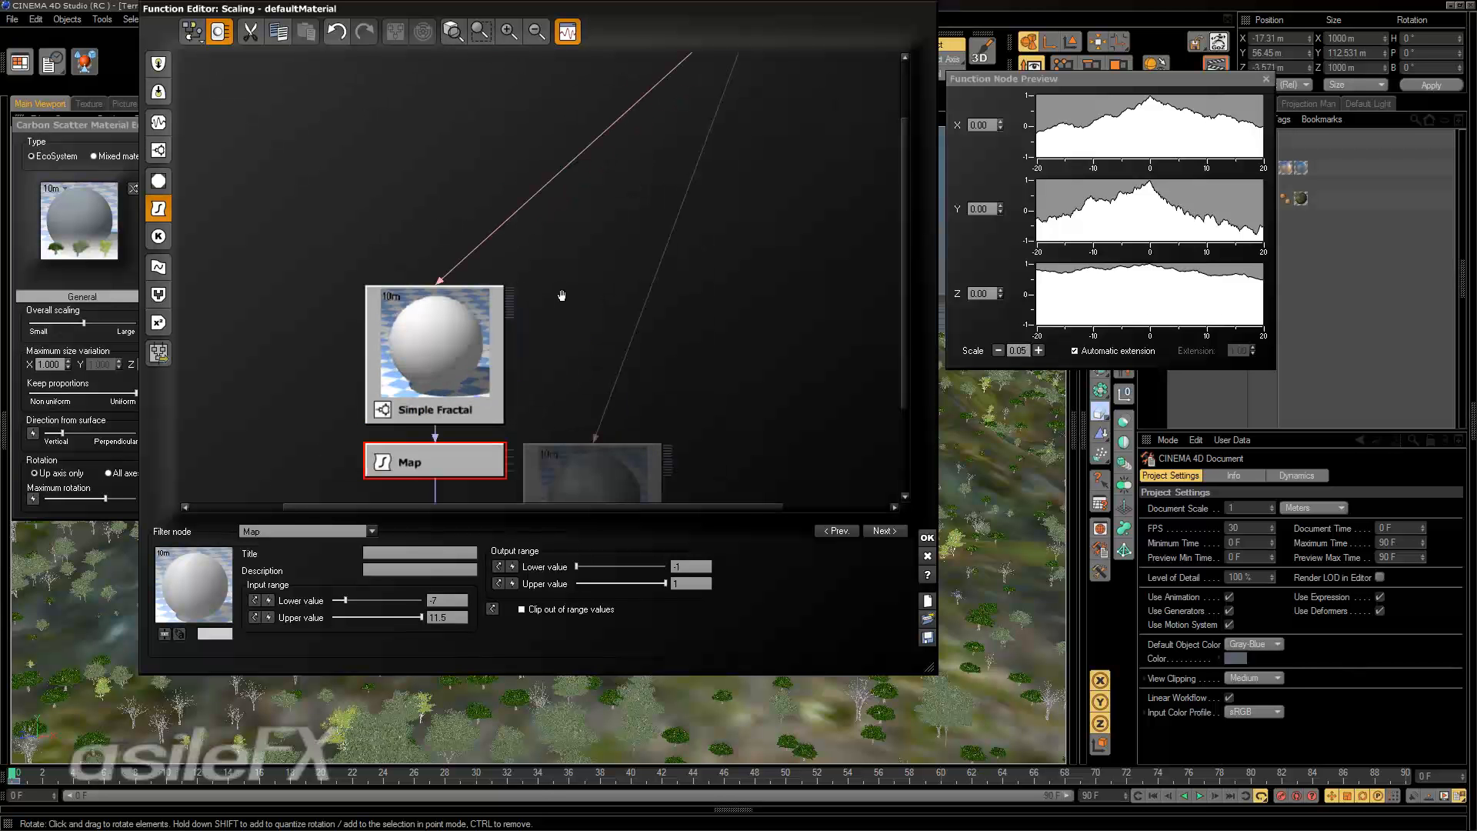
middle_drag(561, 295, 638, 201)
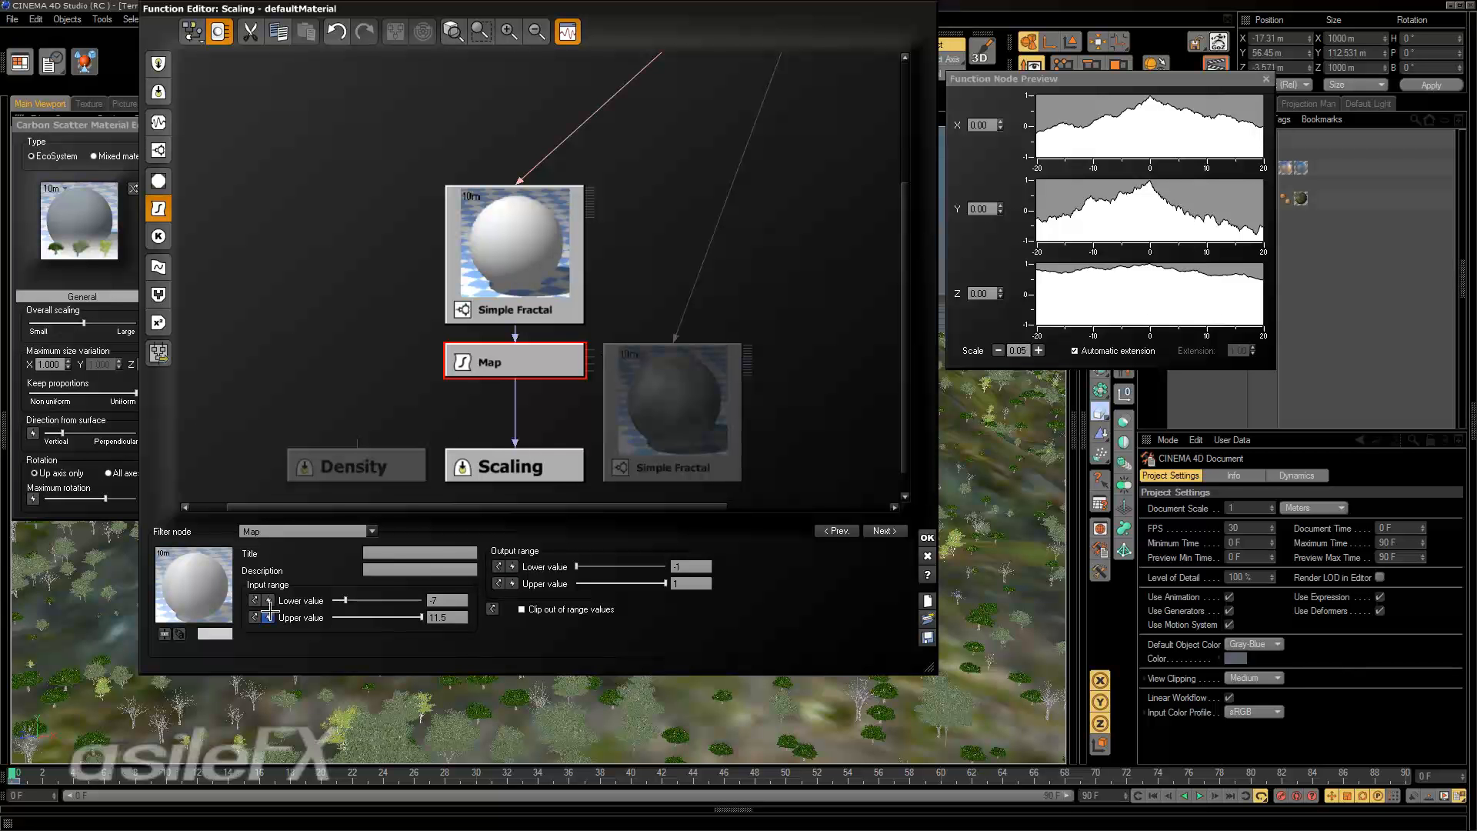
Connect a constant number node to the Map node's output range lower value and delete it again.
click(515, 567)
drag(665, 315, 653, 230)
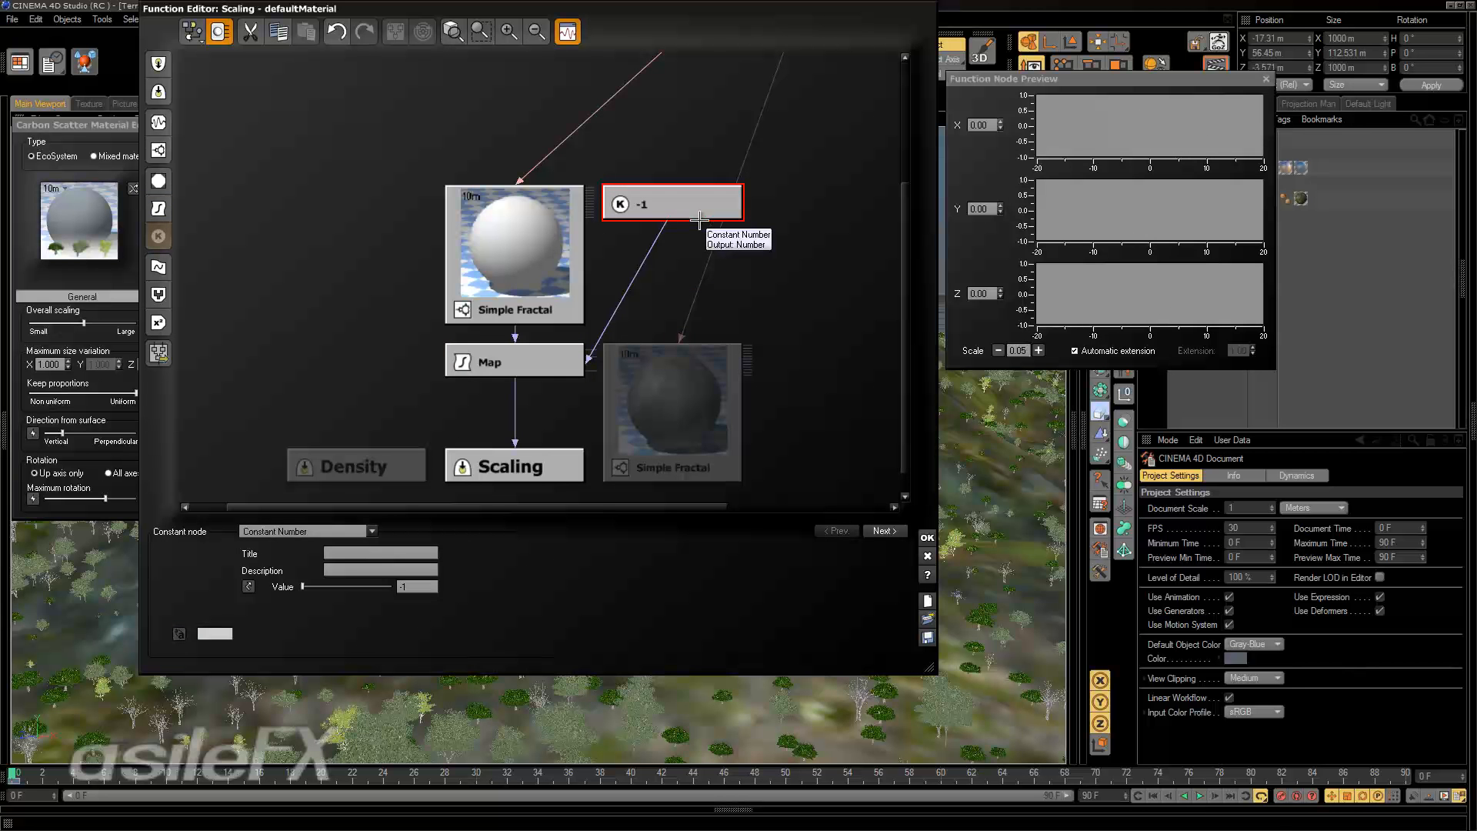
key(Delete)
Move the Map node and its Simple Fractal further above the Scaling output, keeping the nodes' unconnected inputs displayed.
drag(586, 350, 633, 277)
drag(543, 362, 545, 269)
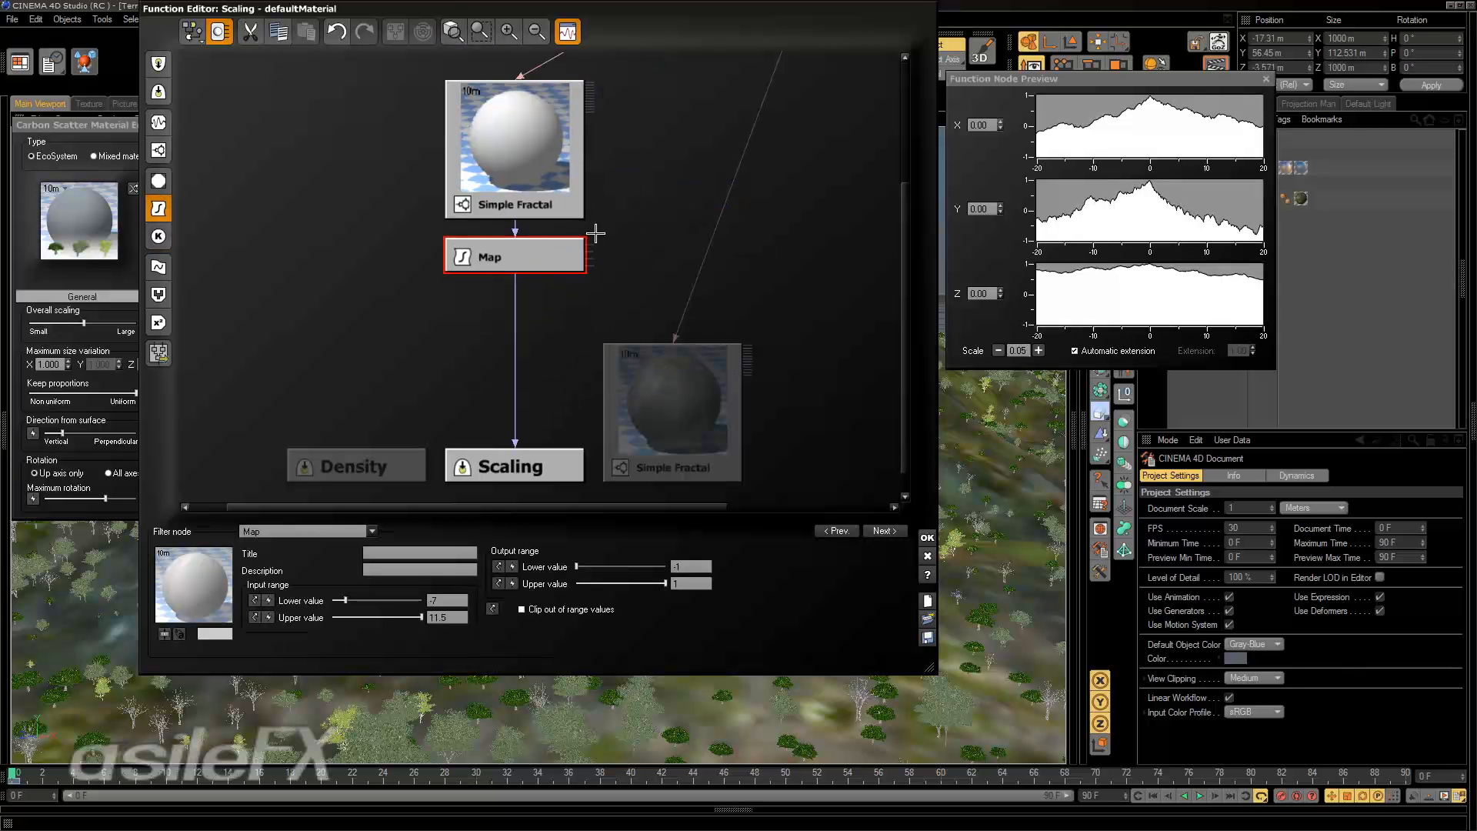
click(219, 31)
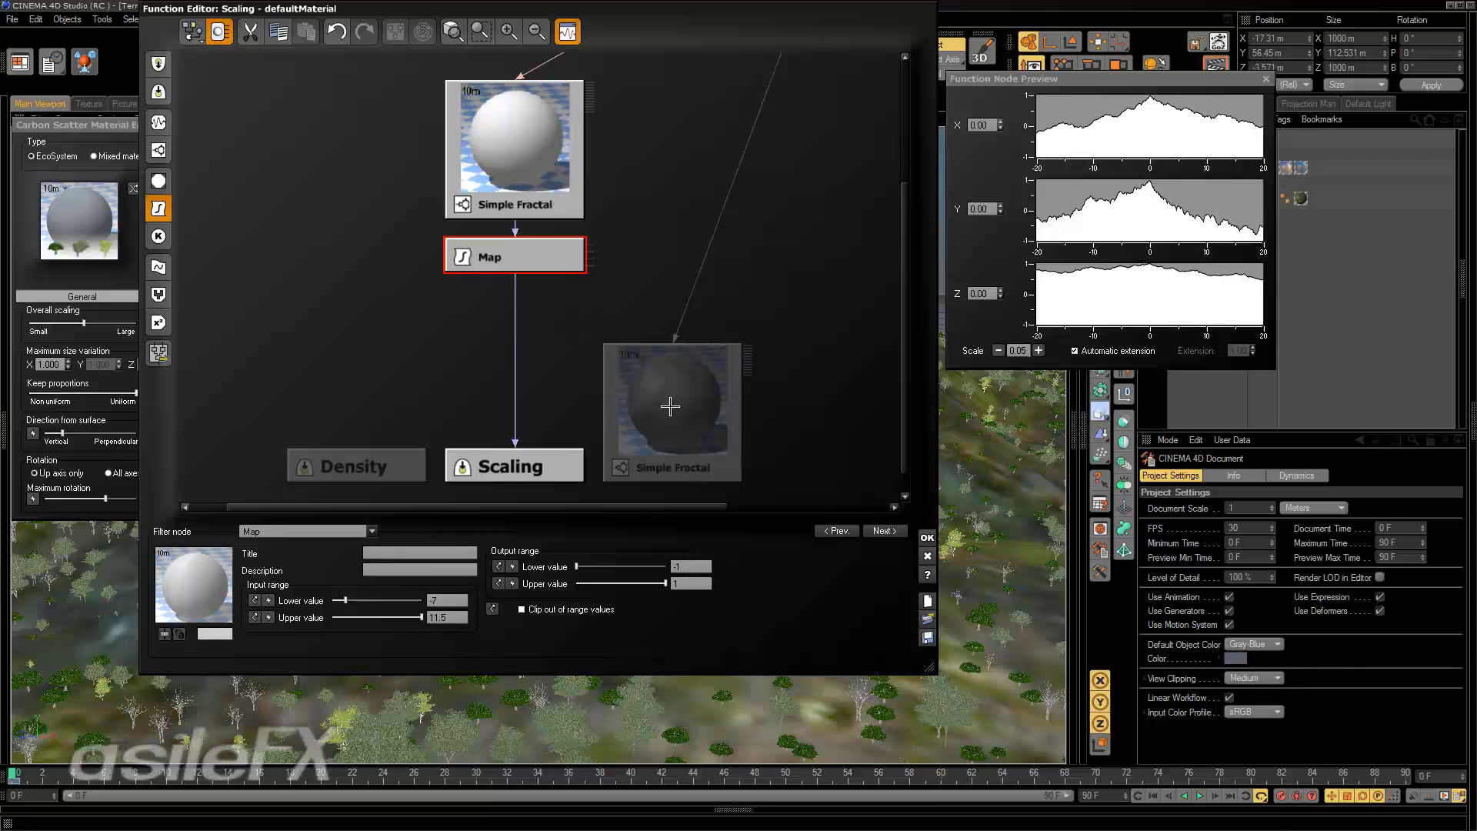
Place the unconnected Simple Fractal level with the connected one and compare the settings of both fractals.
drag(671, 408, 719, 211)
middle_drag(688, 248, 654, 370)
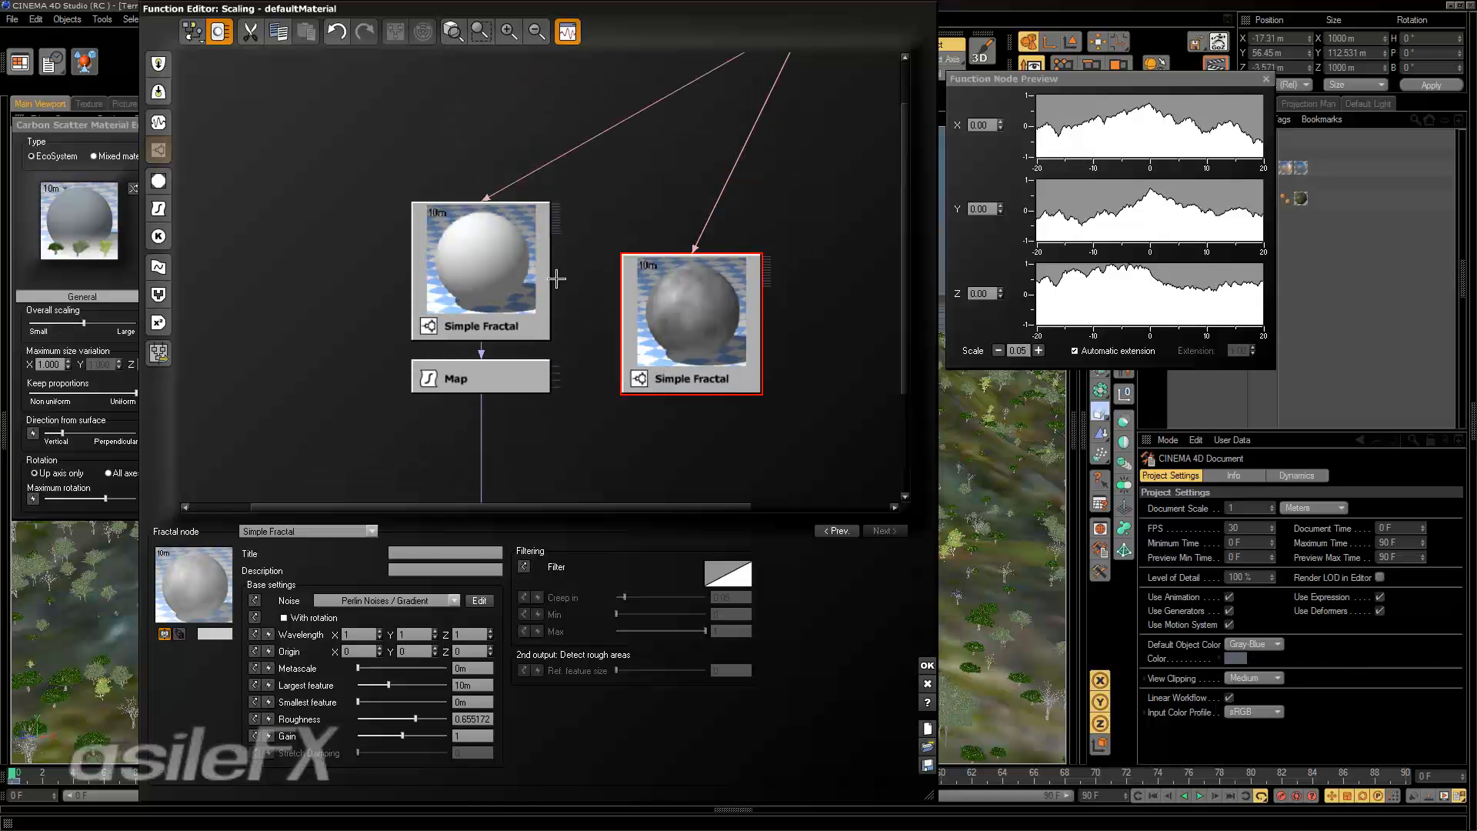
click(519, 246)
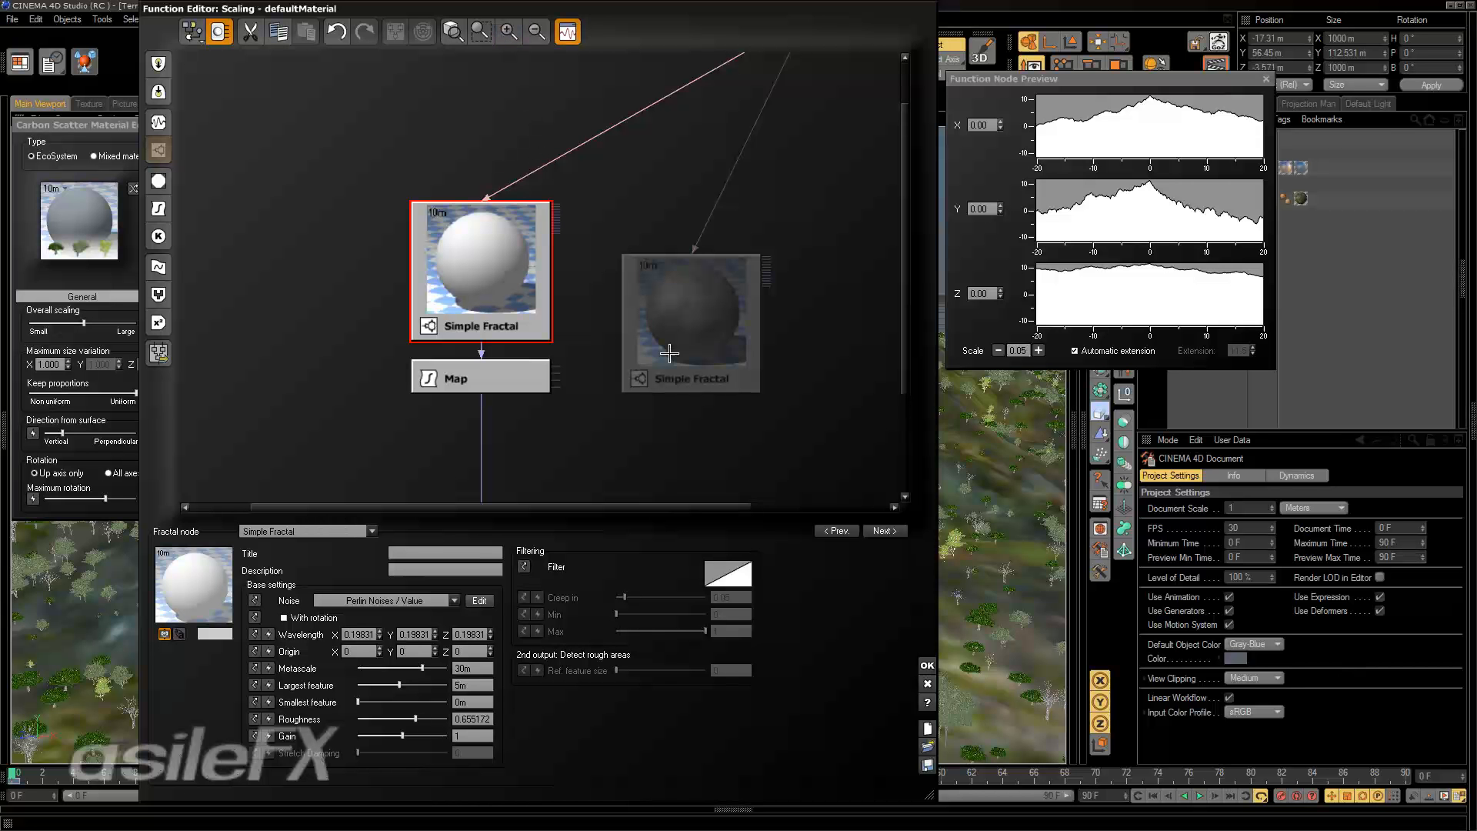
click(700, 331)
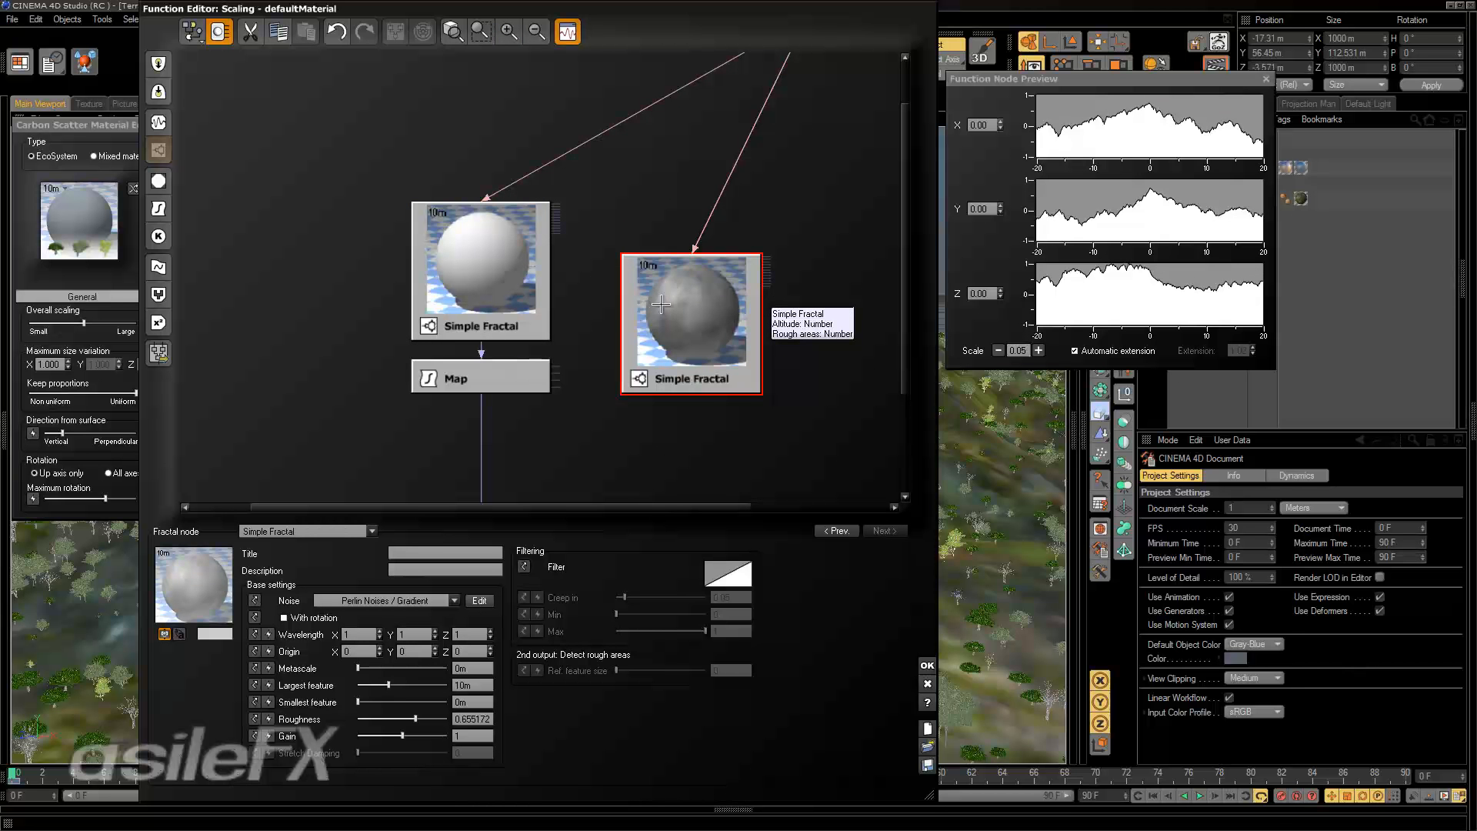
drag(658, 304, 652, 271)
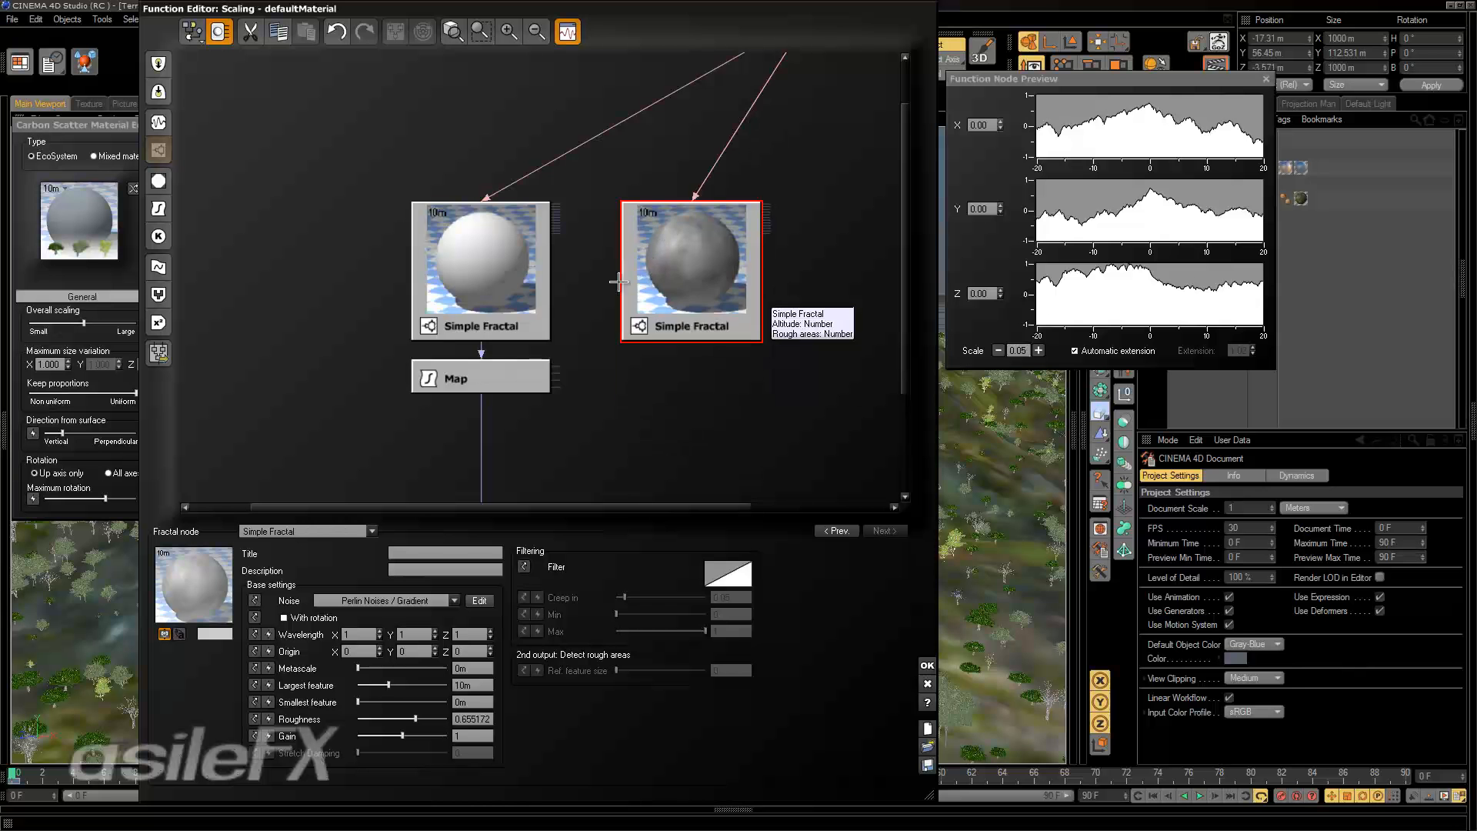
drag(607, 320, 601, 212)
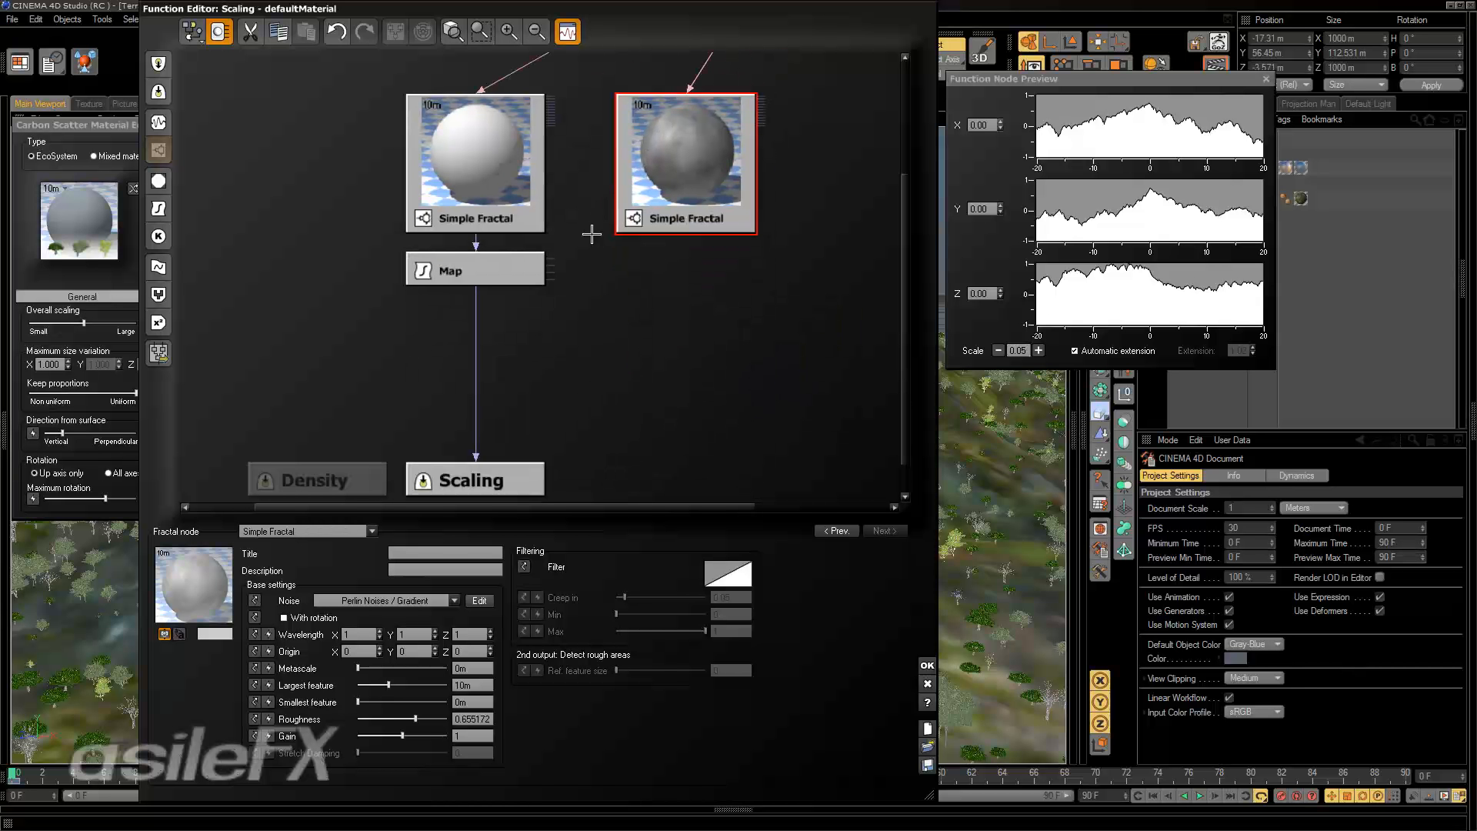
click(537, 173)
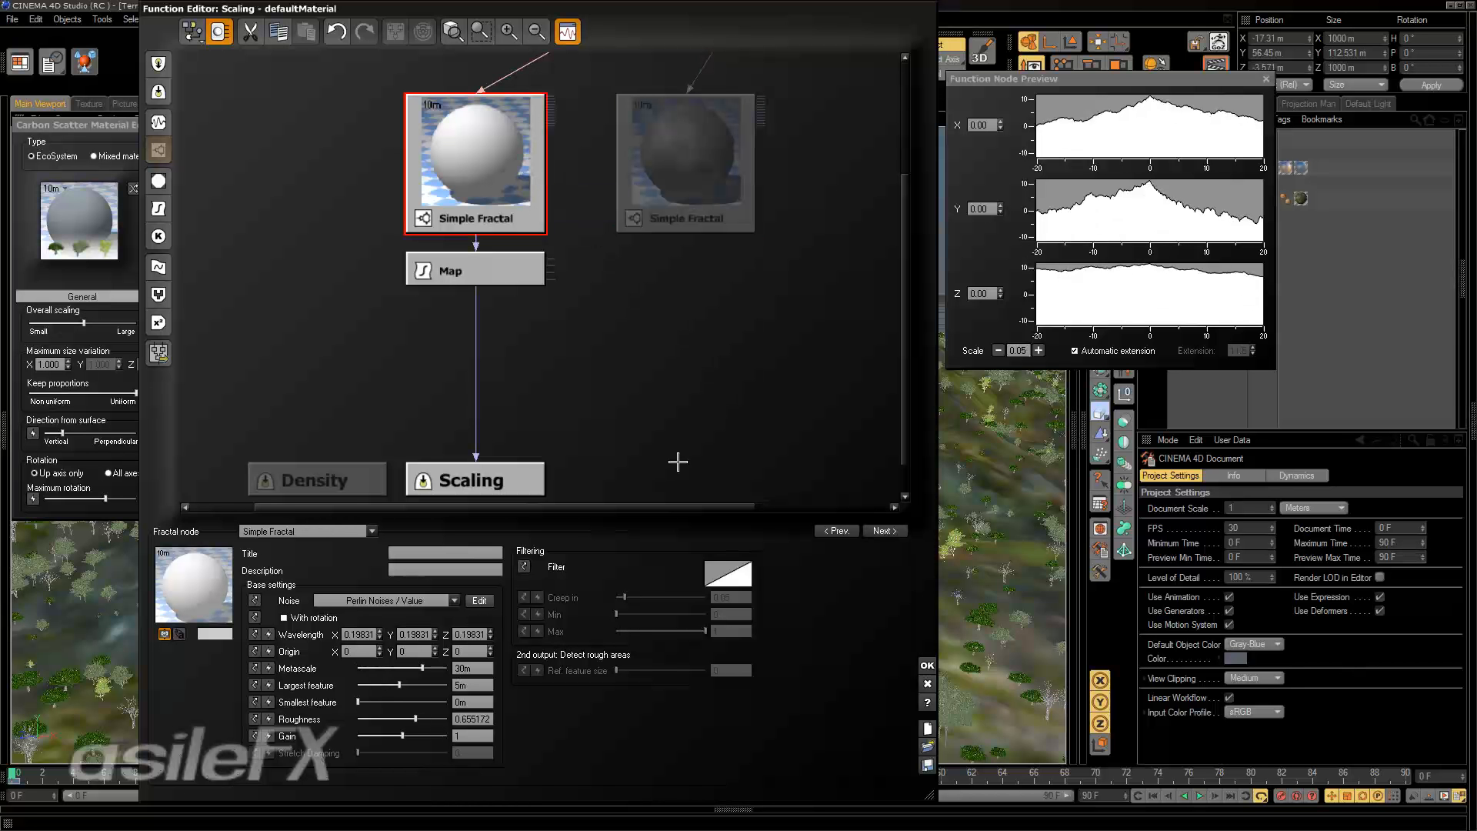
Set the connected Simple Fractal's metascale to 0 m, its largest feature to about 24.5 m and its gain to about 0.33.
drag(423, 668, 358, 668)
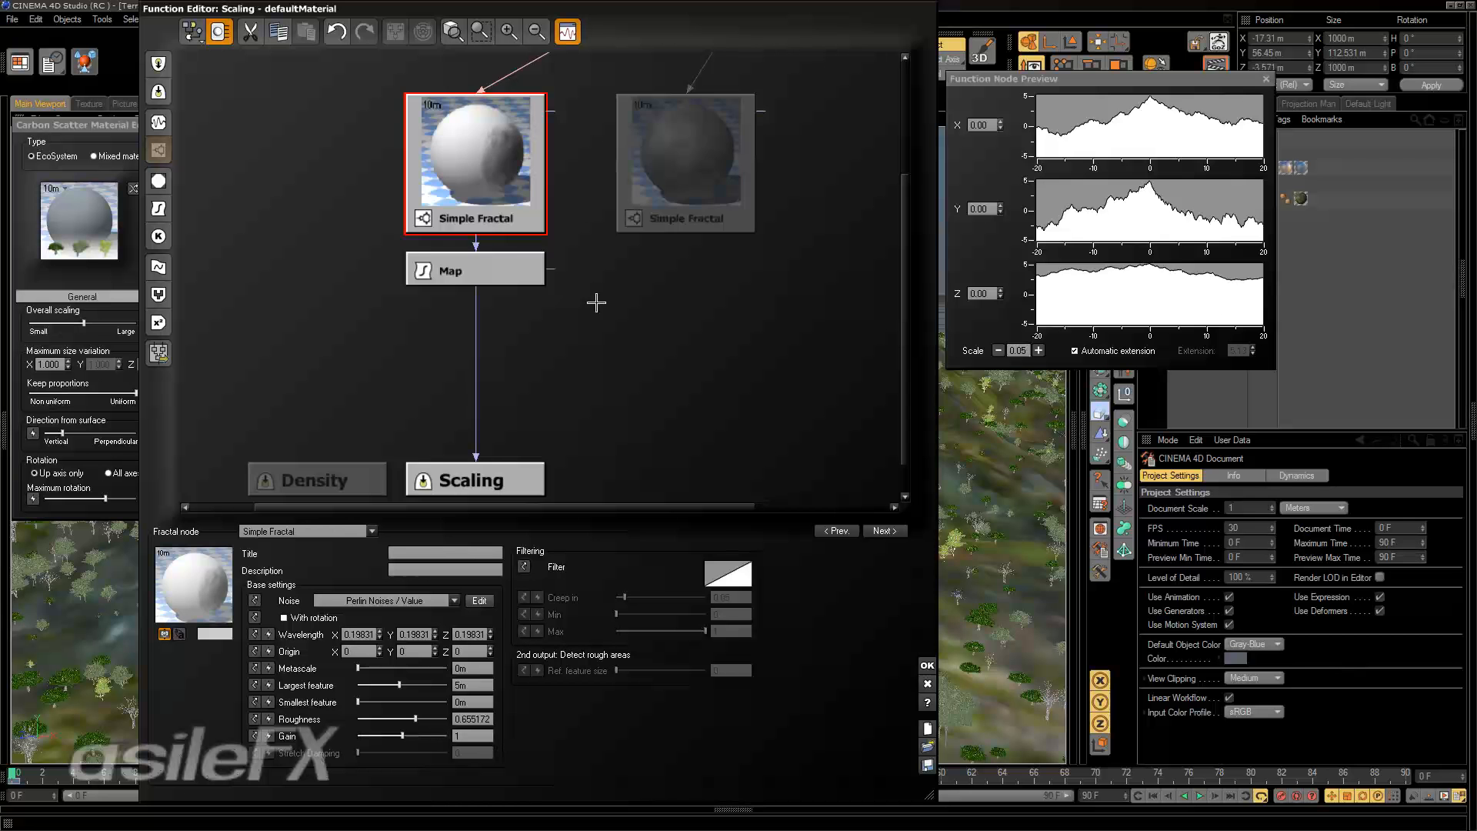
mouse_move(597, 300)
middle_down()
mouse_move(607, 340)
mouse_move(599, 301)
middle_up()
mouse_move(399, 685)
mouse_down()
mouse_move(369, 682)
mouse_move(427, 684)
mouse_move(351, 679)
mouse_move(415, 683)
mouse_up()
drag(413, 739, 391, 739)
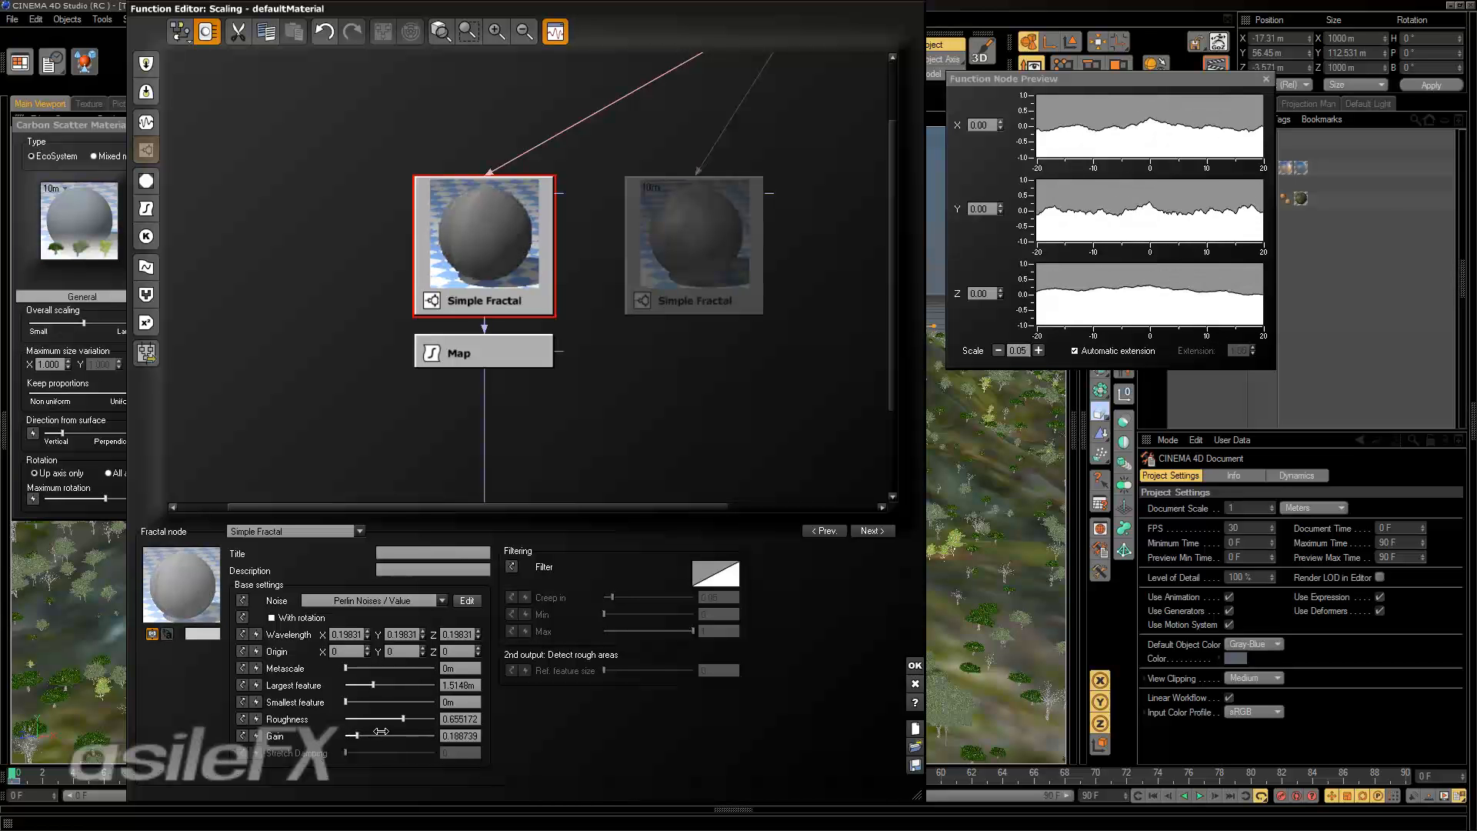
drag(387, 687, 422, 685)
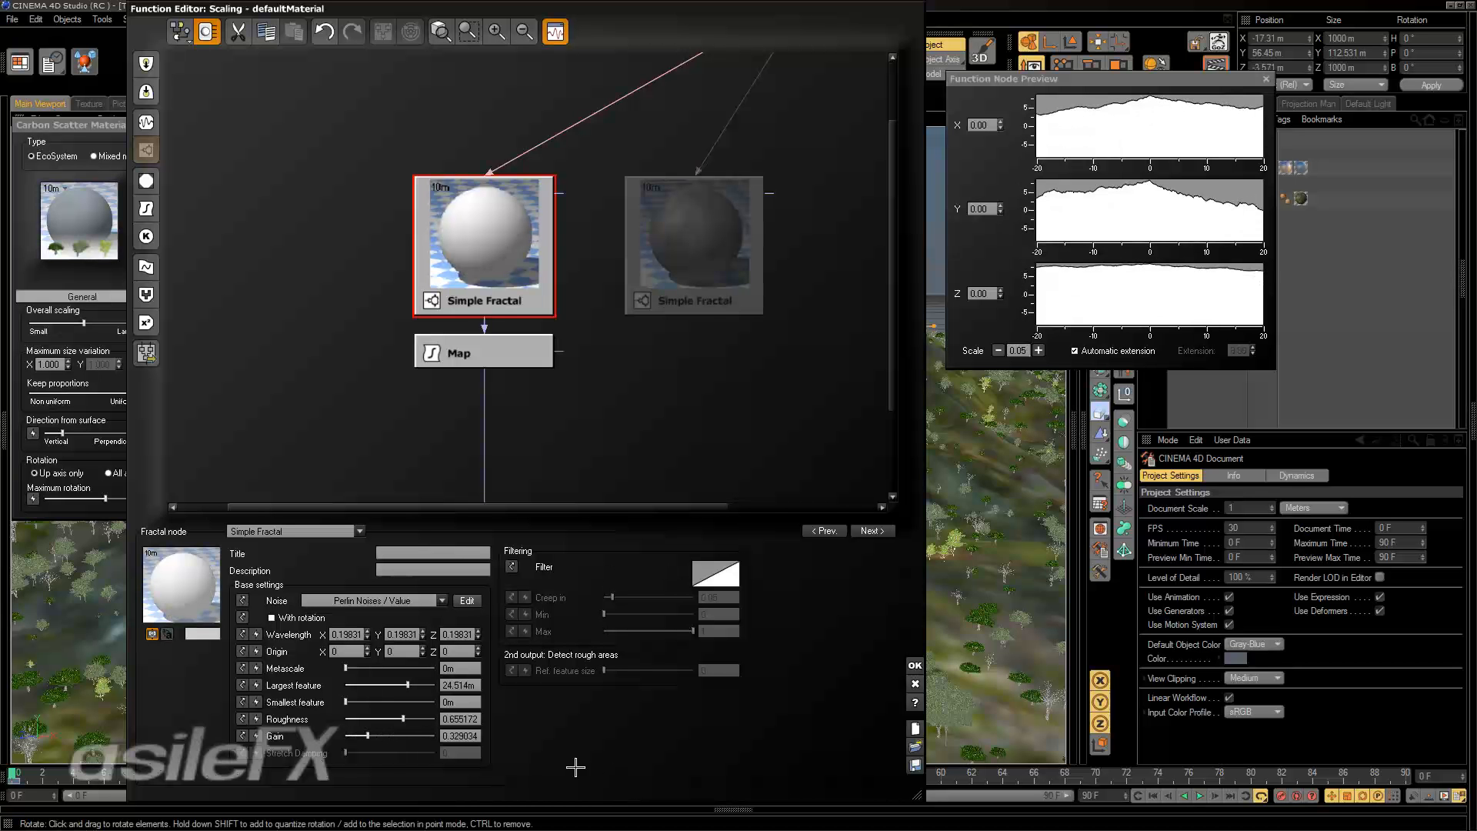
Set the connected Simple Fractal's gain to 1 and its largest feature to 25 m.
double_click(470, 738)
text(1)
key(Return)
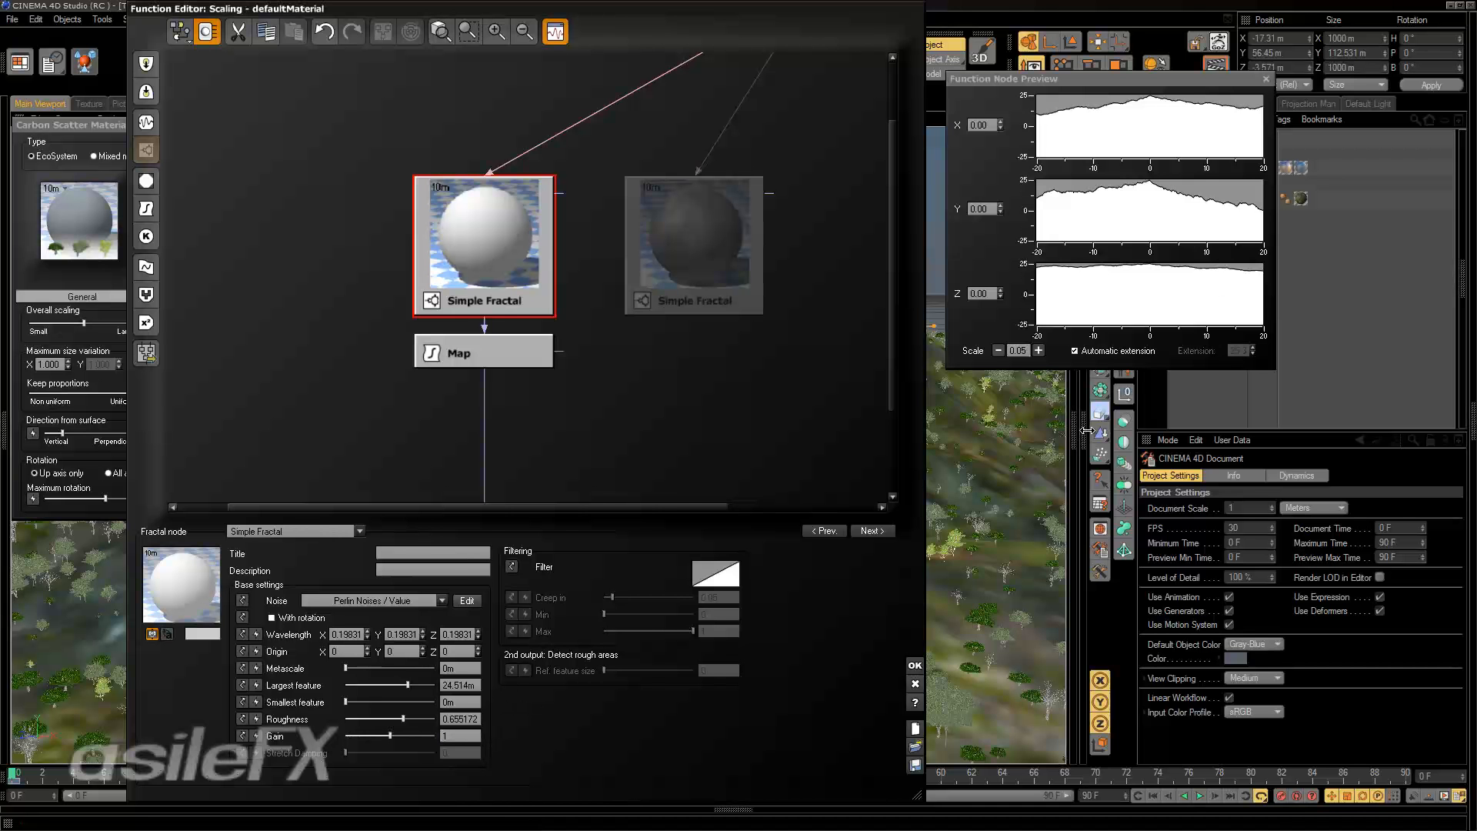
click(466, 686)
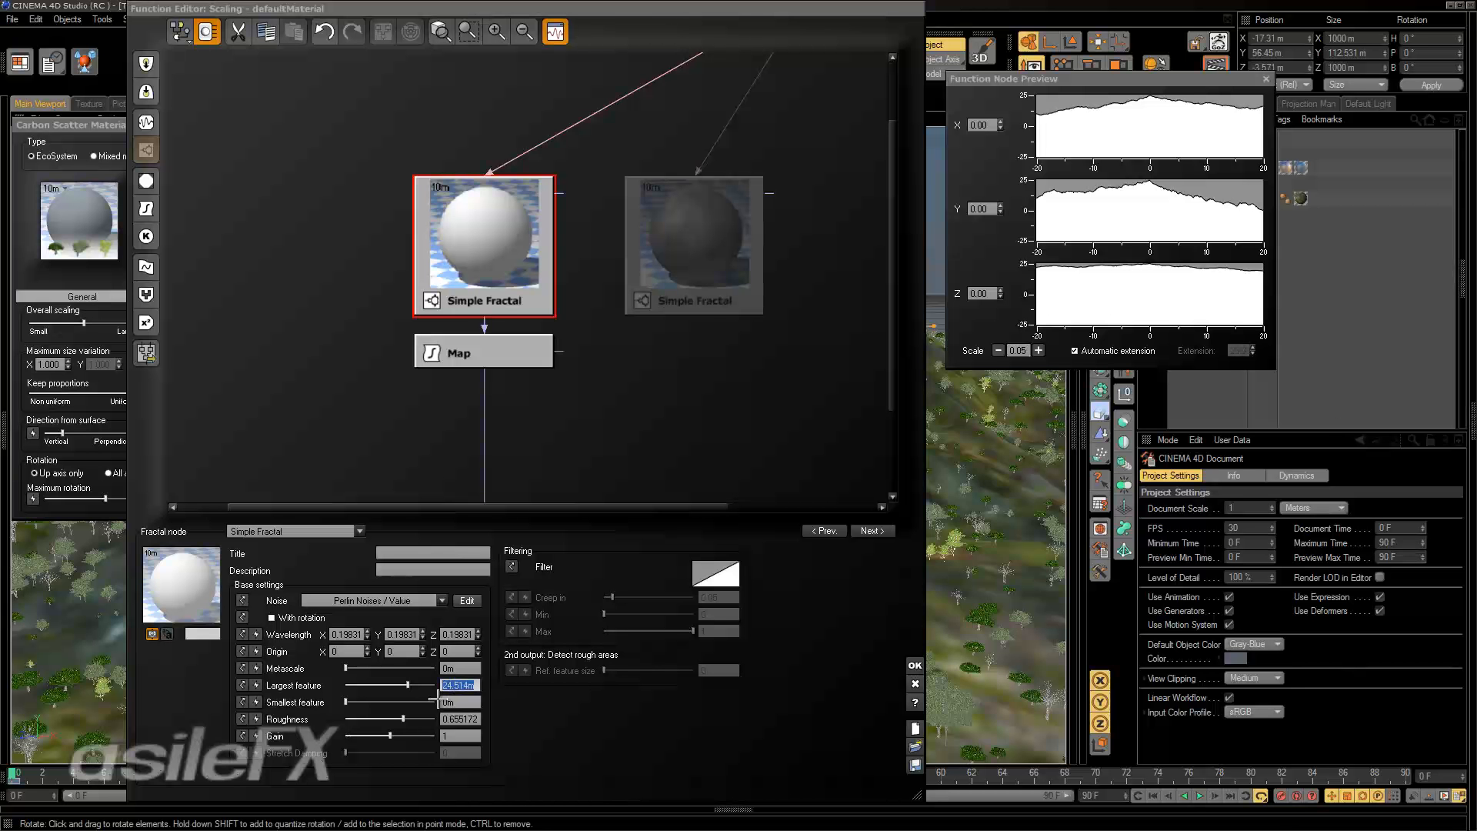
text(25)
key(Return)
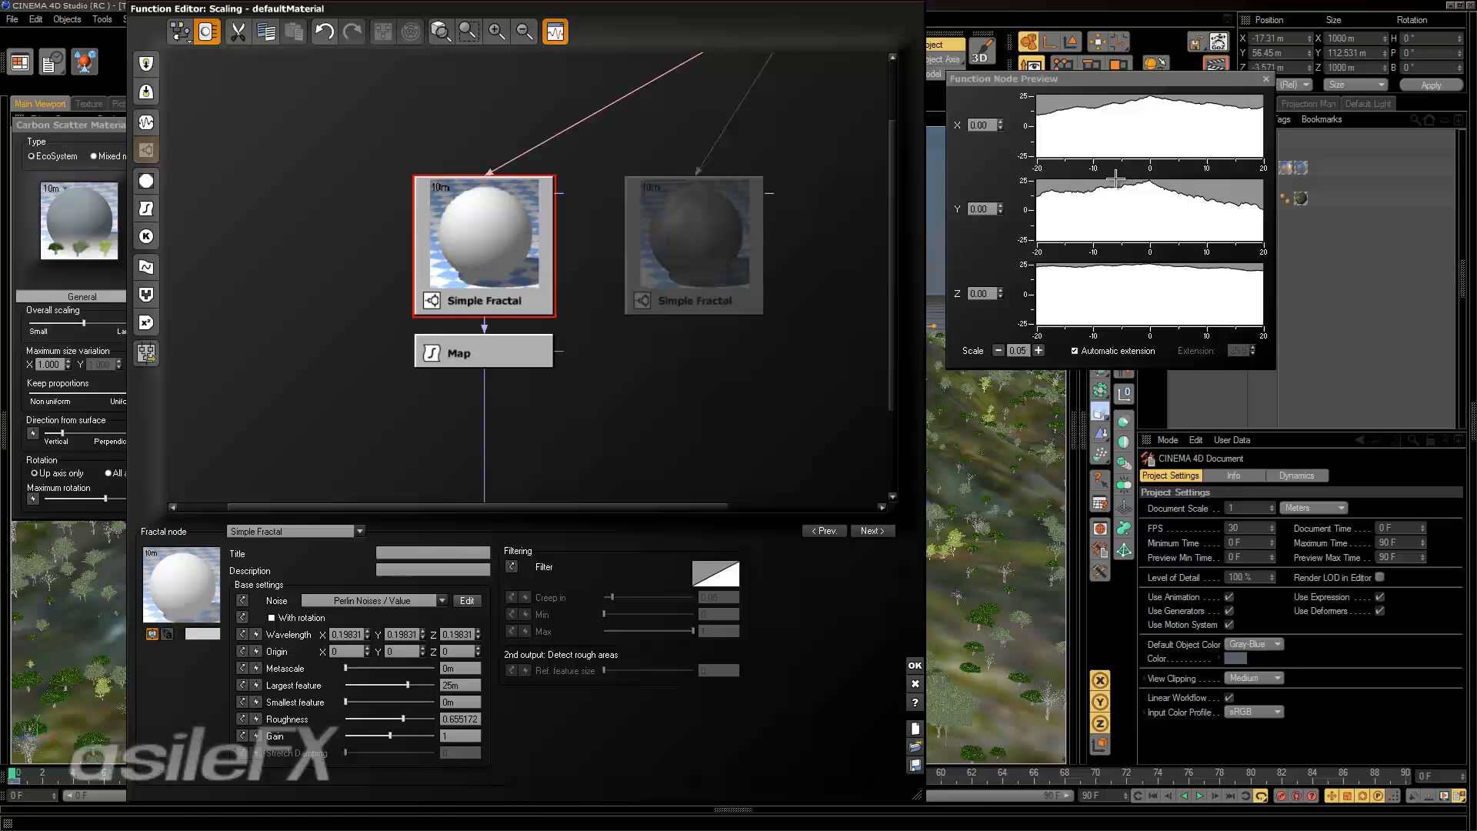
Lower the Simple Fractal's gain to 0.03 and reduce the function preview's scale to 0.00.
drag(402, 736, 361, 737)
click(466, 735)
text(0.05)
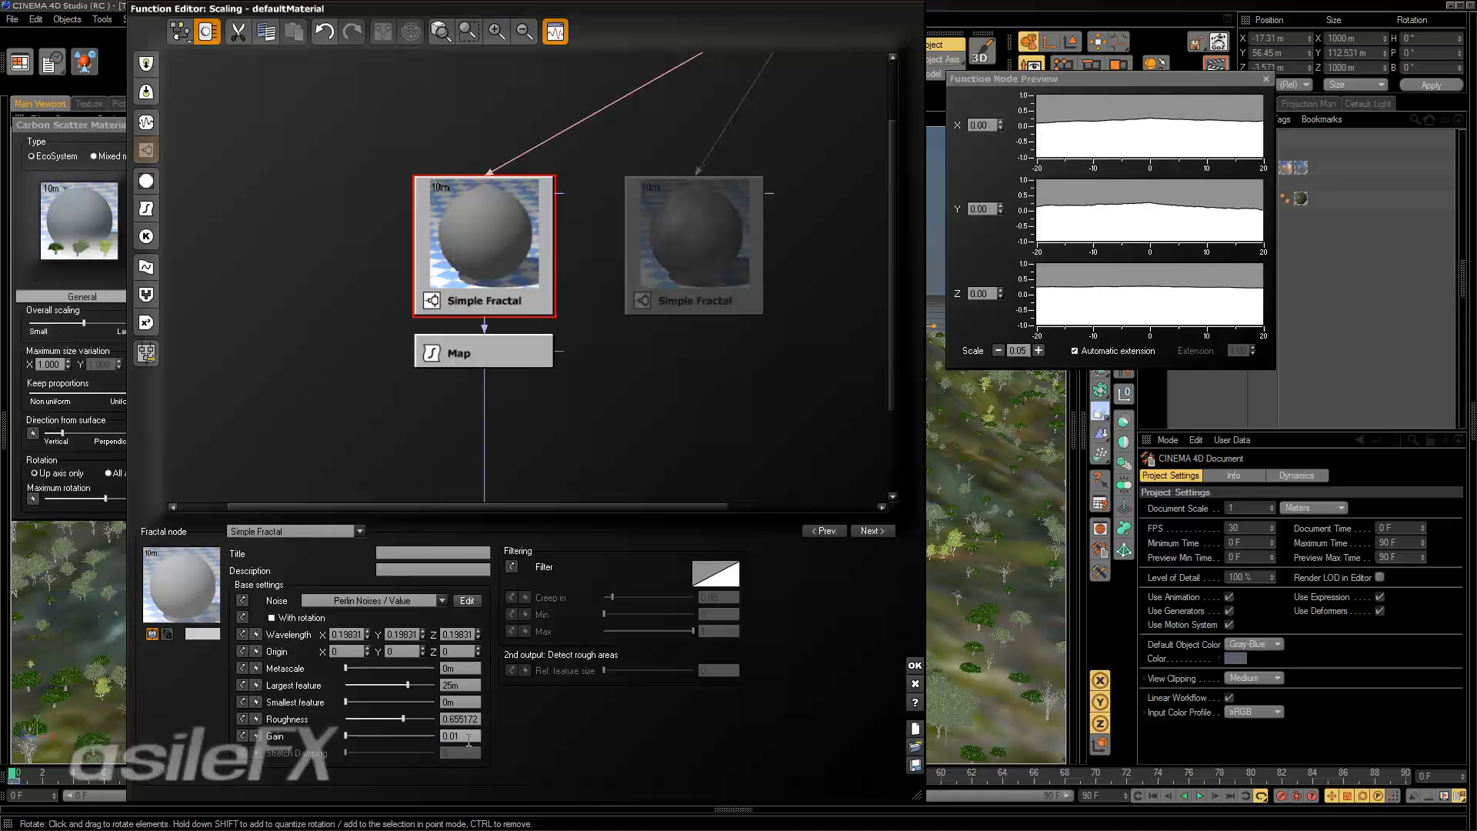
key(Return)
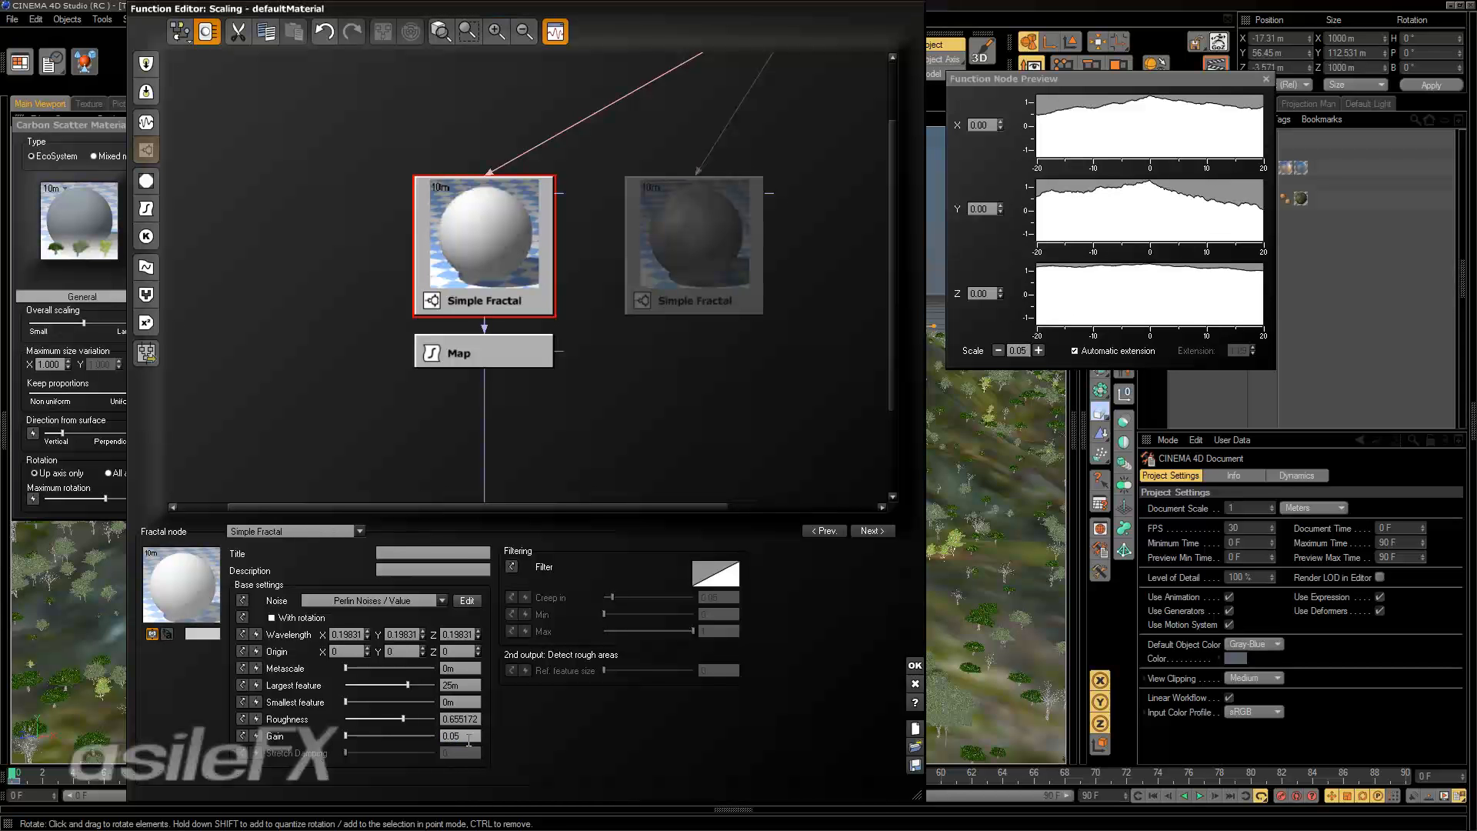
click(469, 738)
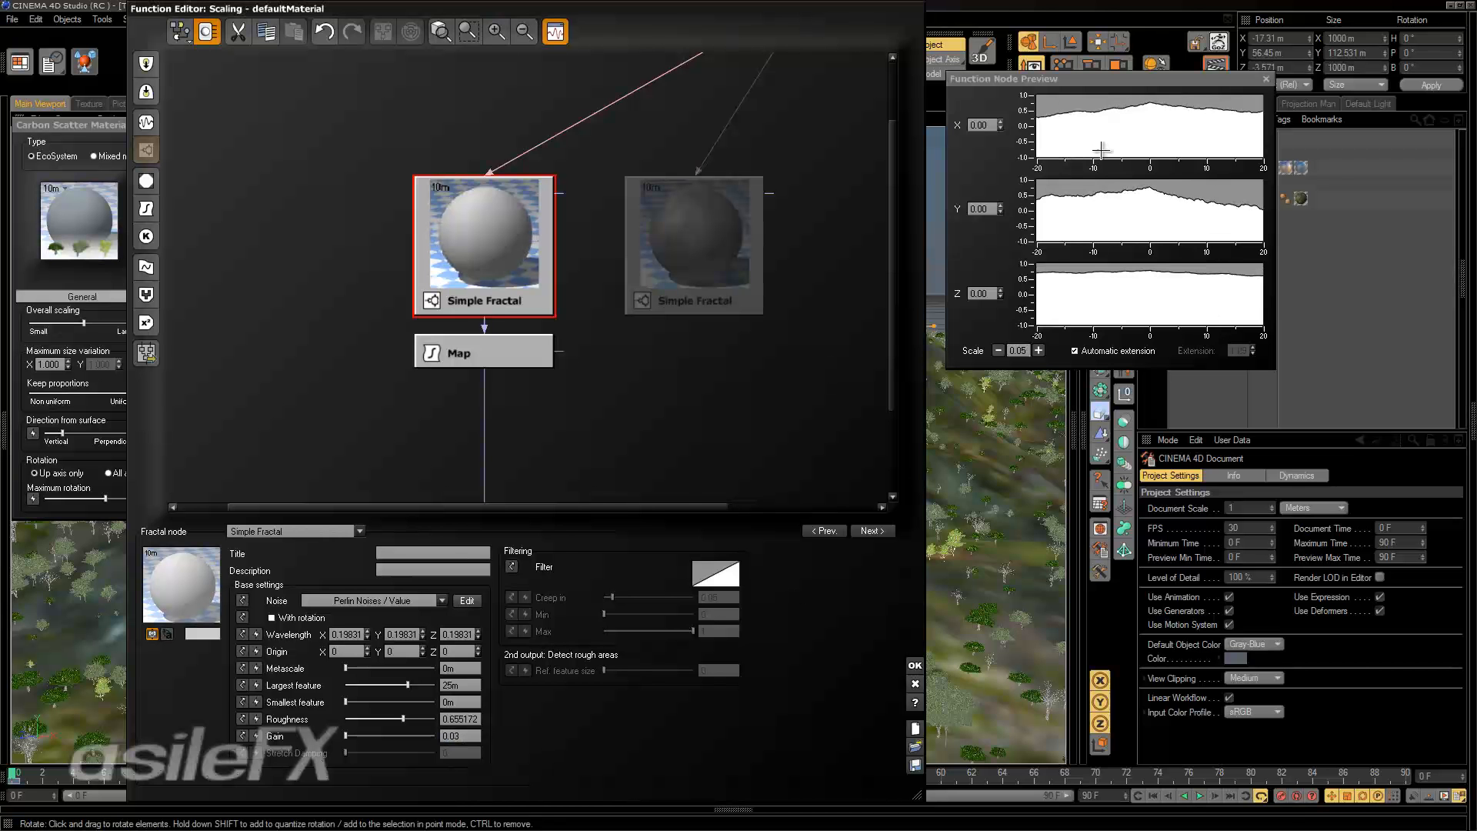
click(998, 350)
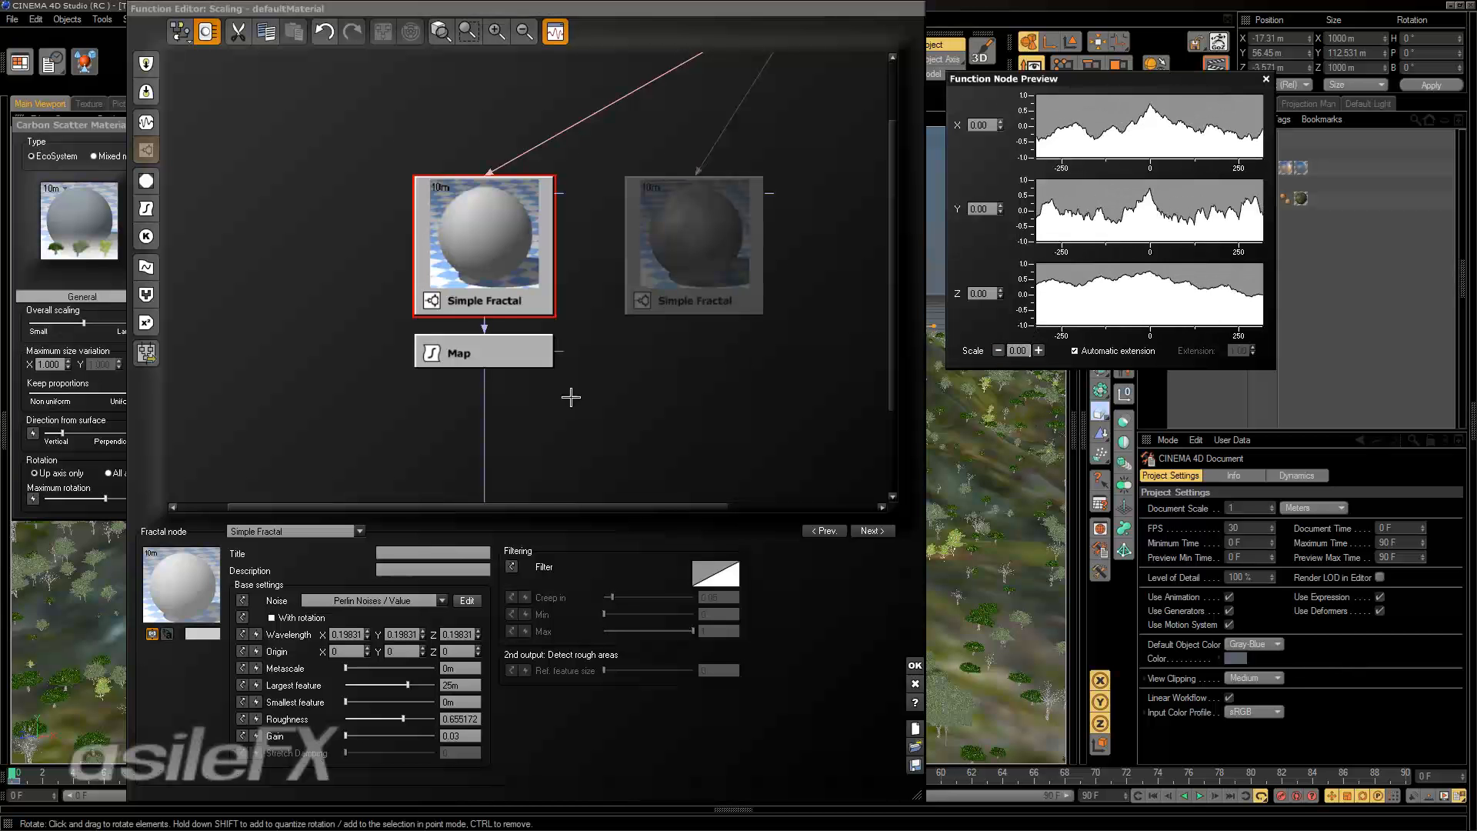
Delete the Map node between the Simple Fractal and the Scaling output, then accept the function and repopulate the landscape.
click(476, 359)
key(Delete)
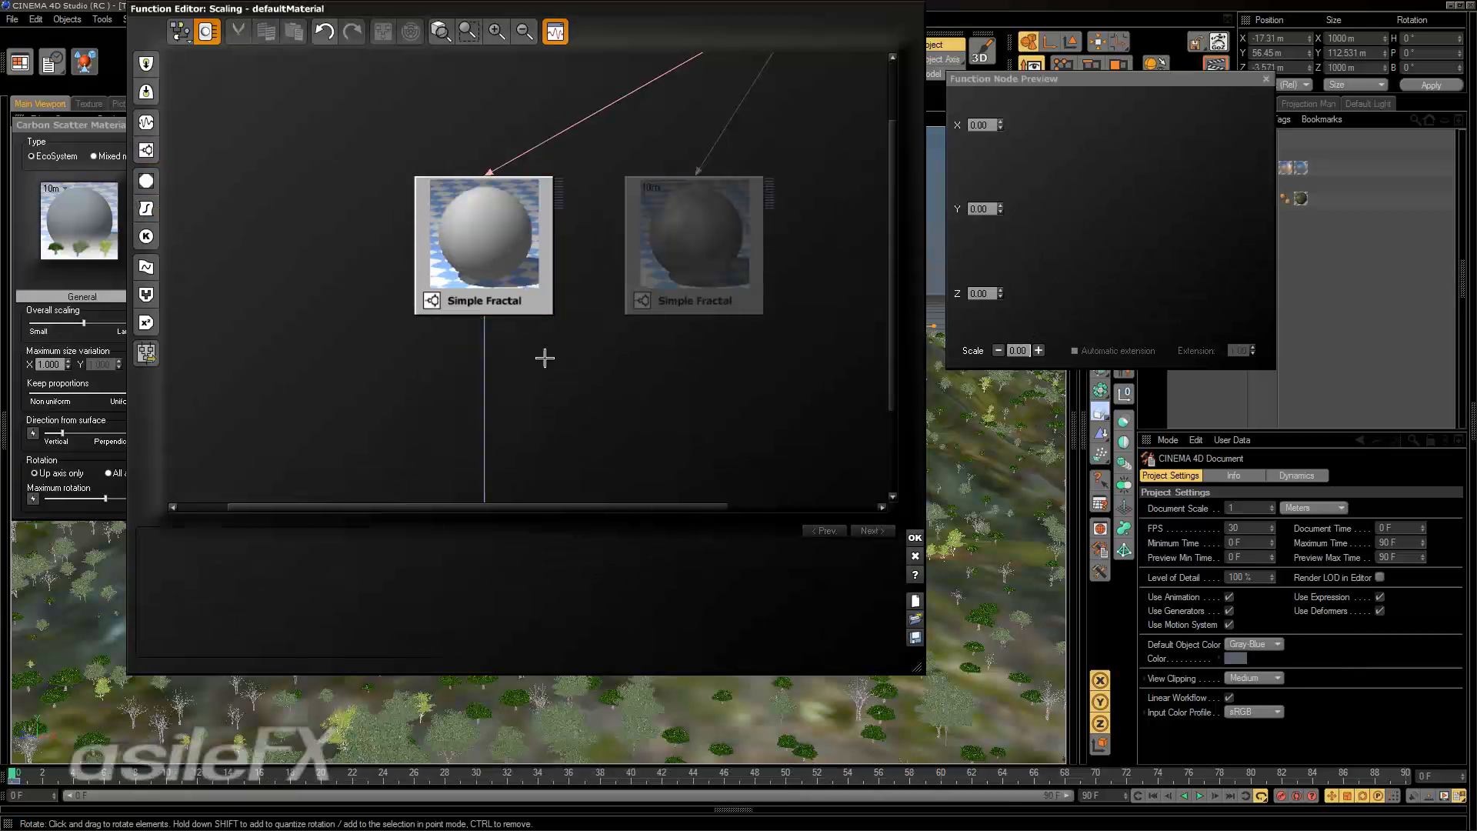
click(487, 246)
click(914, 665)
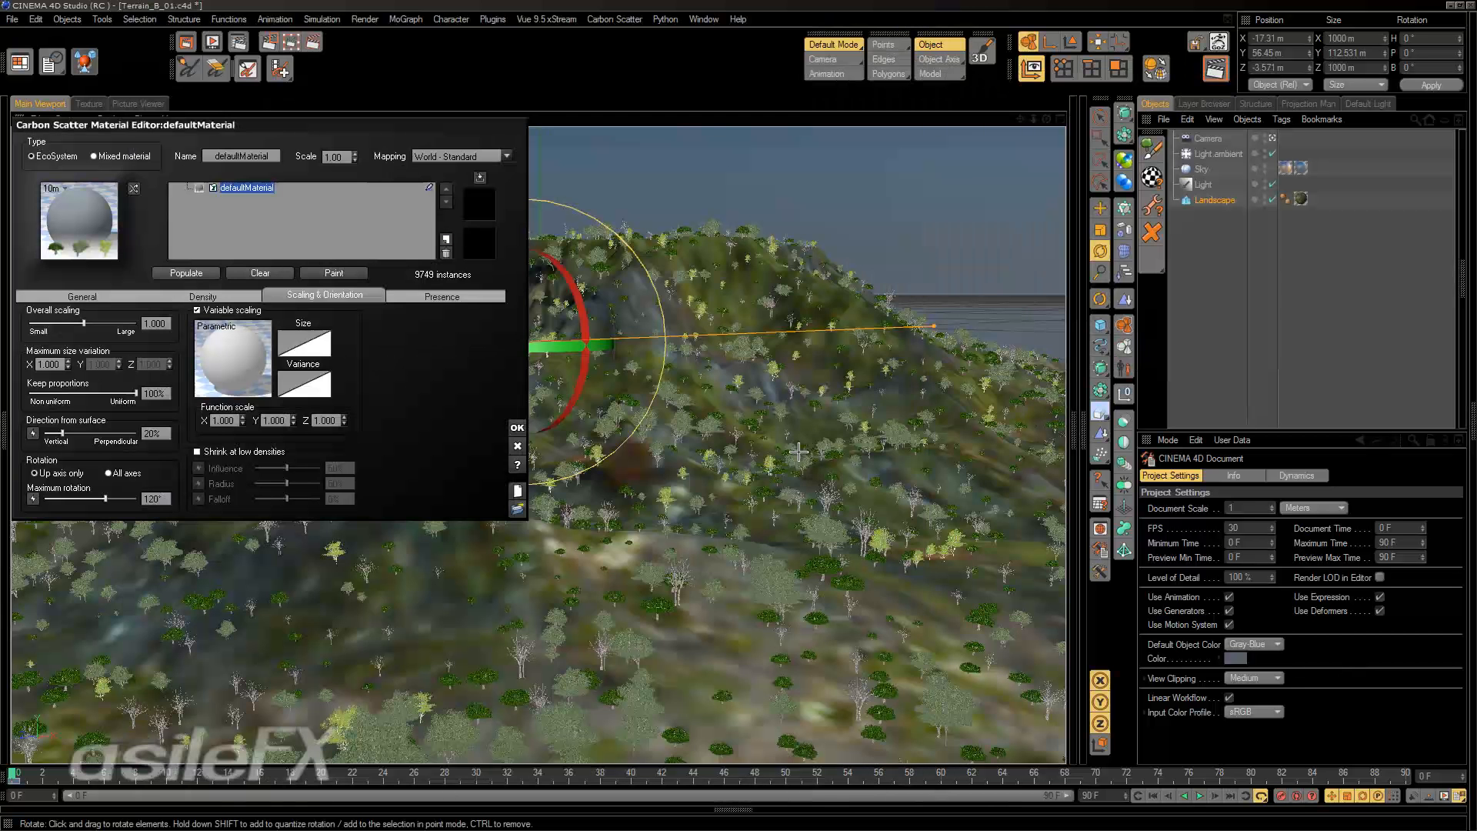
click(186, 272)
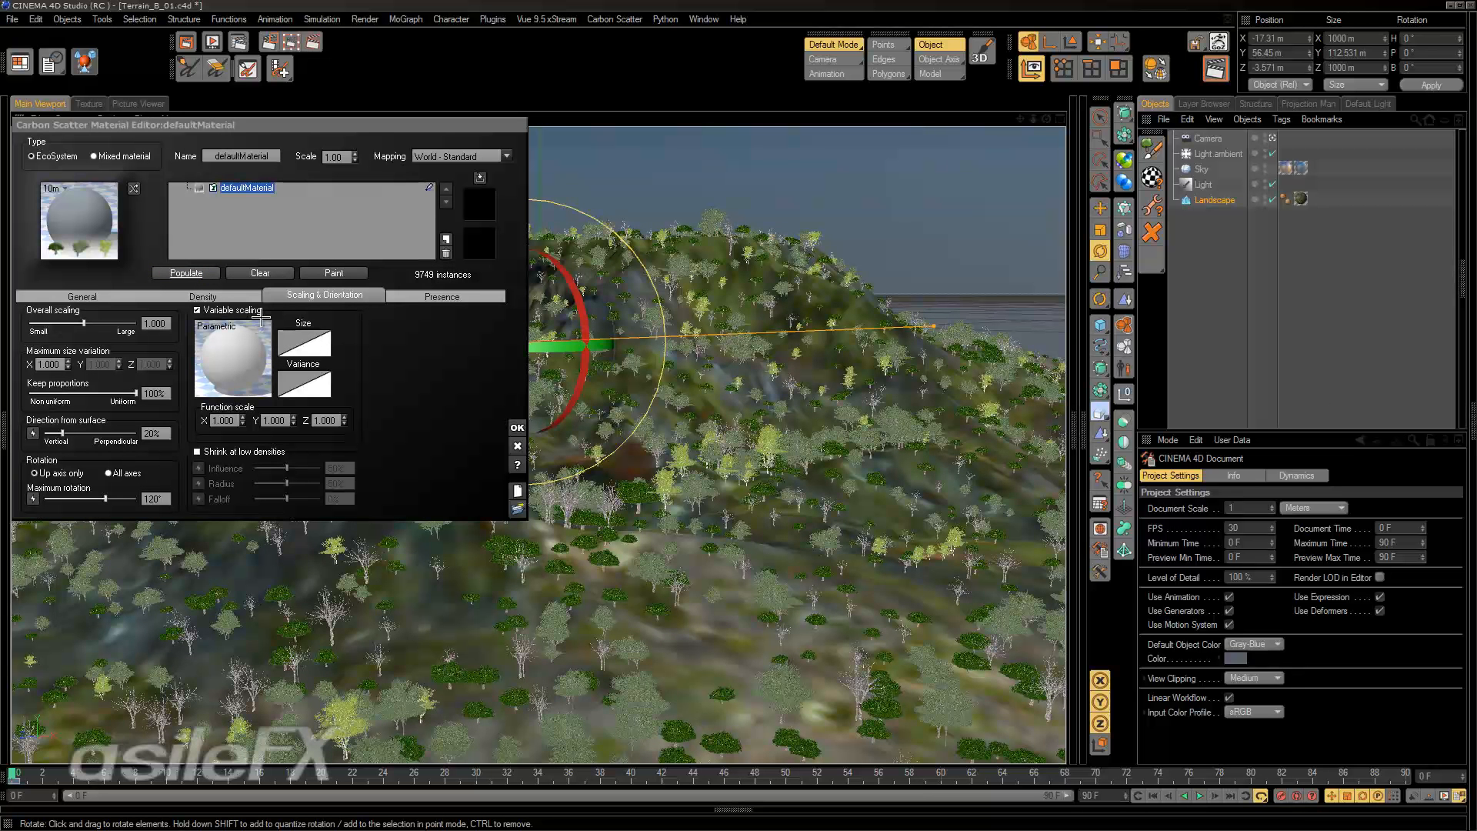
Reopen the variable scaling function for editing and delete both Simple Fractal nodes.
right_click(248, 351)
click(292, 360)
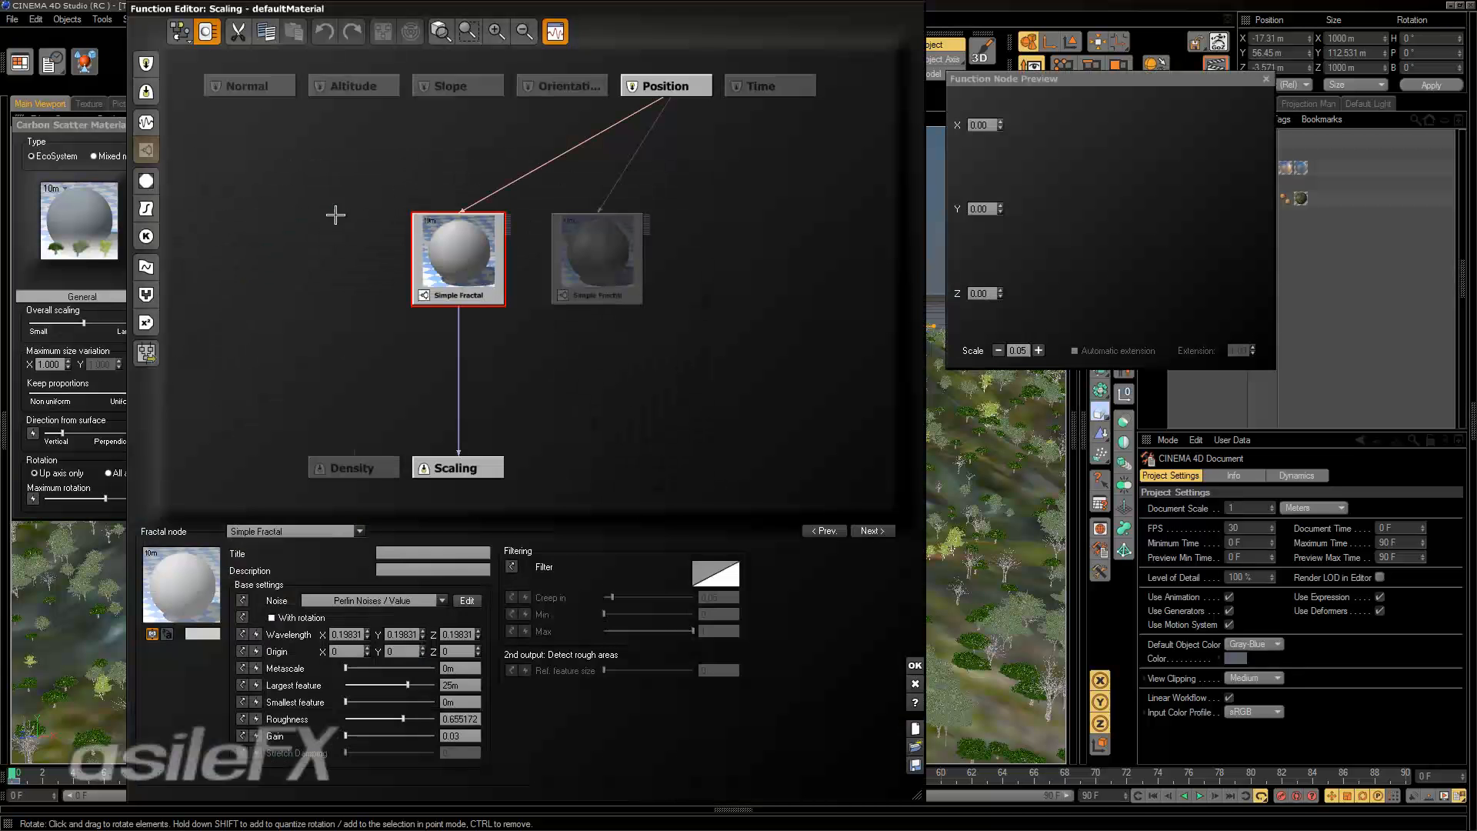
drag(714, 355, 345, 184)
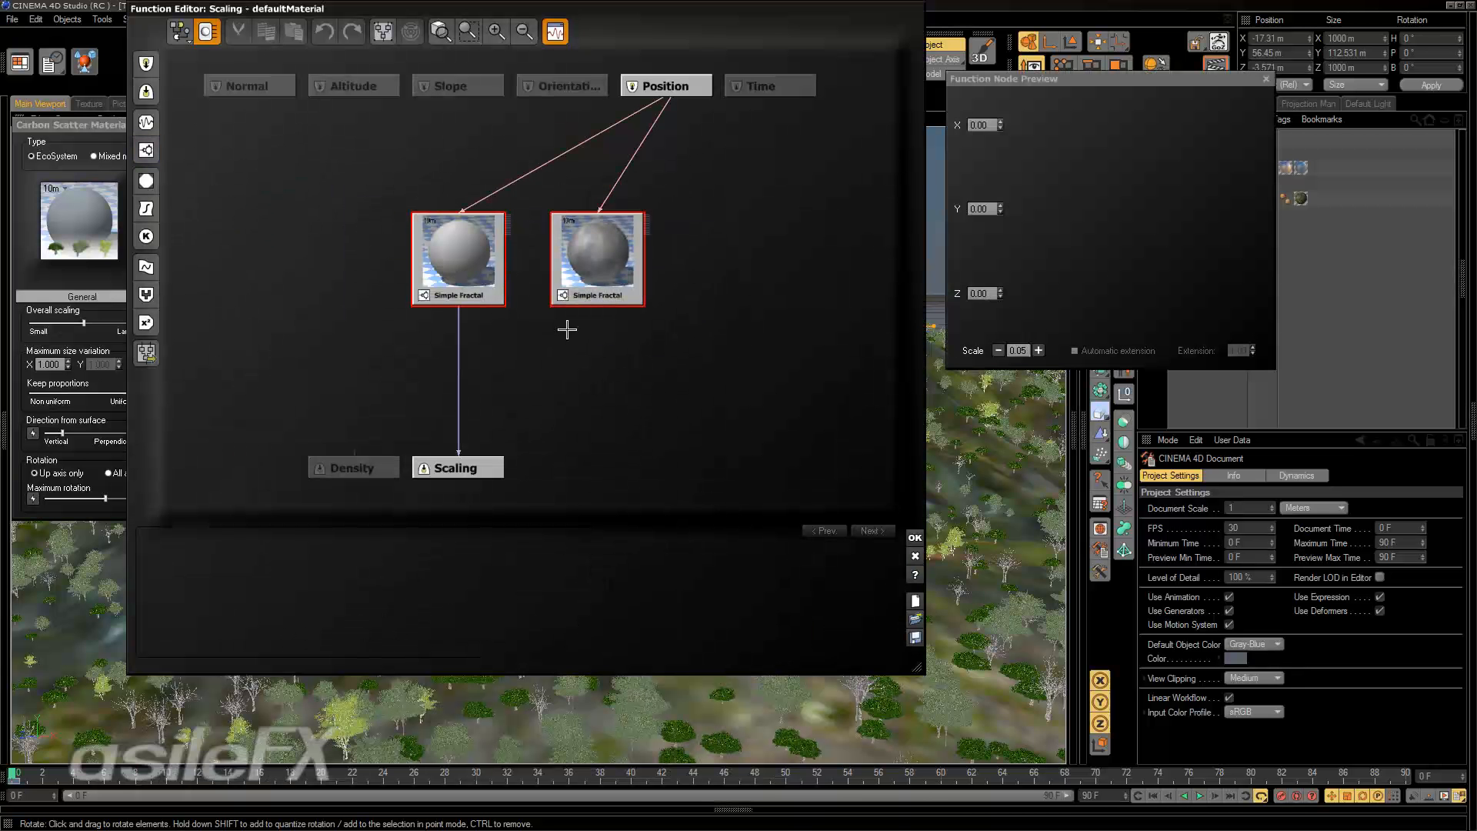
key(Delete)
click(501, 265)
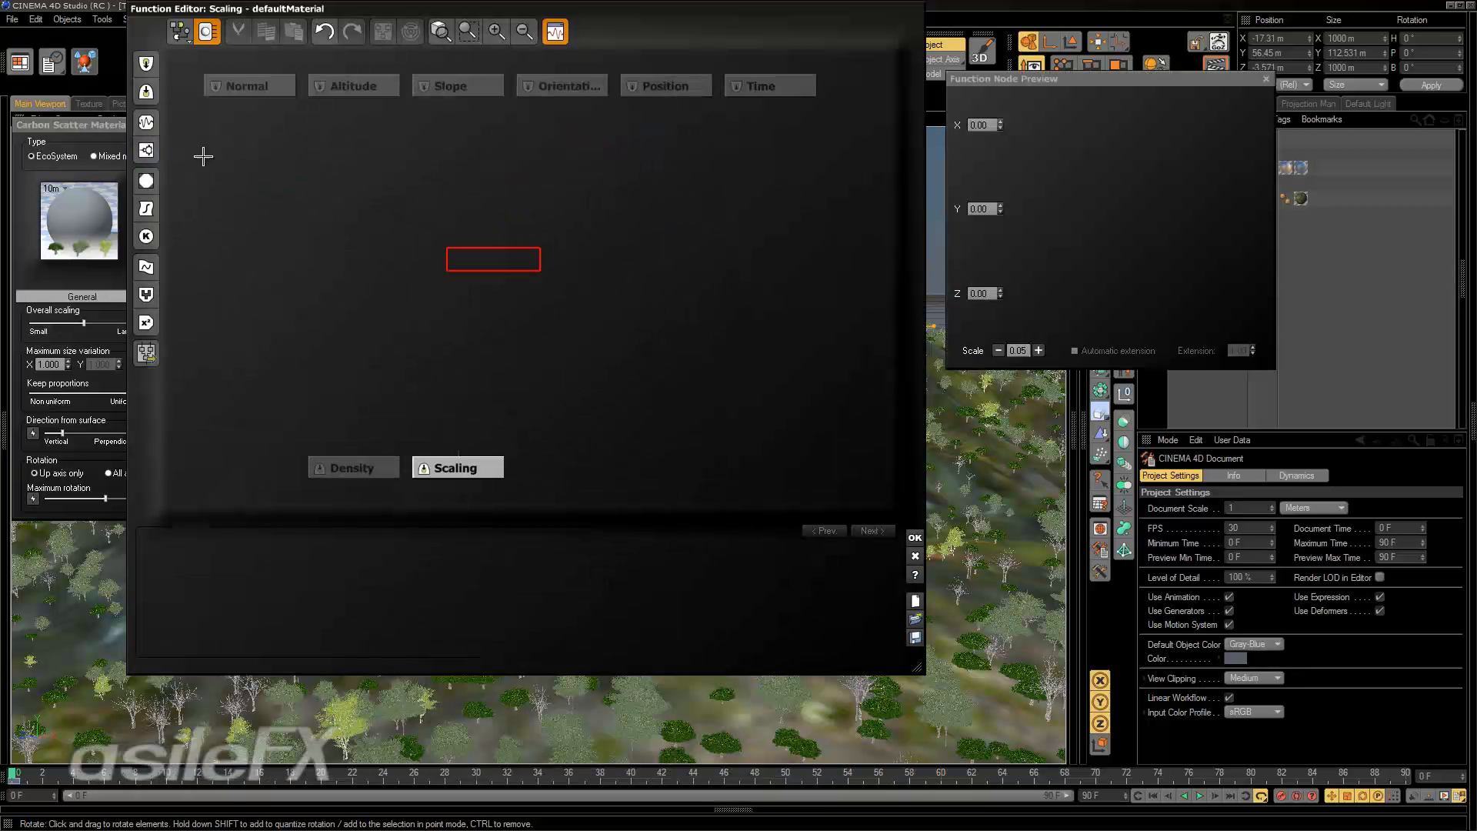
Add a new Simple Fractal node fed by Position and place it above the Scaling output.
click(151, 144)
click(336, 529)
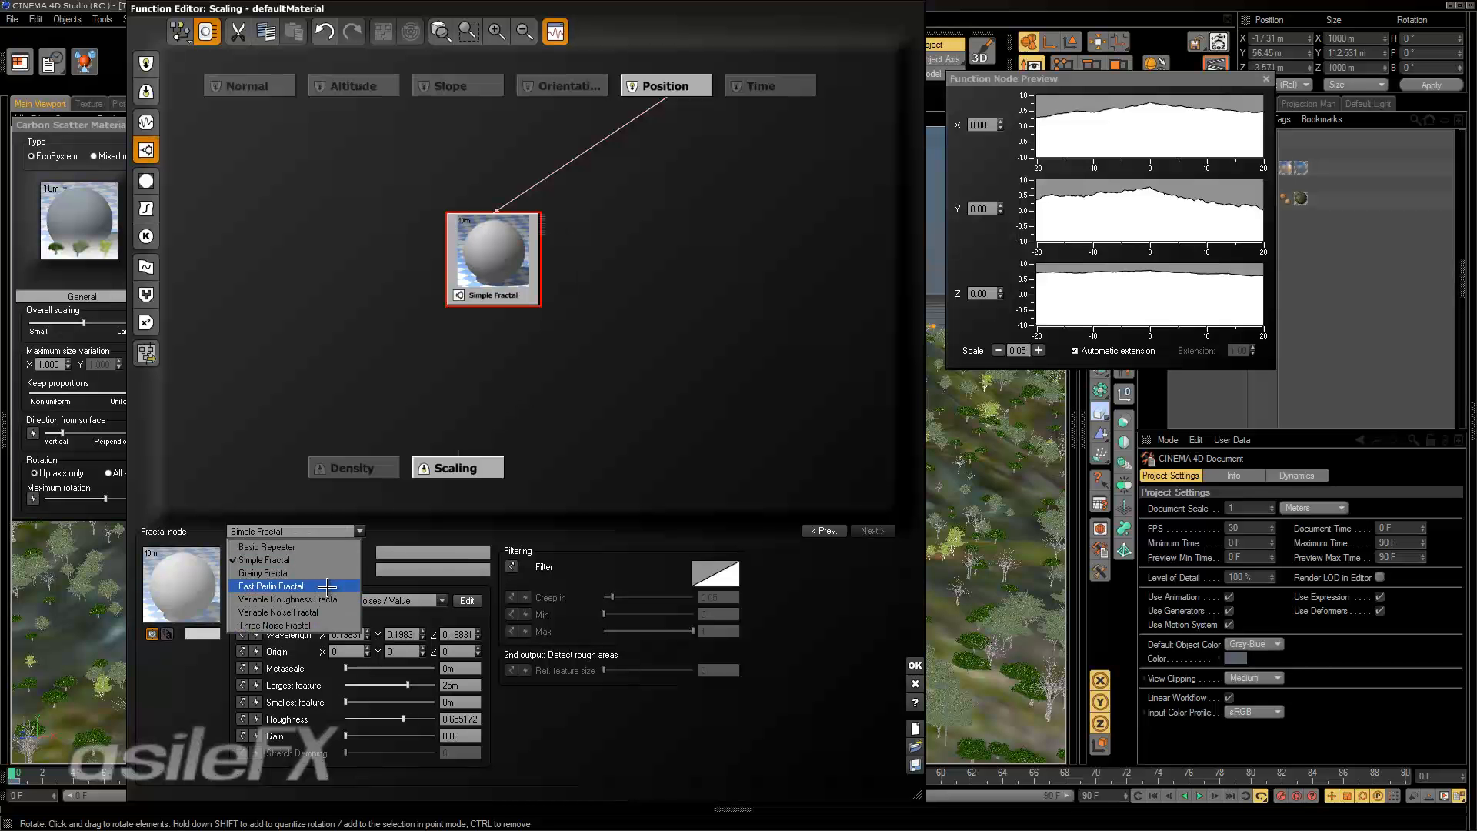
click(517, 261)
drag(516, 262, 480, 227)
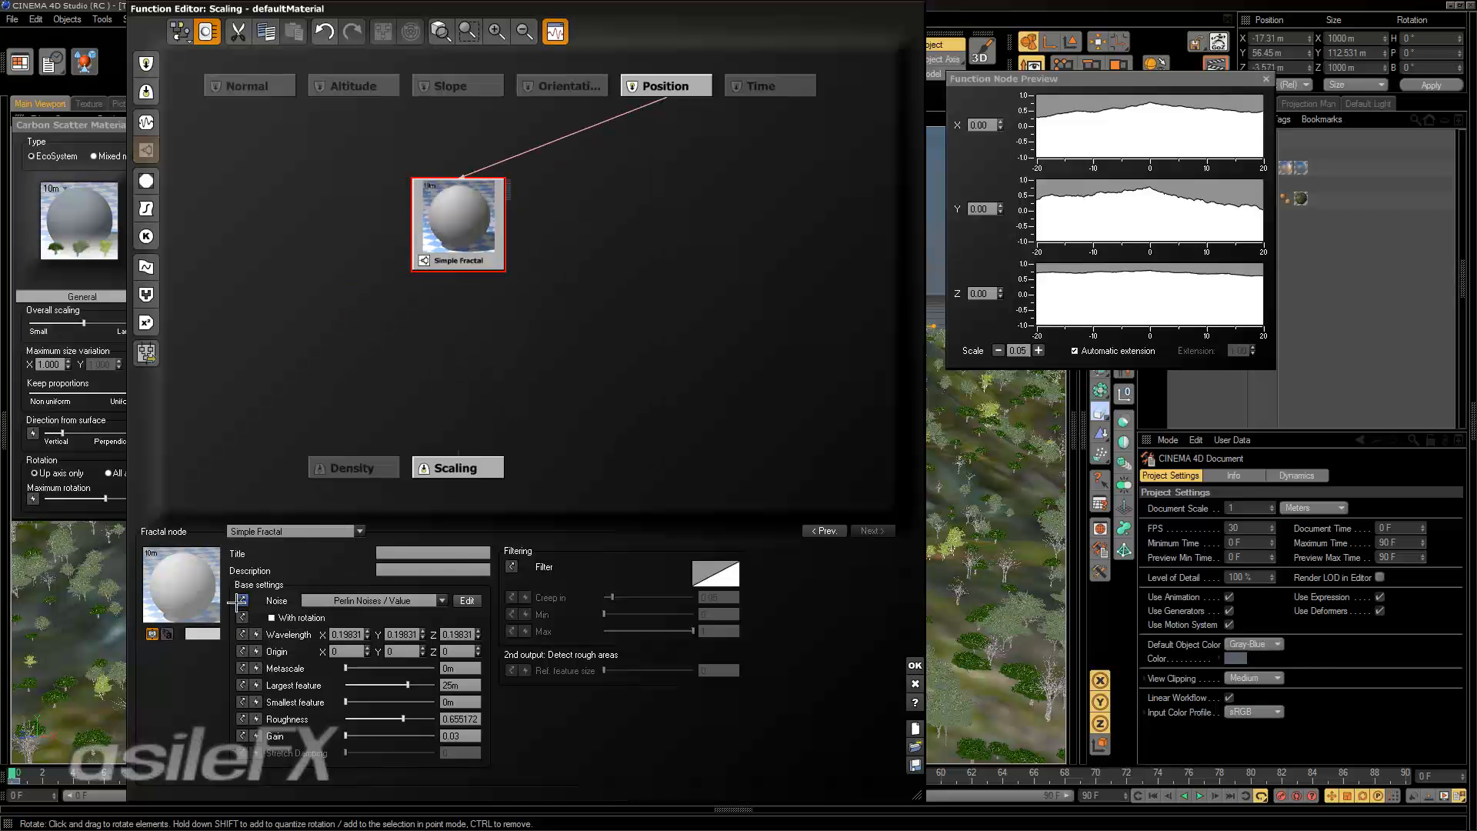
Change the fractal node's type to Basic Repeater and move it down closer to the Scaling output.
click(291, 530)
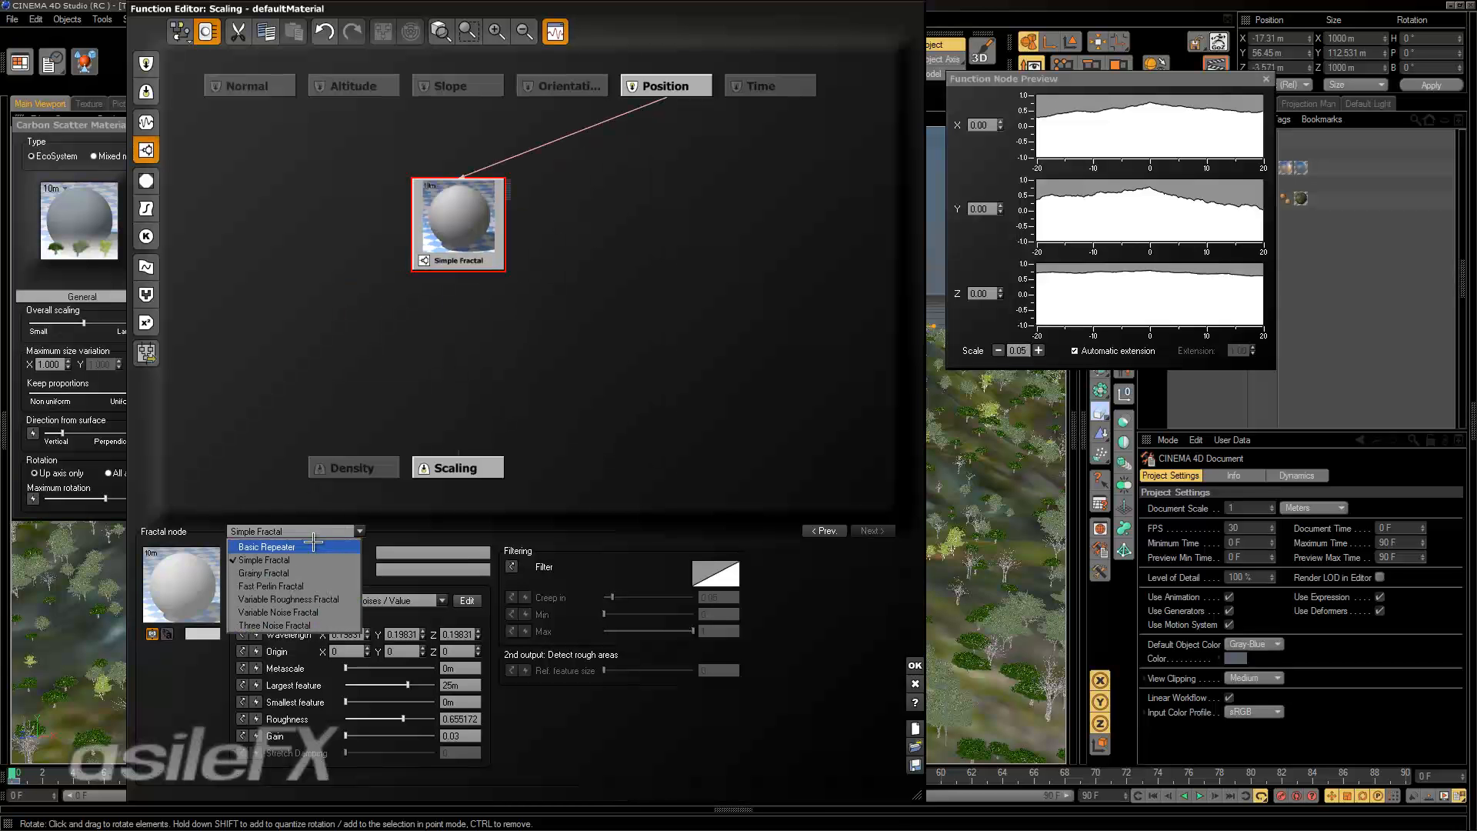
click(312, 547)
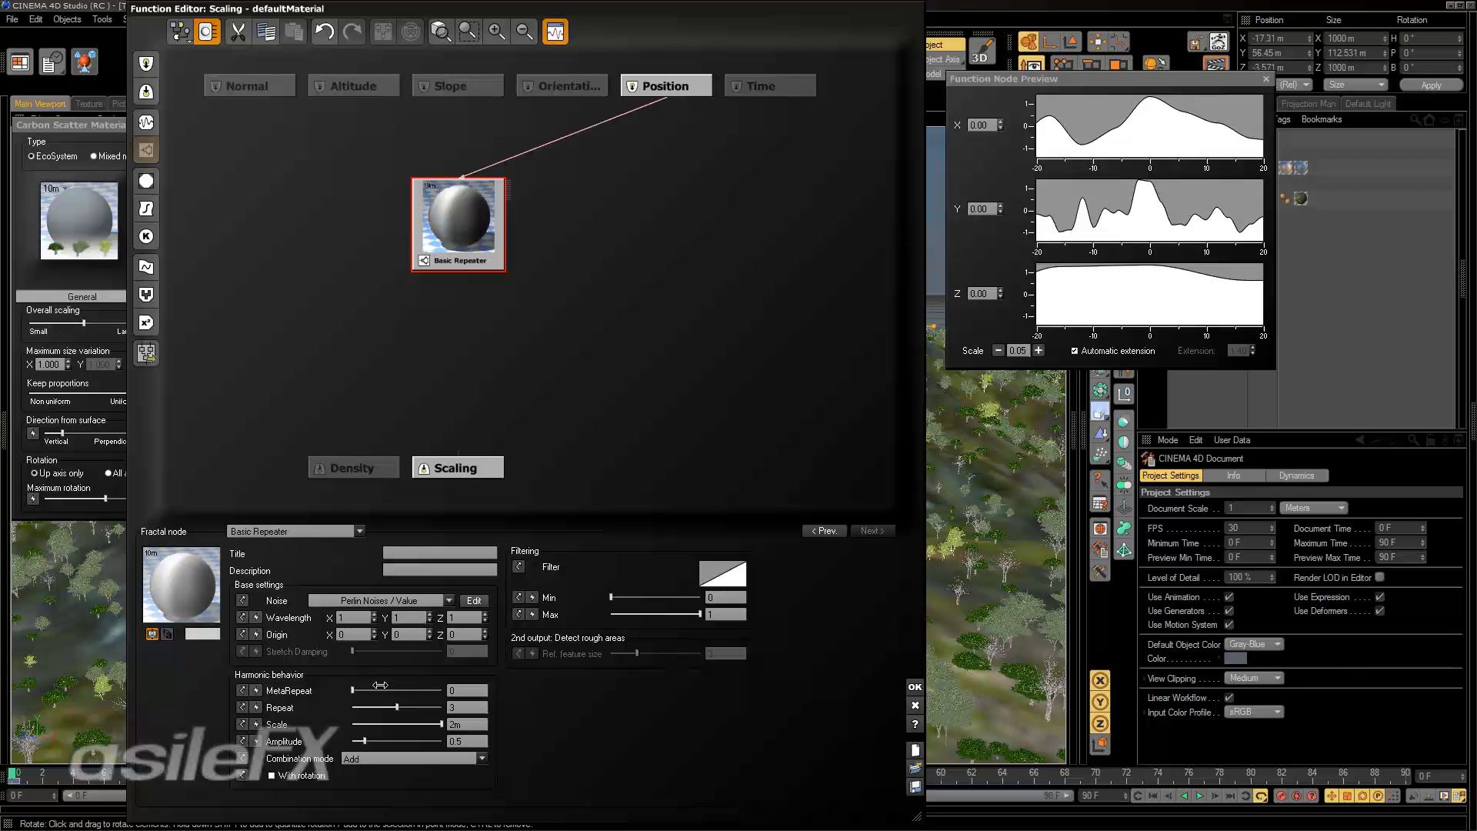
drag(380, 693, 351, 684)
drag(439, 218, 440, 321)
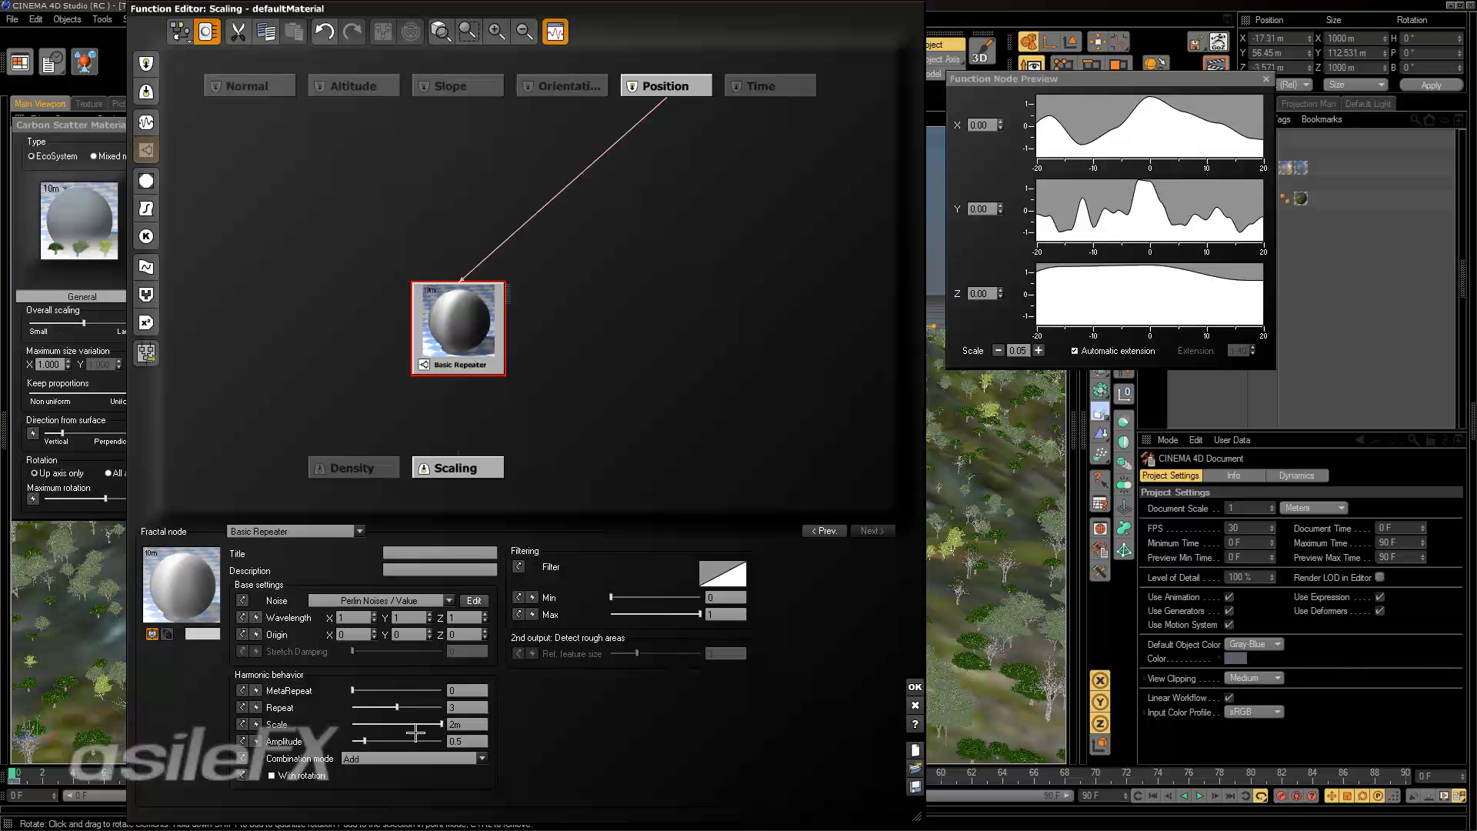
Change the node back to Simple Fractal, move it up, and set roughness to about 0.98 and largest feature to about 2.04 m.
click(287, 530)
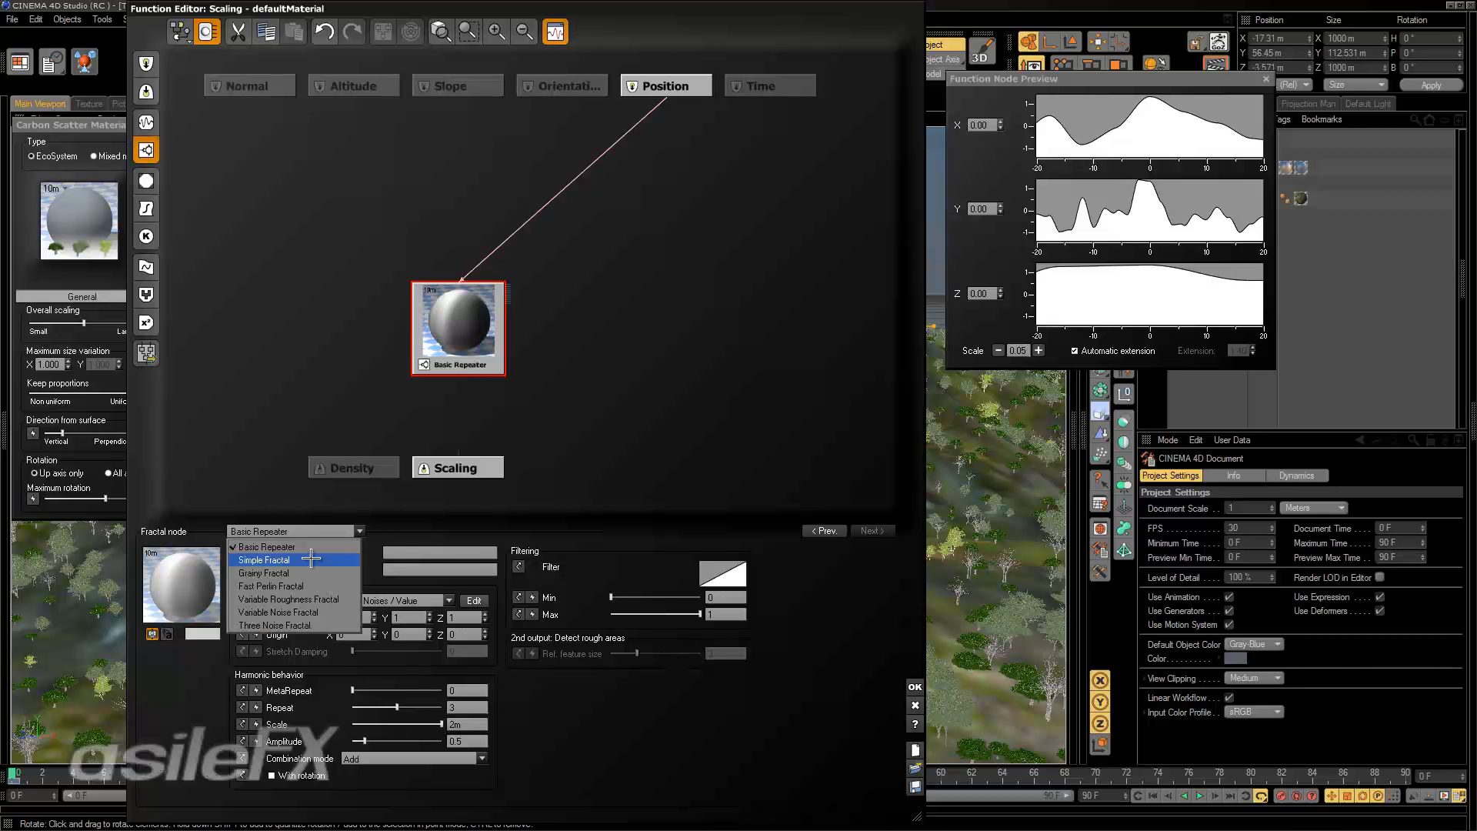
click(311, 559)
drag(496, 345, 496, 275)
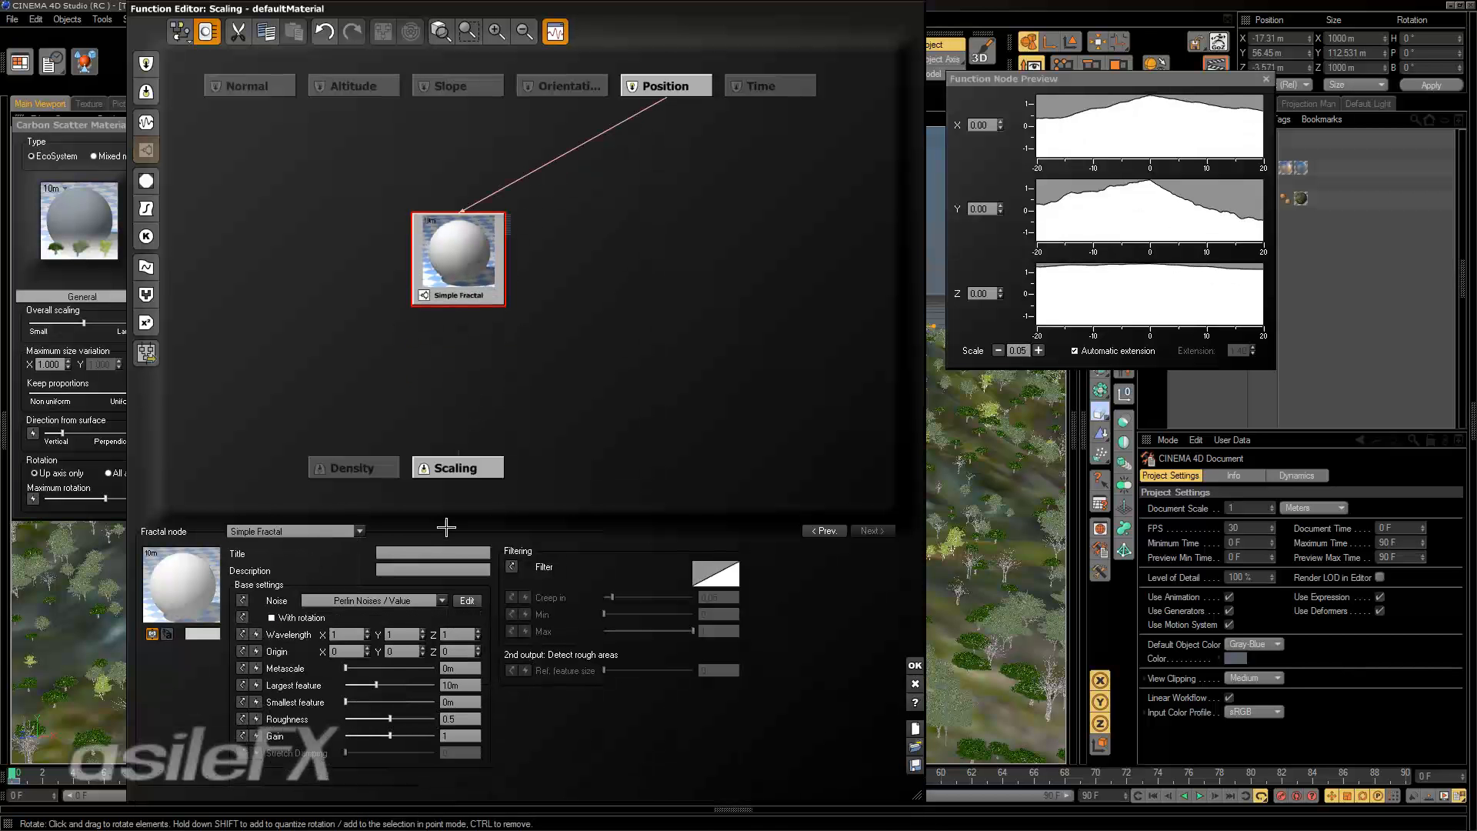
drag(390, 718, 359, 684)
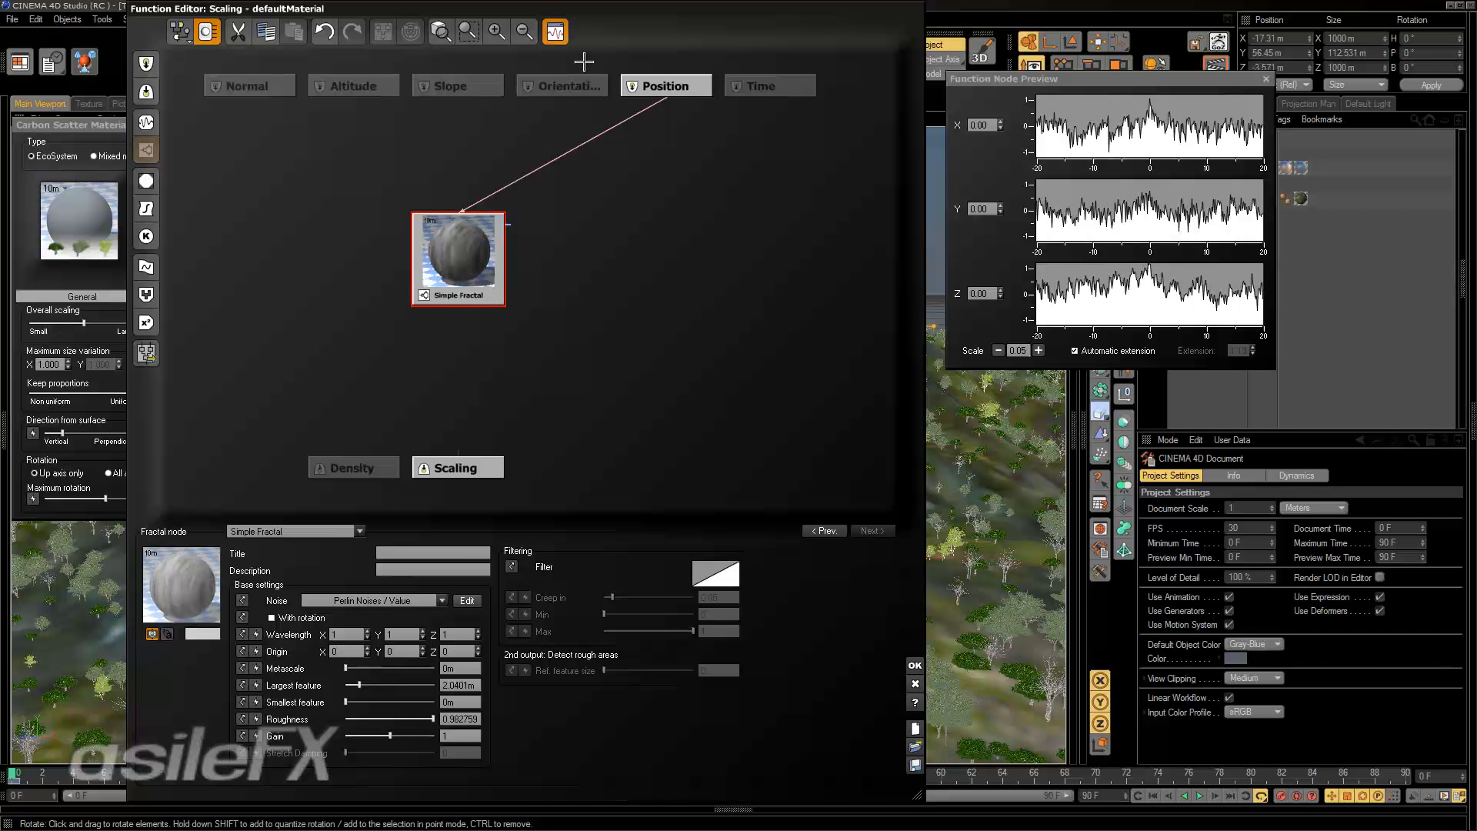
Open the display options of the function graph.
click(497, 32)
middle_drag(542, 231, 589, 83)
drag(523, 124, 540, 244)
middle_drag(597, 263, 625, 309)
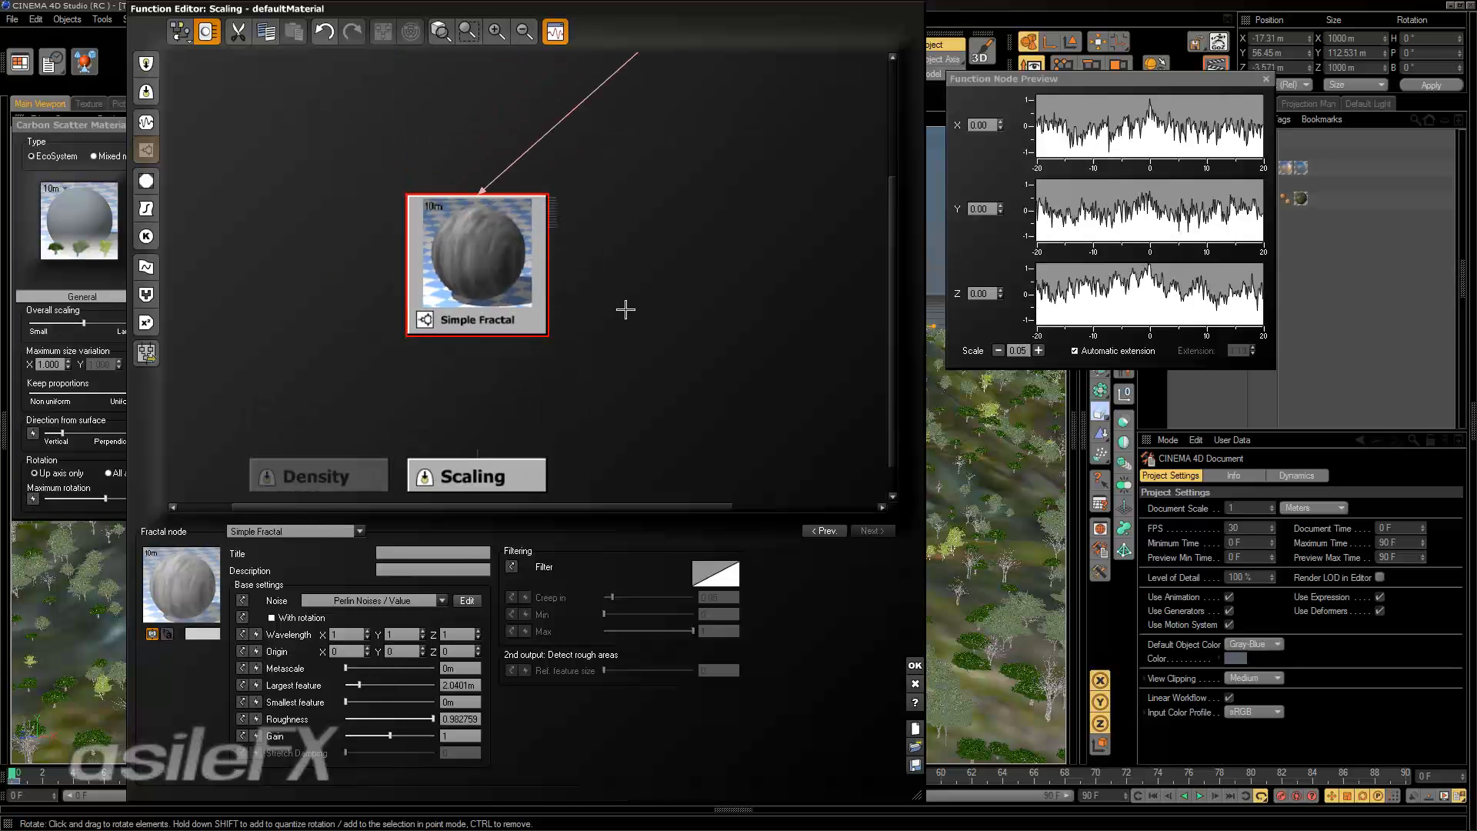
click(179, 32)
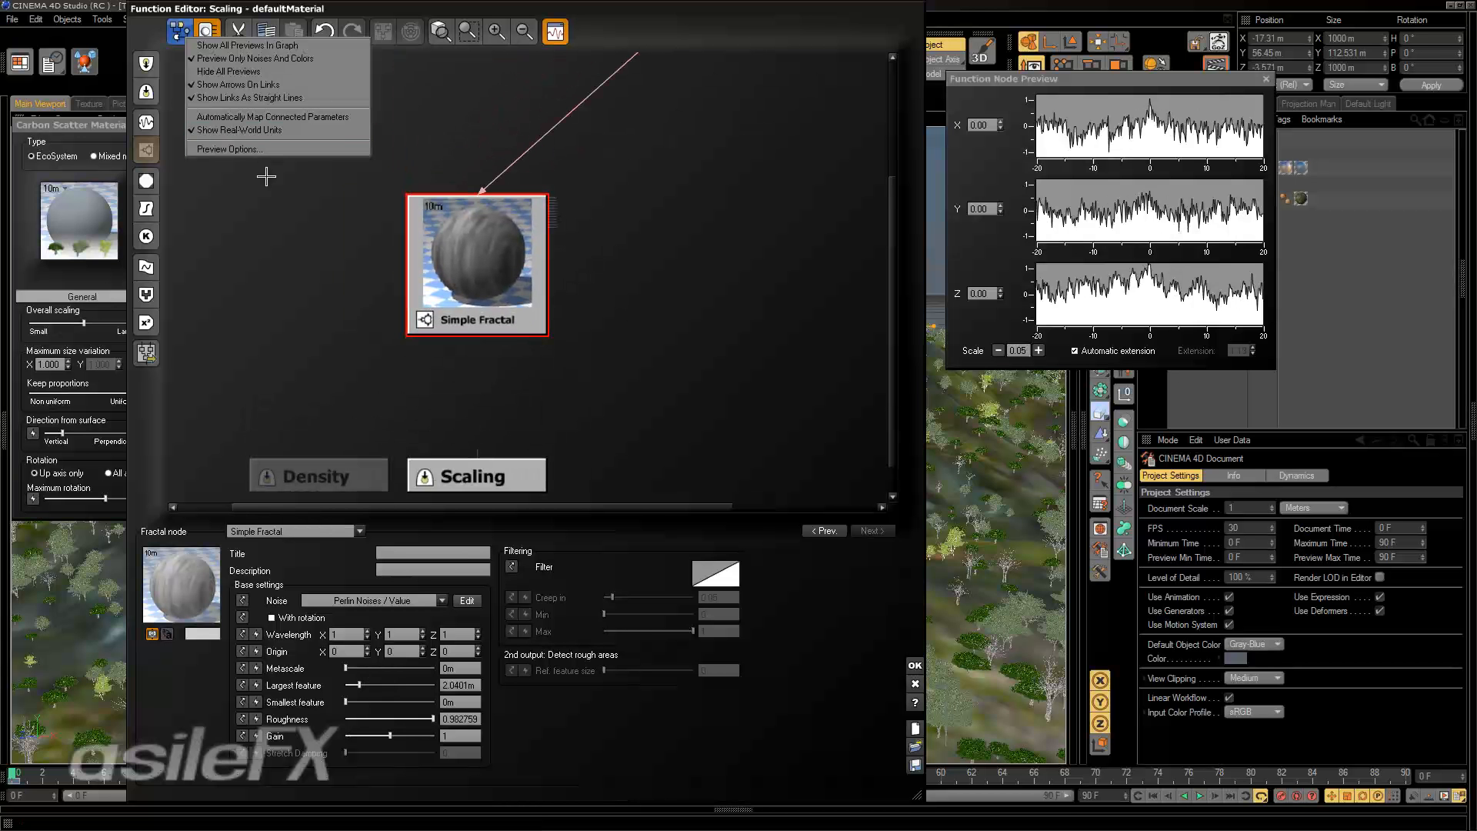
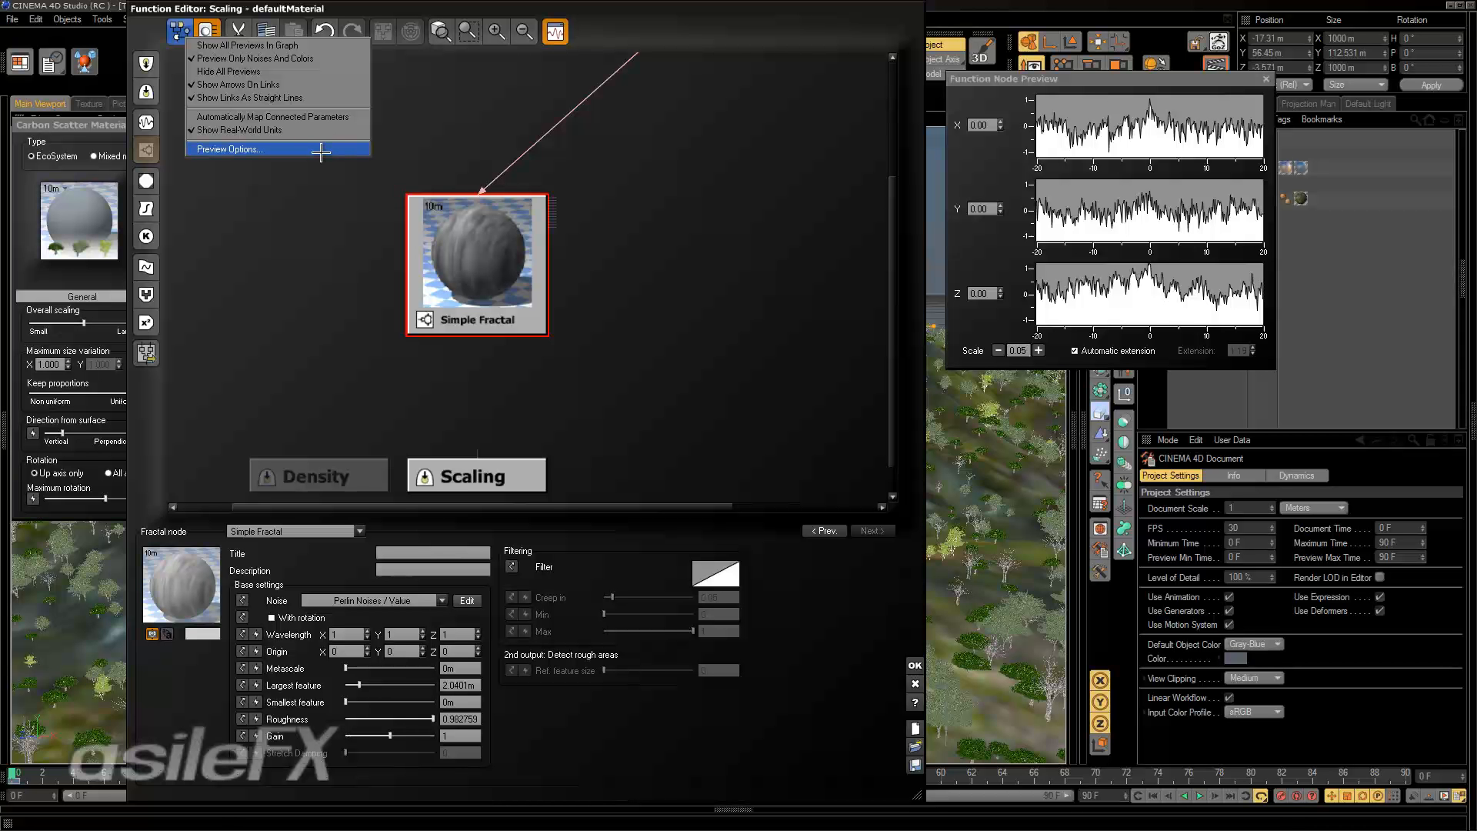
Try cube, cylinder, cone and XY plane node previews, and settle on 2D Plane with a 1 km object size.
click(326, 149)
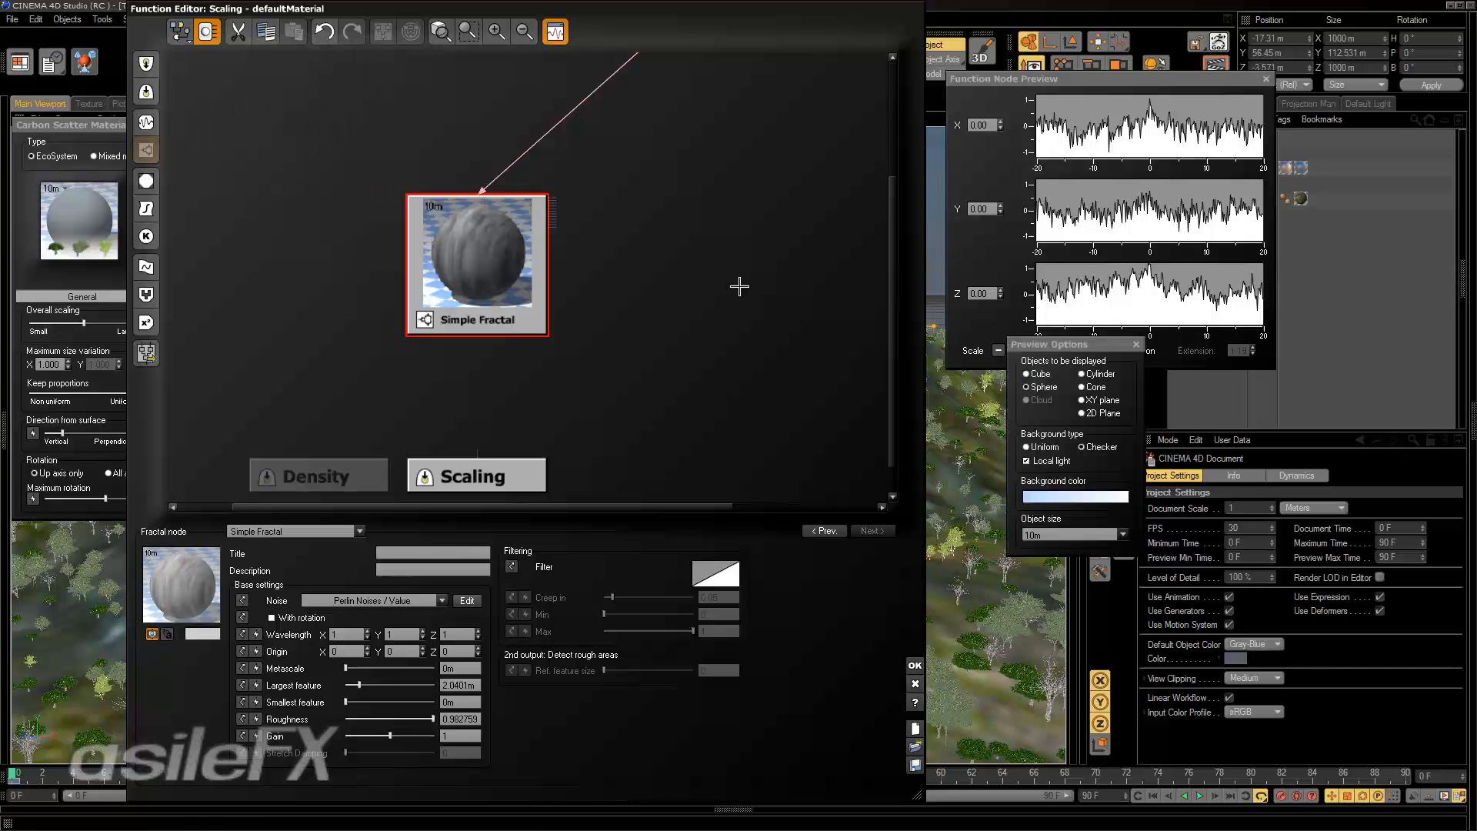
drag(1084, 348, 770, 133)
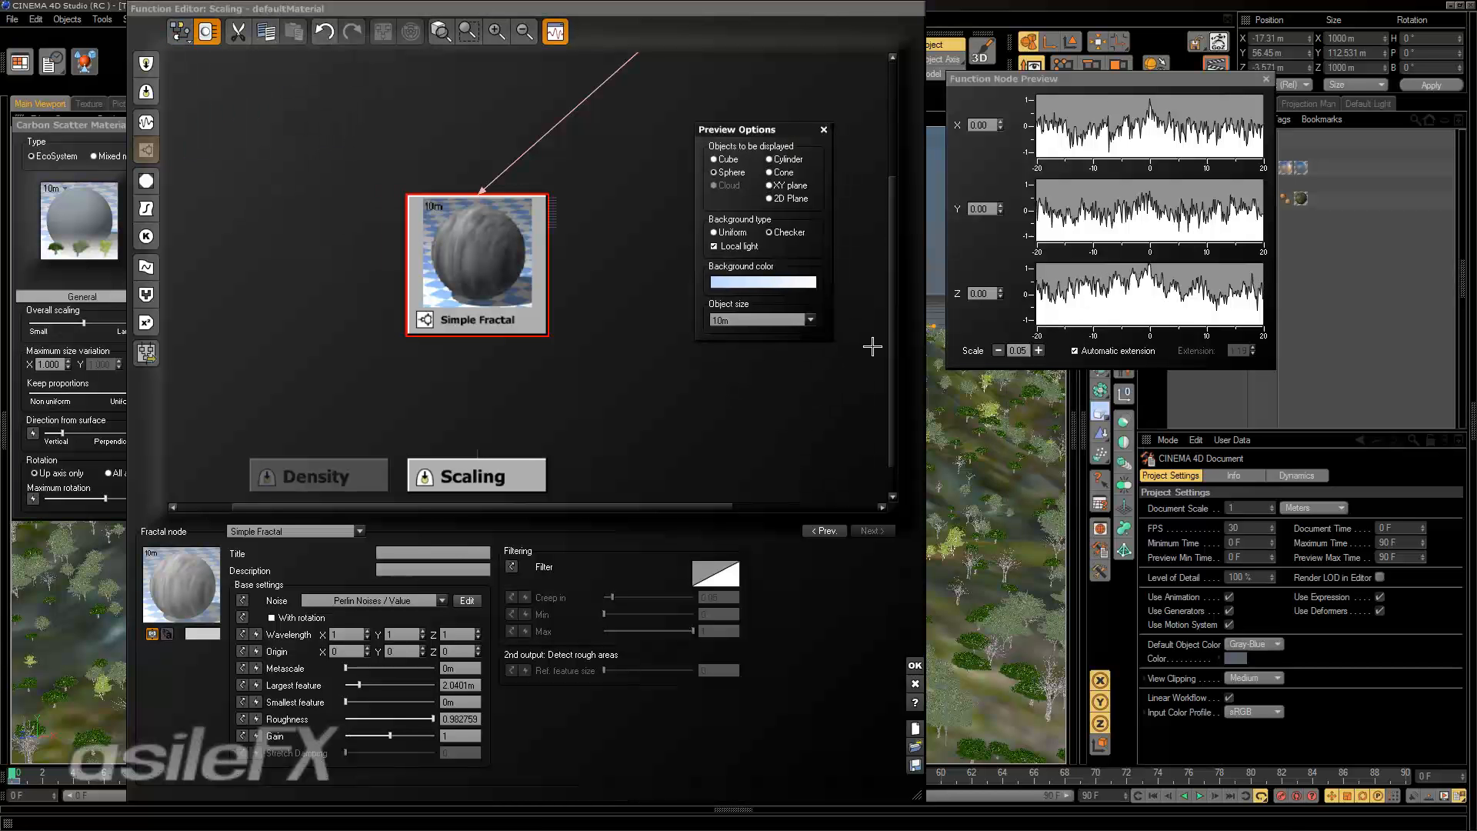
click(728, 159)
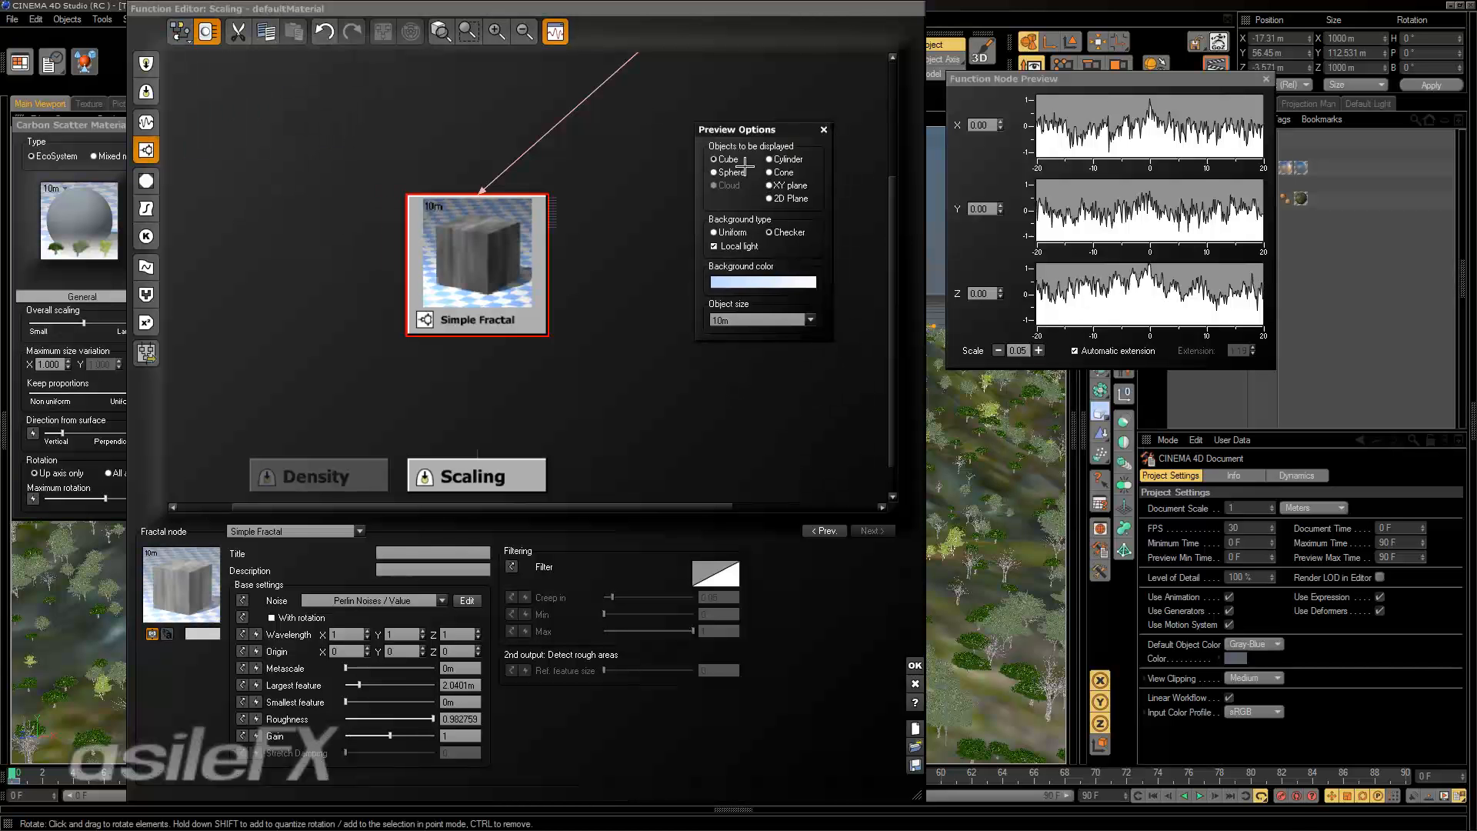
click(769, 159)
click(768, 172)
click(768, 186)
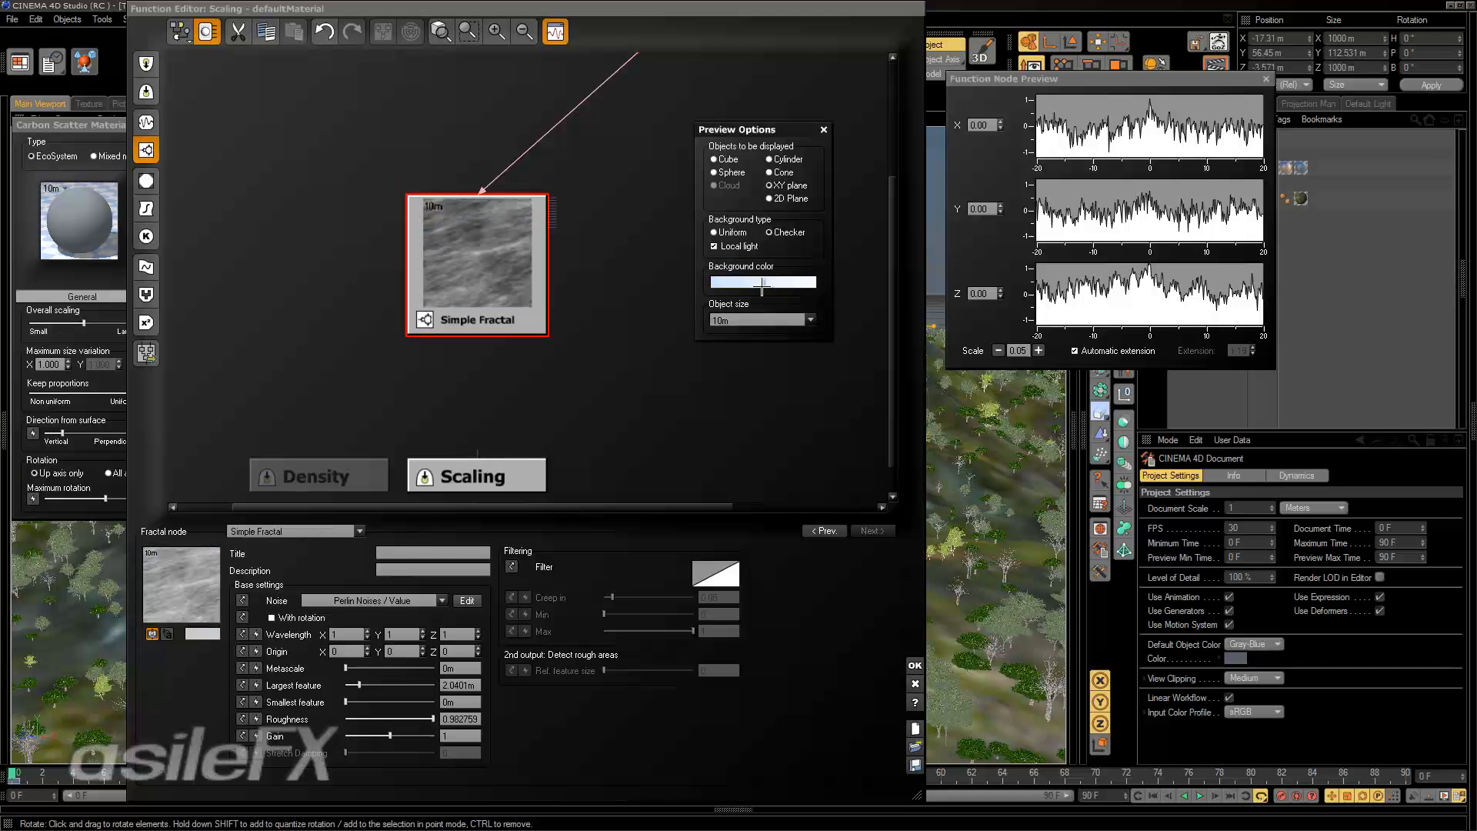
click(771, 198)
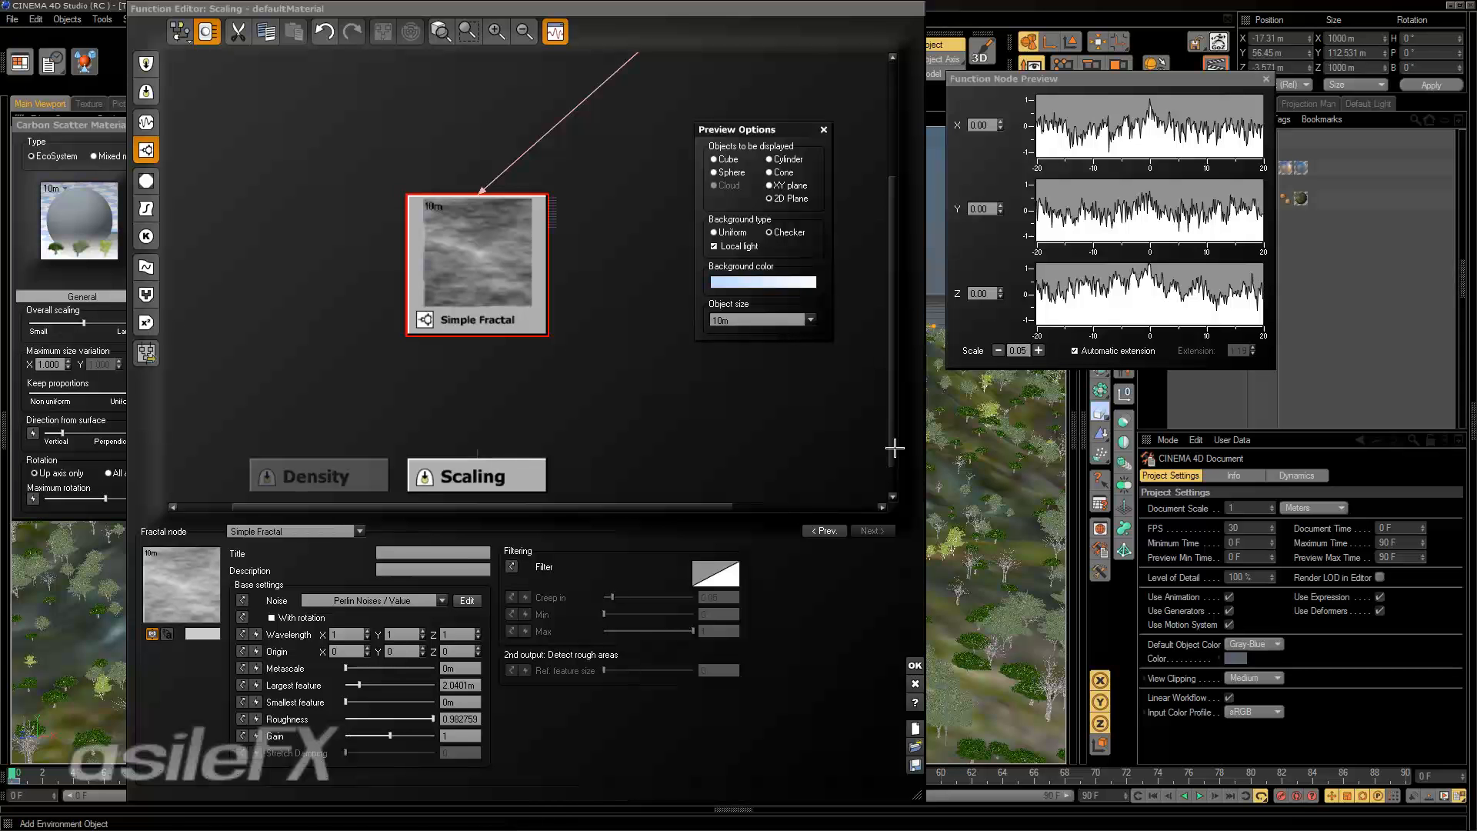
click(812, 318)
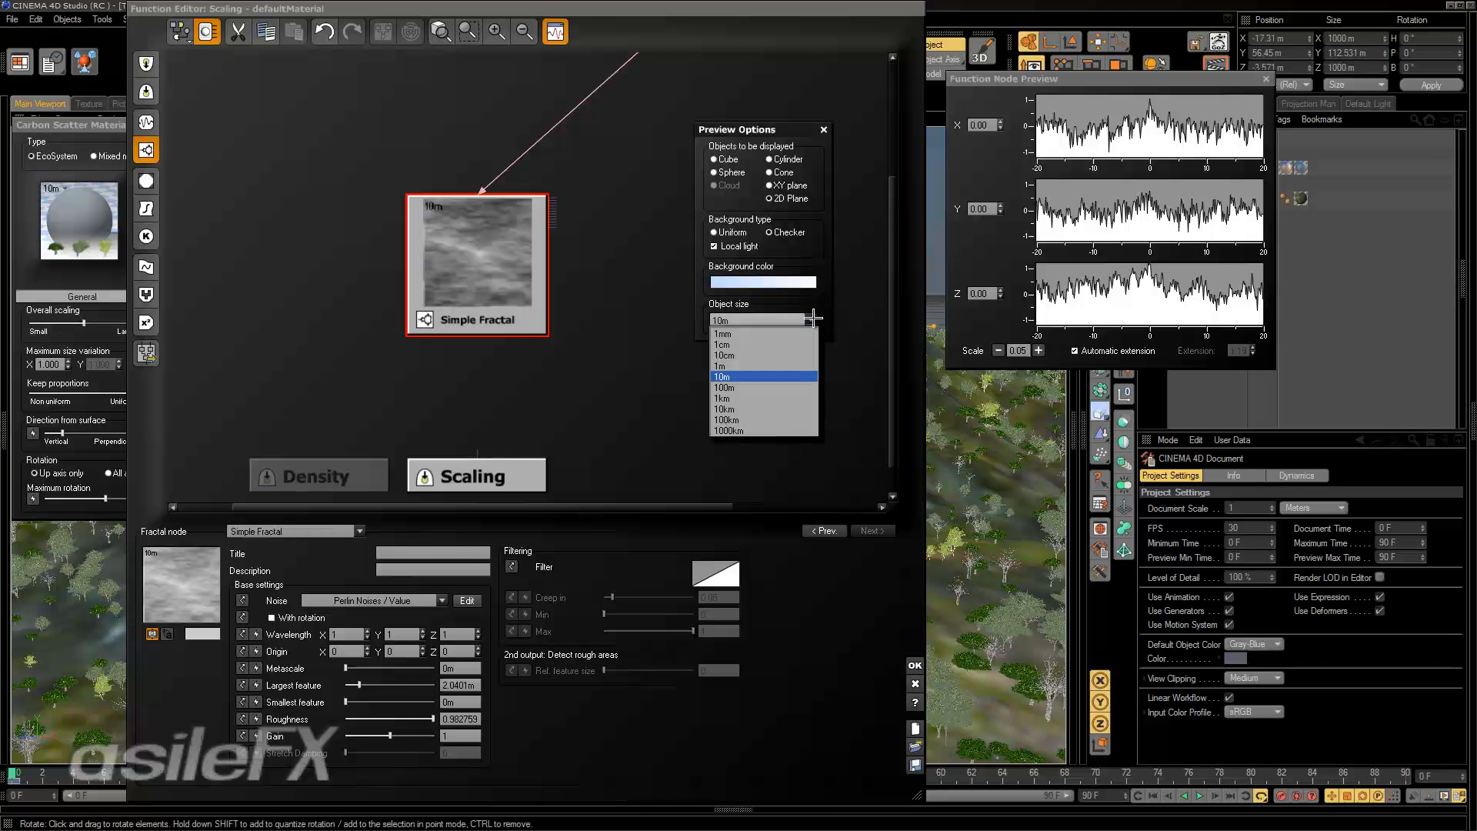
click(797, 398)
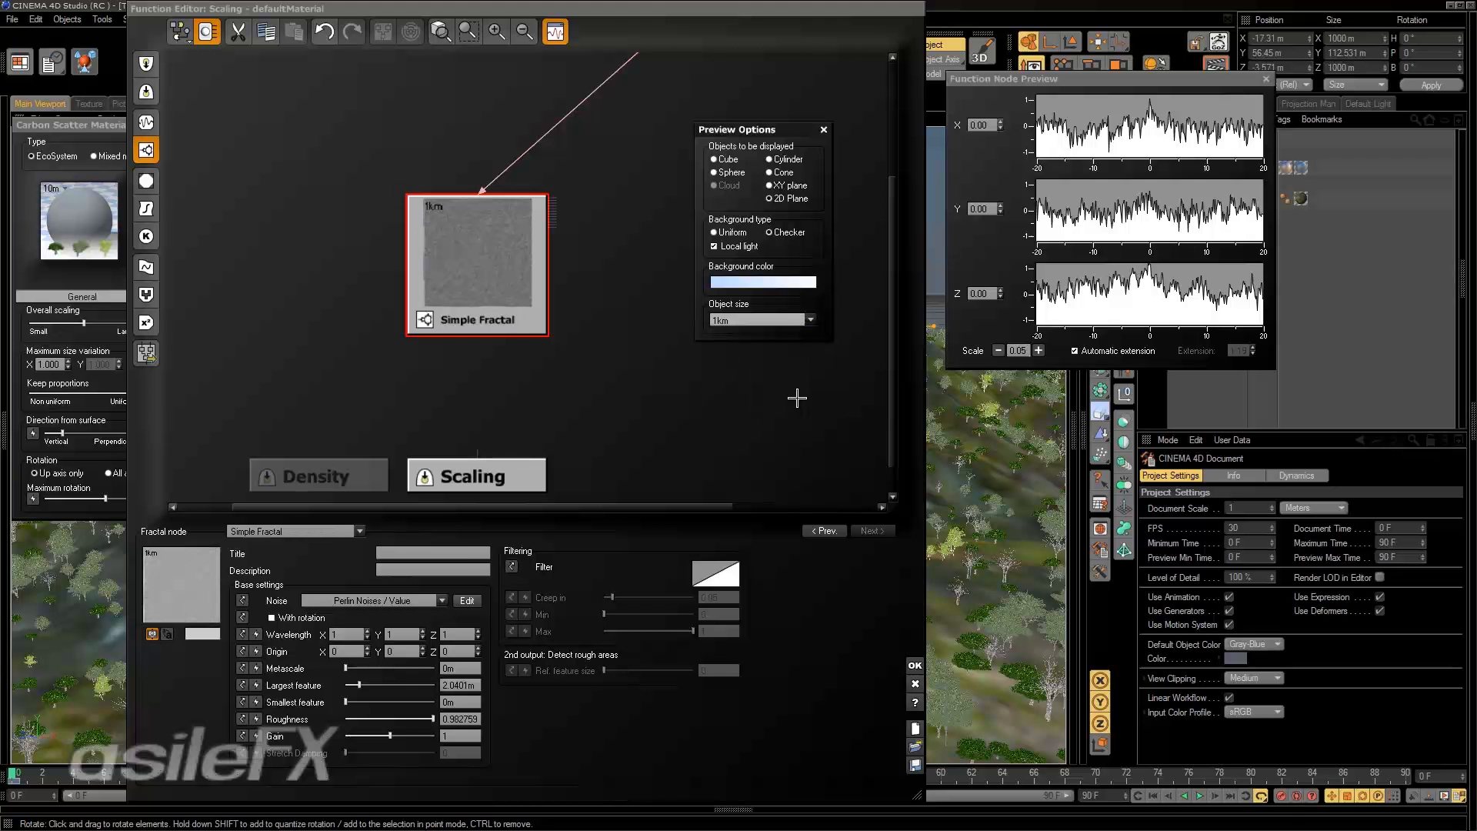
click(824, 131)
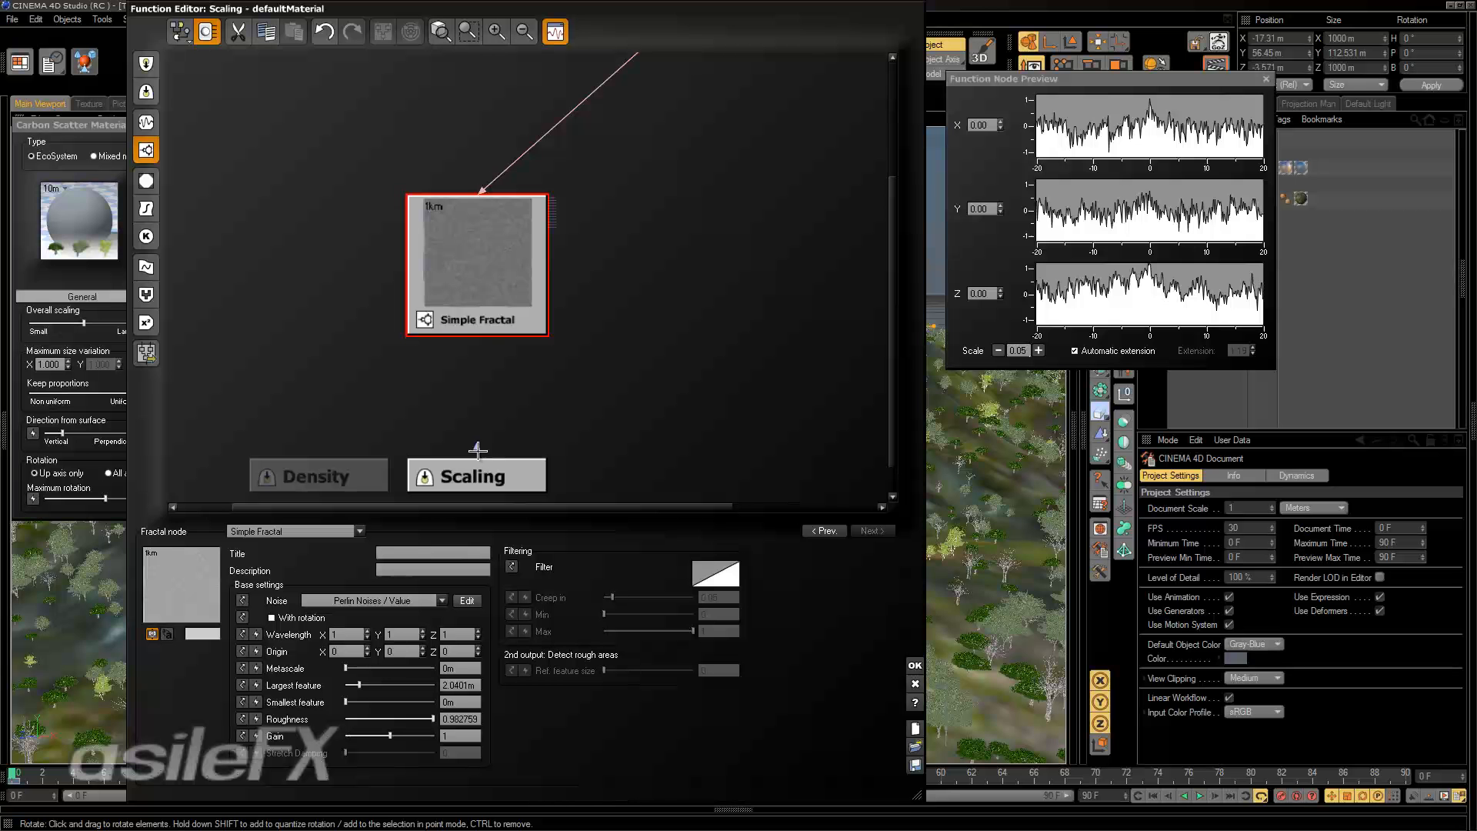
Connect the Simple Fractal to the Scaling output, set its largest feature to about 21.37 m and accept the function.
drag(478, 451, 483, 317)
click(501, 328)
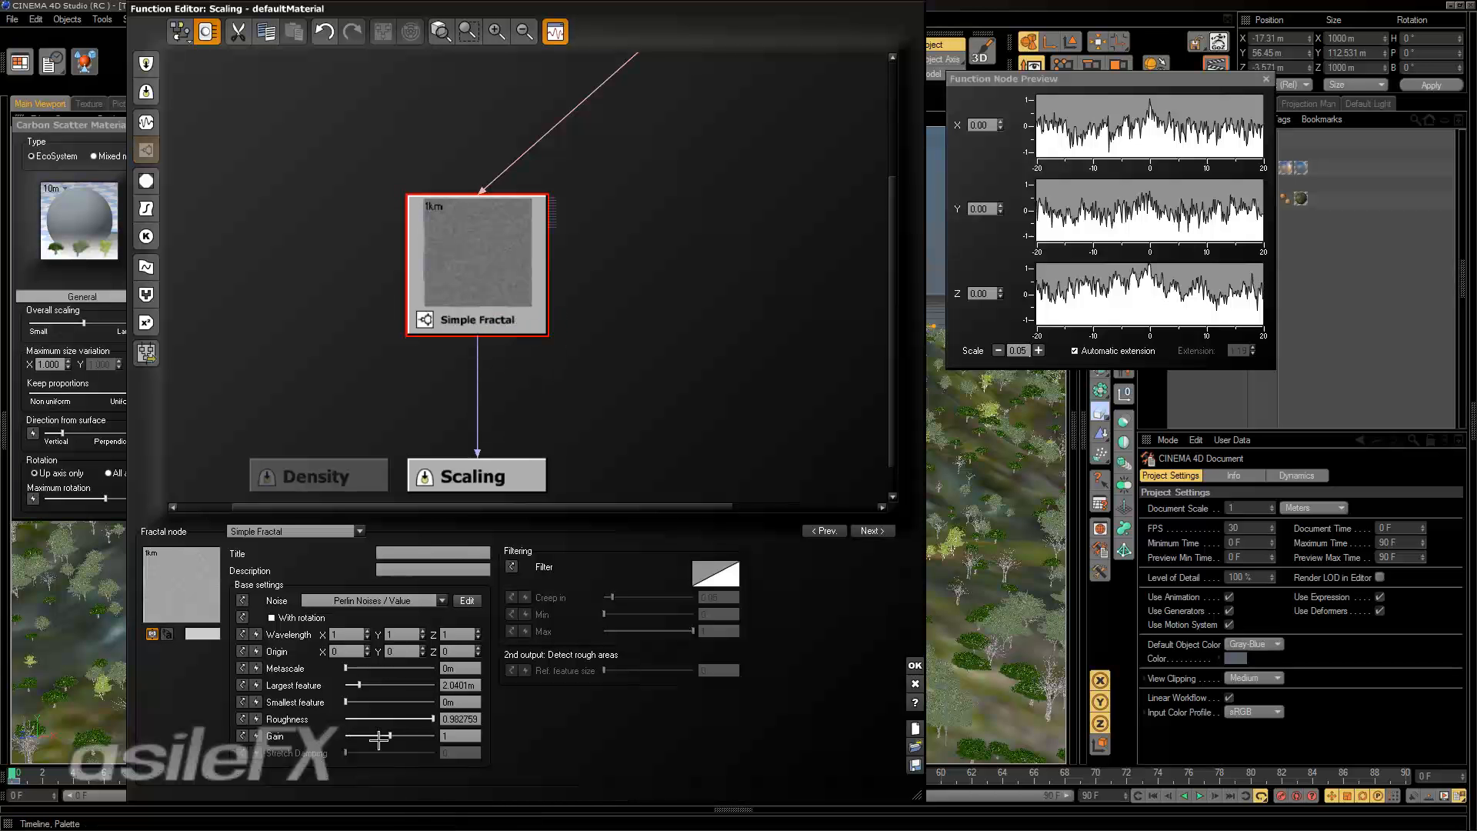
drag(360, 684, 398, 682)
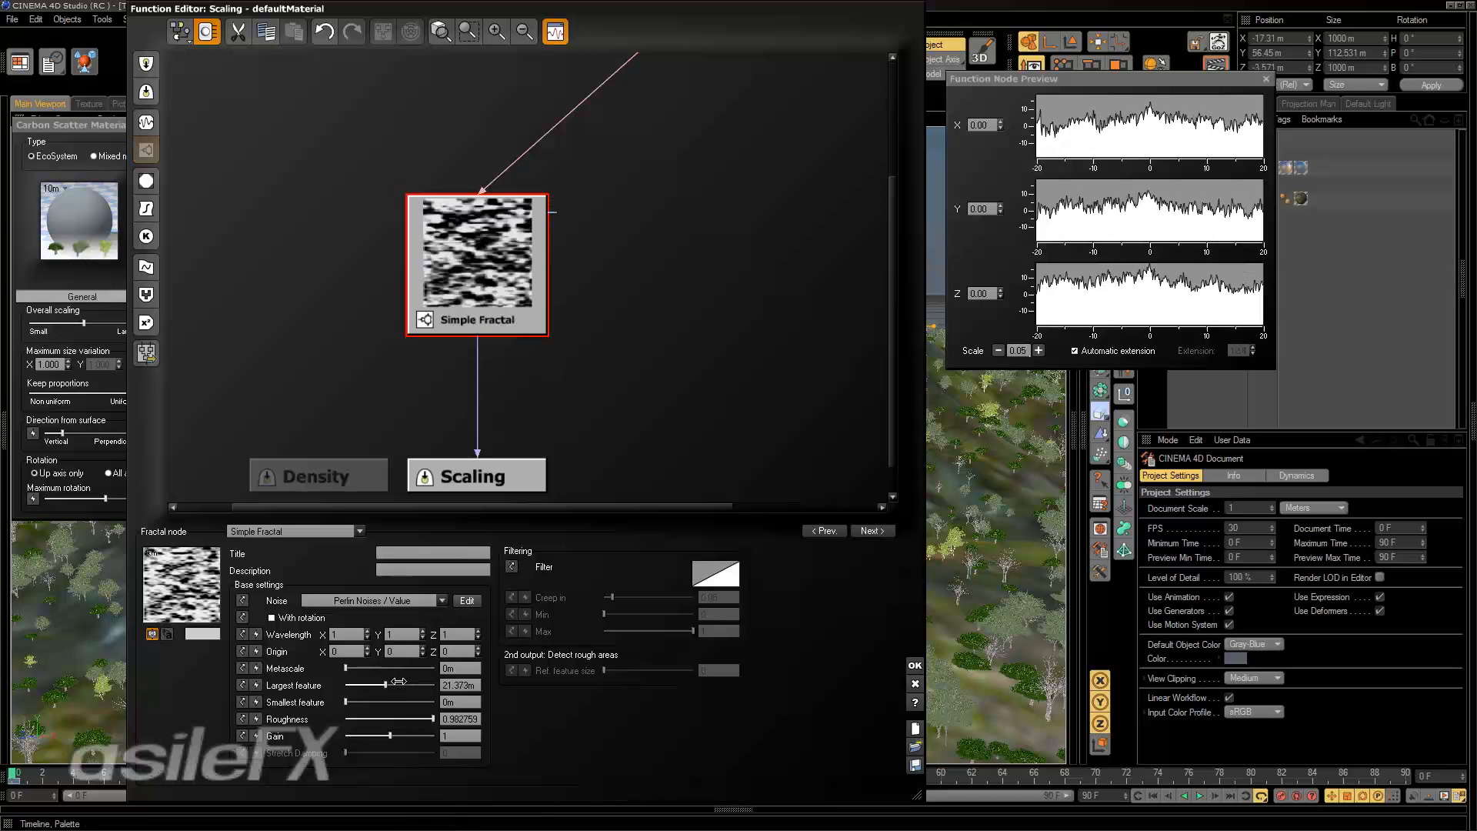
click(914, 666)
Repopulate the landscape with trees, inspect the scaling distribution from above and close the material editor.
click(186, 274)
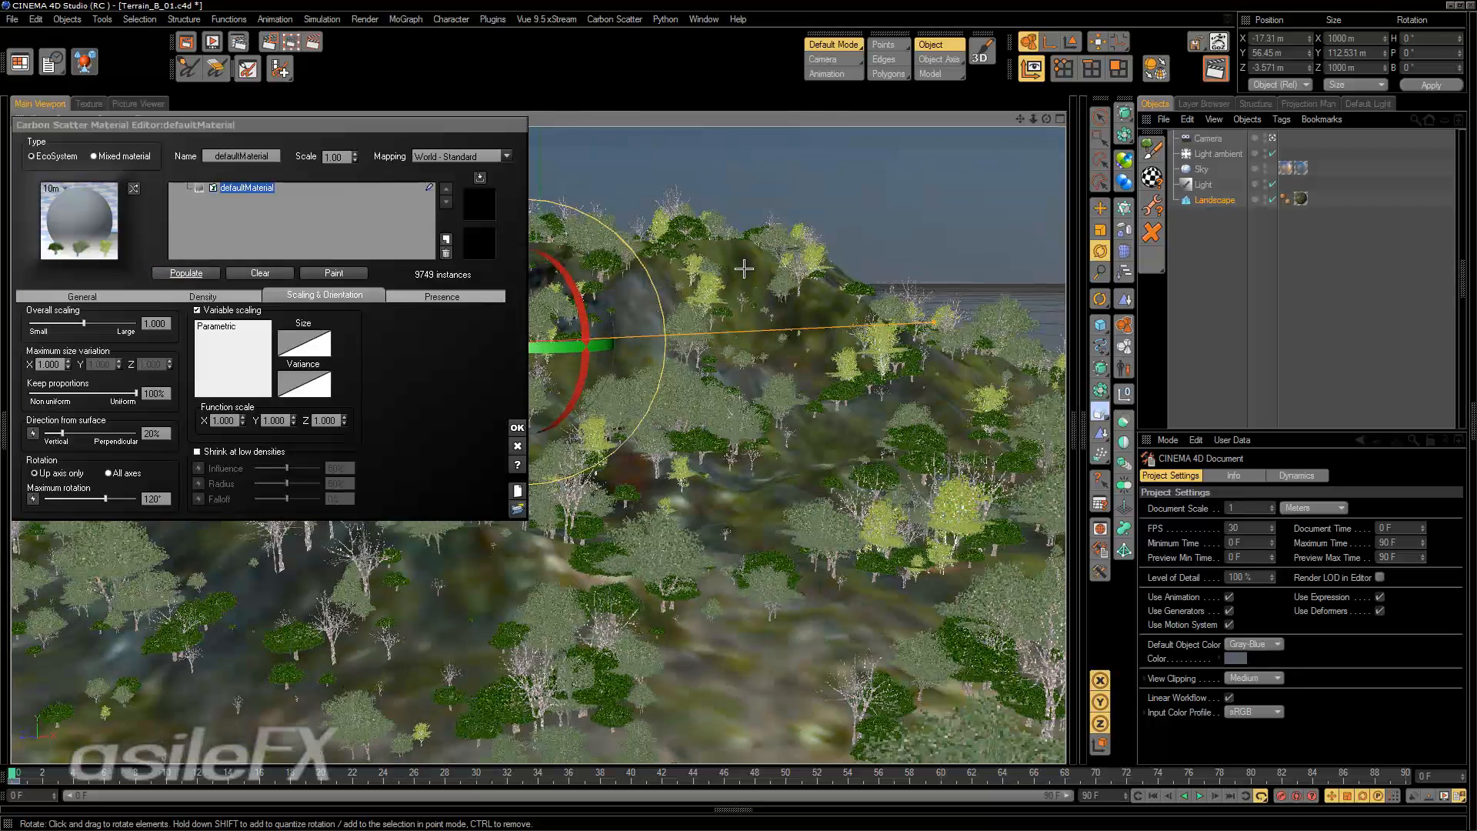
alt+drag(744, 268, 743, 288)
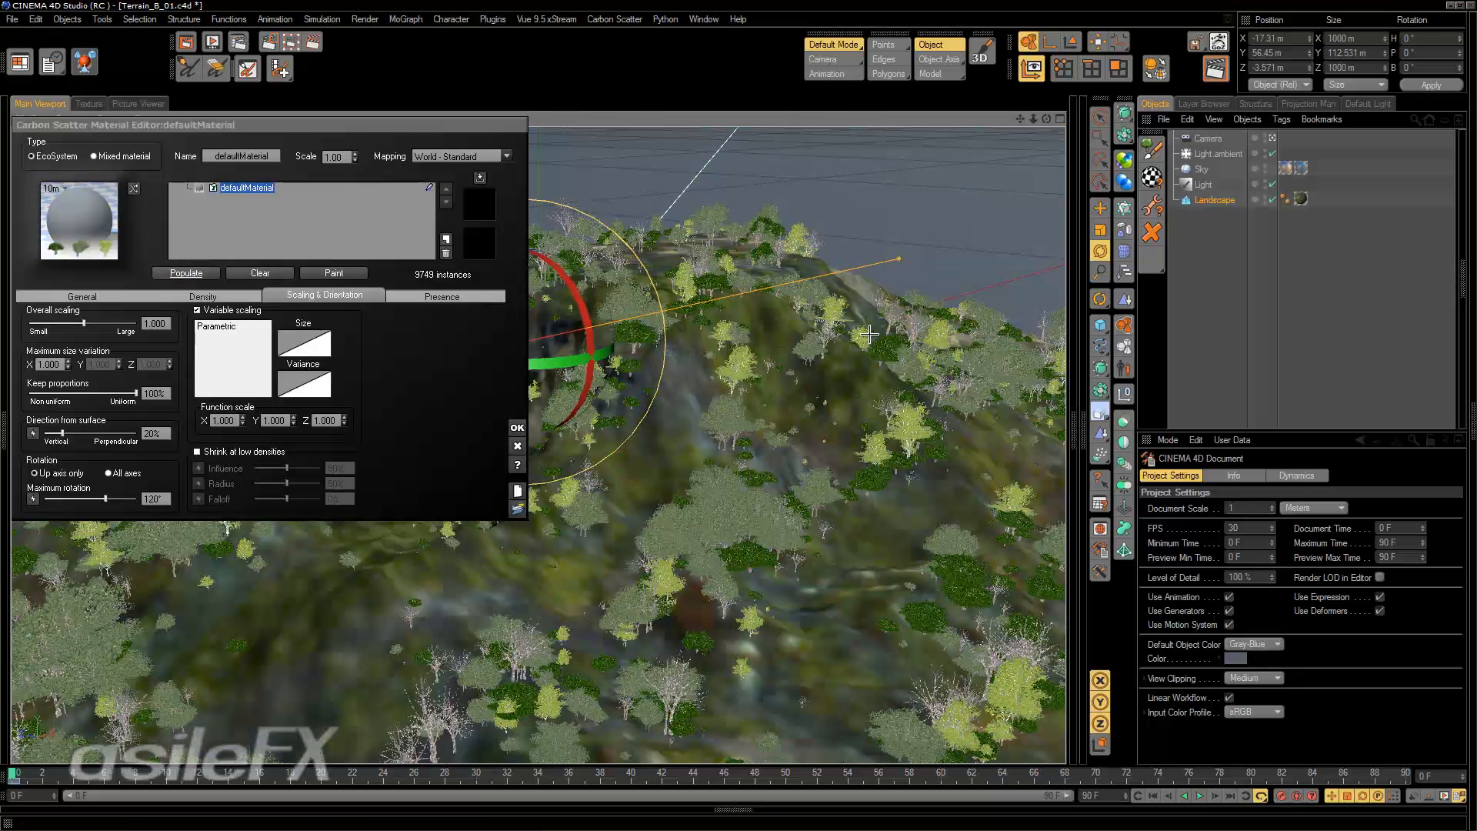
alt+drag(916, 461, 924, 479)
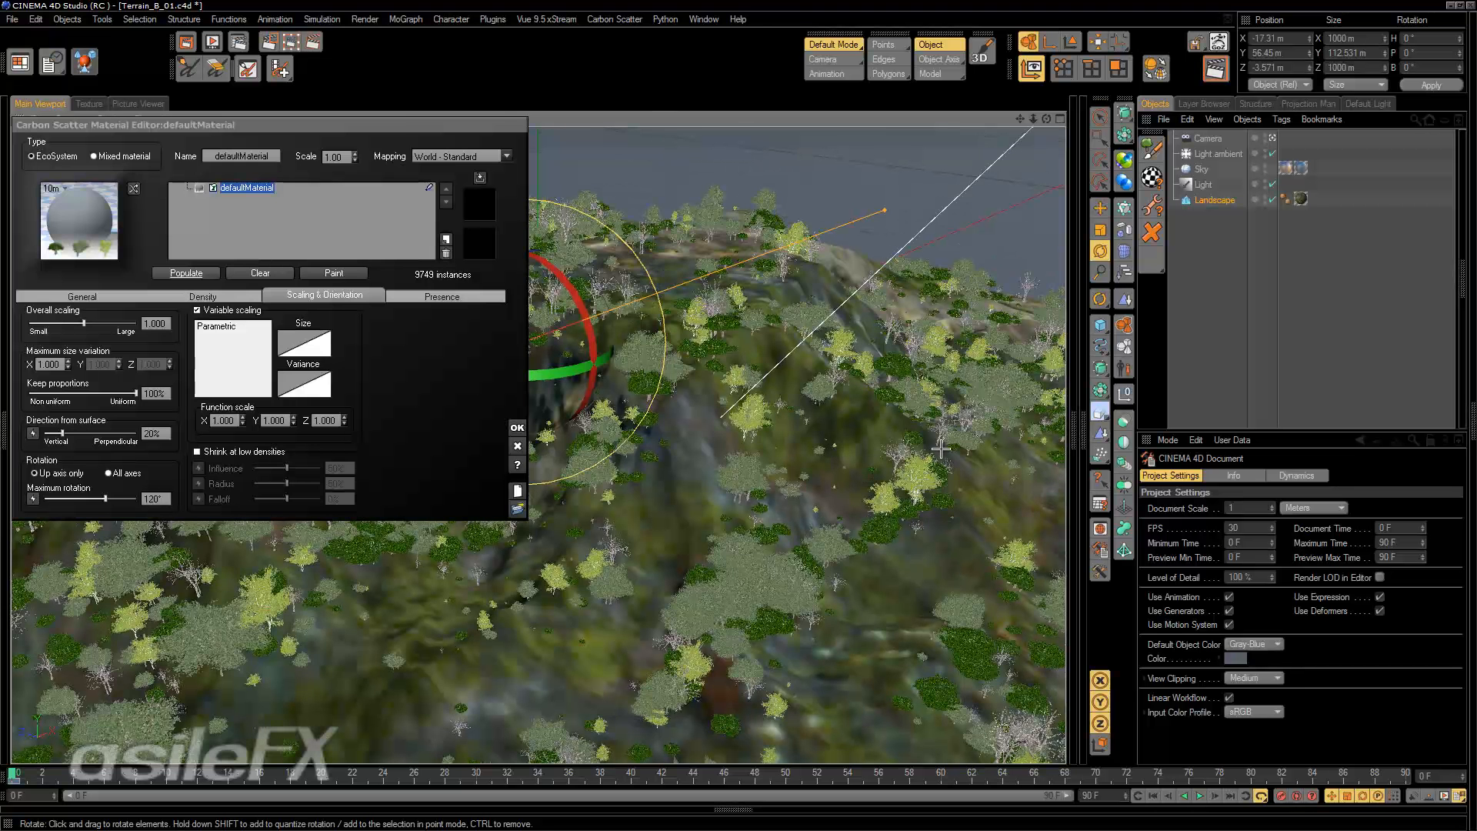
click(515, 439)
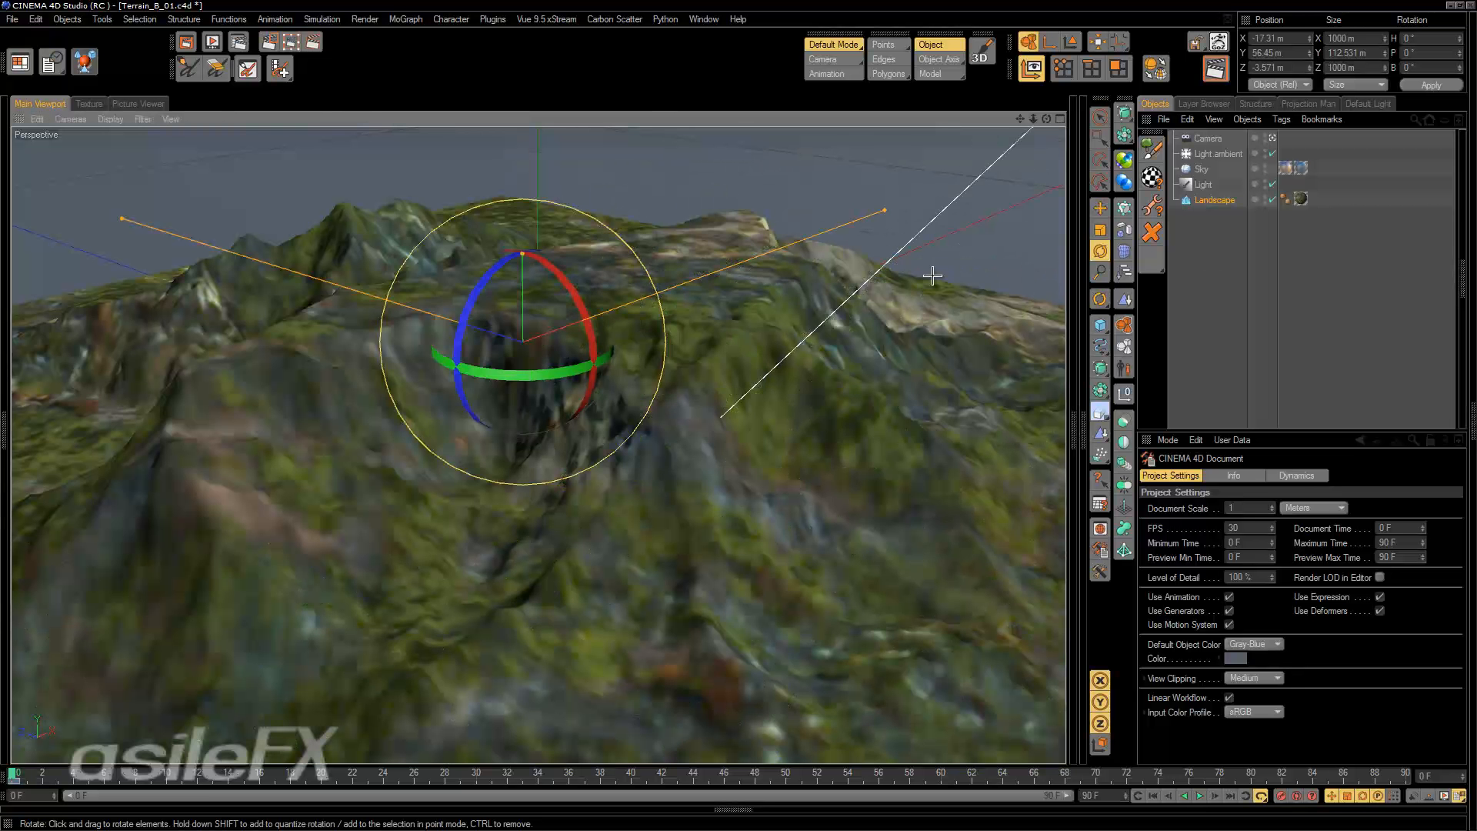
Open the Carbon Scatter material editor, enable variable scaling and open the scaling function for editing.
click(1152, 177)
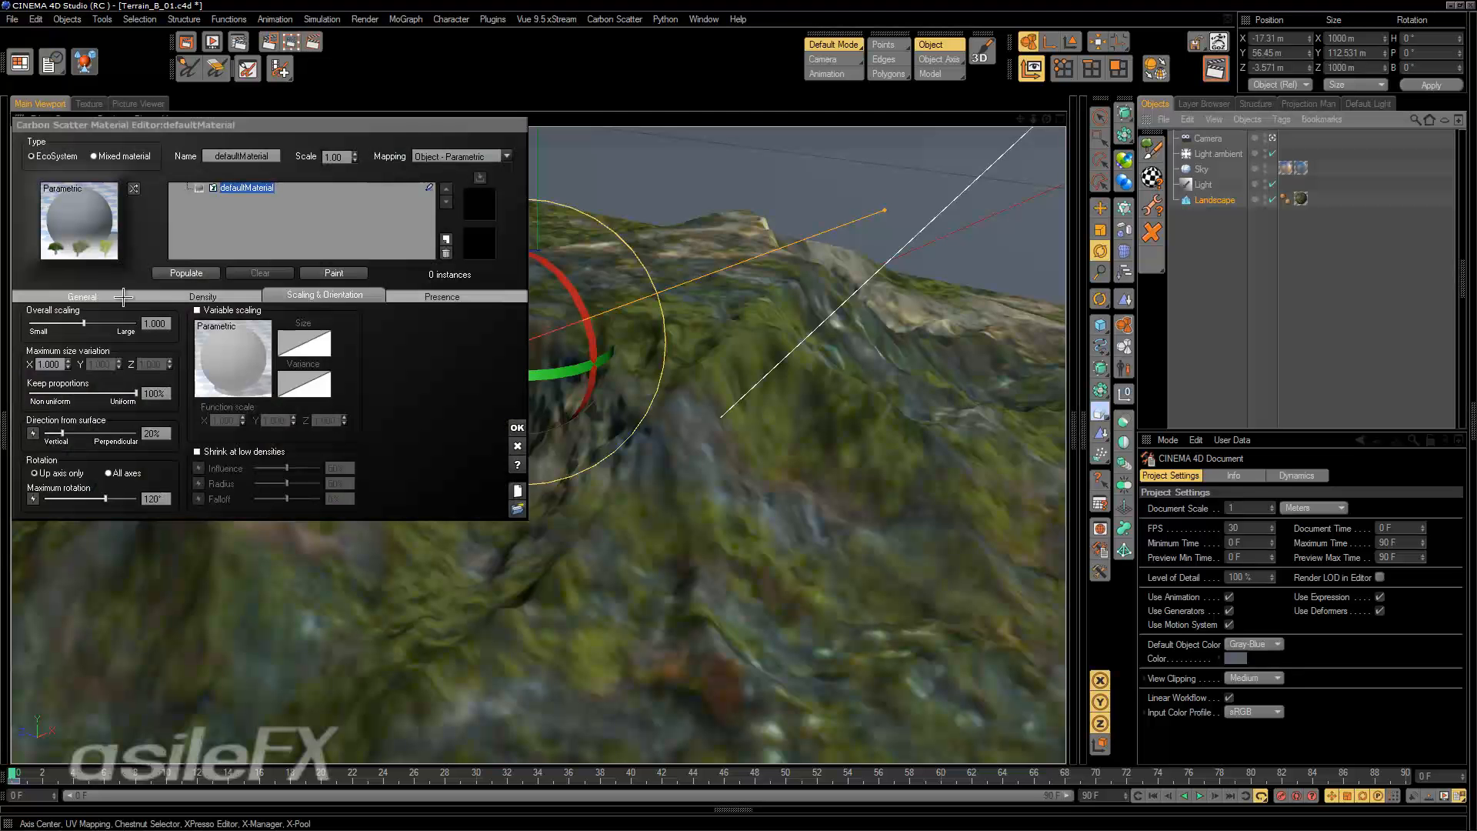
click(103, 297)
click(323, 294)
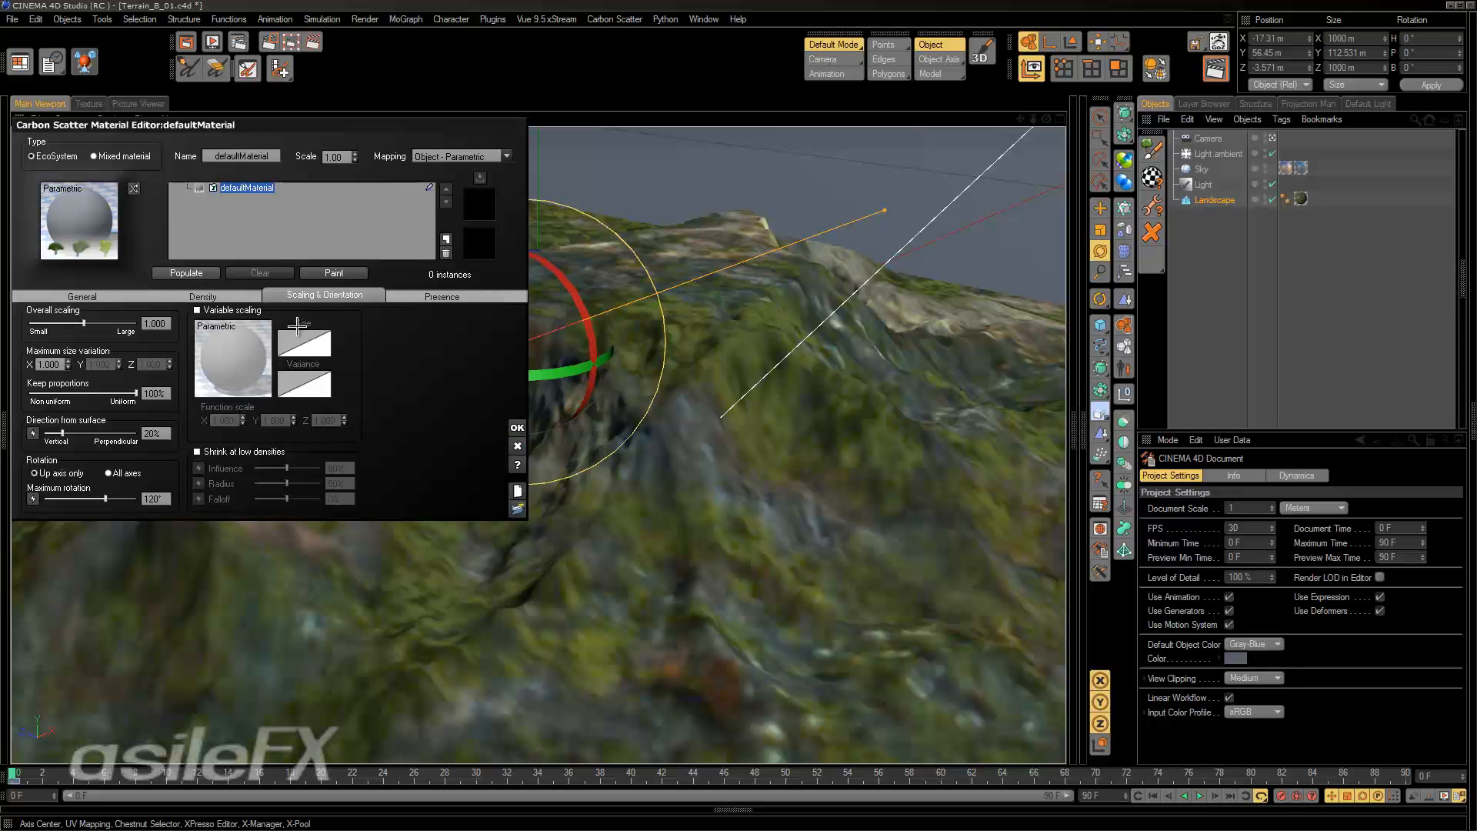
click(197, 310)
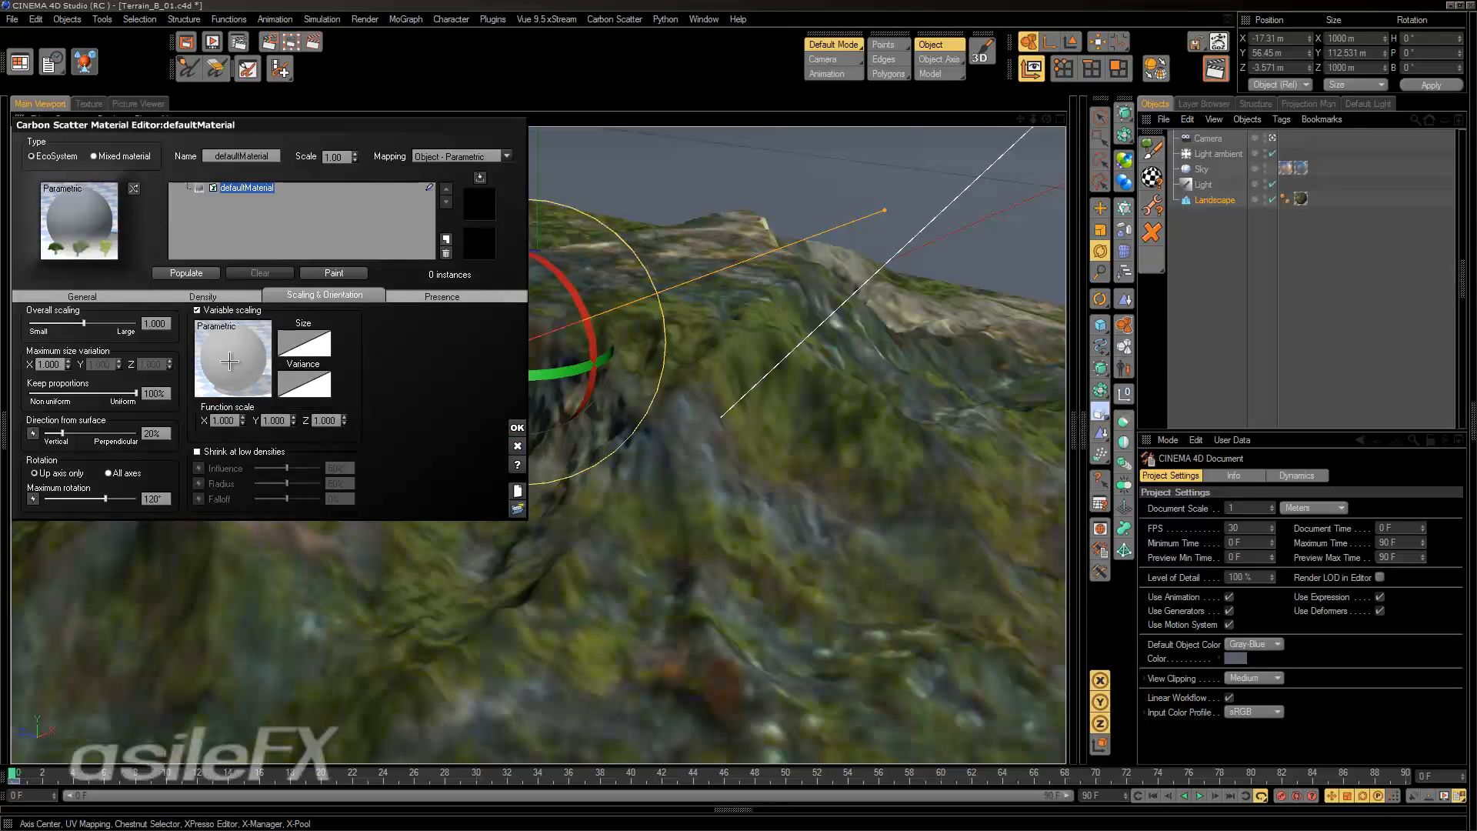
click(229, 361)
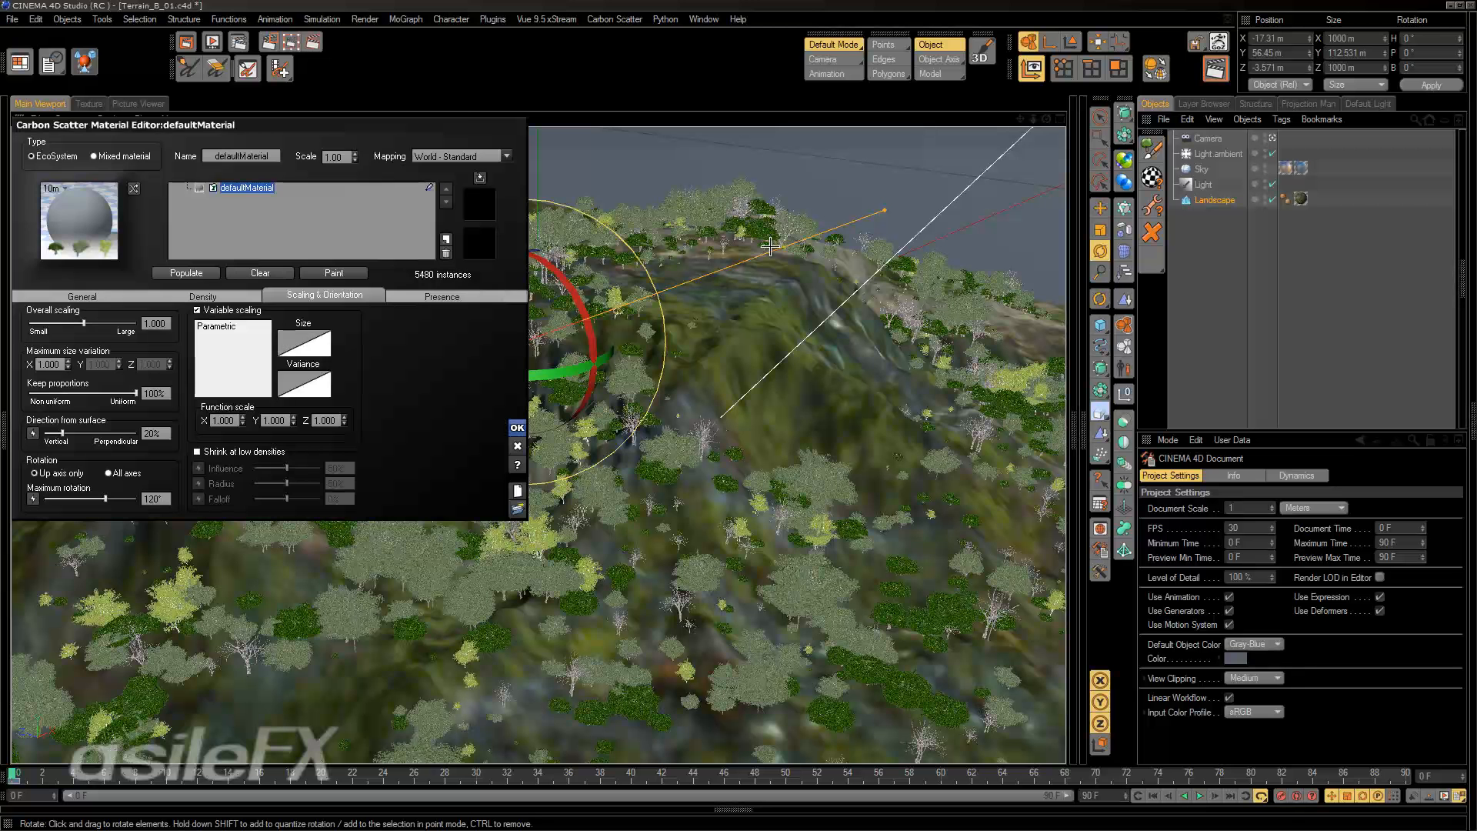
Accept and reopen the scatter material, edit the variable density function and open its preview options.
click(517, 428)
click(1152, 177)
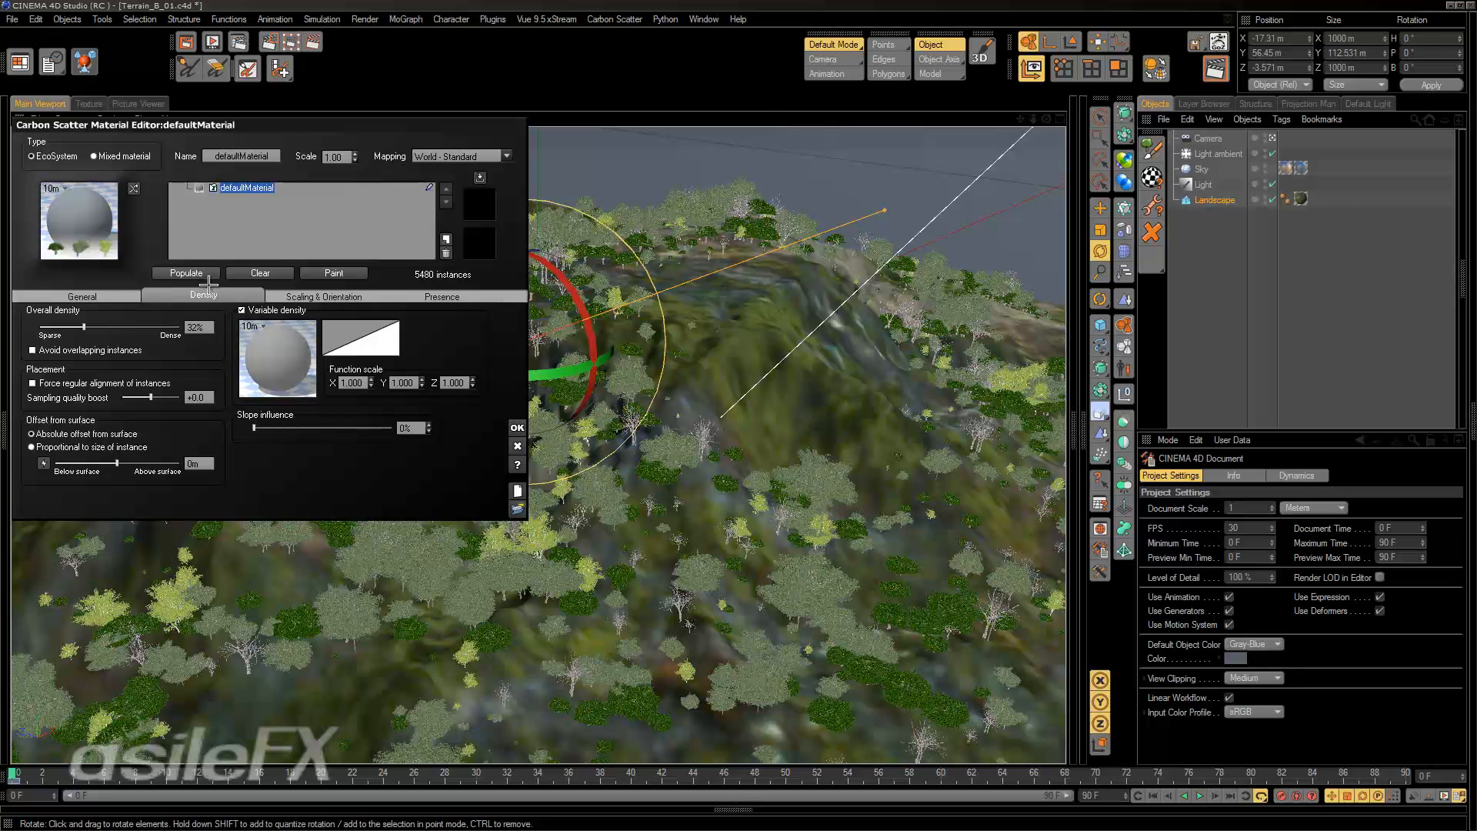
right_click(284, 350)
click(309, 361)
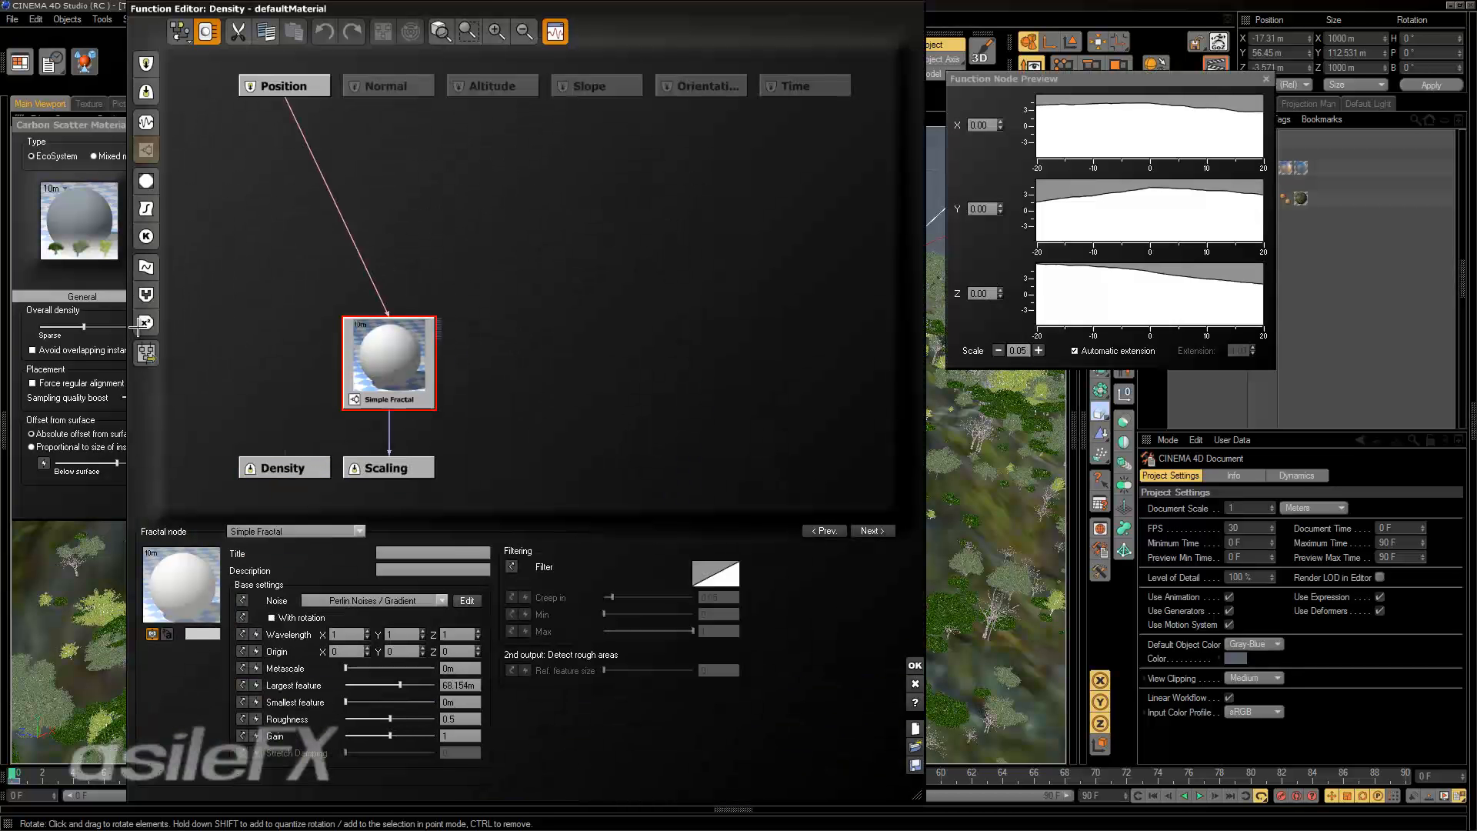
click(180, 32)
click(234, 148)
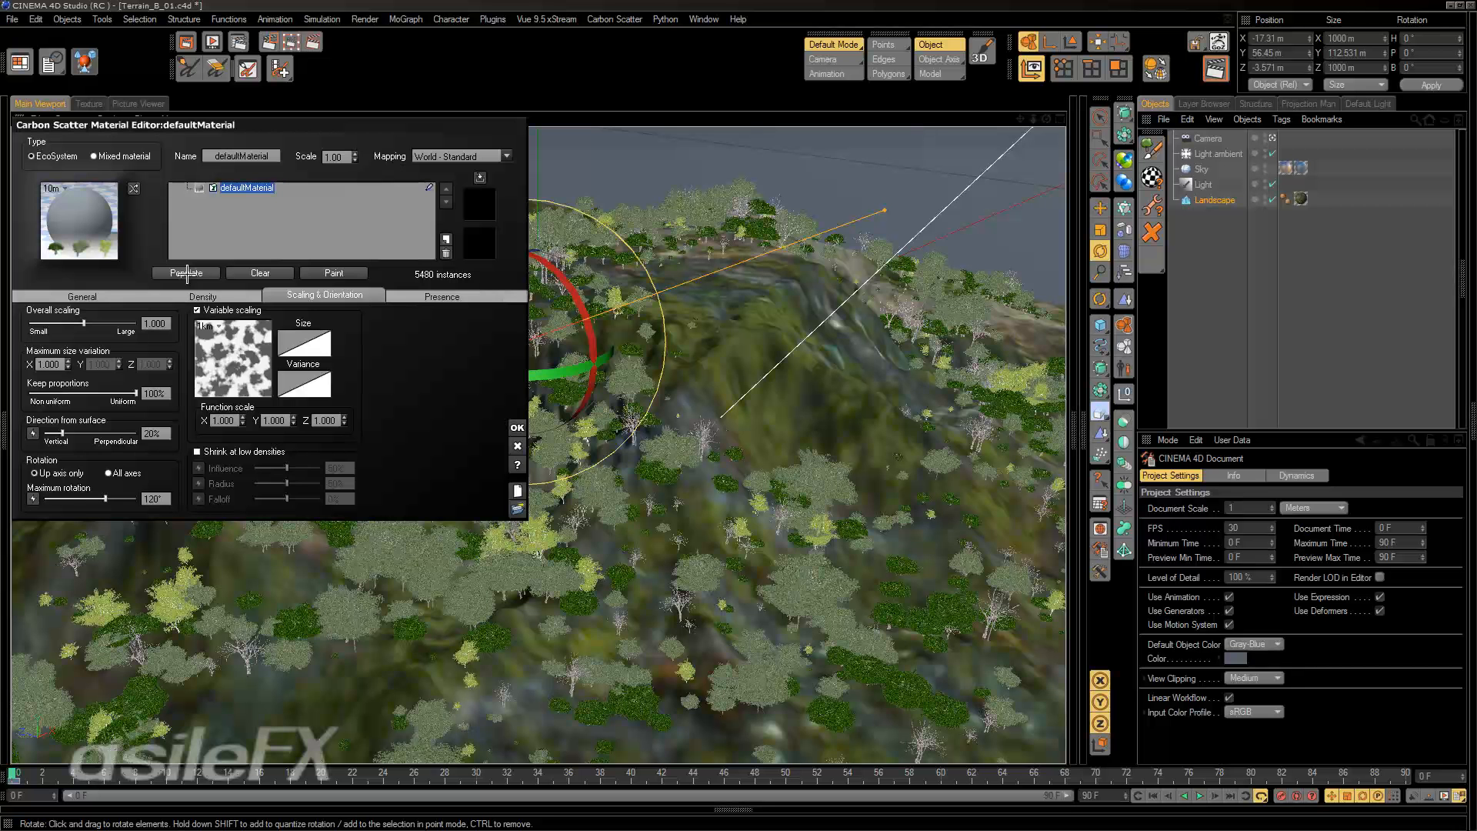
click(203, 297)
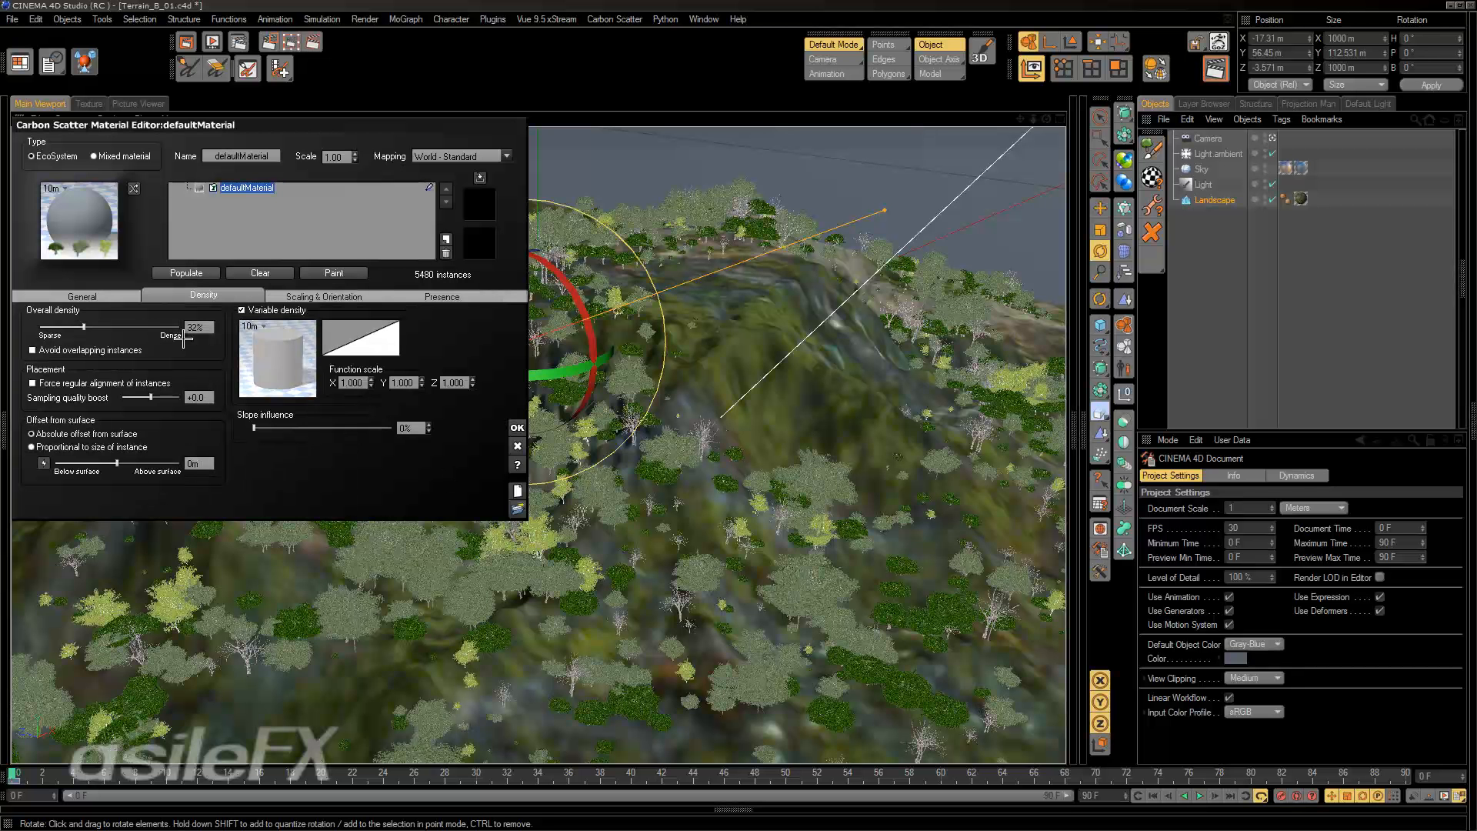
right_click(297, 364)
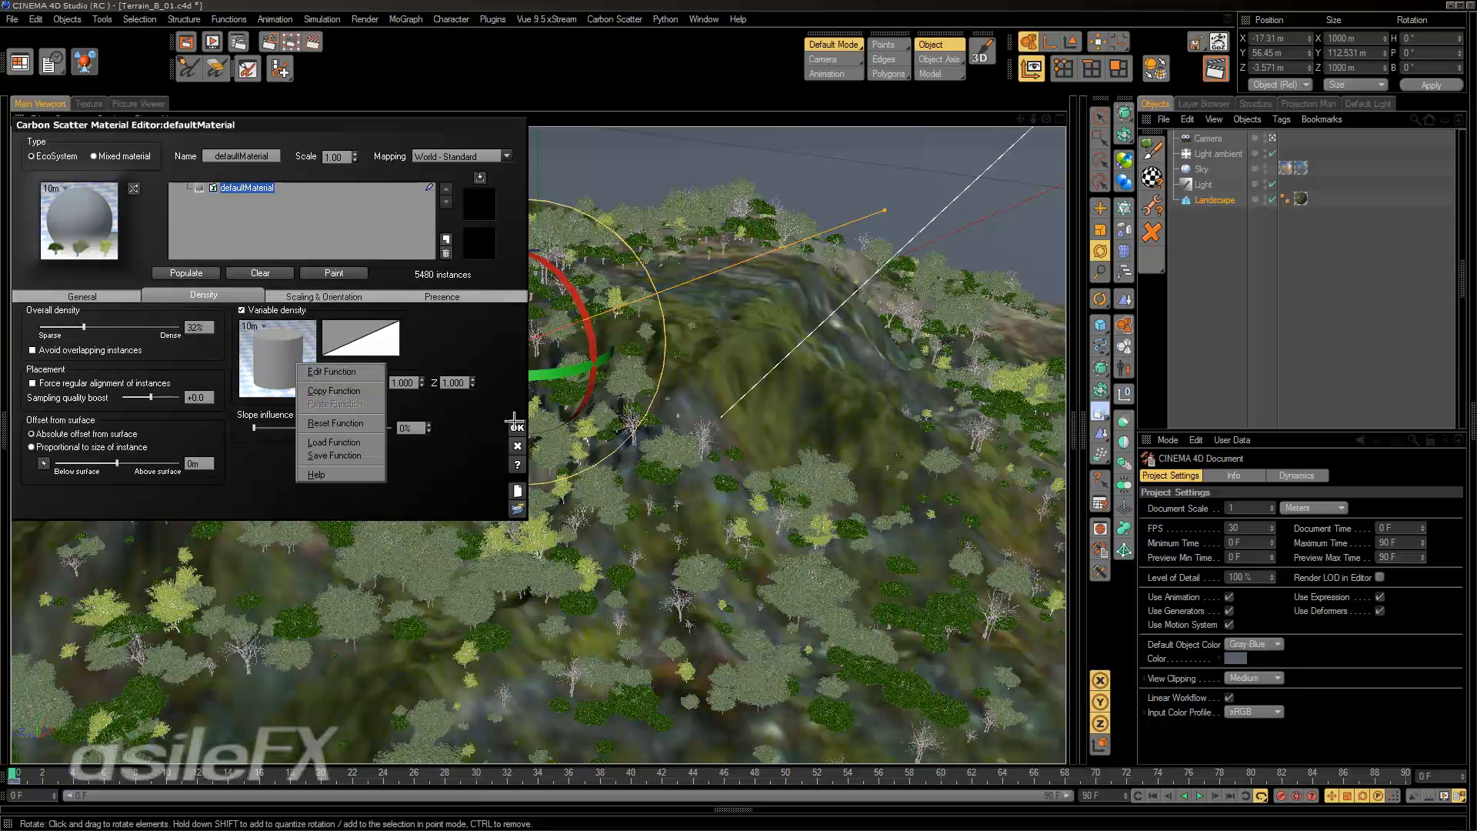
click(1154, 185)
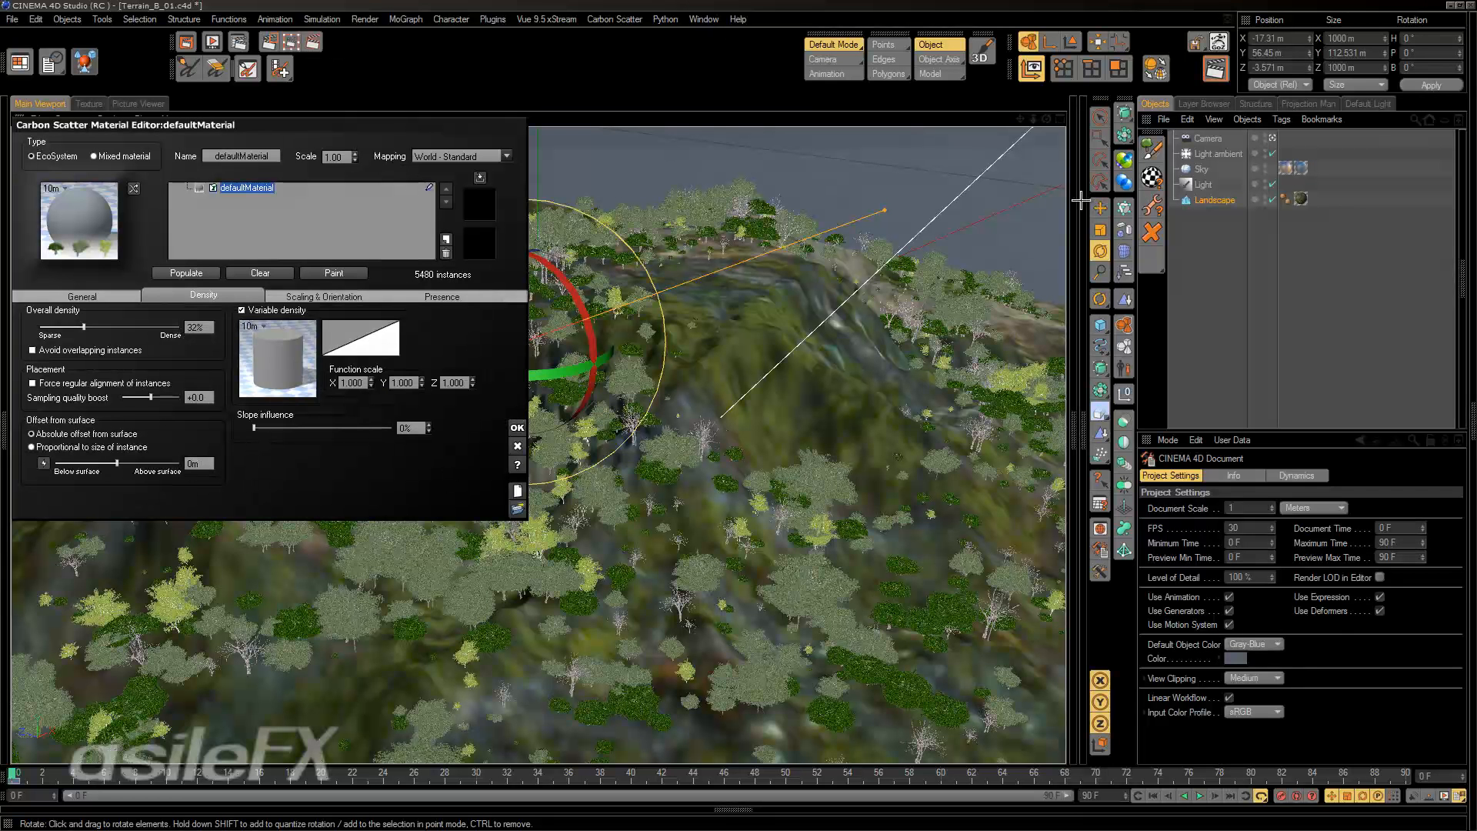
Drive the direction from surface with a function in the scaling and orientation settings.
click(325, 296)
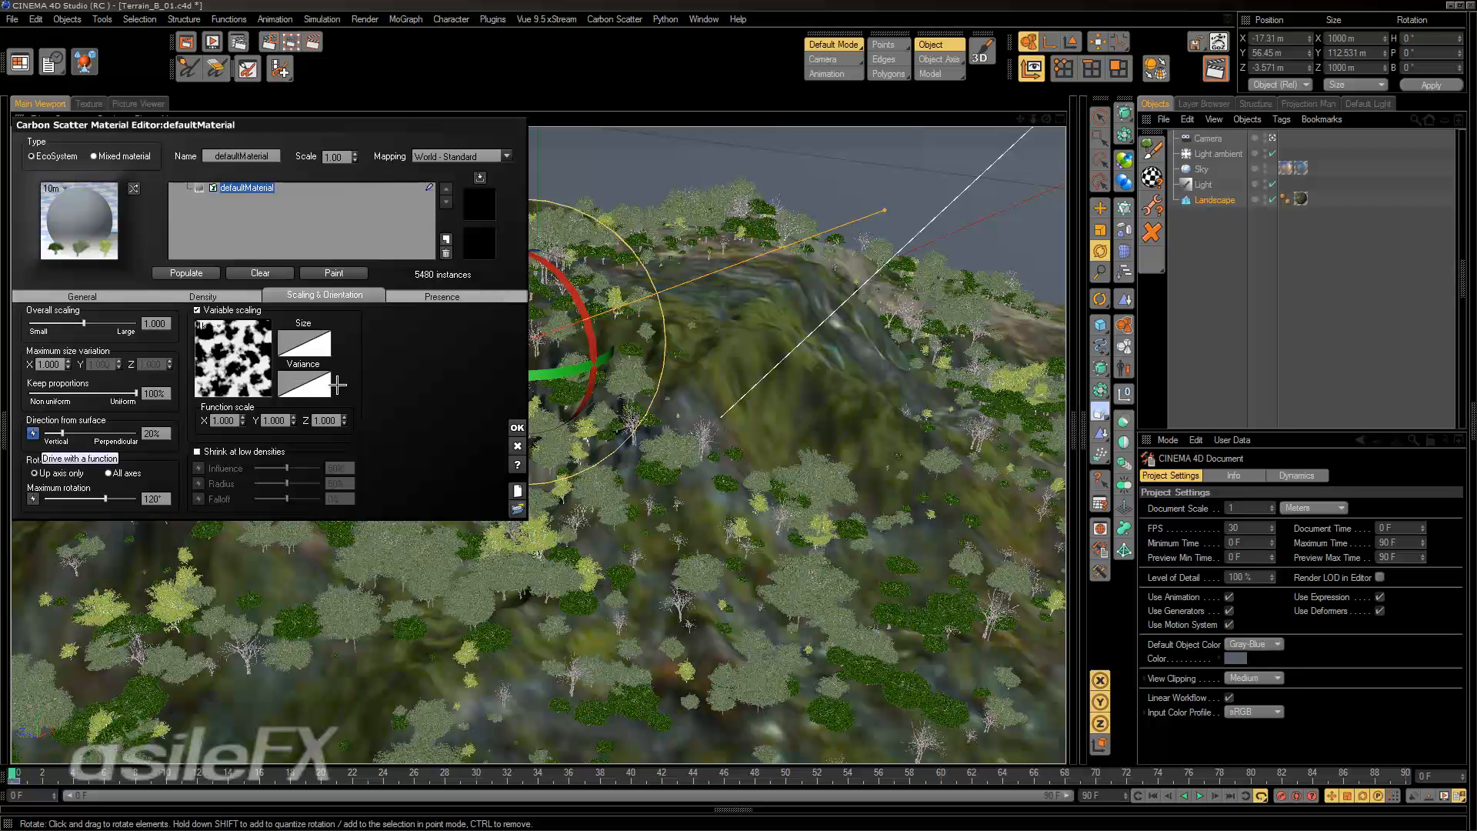
double_click(252, 374)
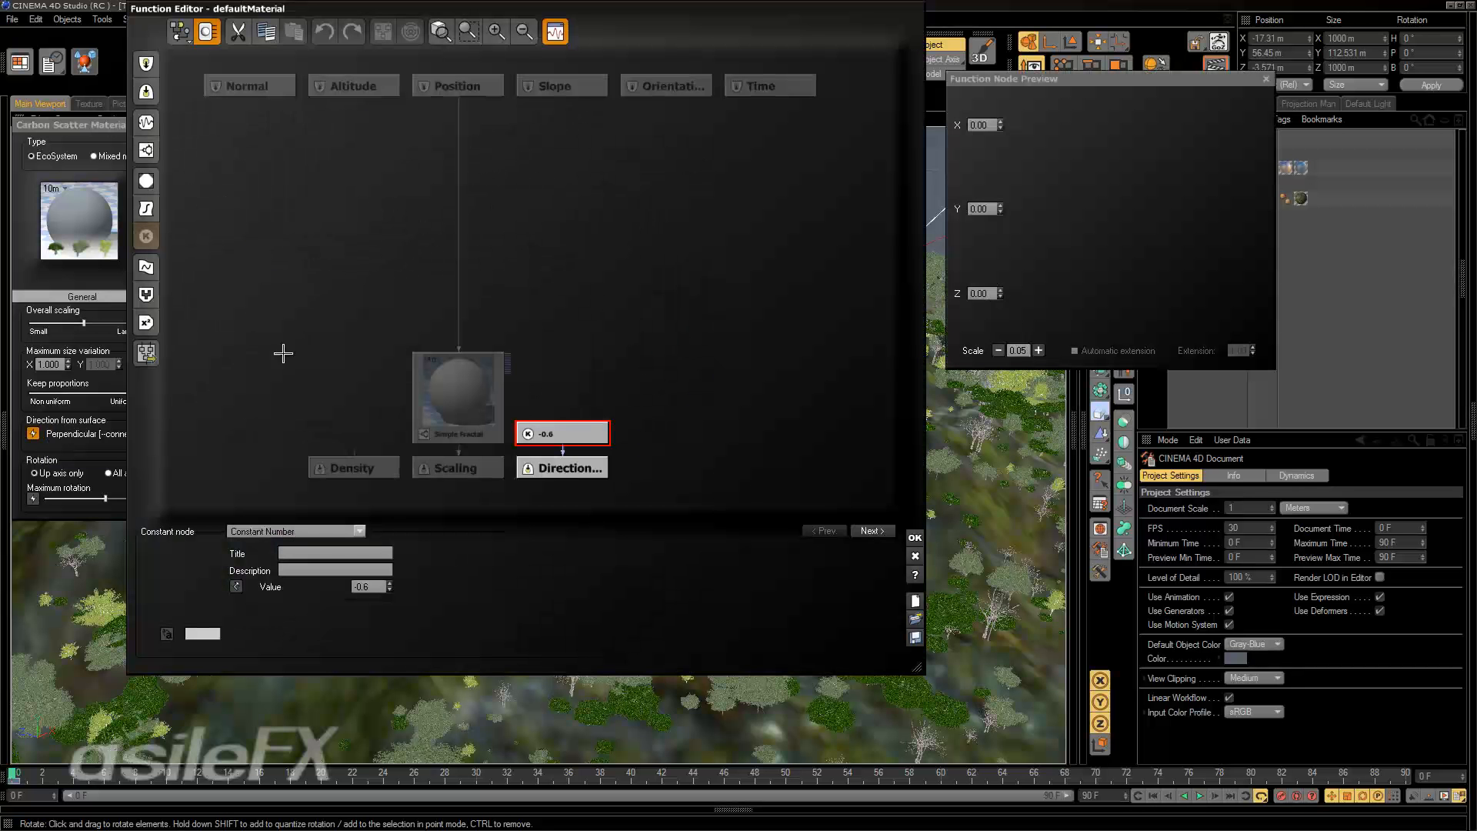
Set the function graph previews to 2D Plane with a 1 km object size and accept the function.
click(184, 36)
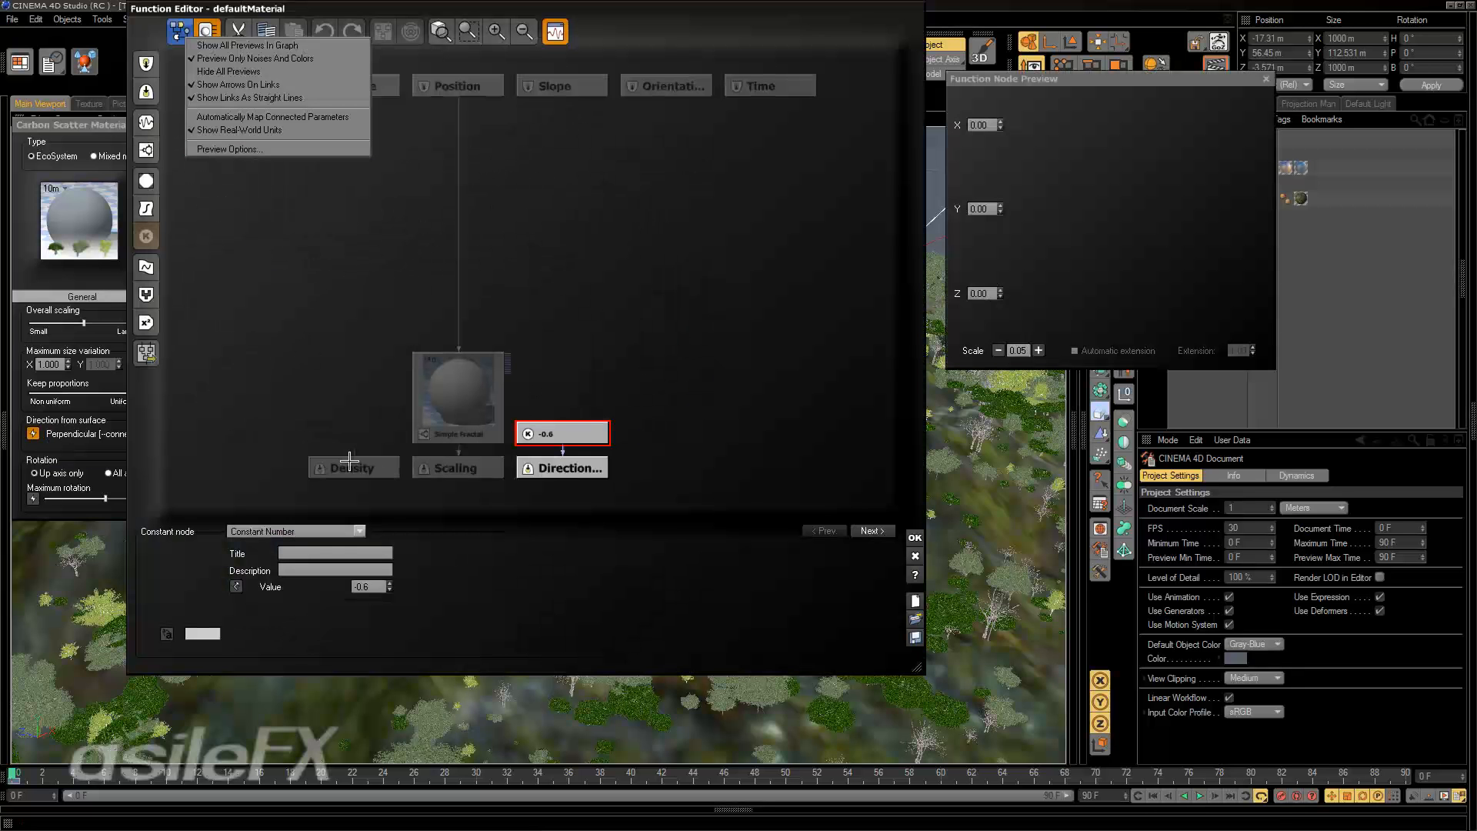
click(229, 149)
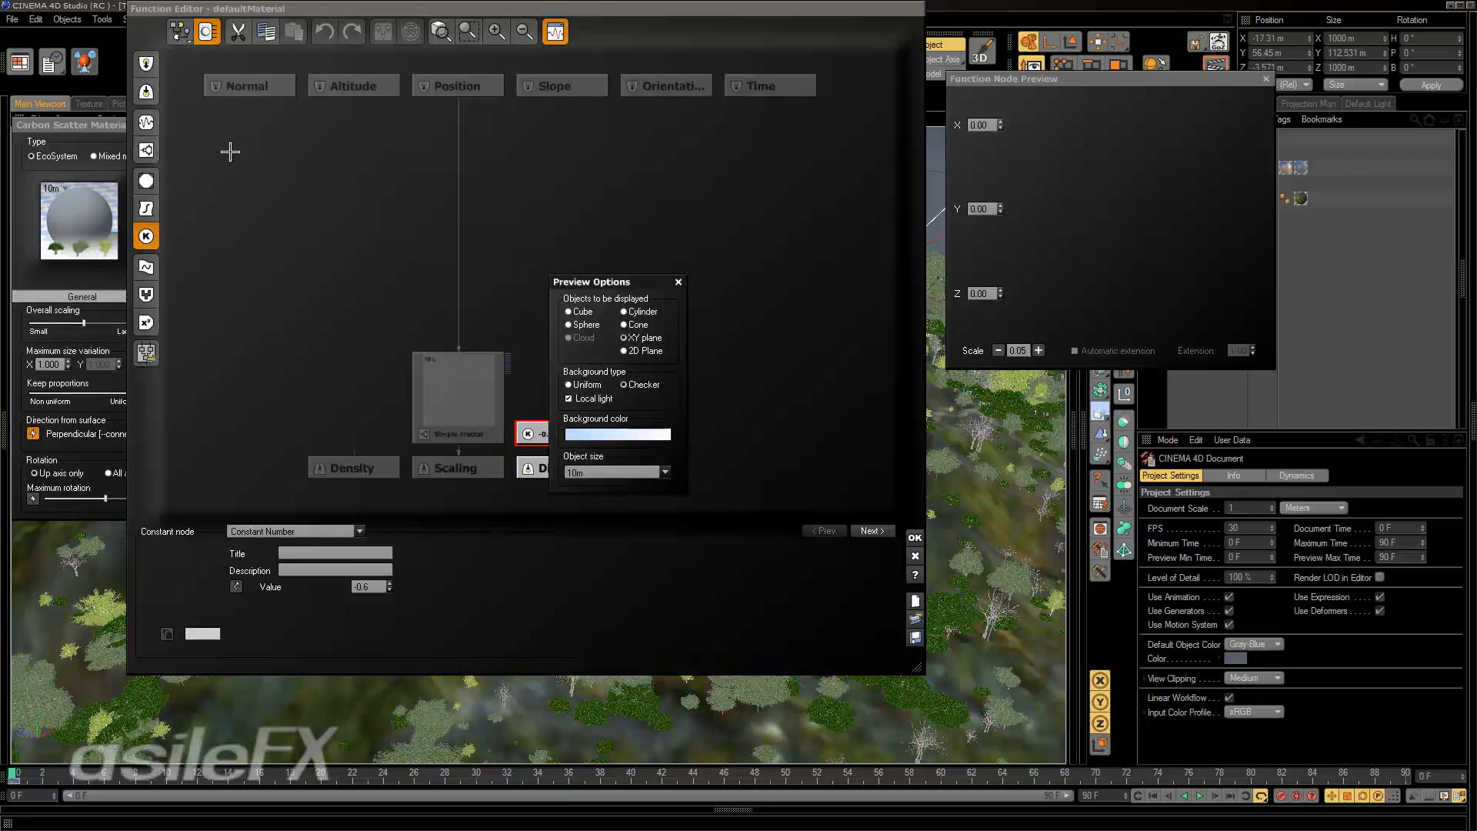
click(678, 282)
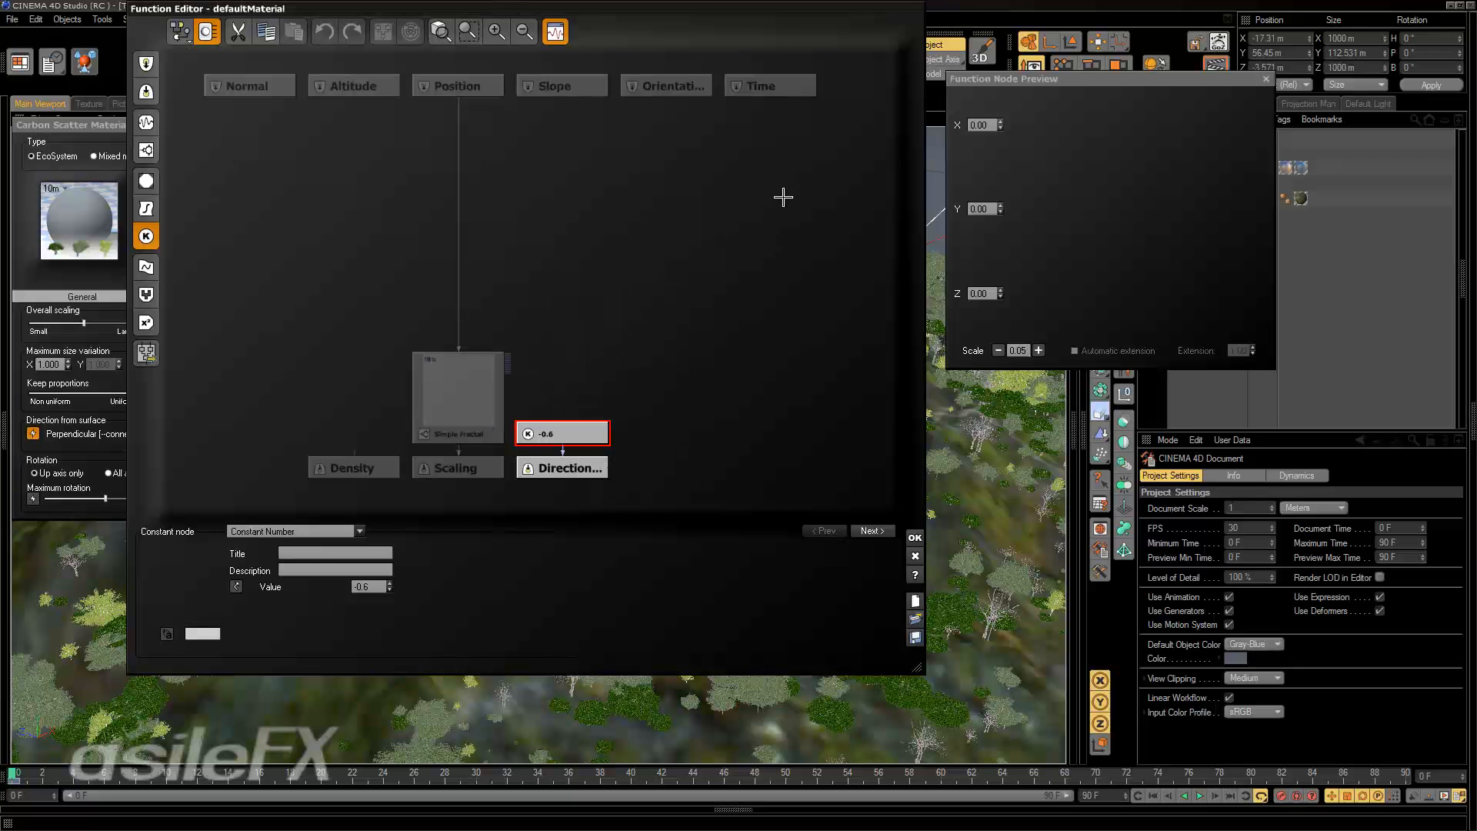
click(184, 36)
click(229, 149)
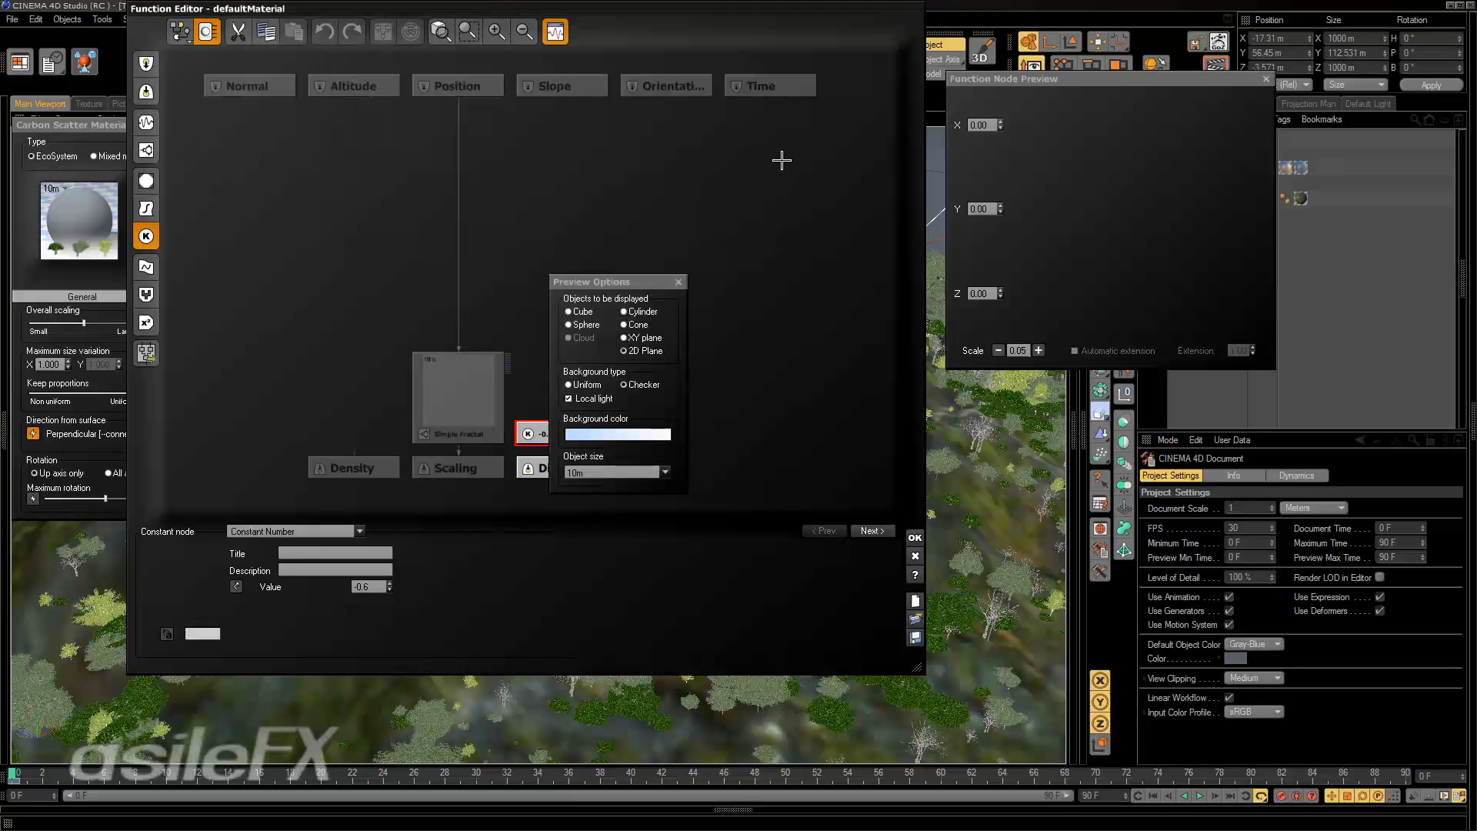
click(665, 473)
click(617, 550)
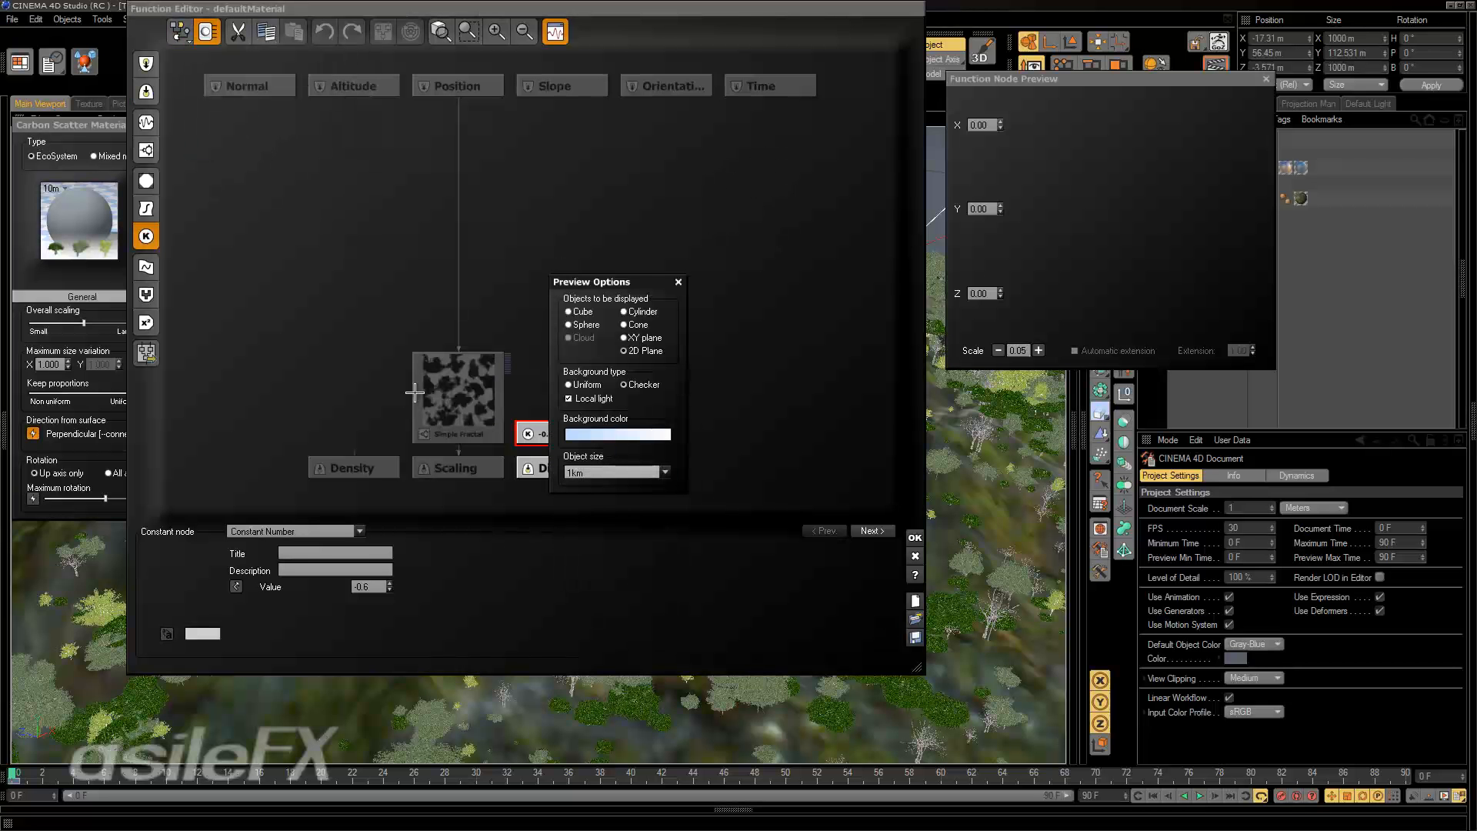
click(678, 282)
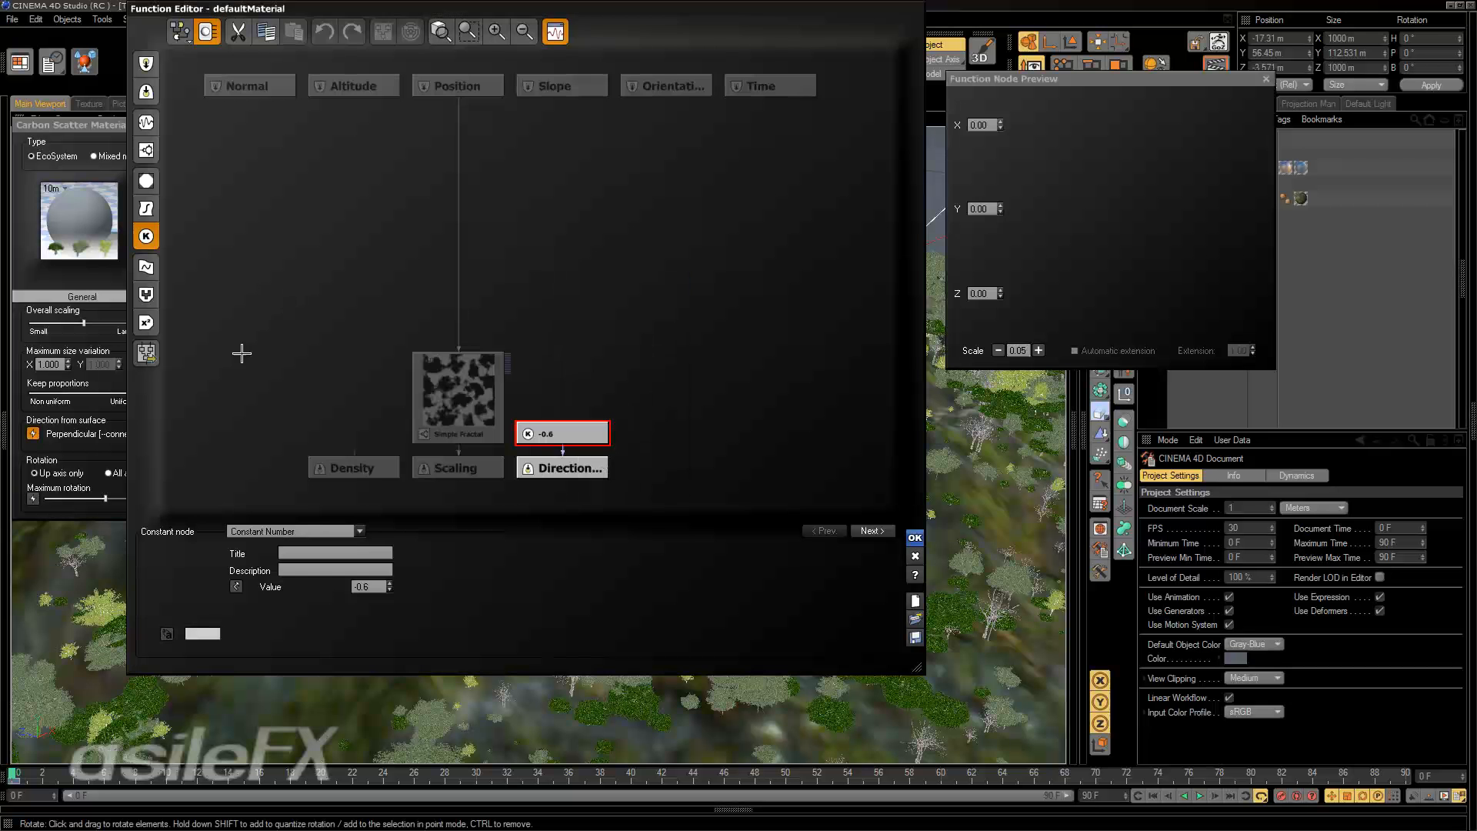
click(915, 538)
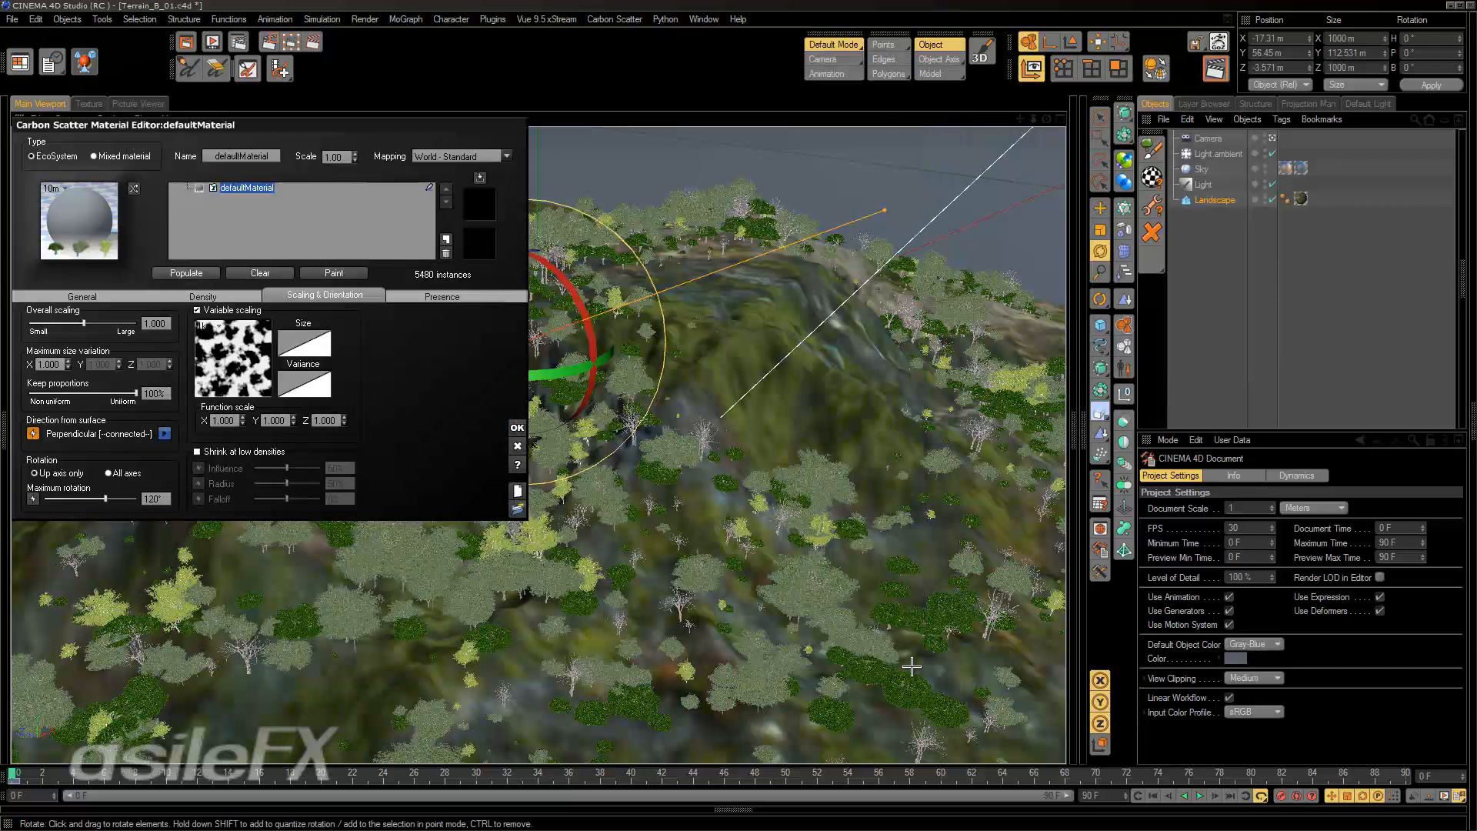
Reopen the direction function and move the Simple Fractal and constant nodes up, away from their outputs.
click(164, 434)
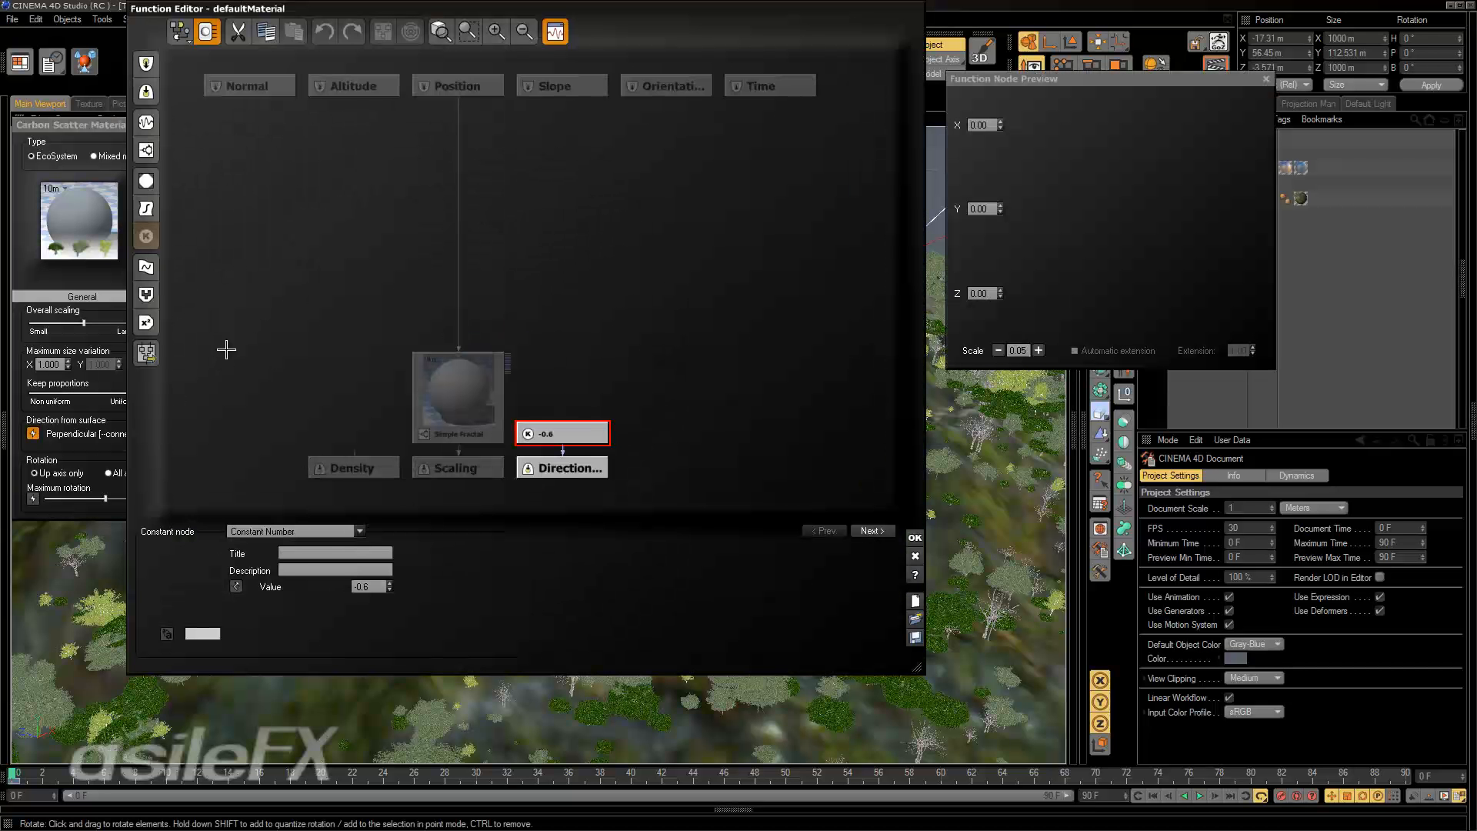
drag(458, 393, 458, 357)
drag(563, 433, 563, 397)
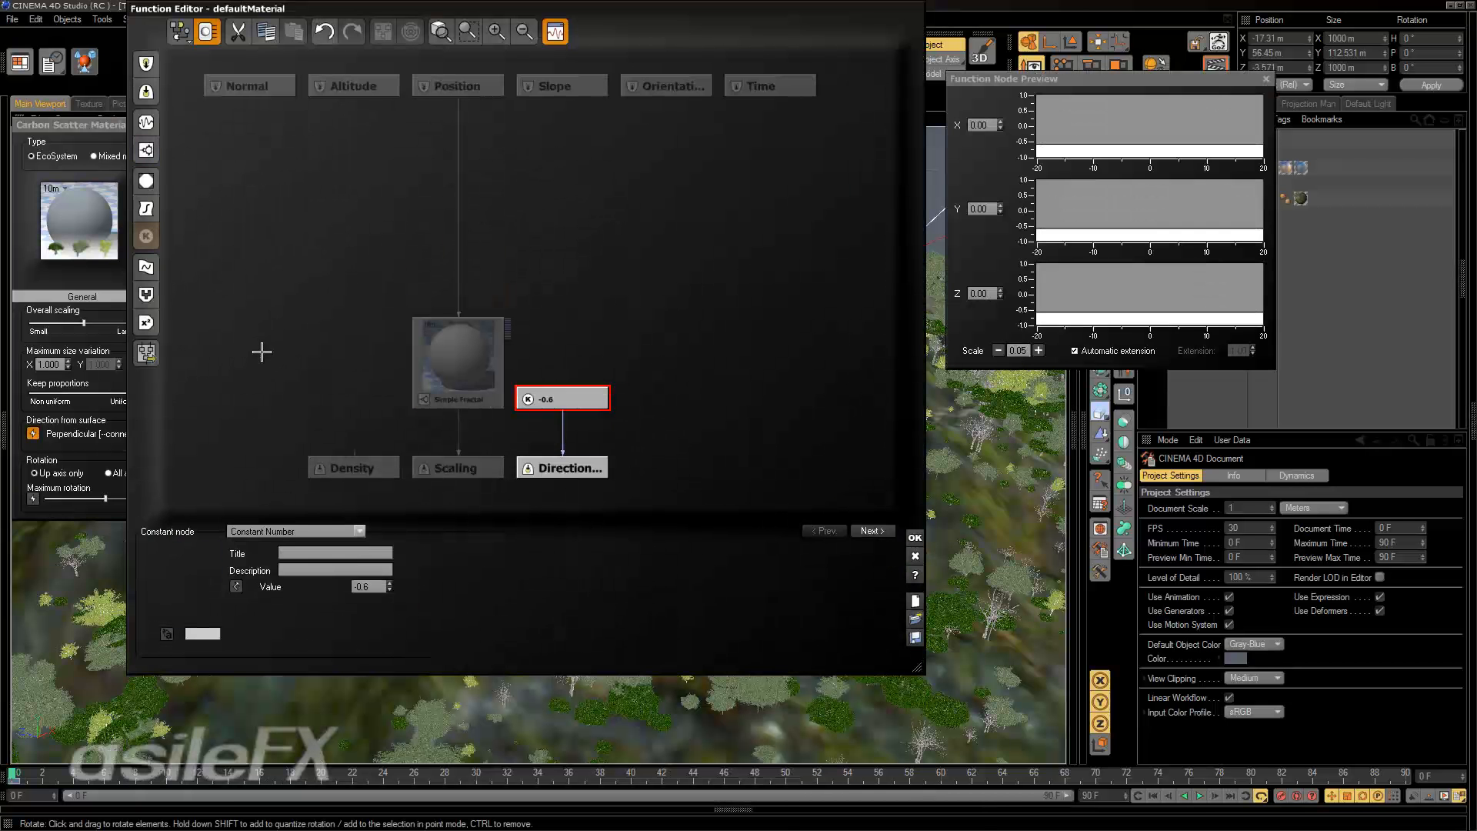
Accept the direction function, check the density settings and return to the scaling and orientation settings.
click(700, 362)
click(915, 537)
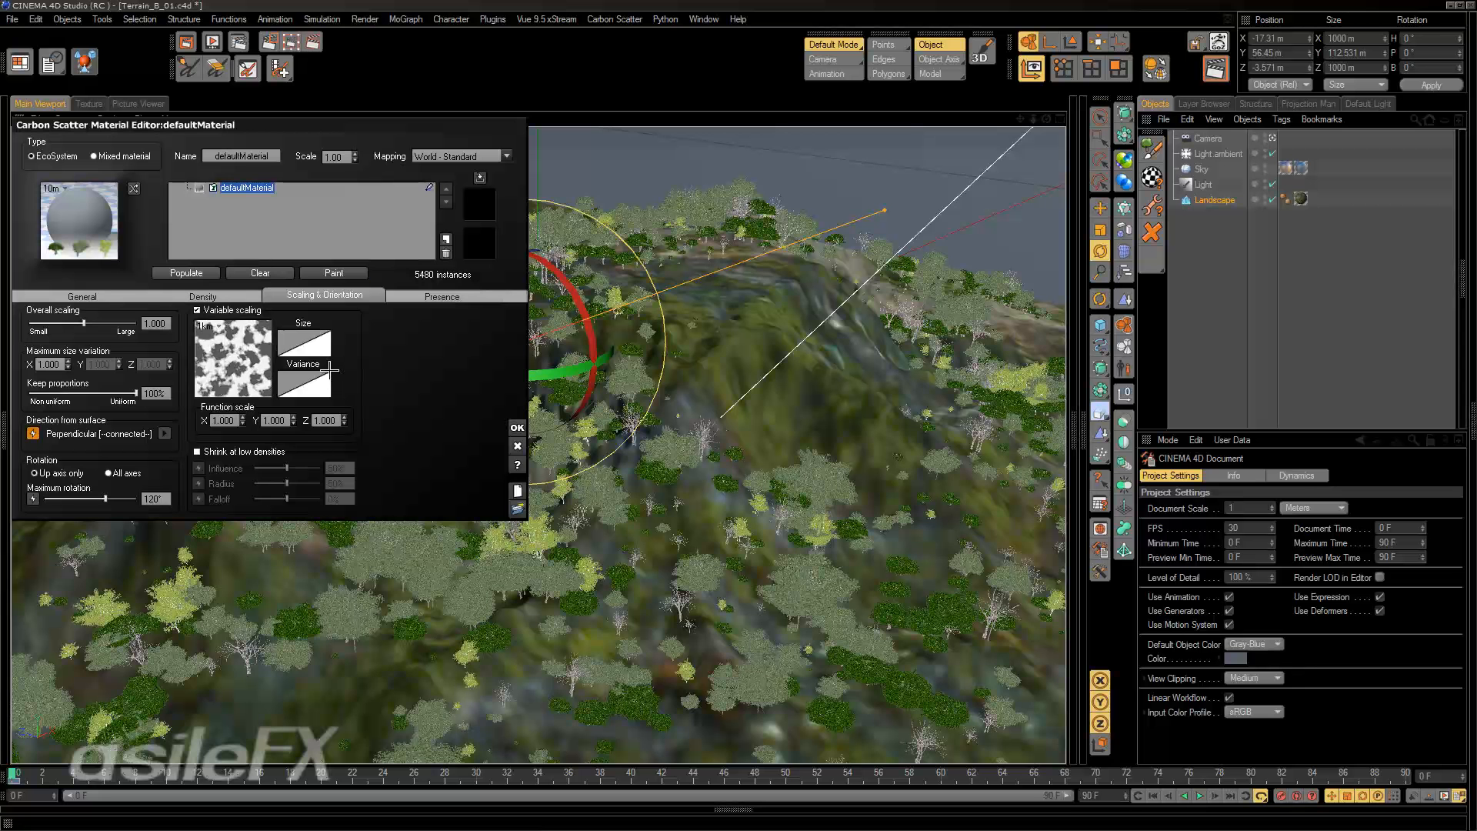
click(203, 297)
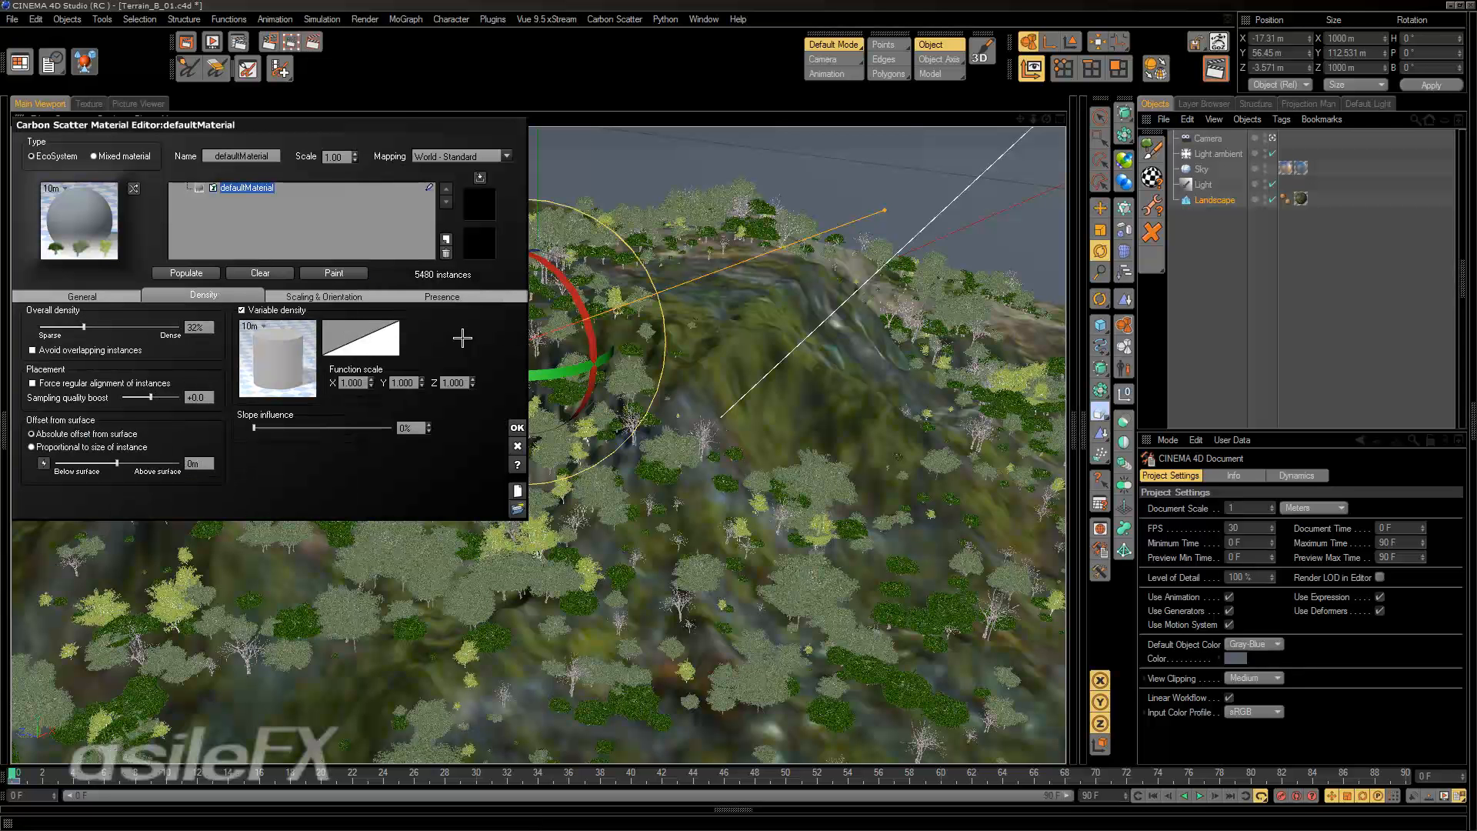
click(306, 297)
Review the material's function graph once more, accept it and disconnect the function from the direction from surface.
double_click(261, 328)
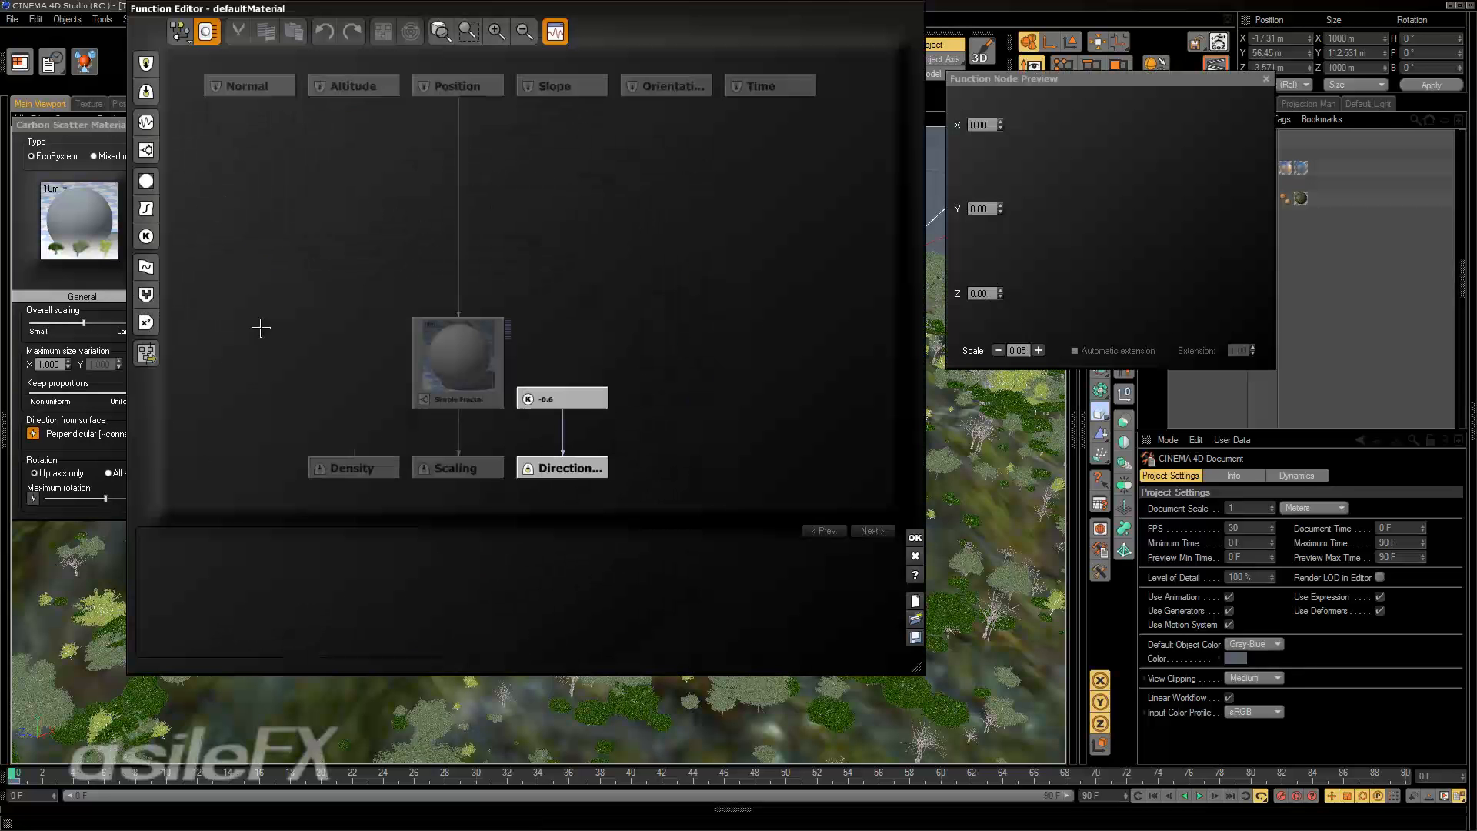
key(Return)
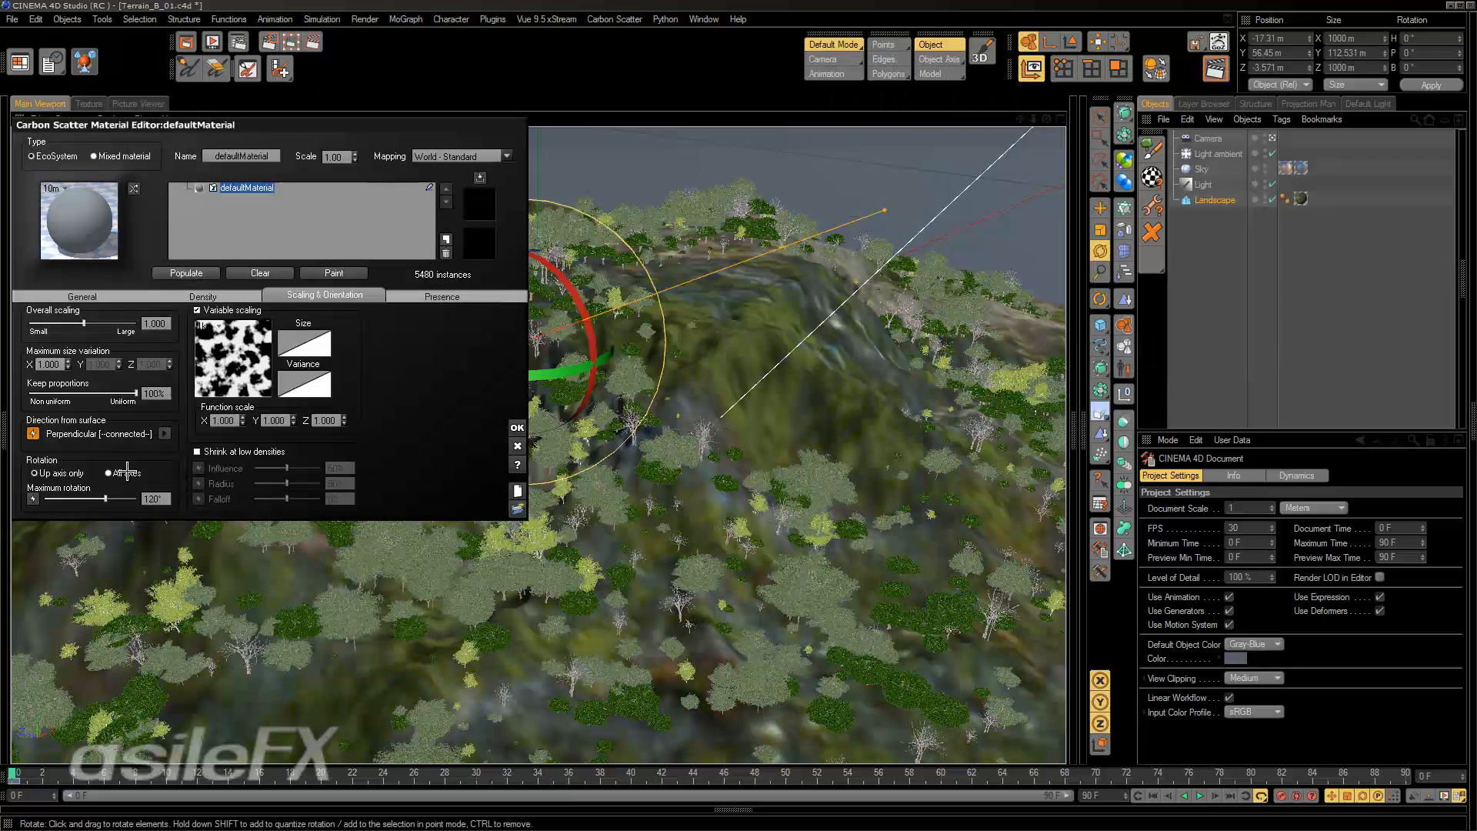
click(32, 435)
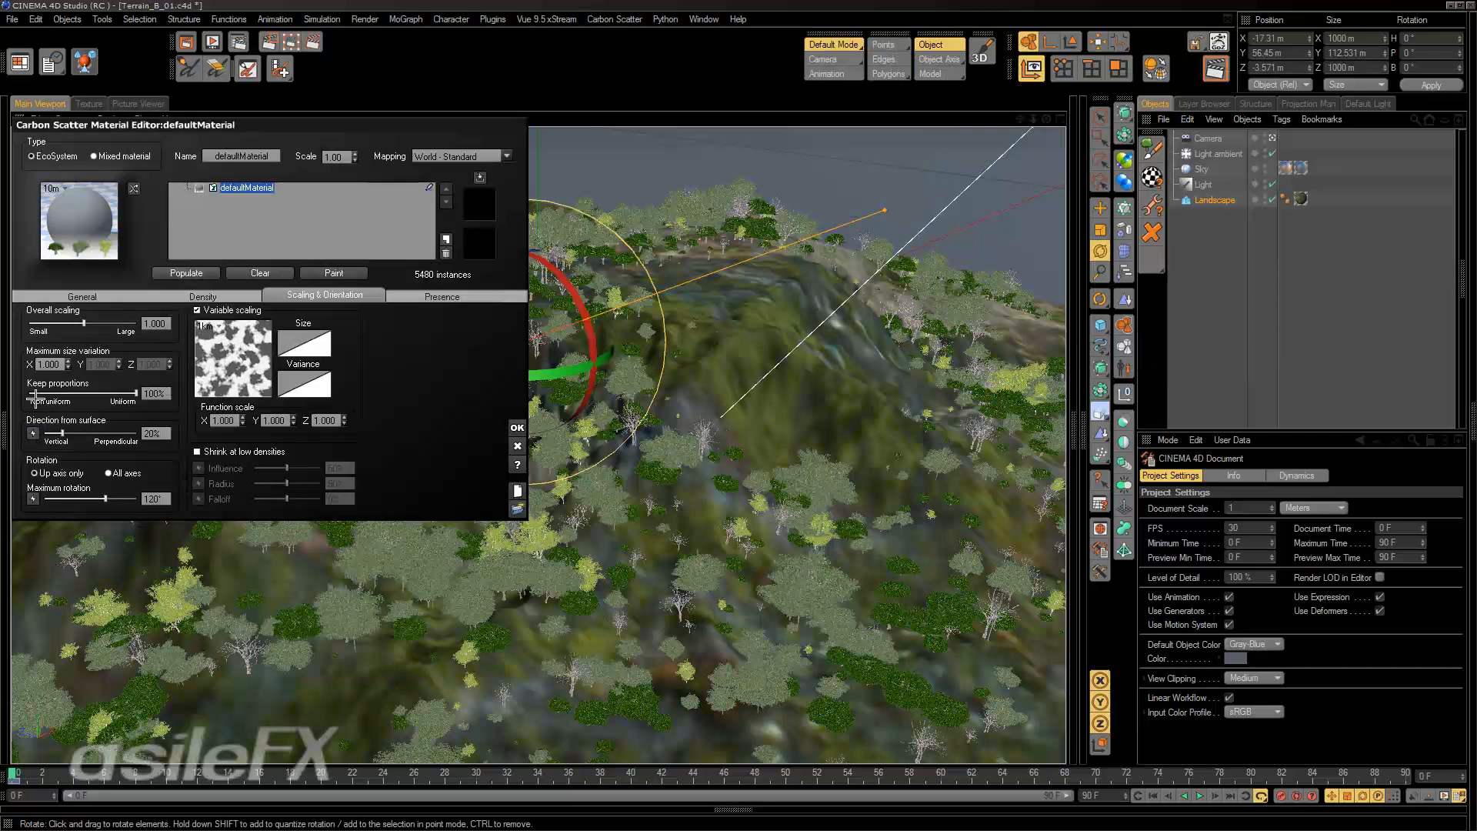
right_click(251, 340)
click(268, 351)
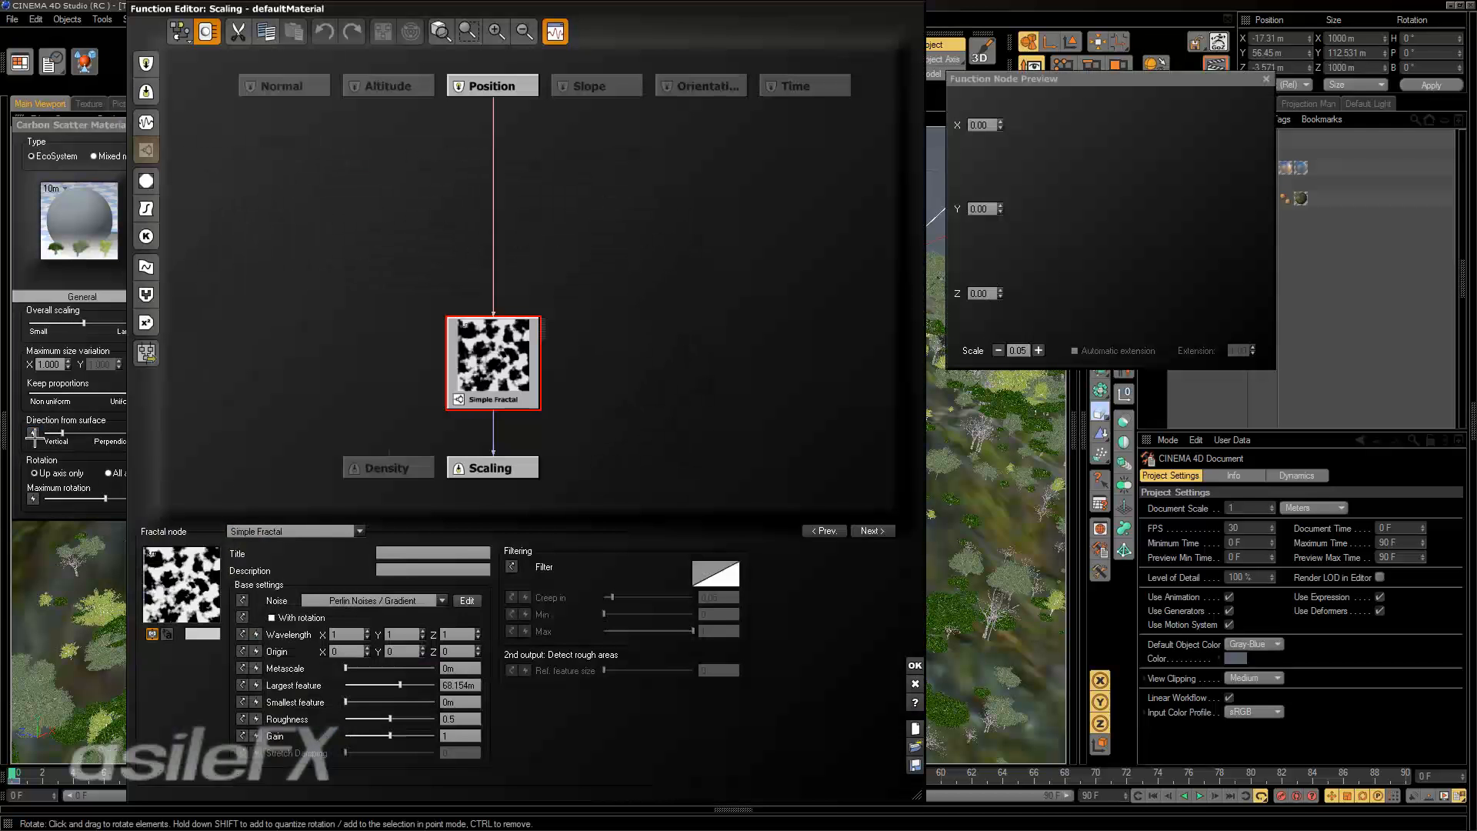
key(Escape)
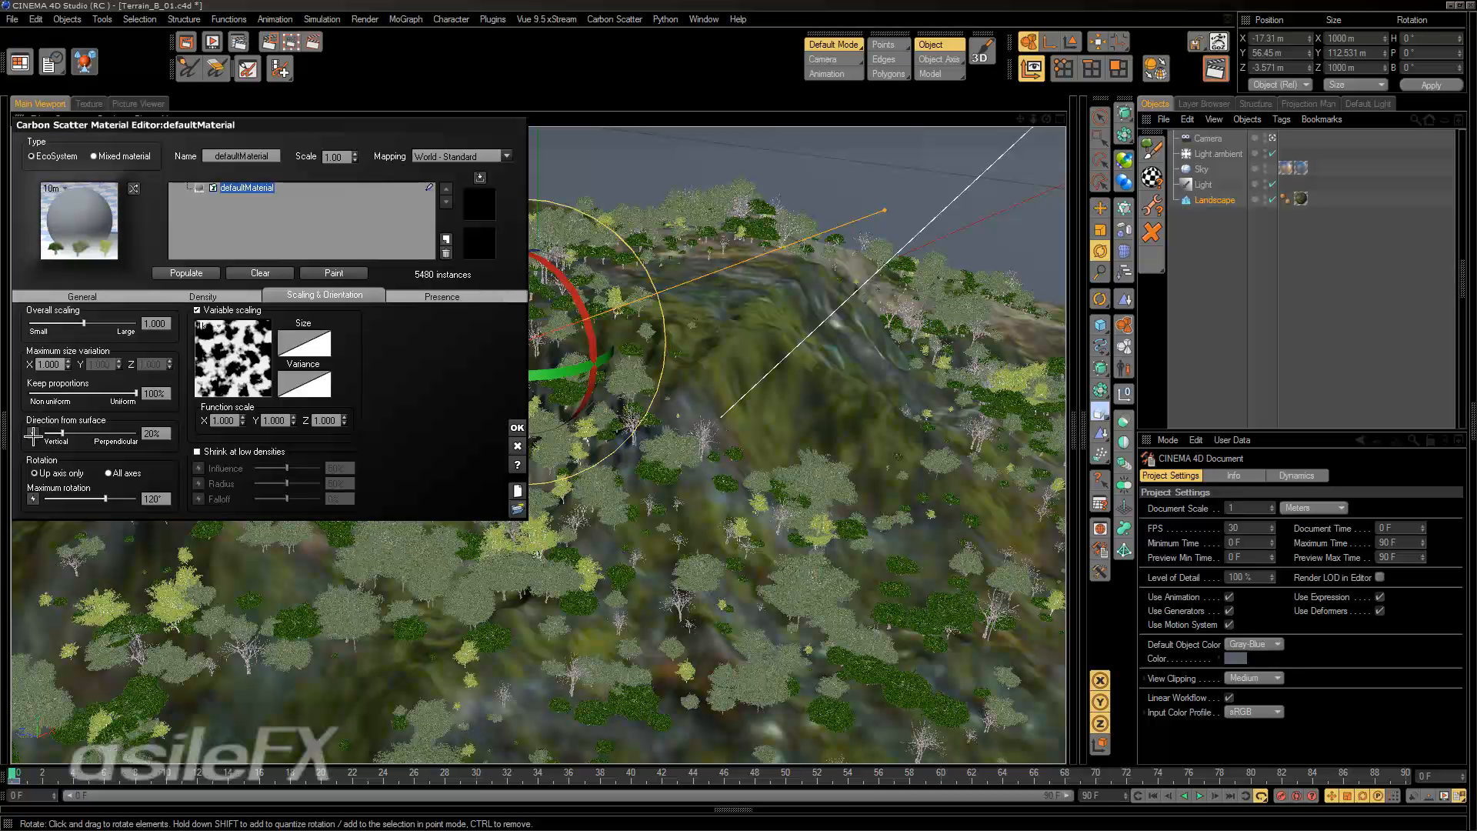
Open the variable scaling function for editing and select the empty slot beside the Simple Fractal node.
right_click(209, 374)
click(228, 383)
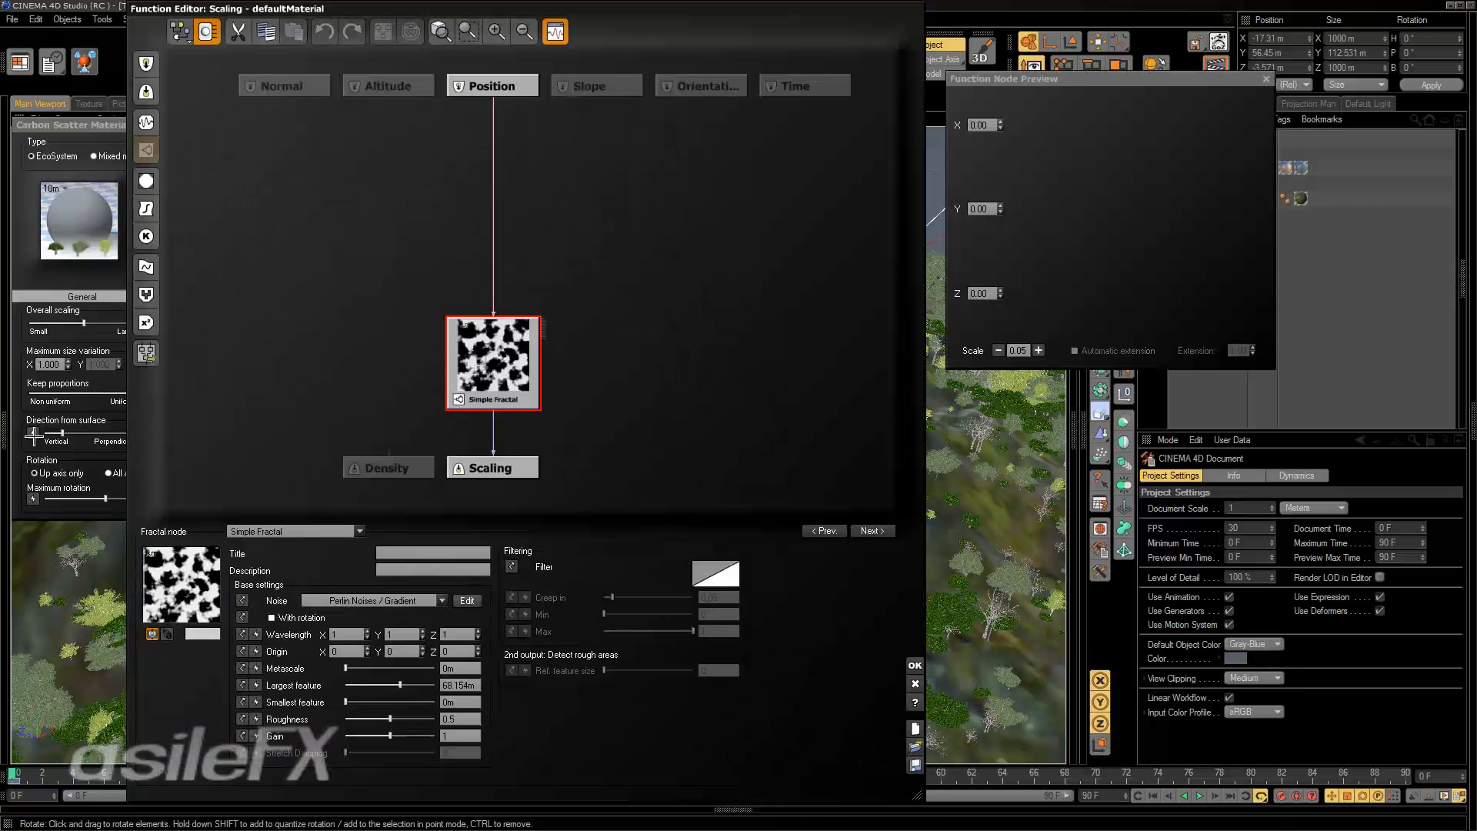
click(500, 469)
click(633, 397)
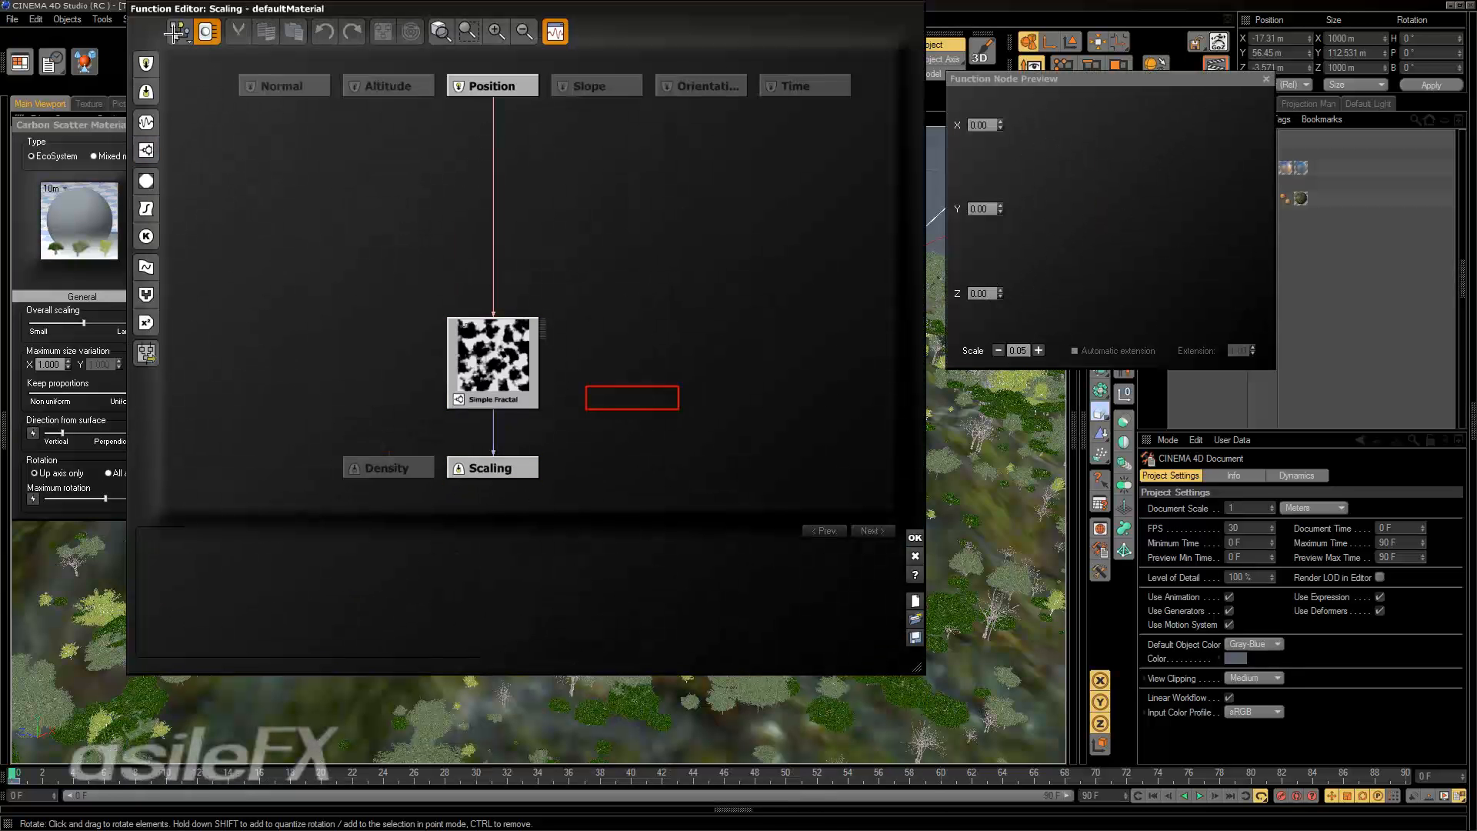